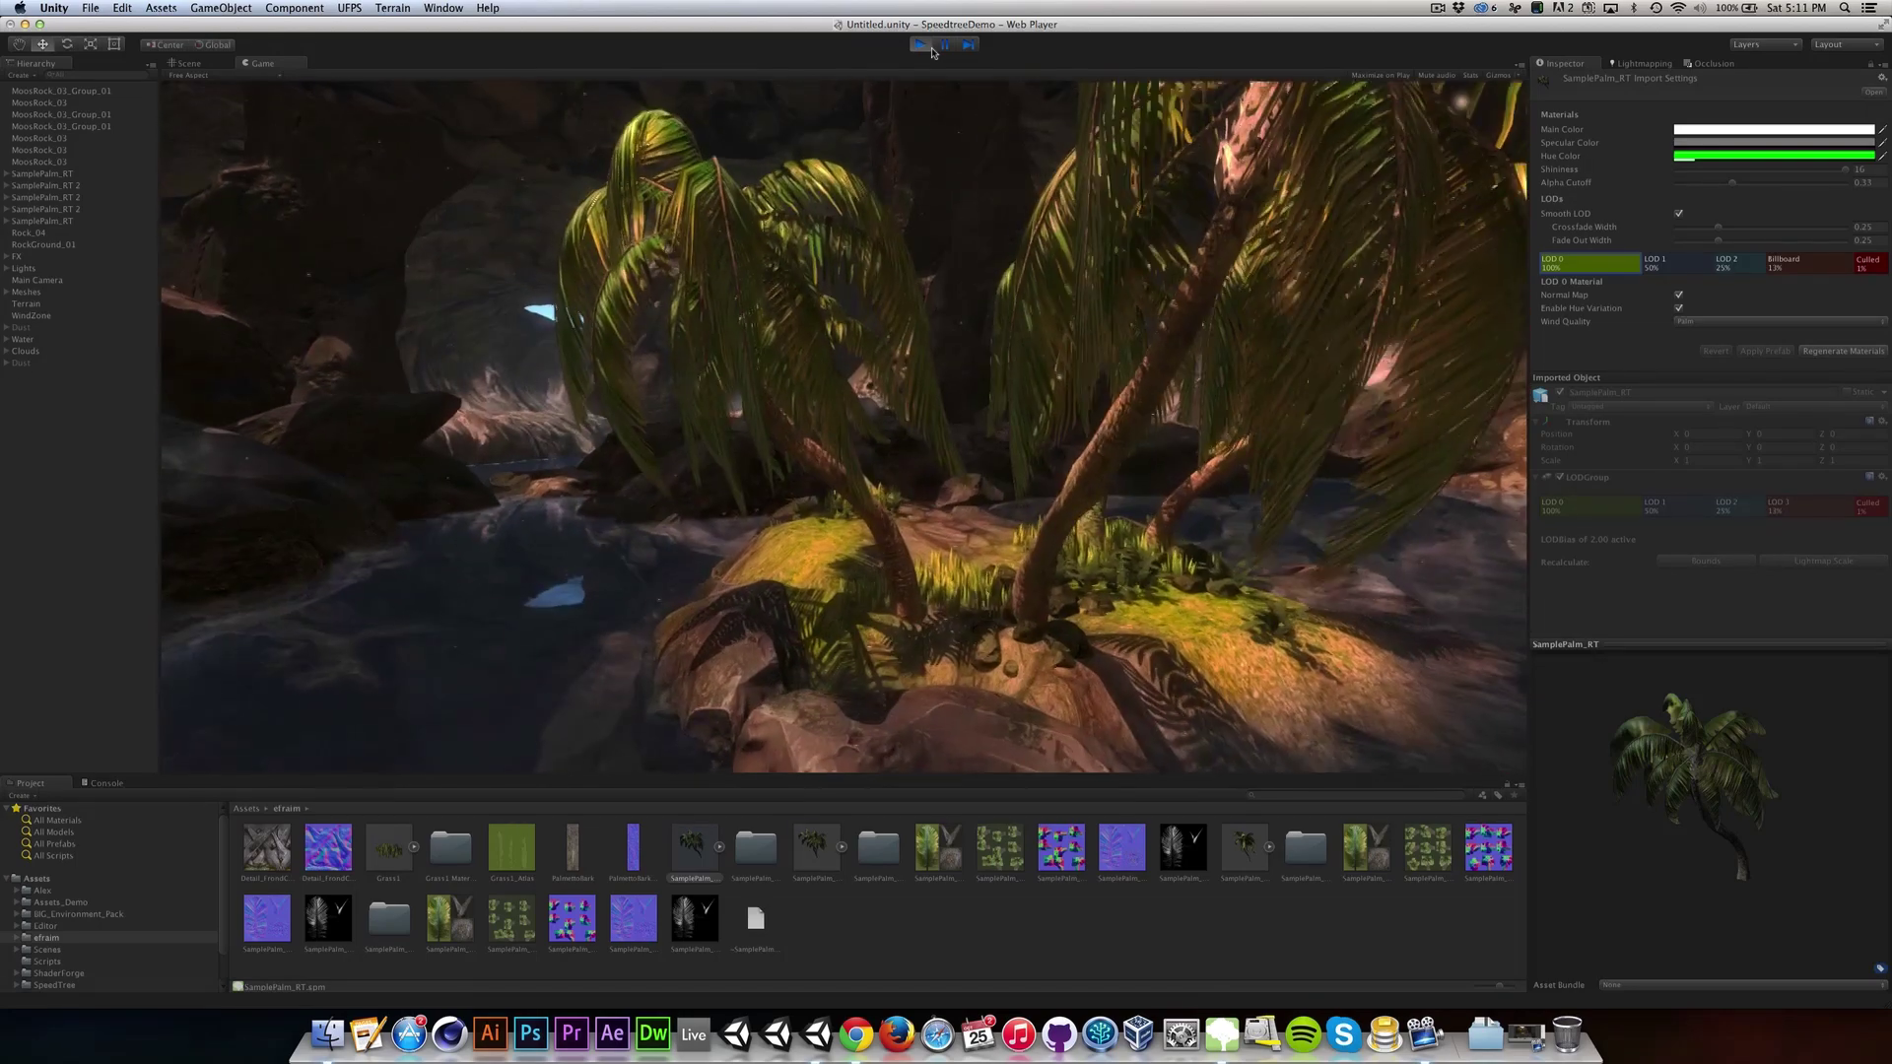
Step: Exit play mode, return to the Scene view and select the SamplePalm_RT palm at the edge of the island
{"action": "left_click", "coordinate": [921, 45]}
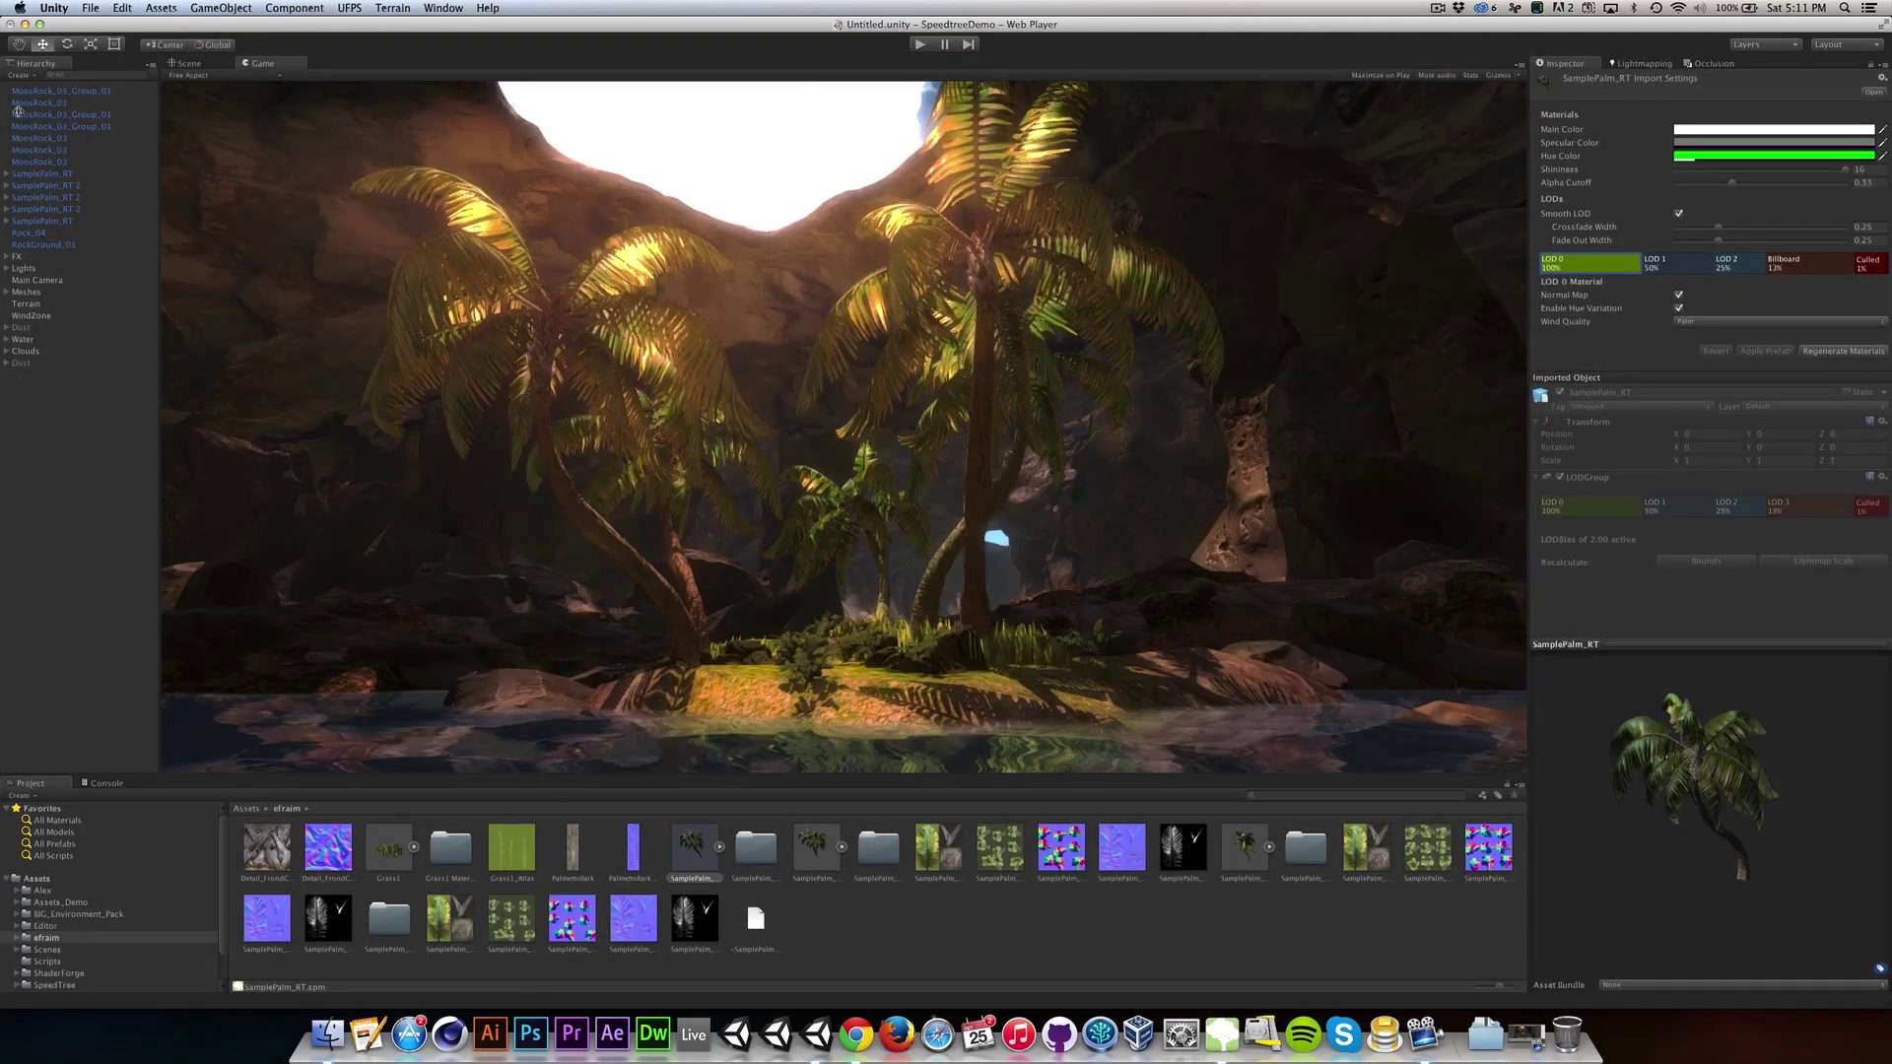
{"action": "left_click", "coordinate": [187, 65]}
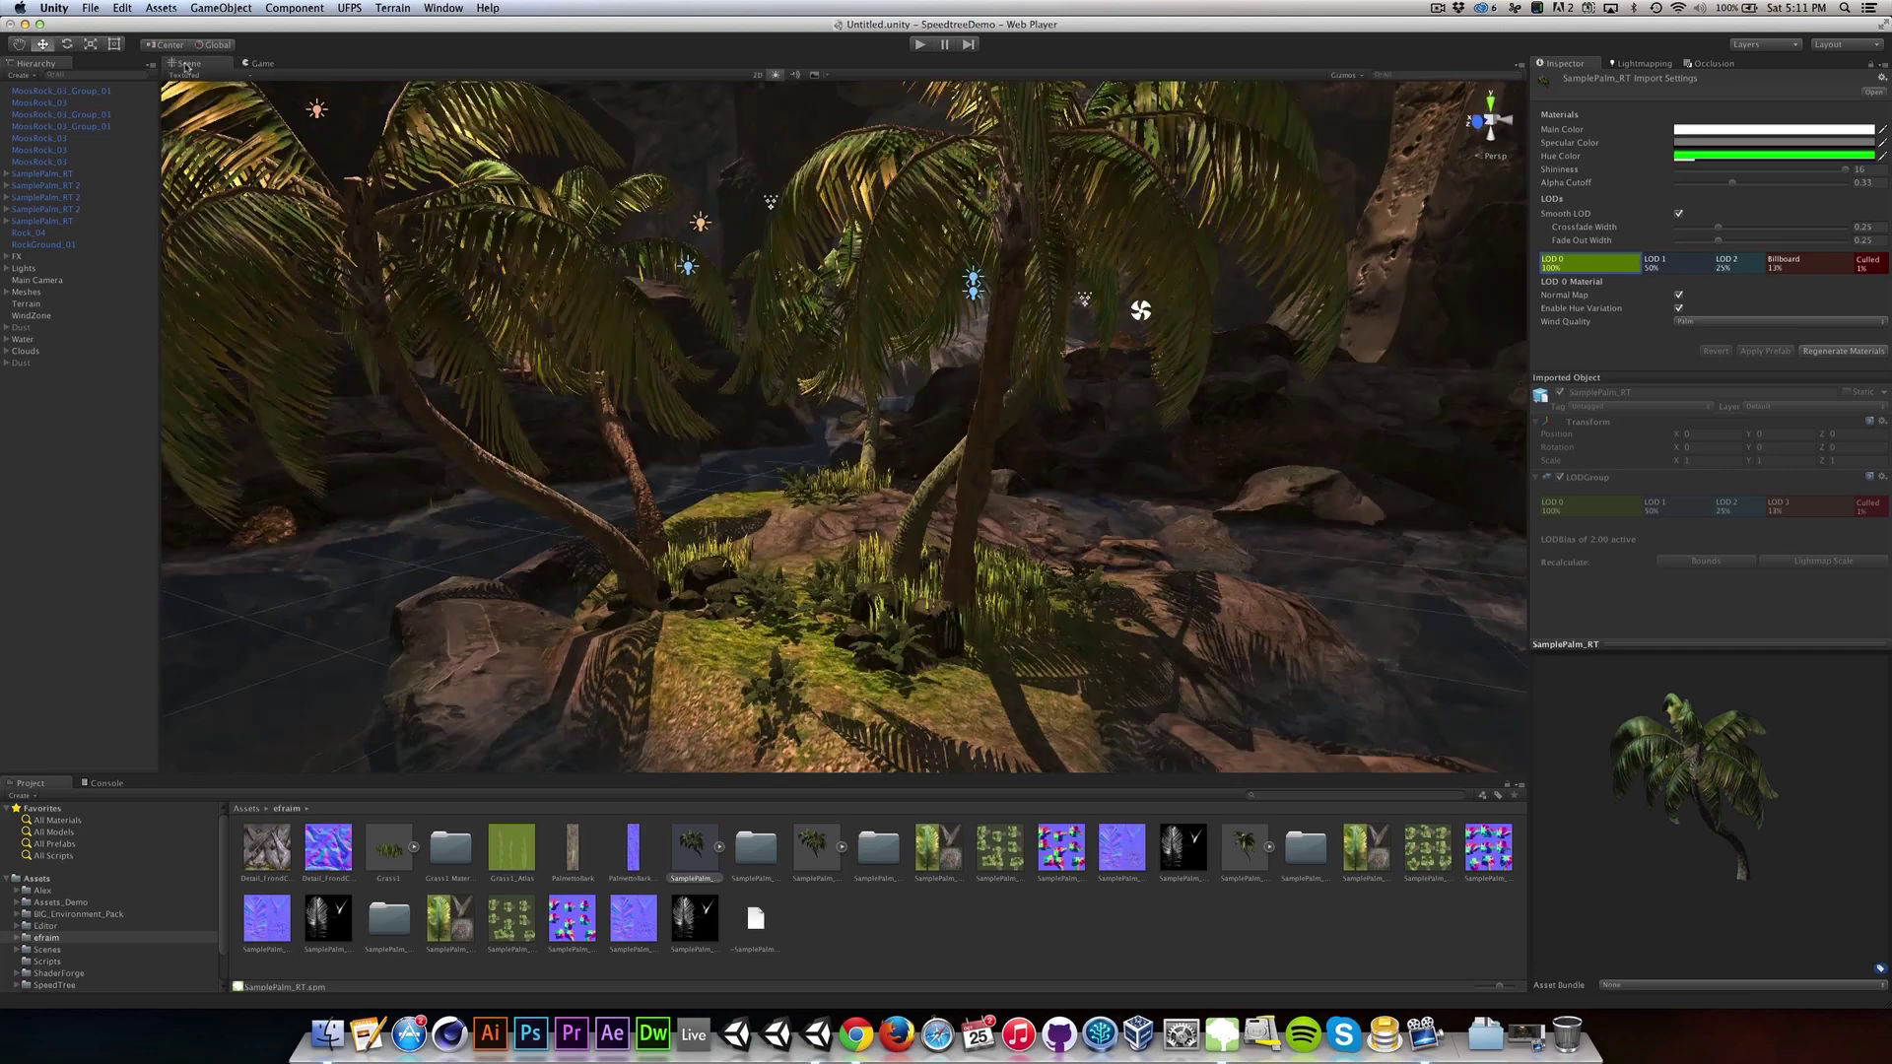
{"action": "left_click", "coordinate": [492, 527]}
{"action": "left_click_drag", "start_coordinate": [438, 532], "coordinate": [759, 517], "text": "alt"}
{"action": "left_click", "coordinate": [610, 456]}
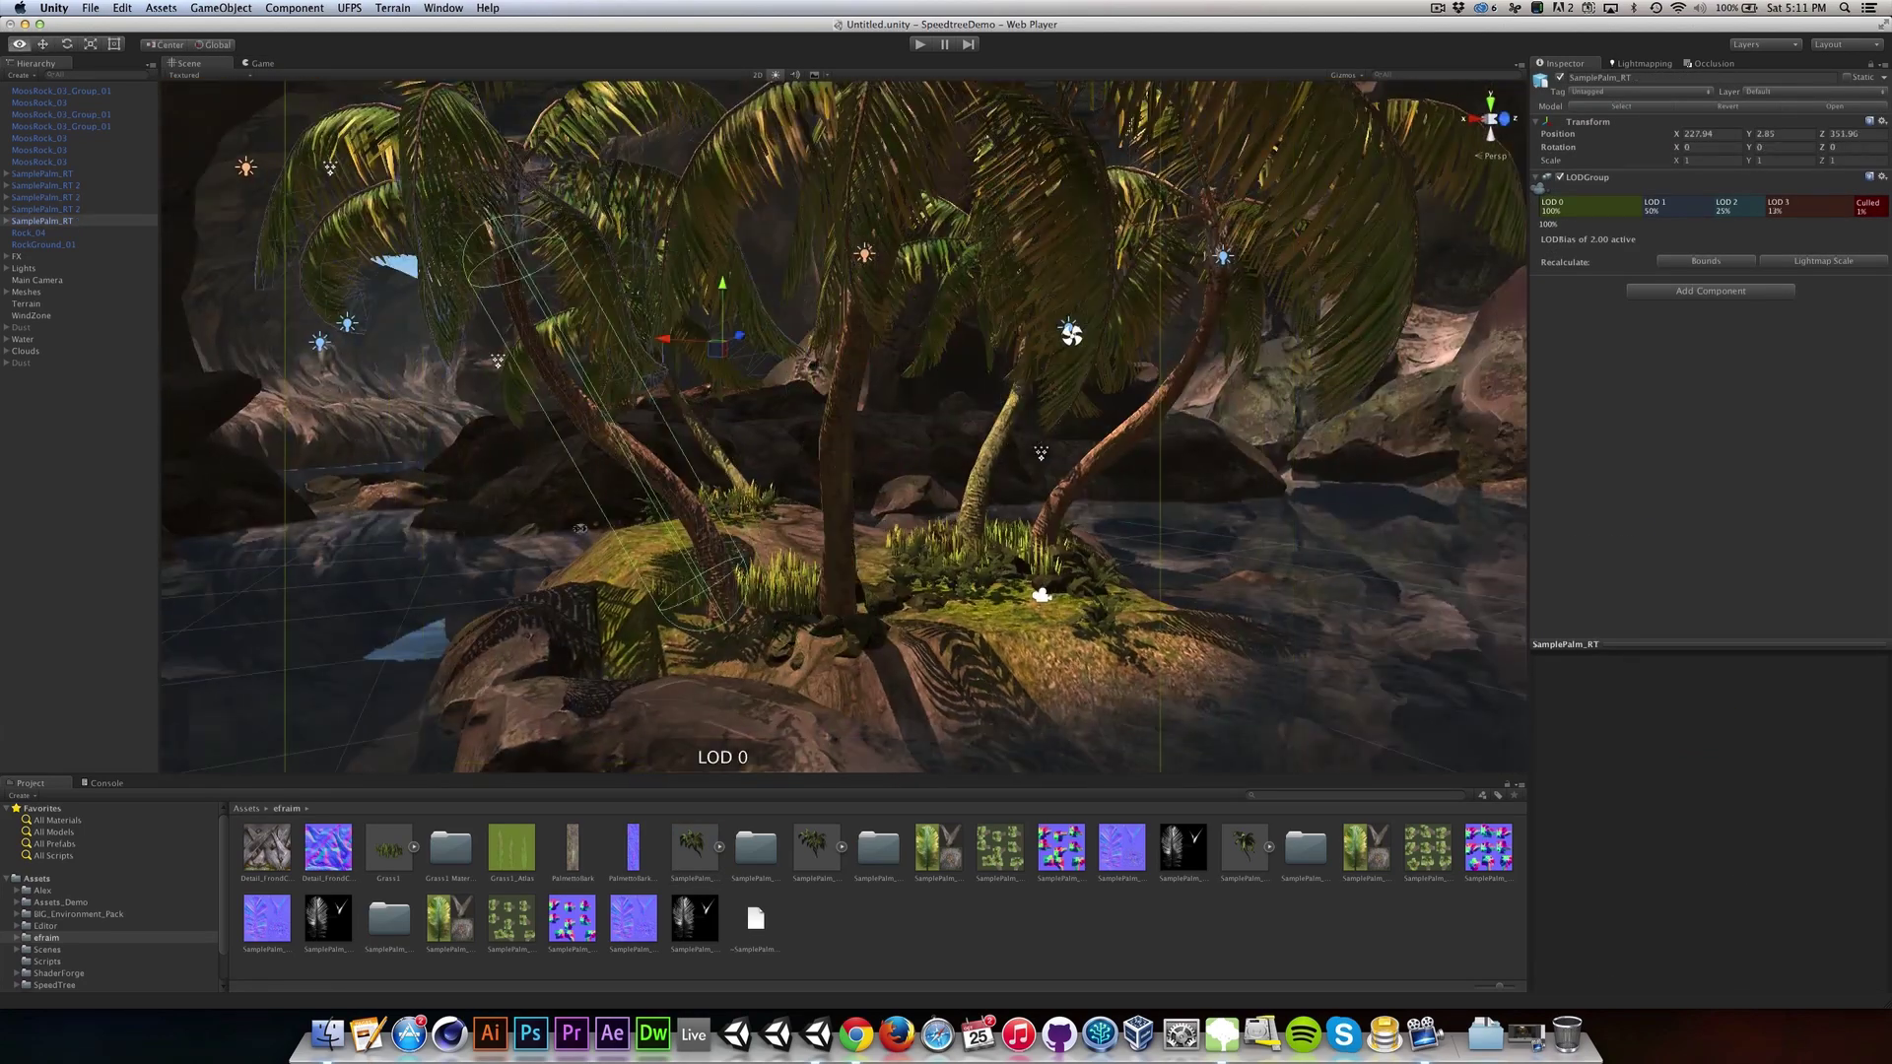
Step: Preview the selected palm's level-of-detail changes by sliding the LOD camera from LOD 0 to LOD 1 and back
{"action": "left_click_drag", "start_coordinate": [609, 455], "coordinate": [716, 532], "text": "alt"}
{"action": "middle_click_drag", "start_coordinate": [715, 532], "coordinate": [778, 542]}
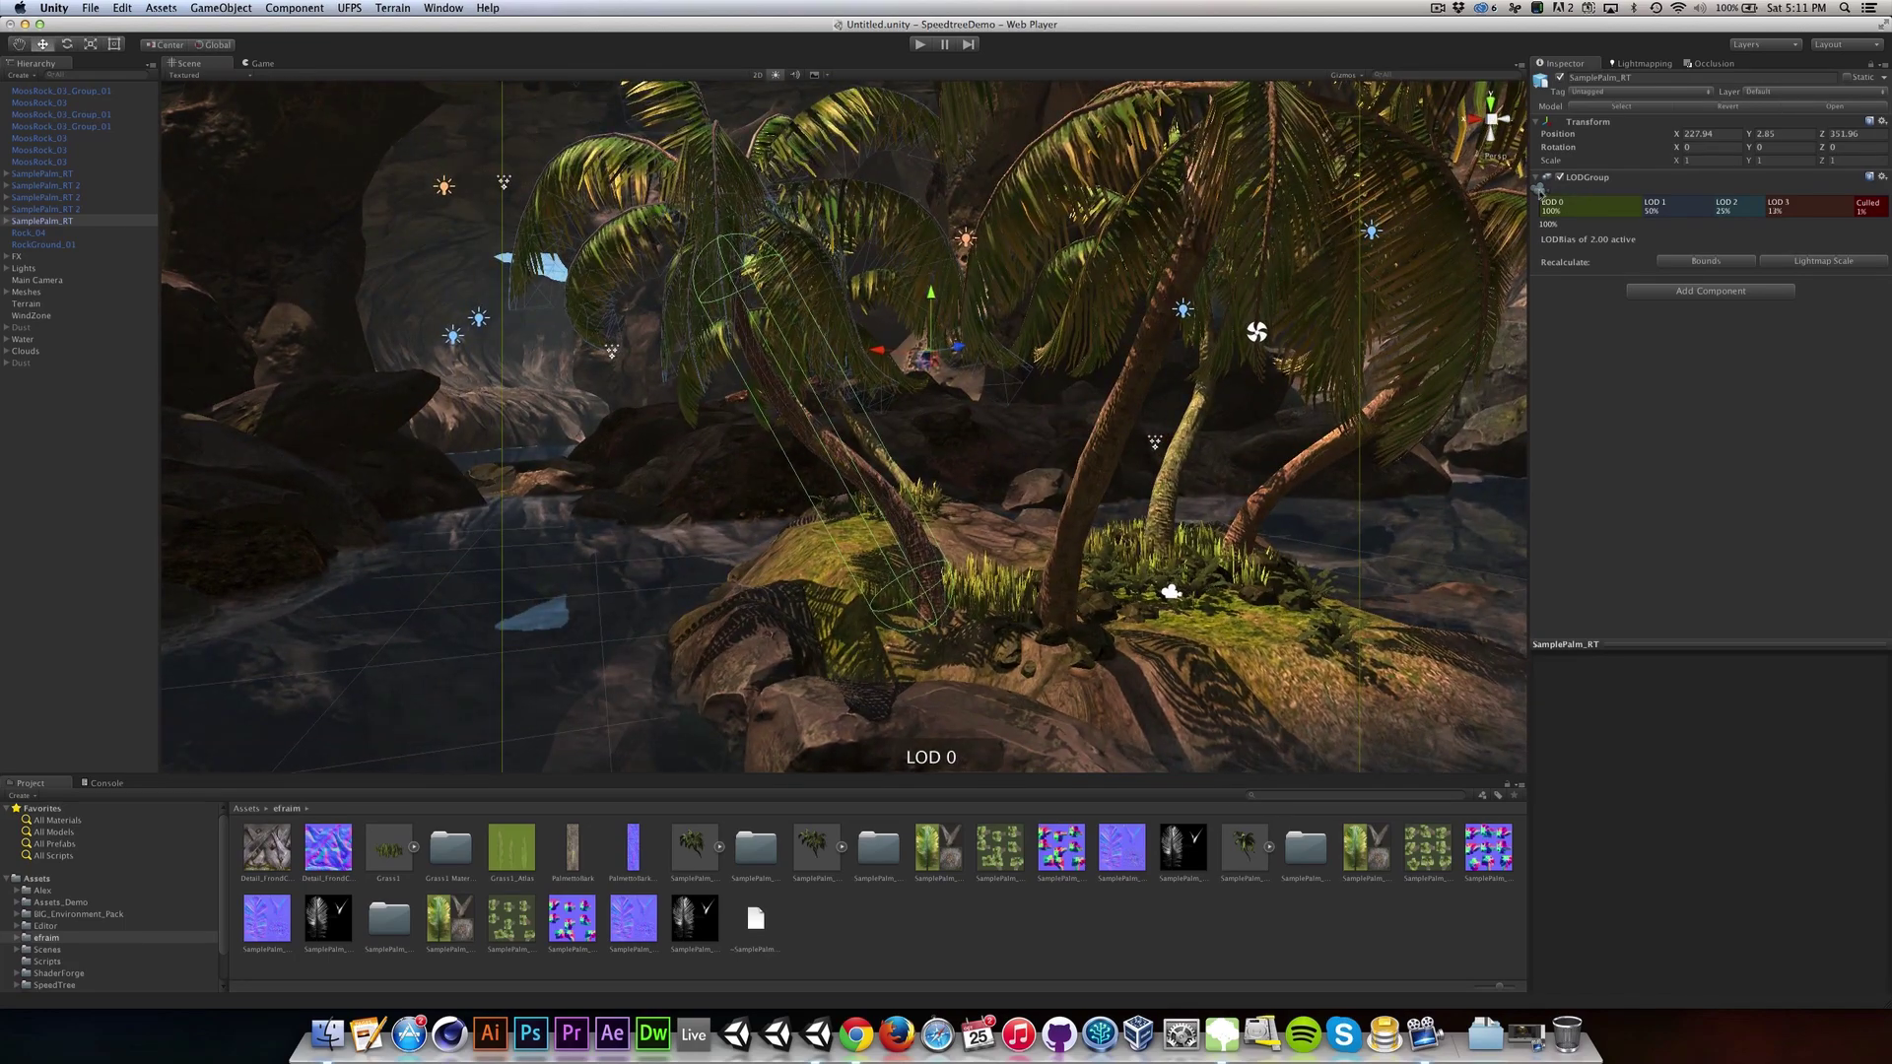
{"action": "left_click", "coordinate": [1549, 202]}
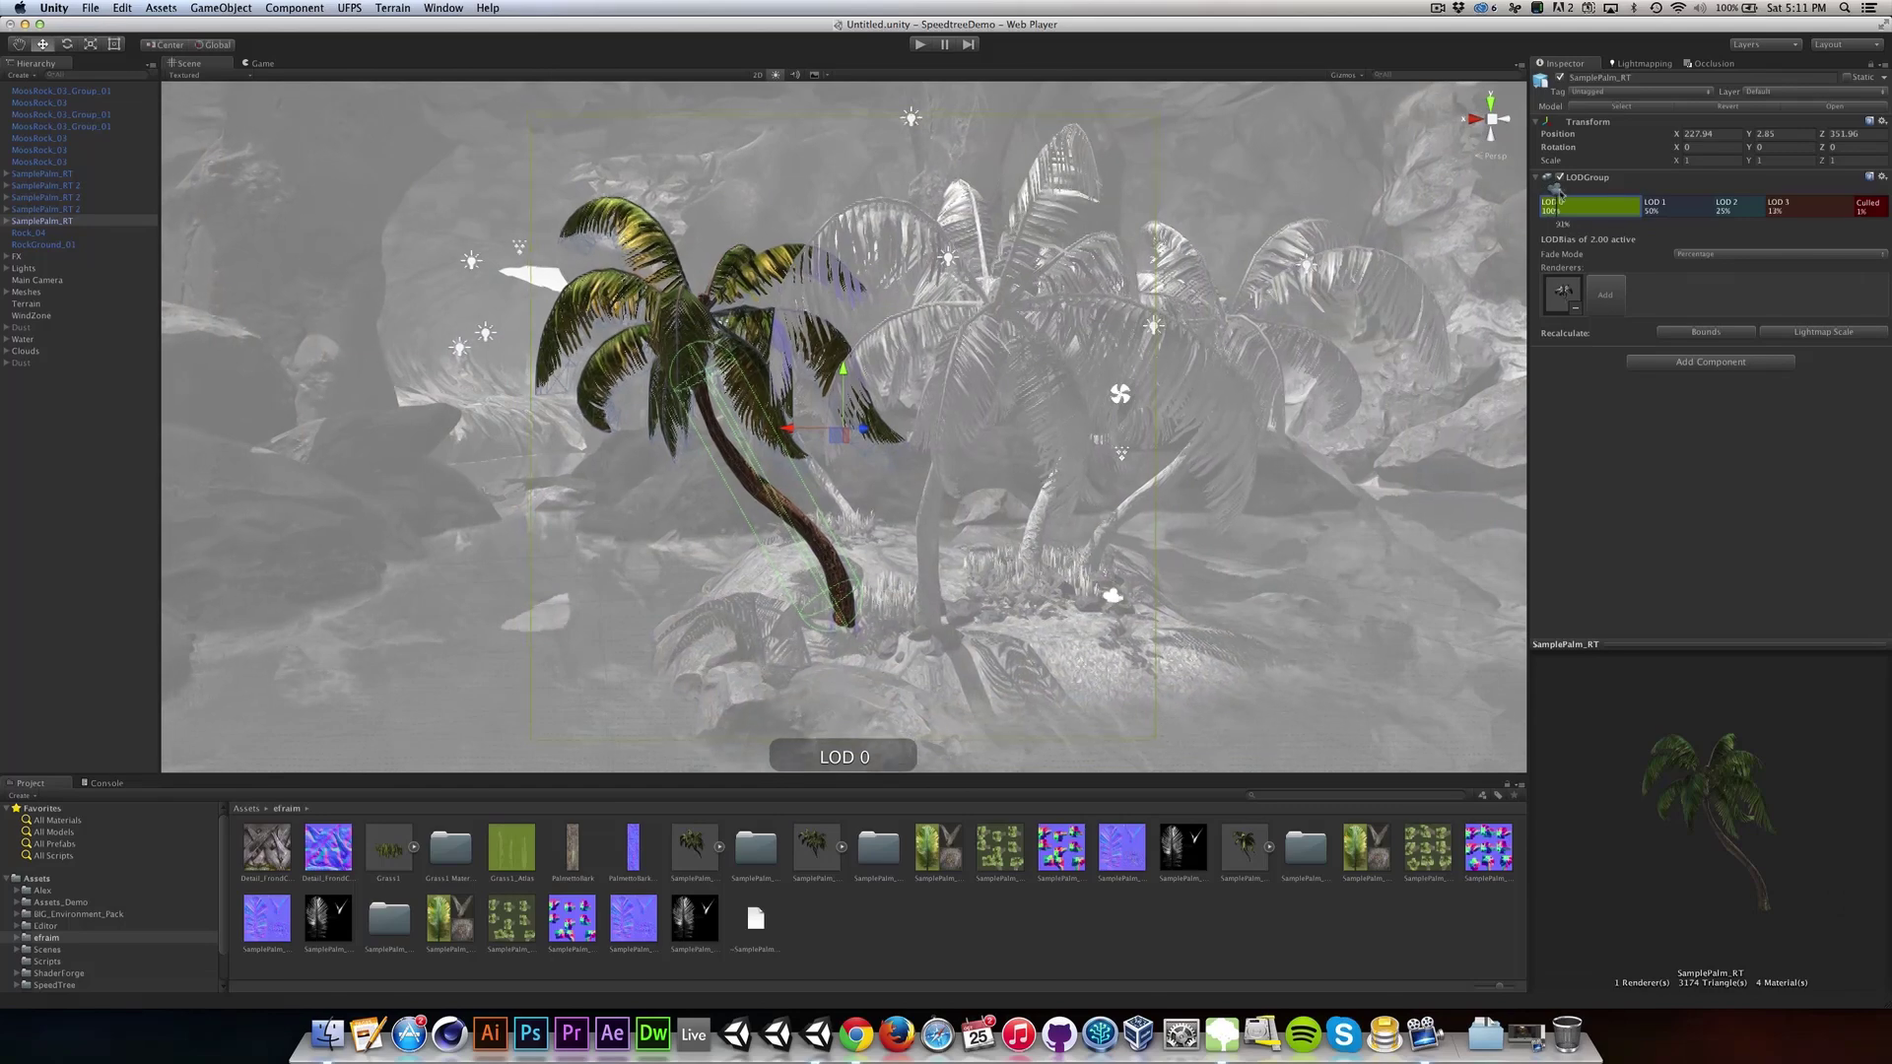
{"action": "mouse_move", "coordinate": [1557, 193]}
{"action": "left_mouse_down"}
{"action": "mouse_move", "coordinate": [1648, 202]}
{"action": "mouse_move", "coordinate": [1621, 221]}
{"action": "left_mouse_up"}
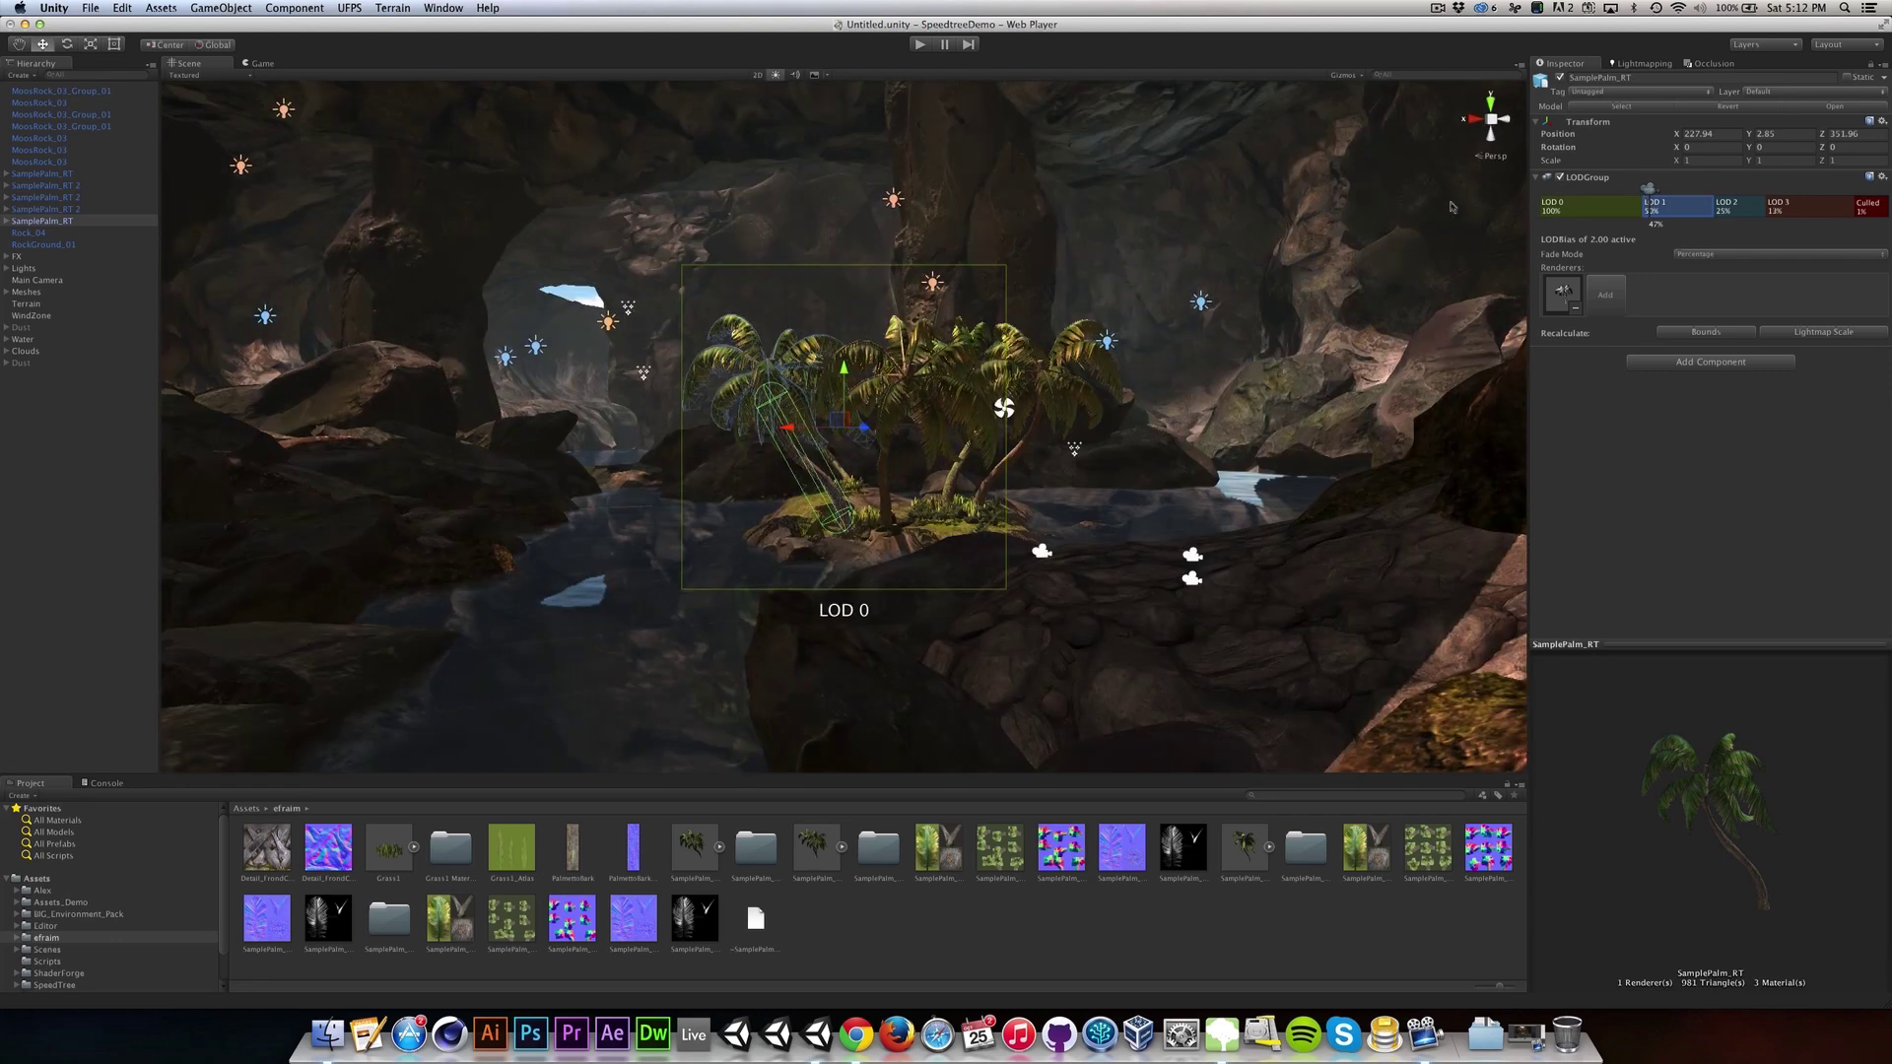
{"action": "mouse_move", "coordinate": [1649, 202]}
{"action": "left_mouse_down"}
{"action": "mouse_move", "coordinate": [1593, 197]}
{"action": "mouse_move", "coordinate": [1752, 219]}
{"action": "mouse_move", "coordinate": [1536, 193]}
{"action": "mouse_move", "coordinate": [730, 385]}
{"action": "left_mouse_up"}
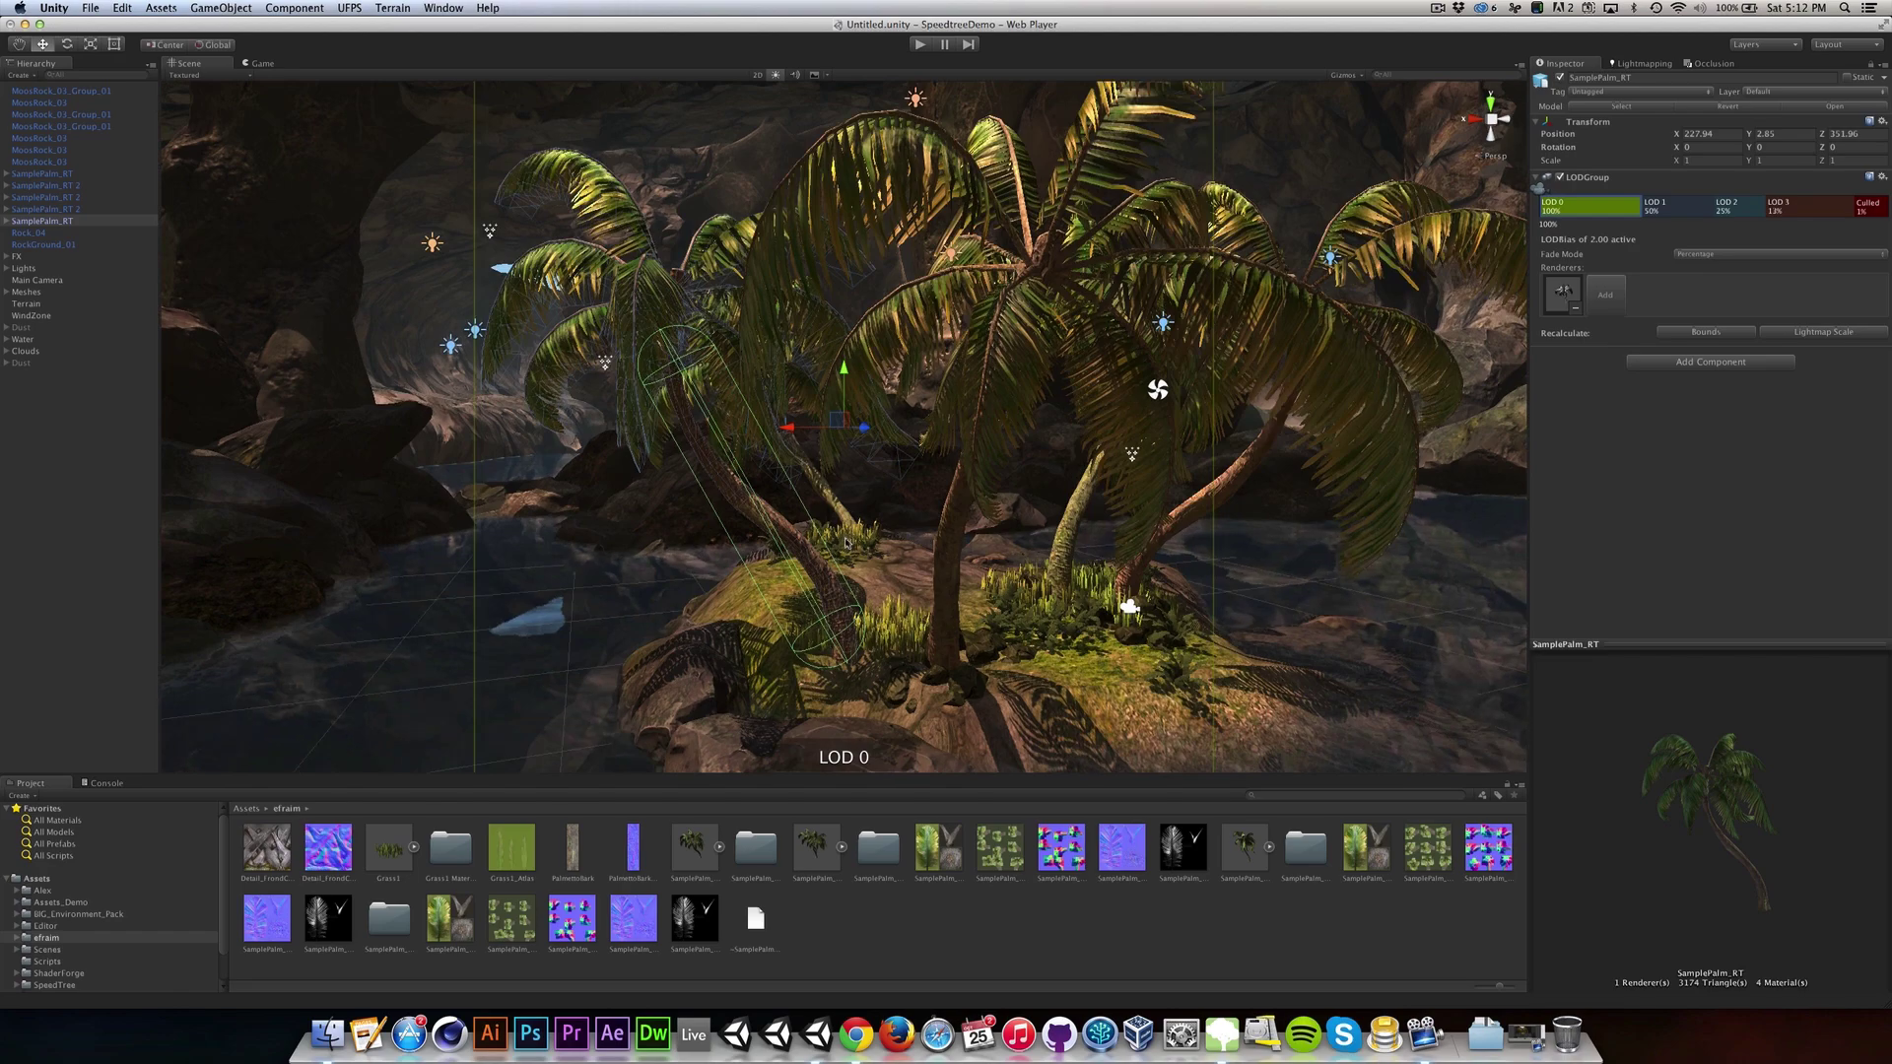
{"action": "left_click_drag", "start_coordinate": [846, 541], "coordinate": [887, 560], "text": "alt"}
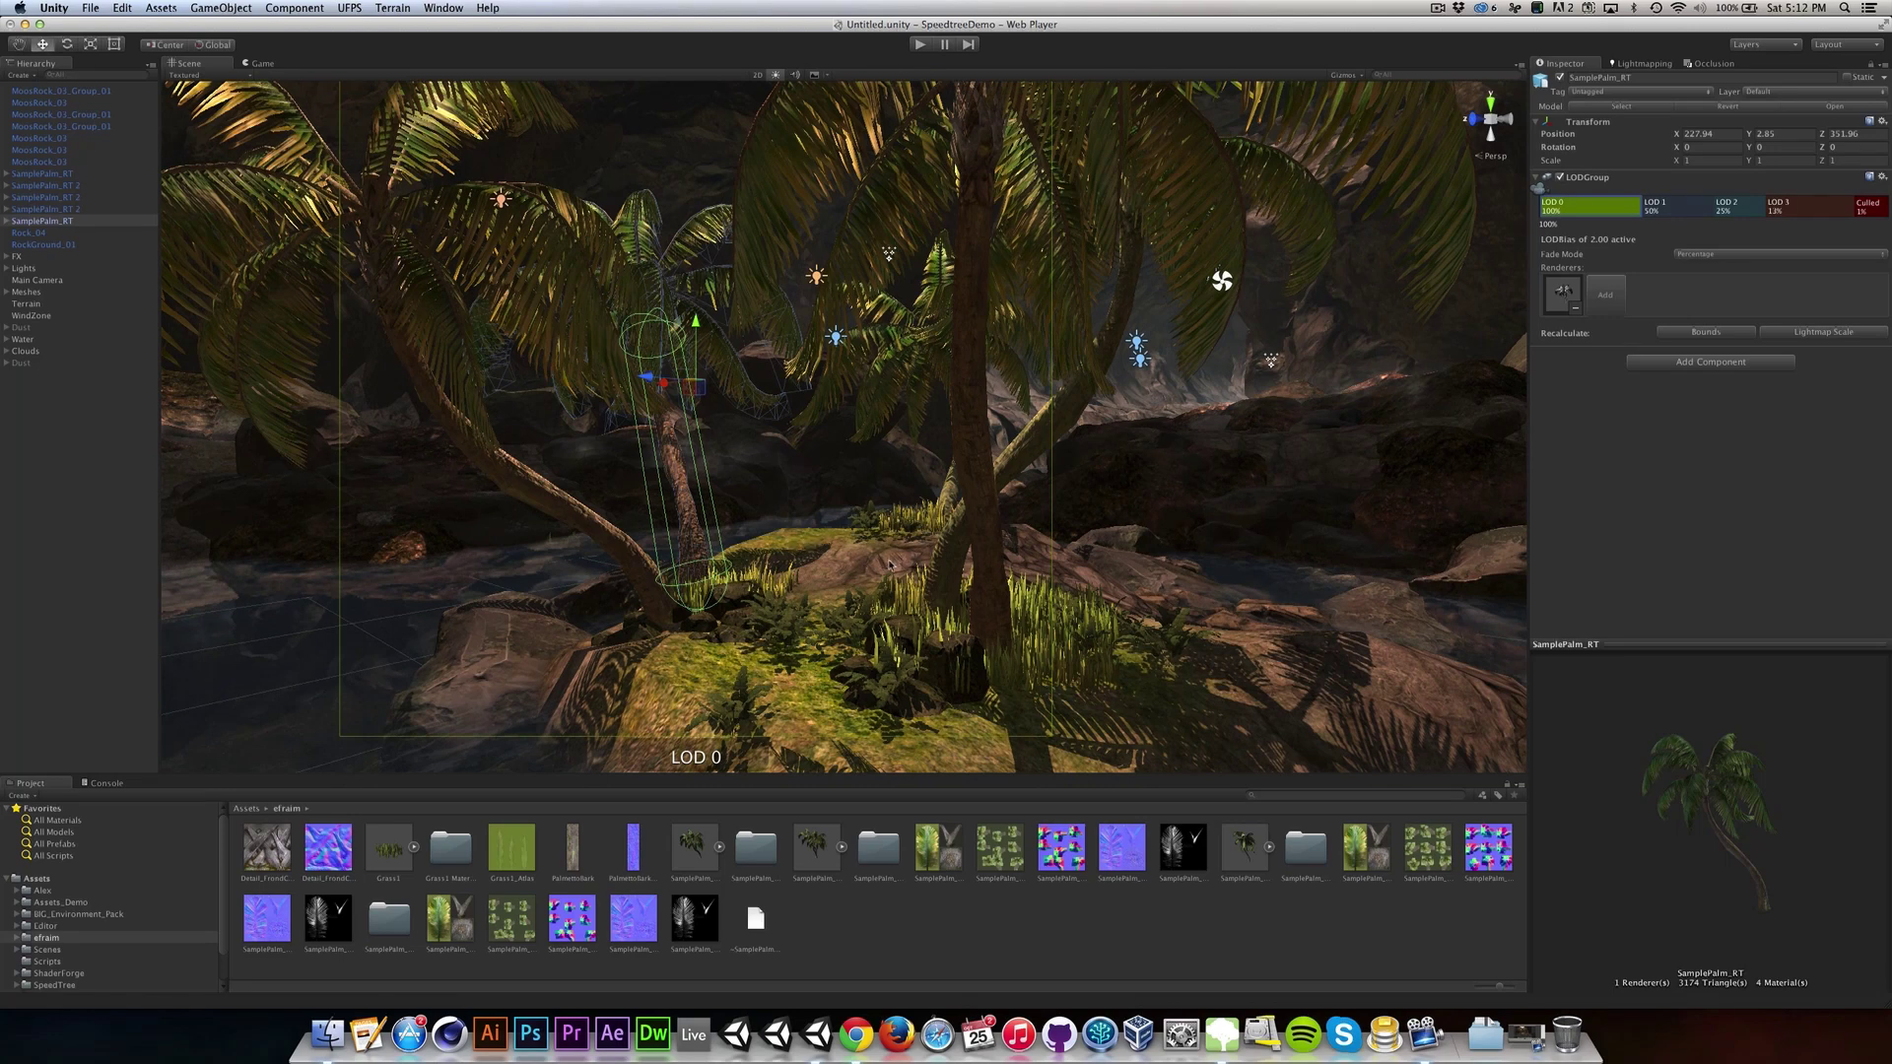
{"action": "scroll", "coordinate": [884, 570], "scroll_direction": "down", "scroll_amount": 3}
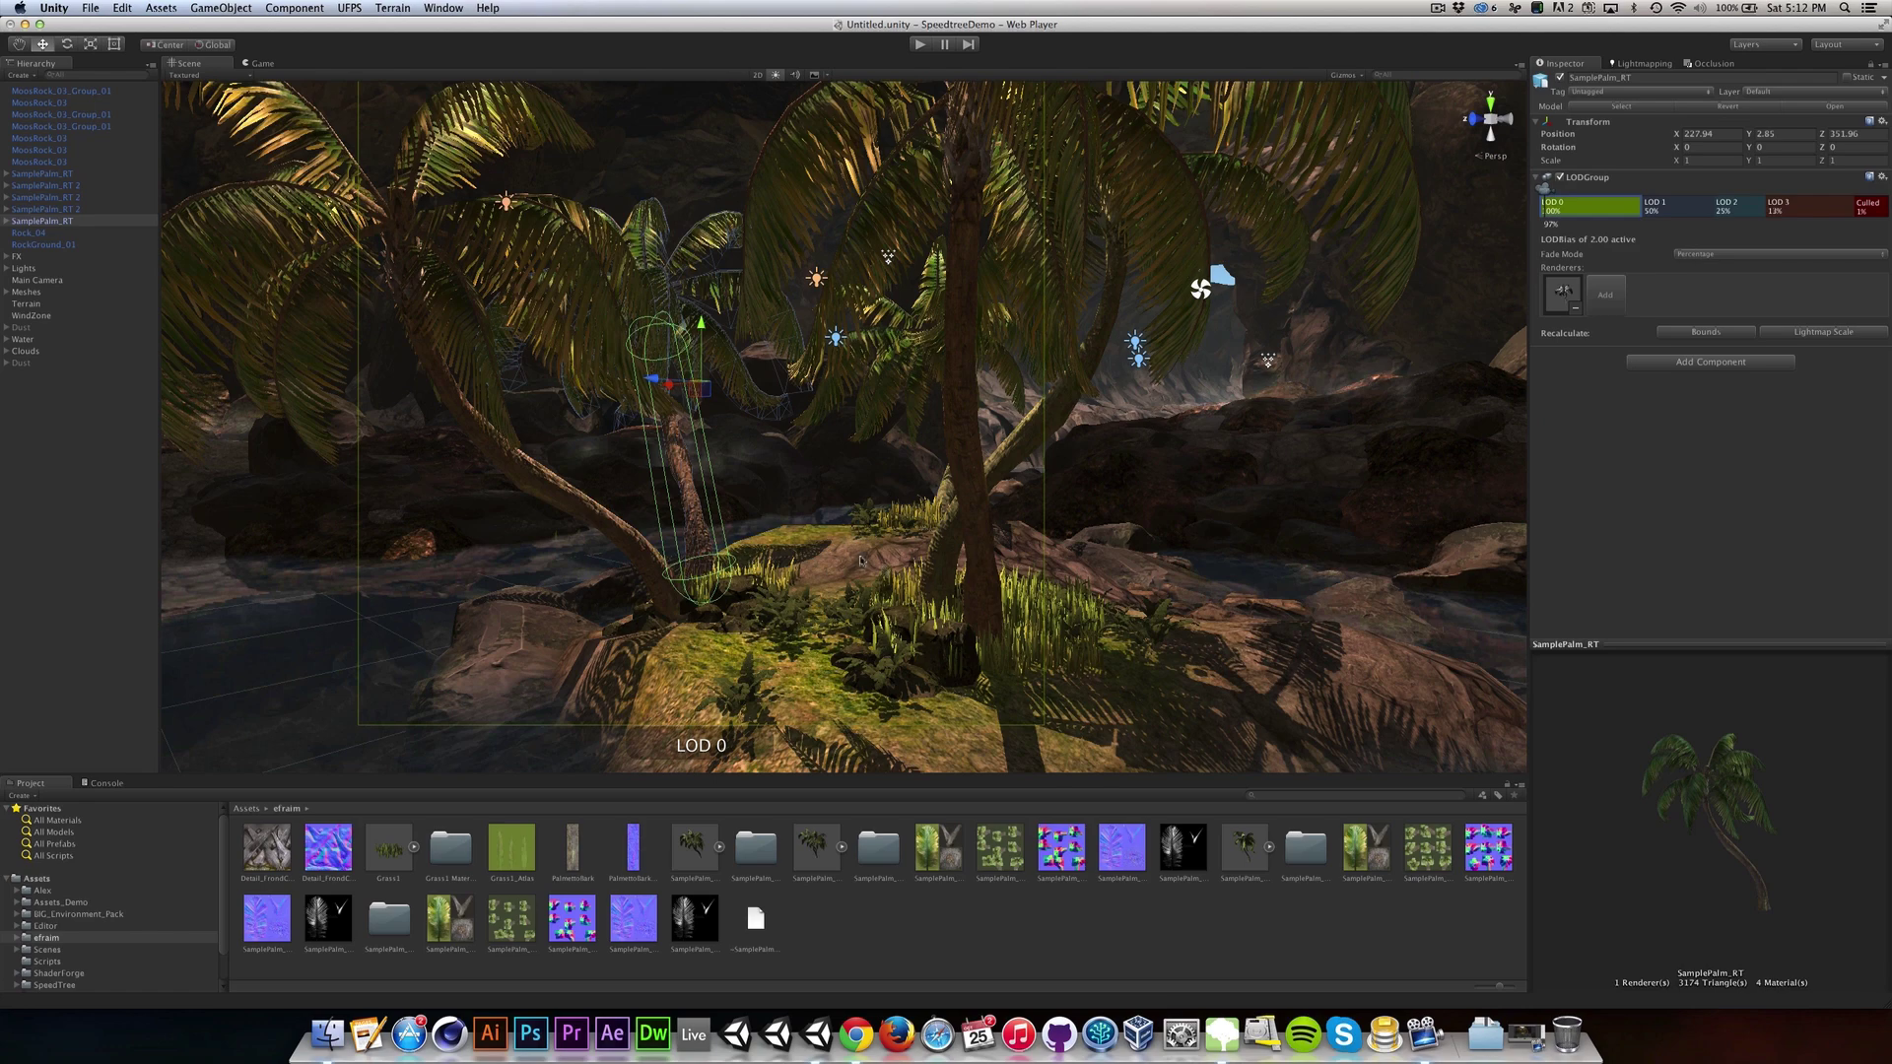
{"action": "left_click_drag", "start_coordinate": [860, 559], "coordinate": [893, 570], "text": "alt"}
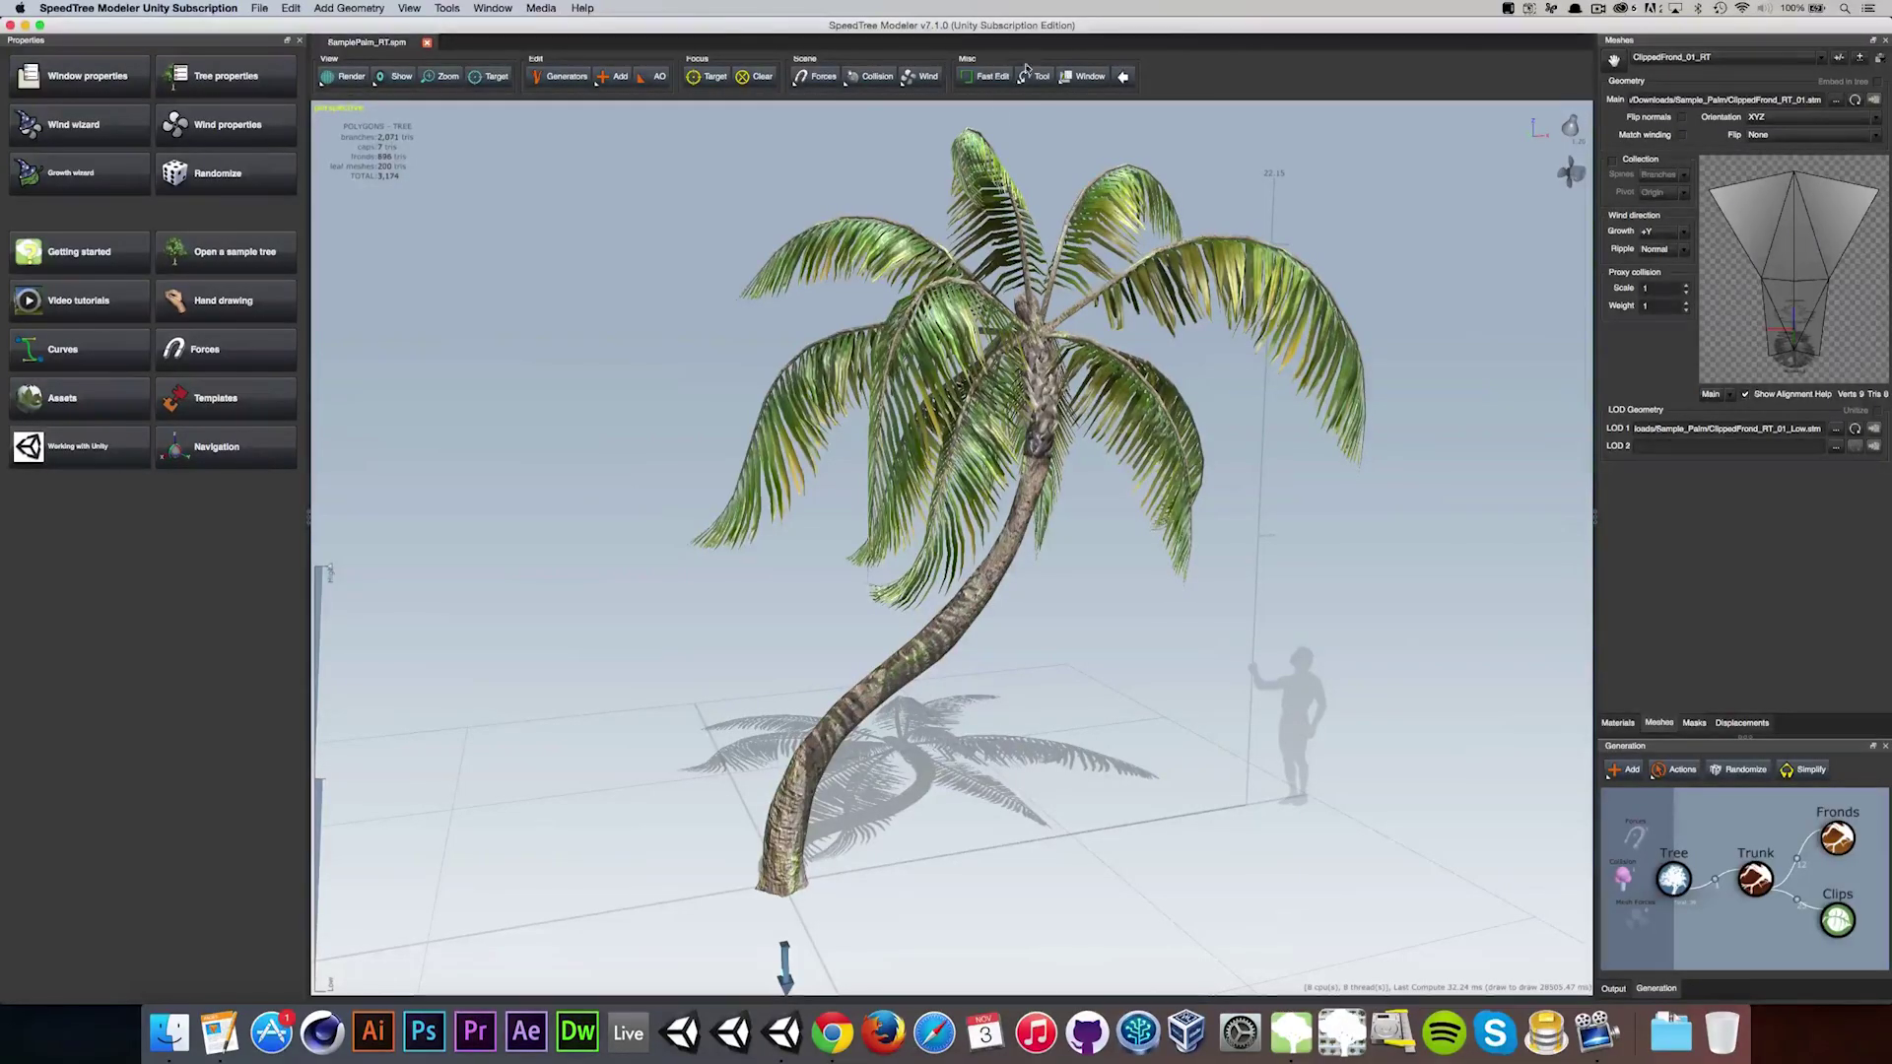
Step: In SpeedTree Modeler, start saving the palm as a new file and create a folder named Palm inside the project's Assets folder
{"action": "mouse_move", "coordinate": [1030, 769]}
{"action": "left_mouse_down"}
{"action": "mouse_move", "coordinate": [1106, 787]}
{"action": "mouse_move", "coordinate": [1005, 773]}
{"action": "mouse_move", "coordinate": [1077, 772]}
{"action": "mouse_move", "coordinate": [1035, 773]}
{"action": "left_mouse_up"}
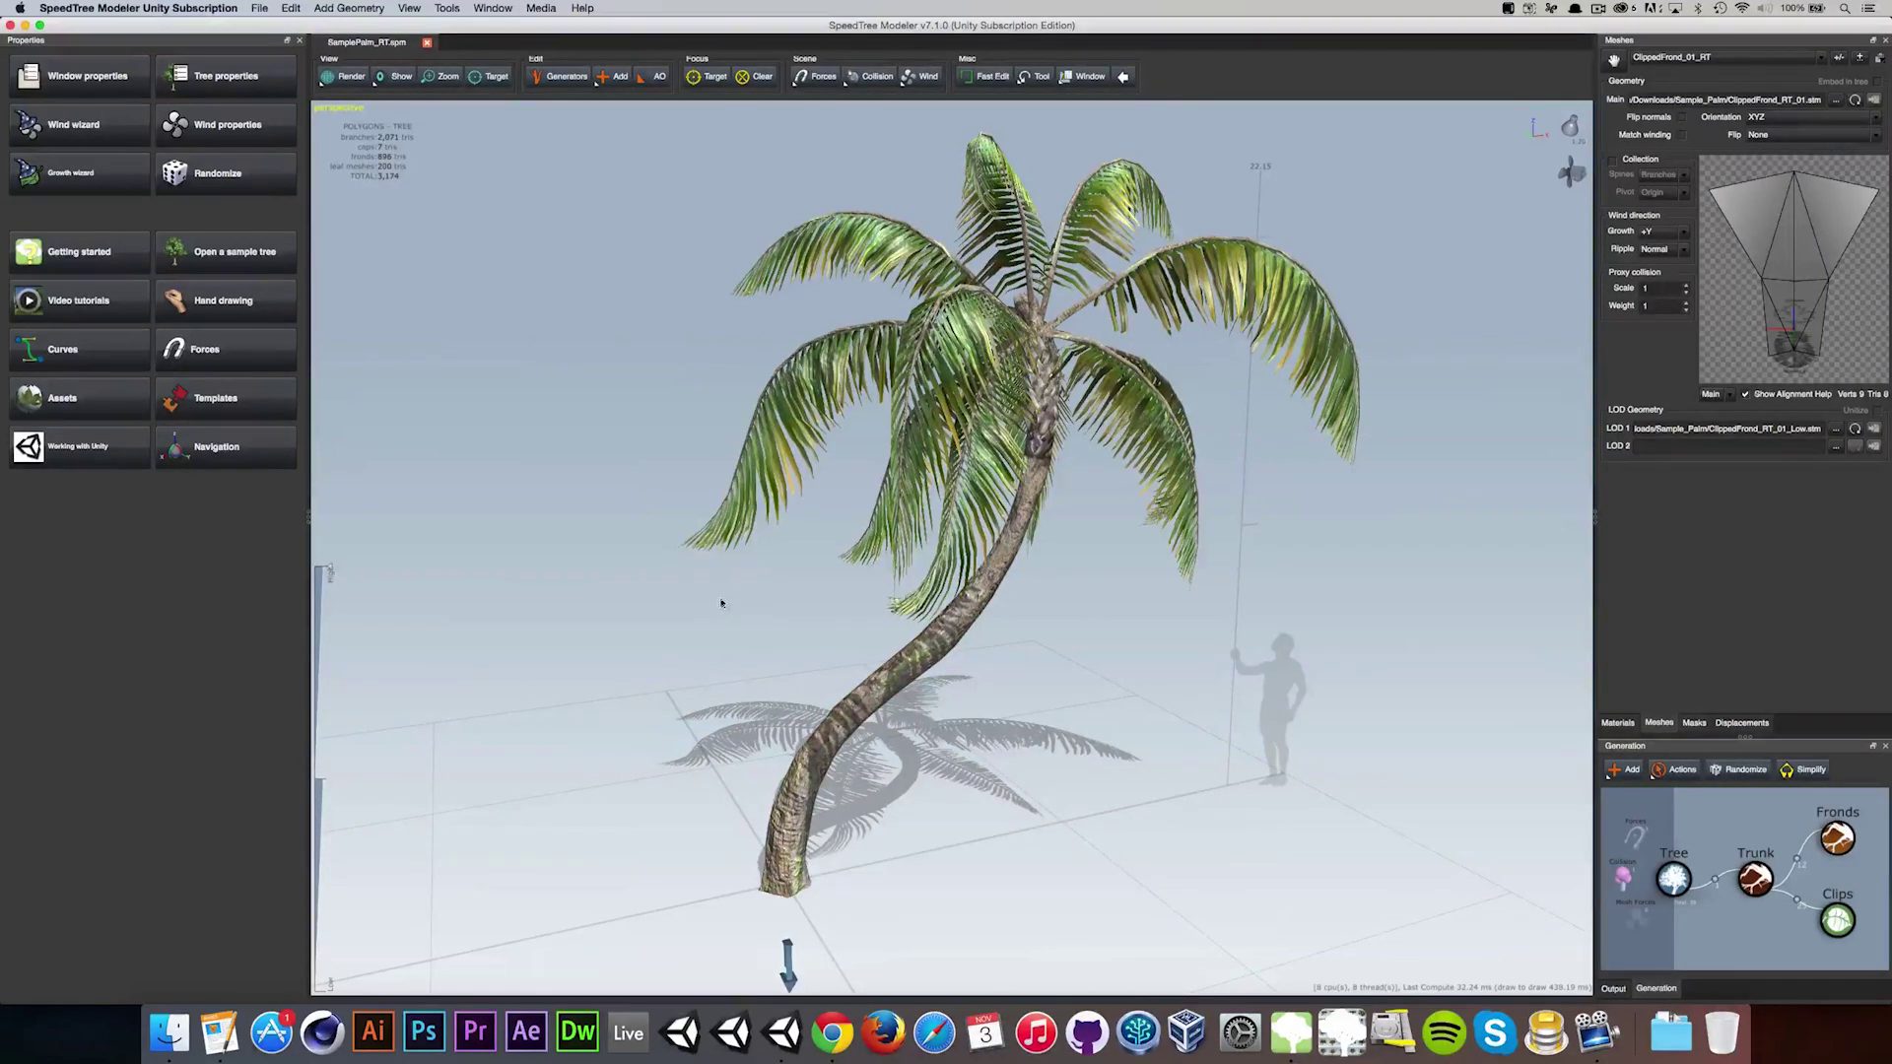
{"action": "left_click", "coordinate": [259, 8]}
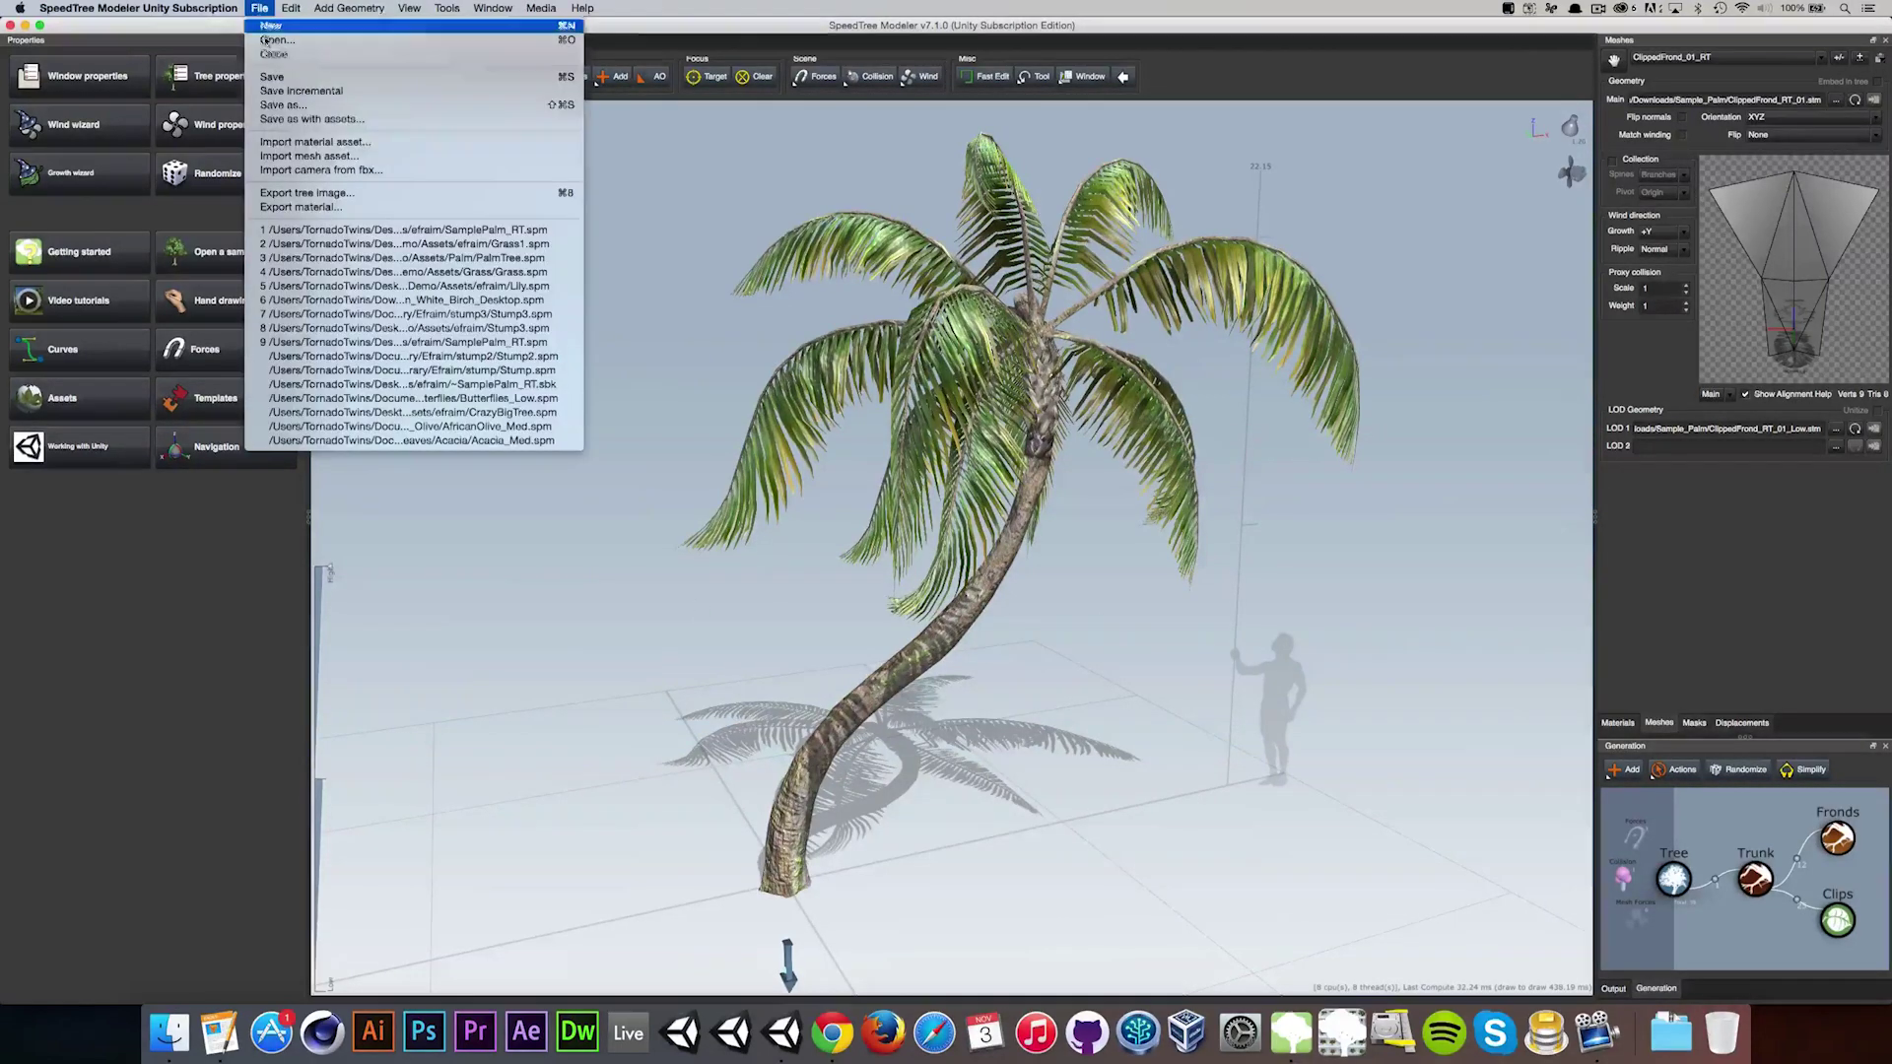
{"action": "left_click", "coordinate": [290, 107]}
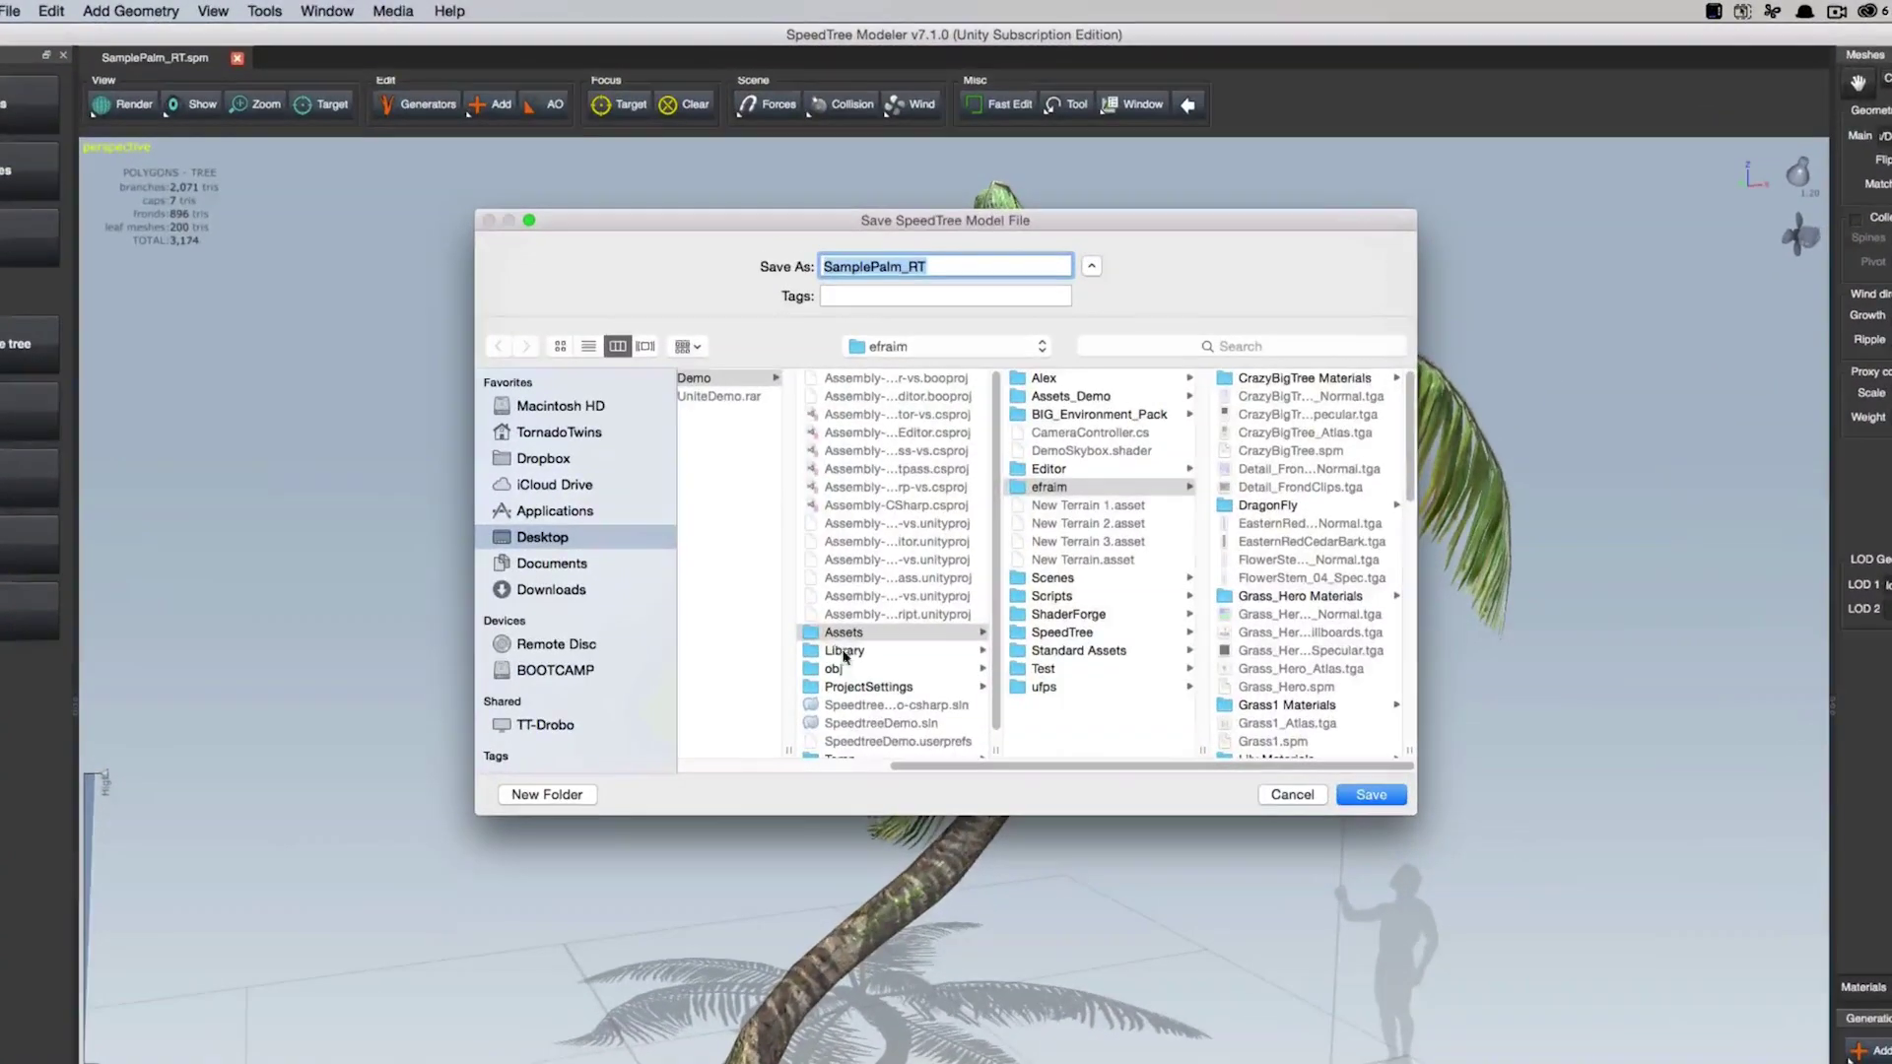
{"action": "left_click", "coordinate": [836, 636]}
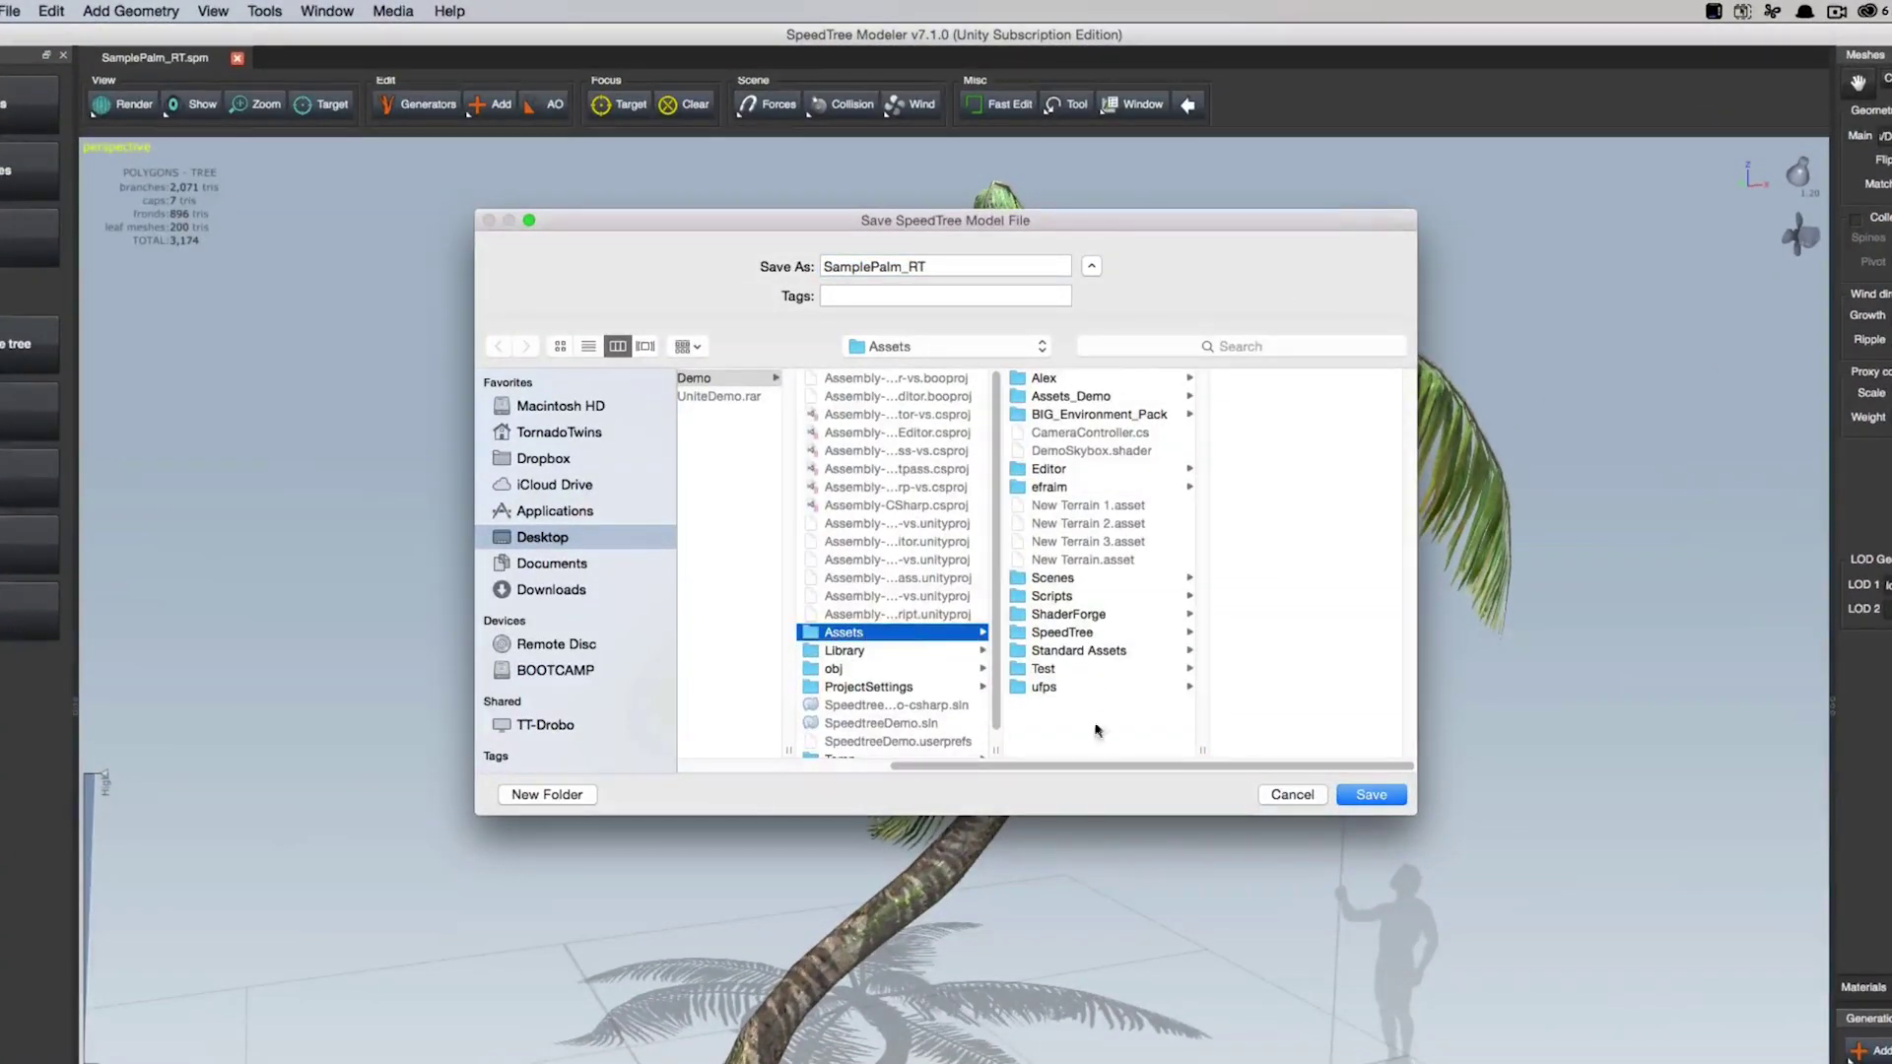
{"action": "left_click", "coordinate": [548, 794]}
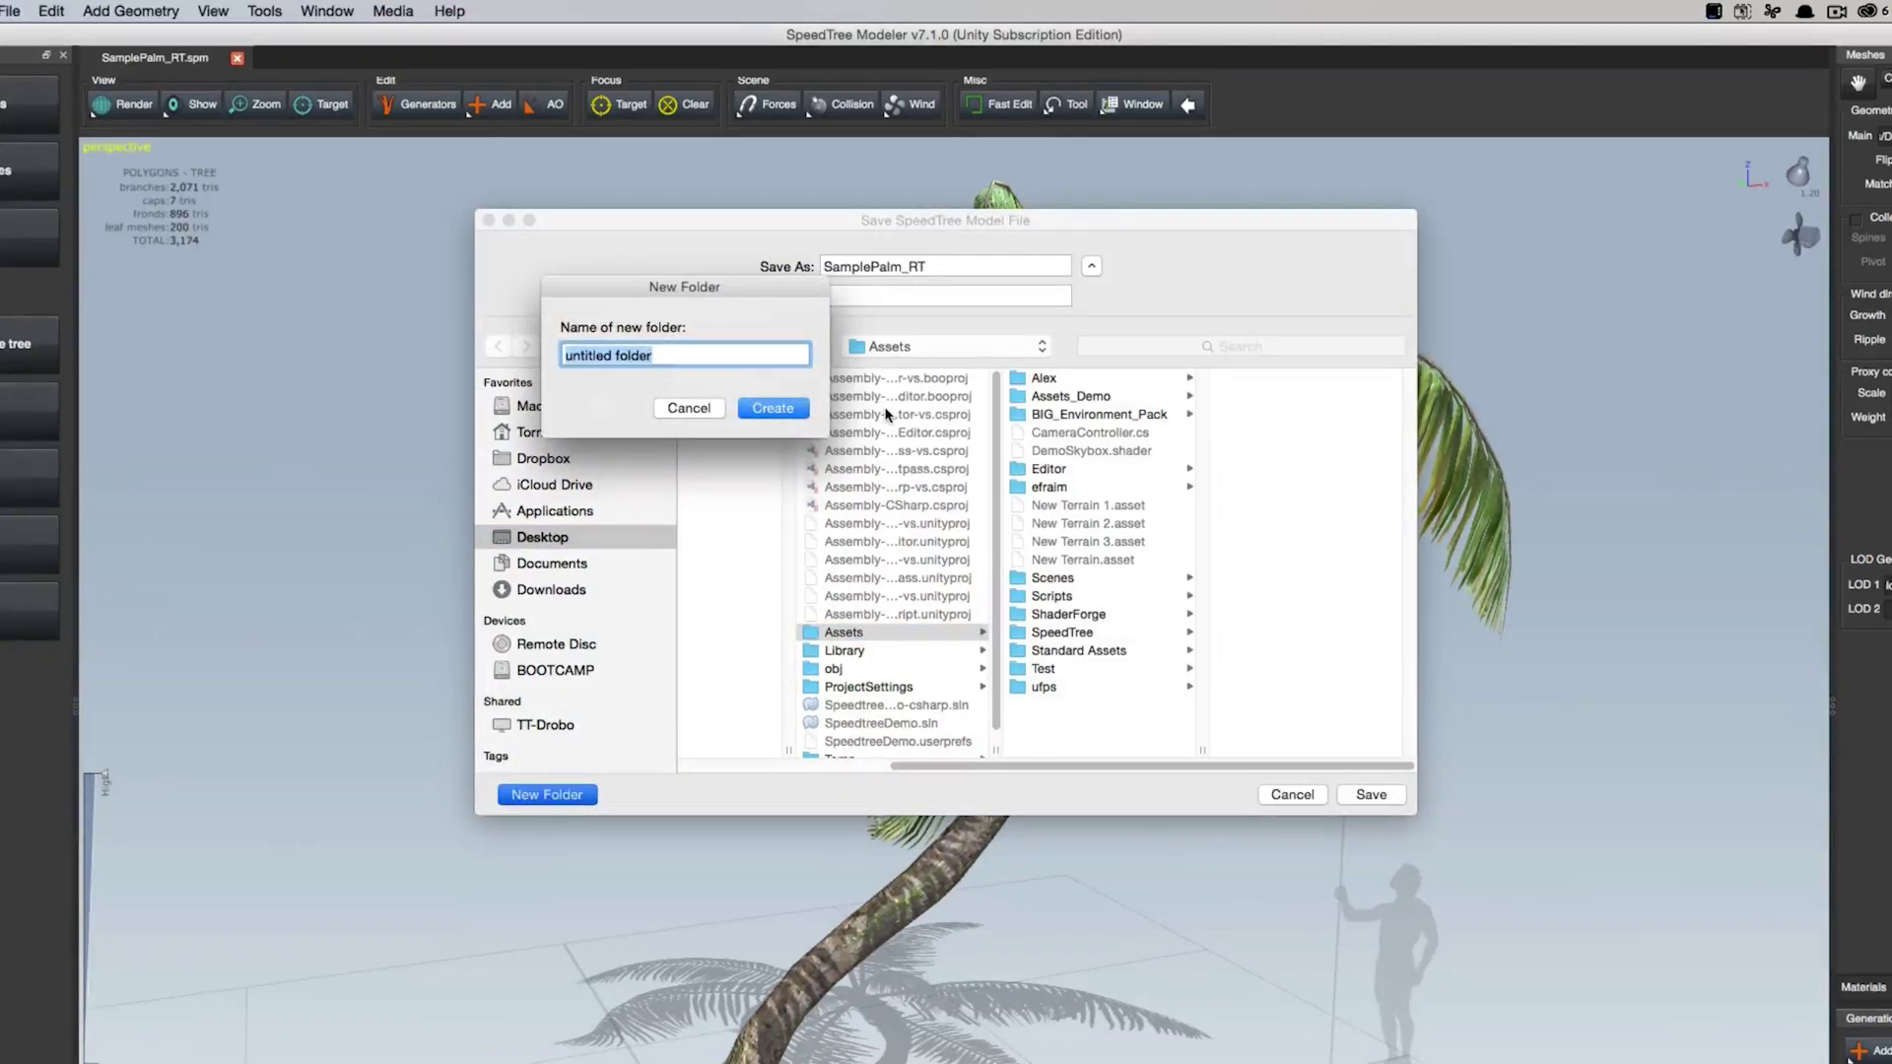
{"action": "type", "text": "Palm"}
{"action": "key", "text": "Return"}
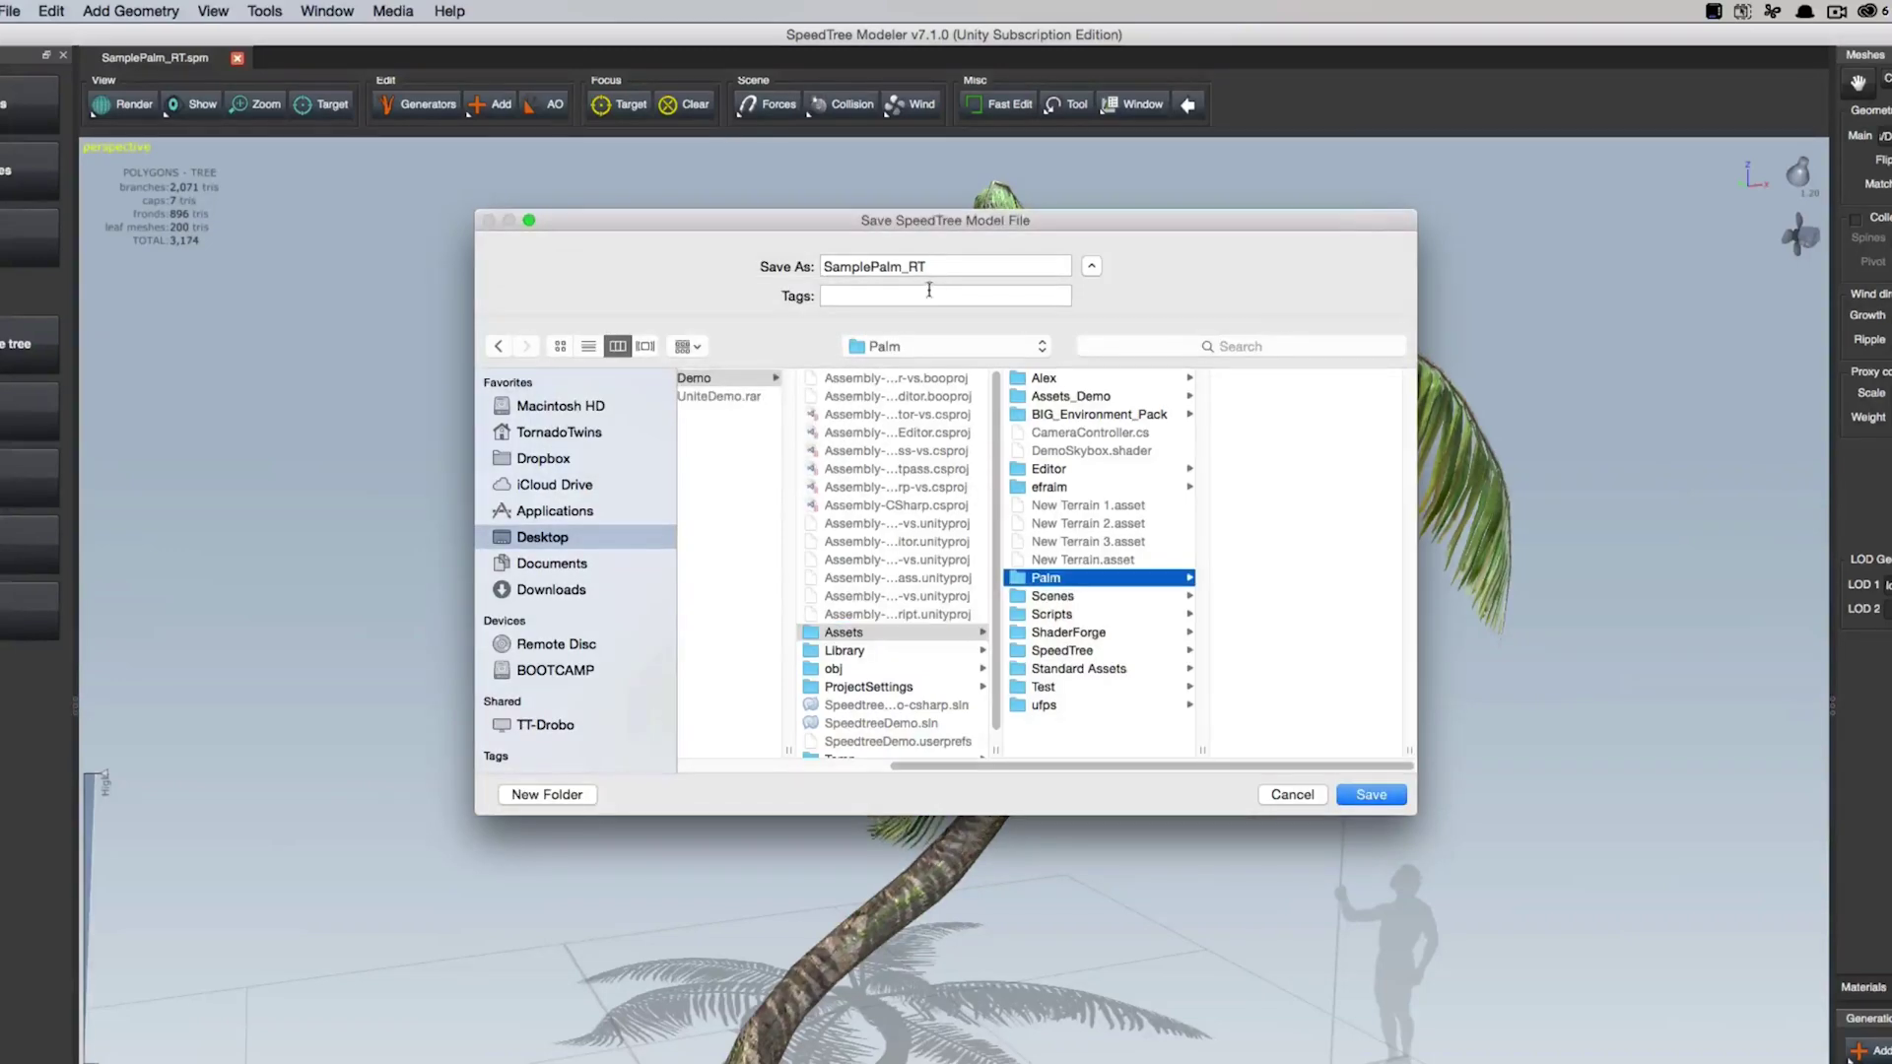
Step: Save the model as PalmTree in the Palm folder and close its file
{"action": "double_click", "coordinate": [937, 264]}
{"action": "type", "text": "Pa"}
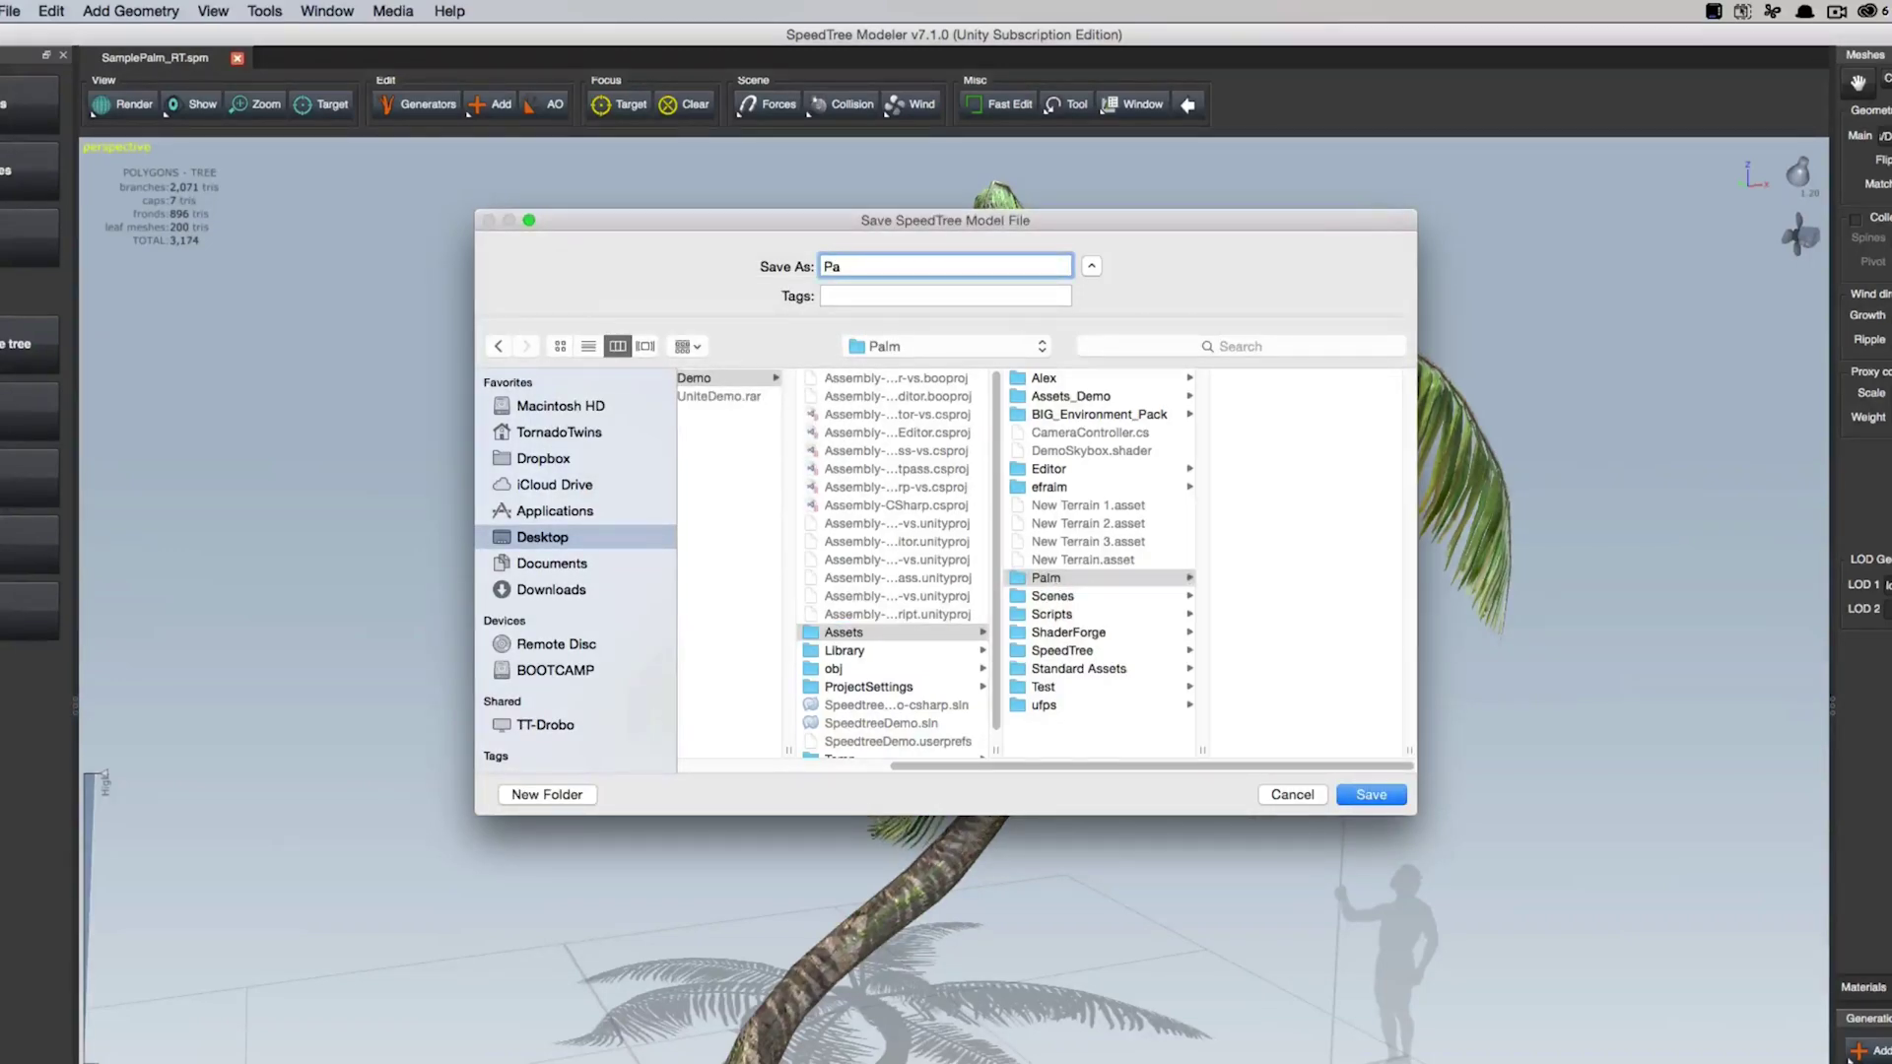
{"action": "type", "text": "lmTree"}
{"action": "key", "text": "Return"}
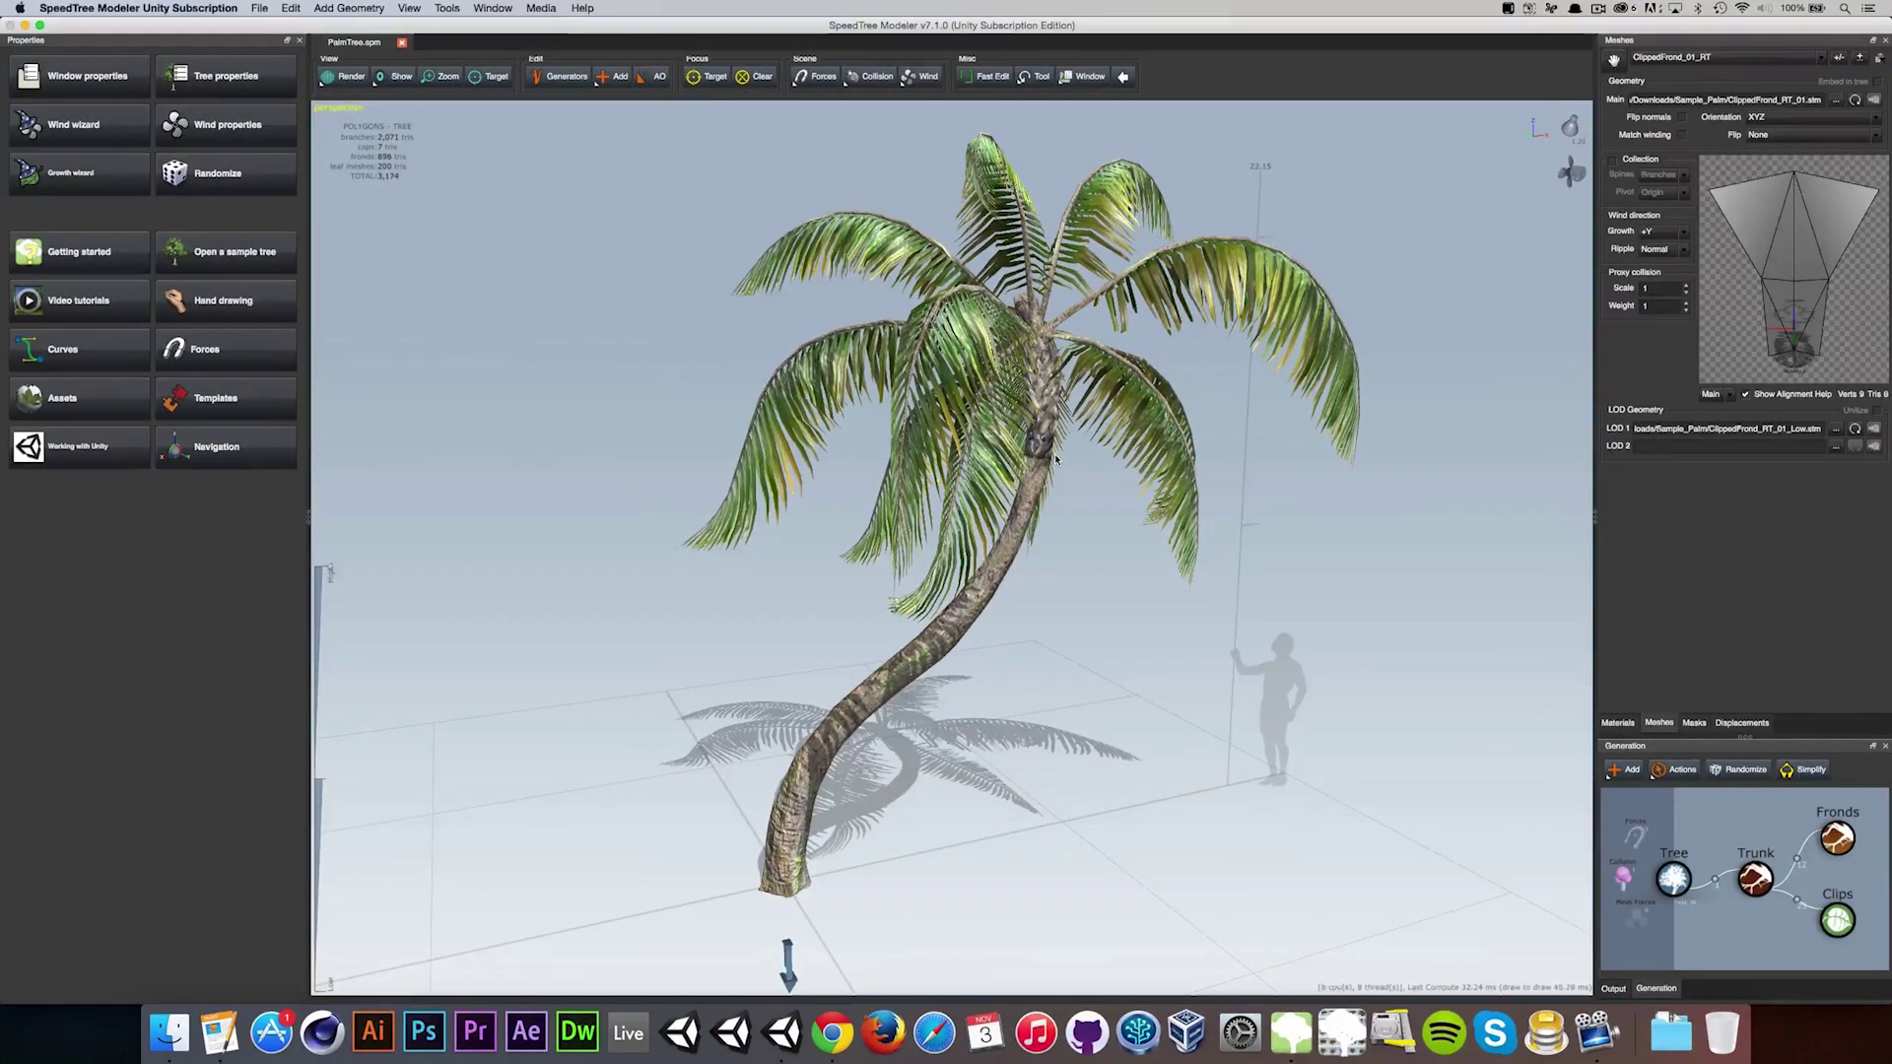
{"action": "left_click", "coordinate": [401, 43]}
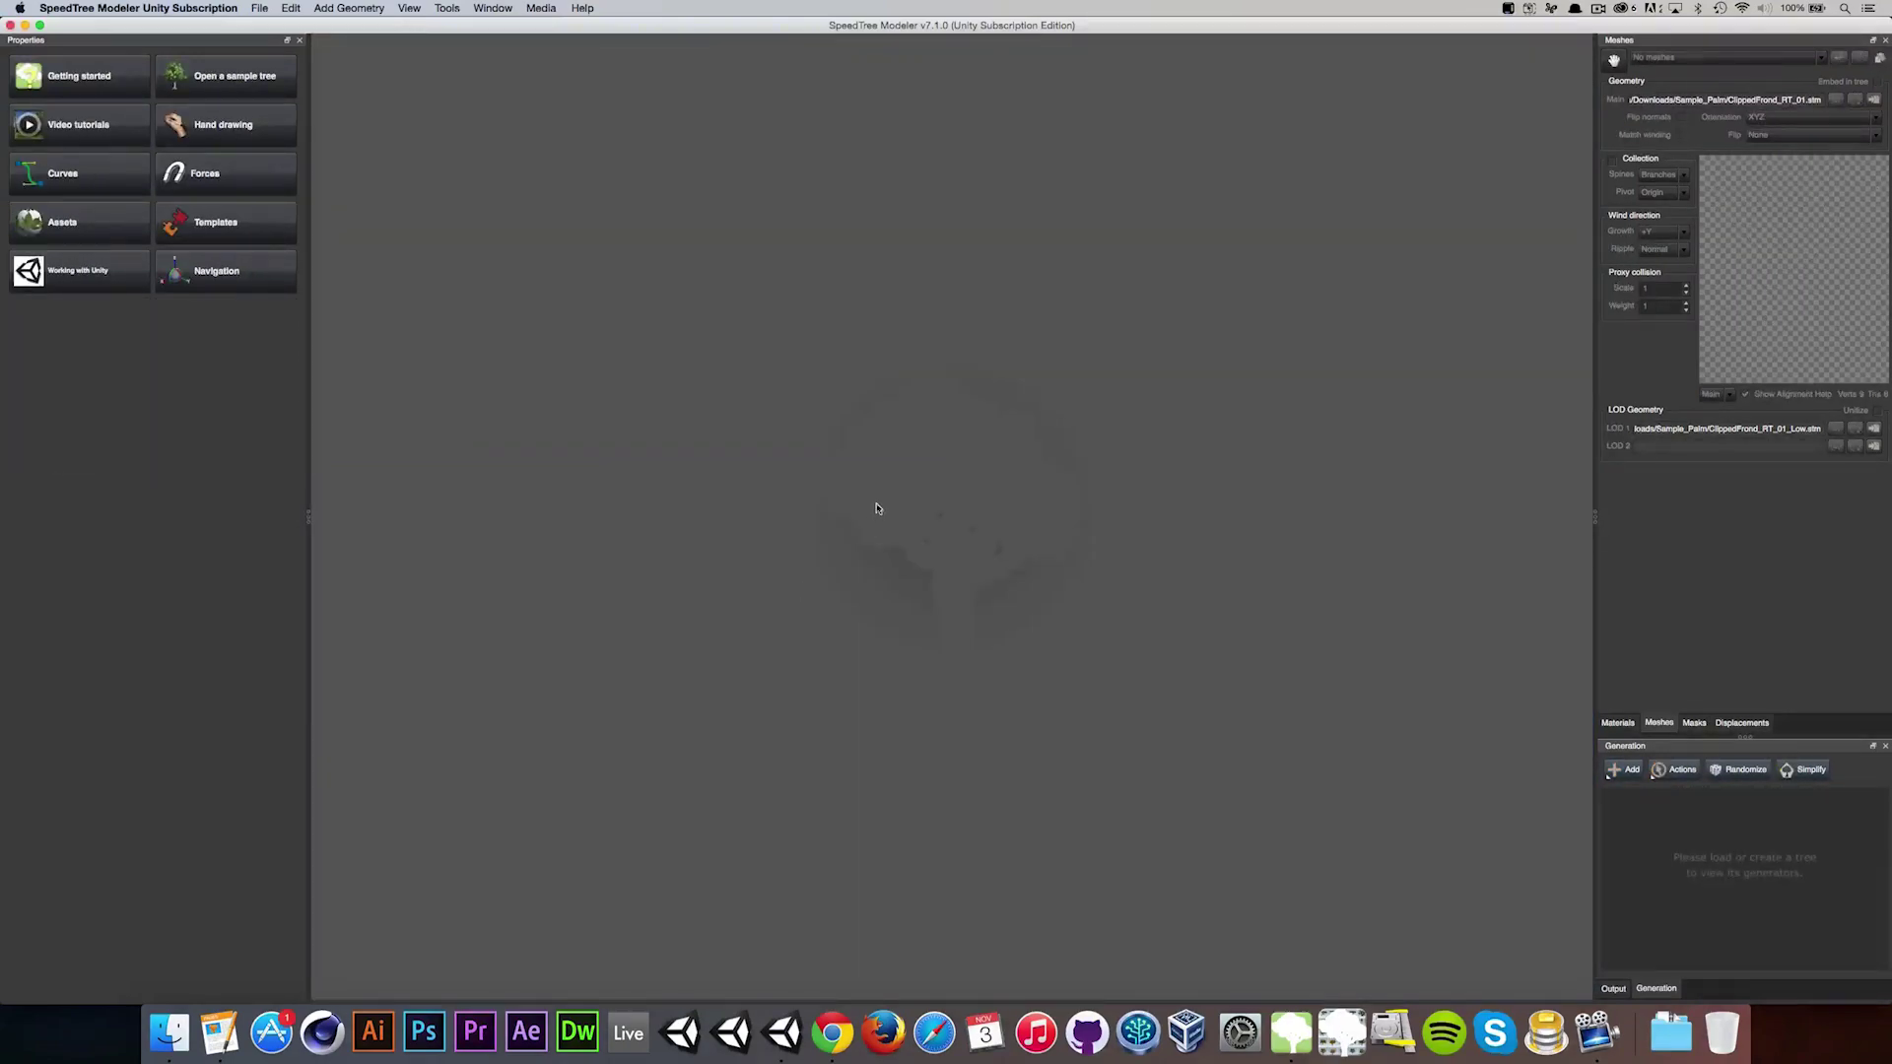
Step: Switch to Unity and fix the normal map settings of the imported palm textures
{"action": "left_click", "coordinate": [783, 1032]}
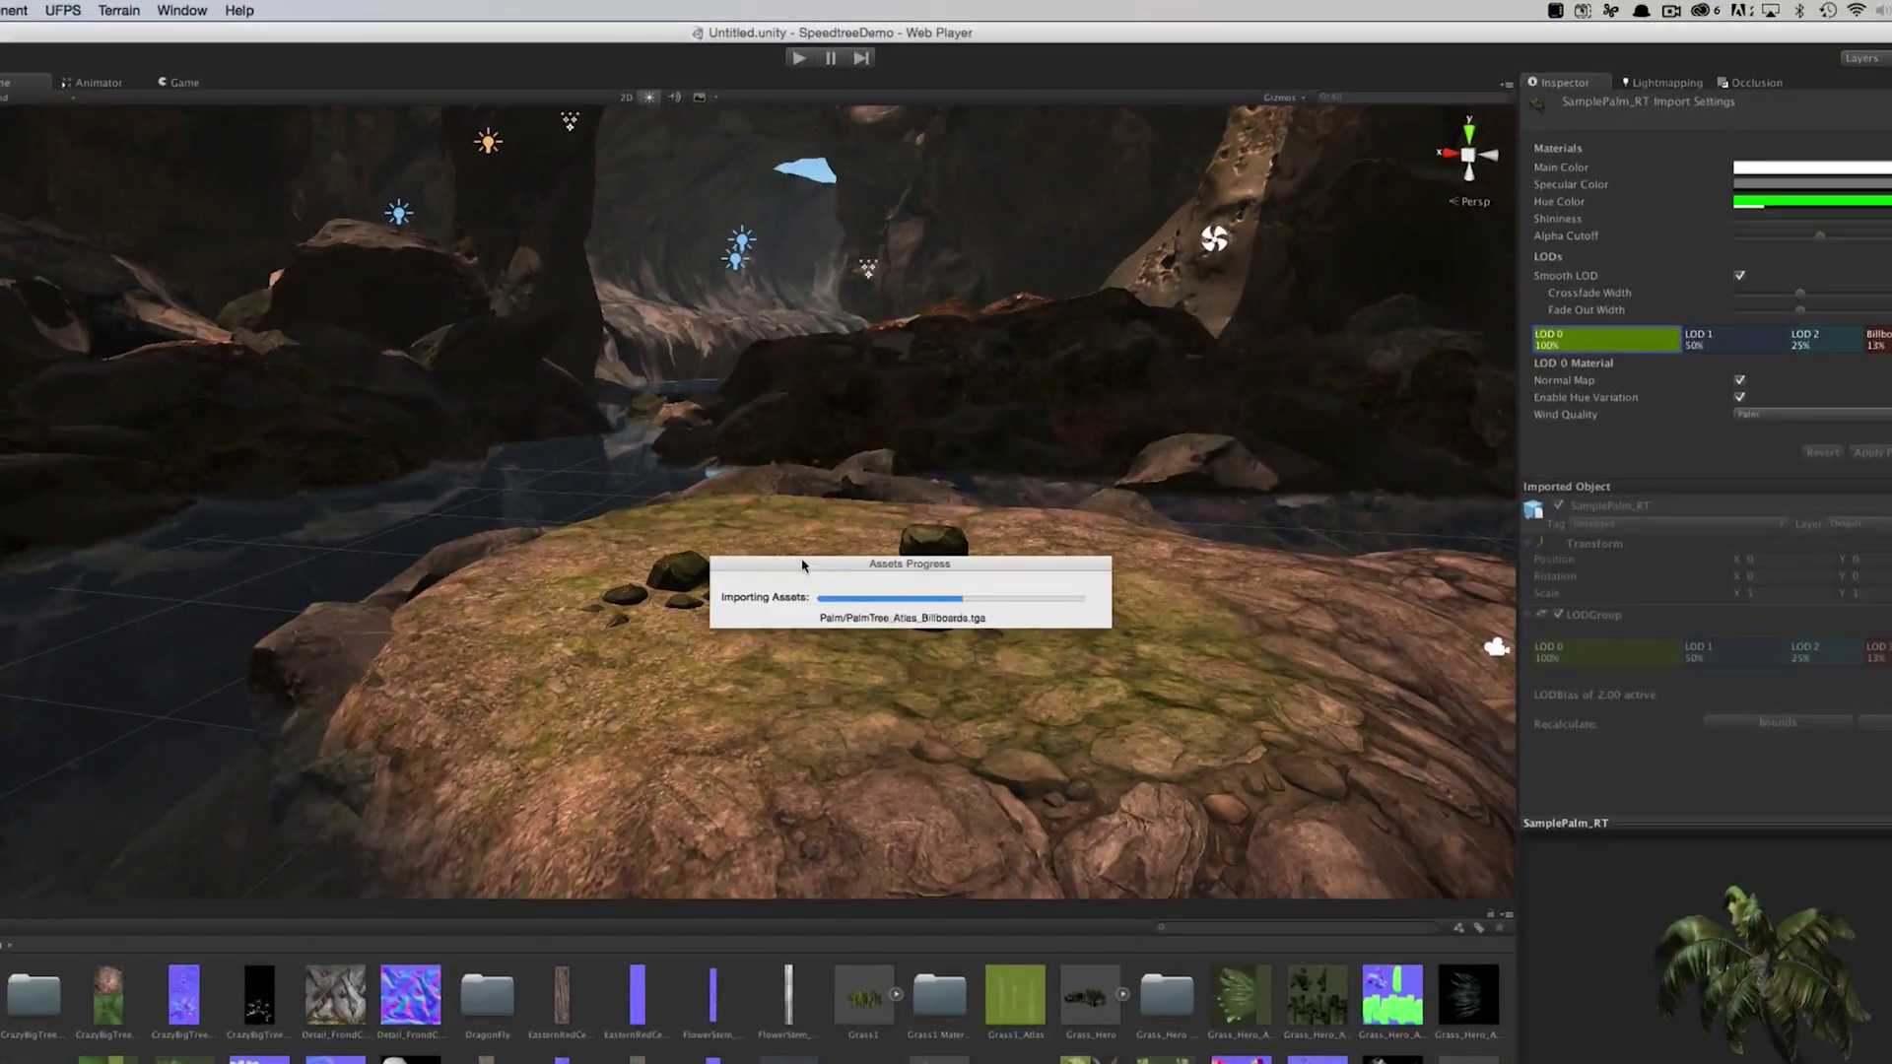
{"action": "left_click_drag", "start_coordinate": [802, 563], "coordinate": [701, 375]}
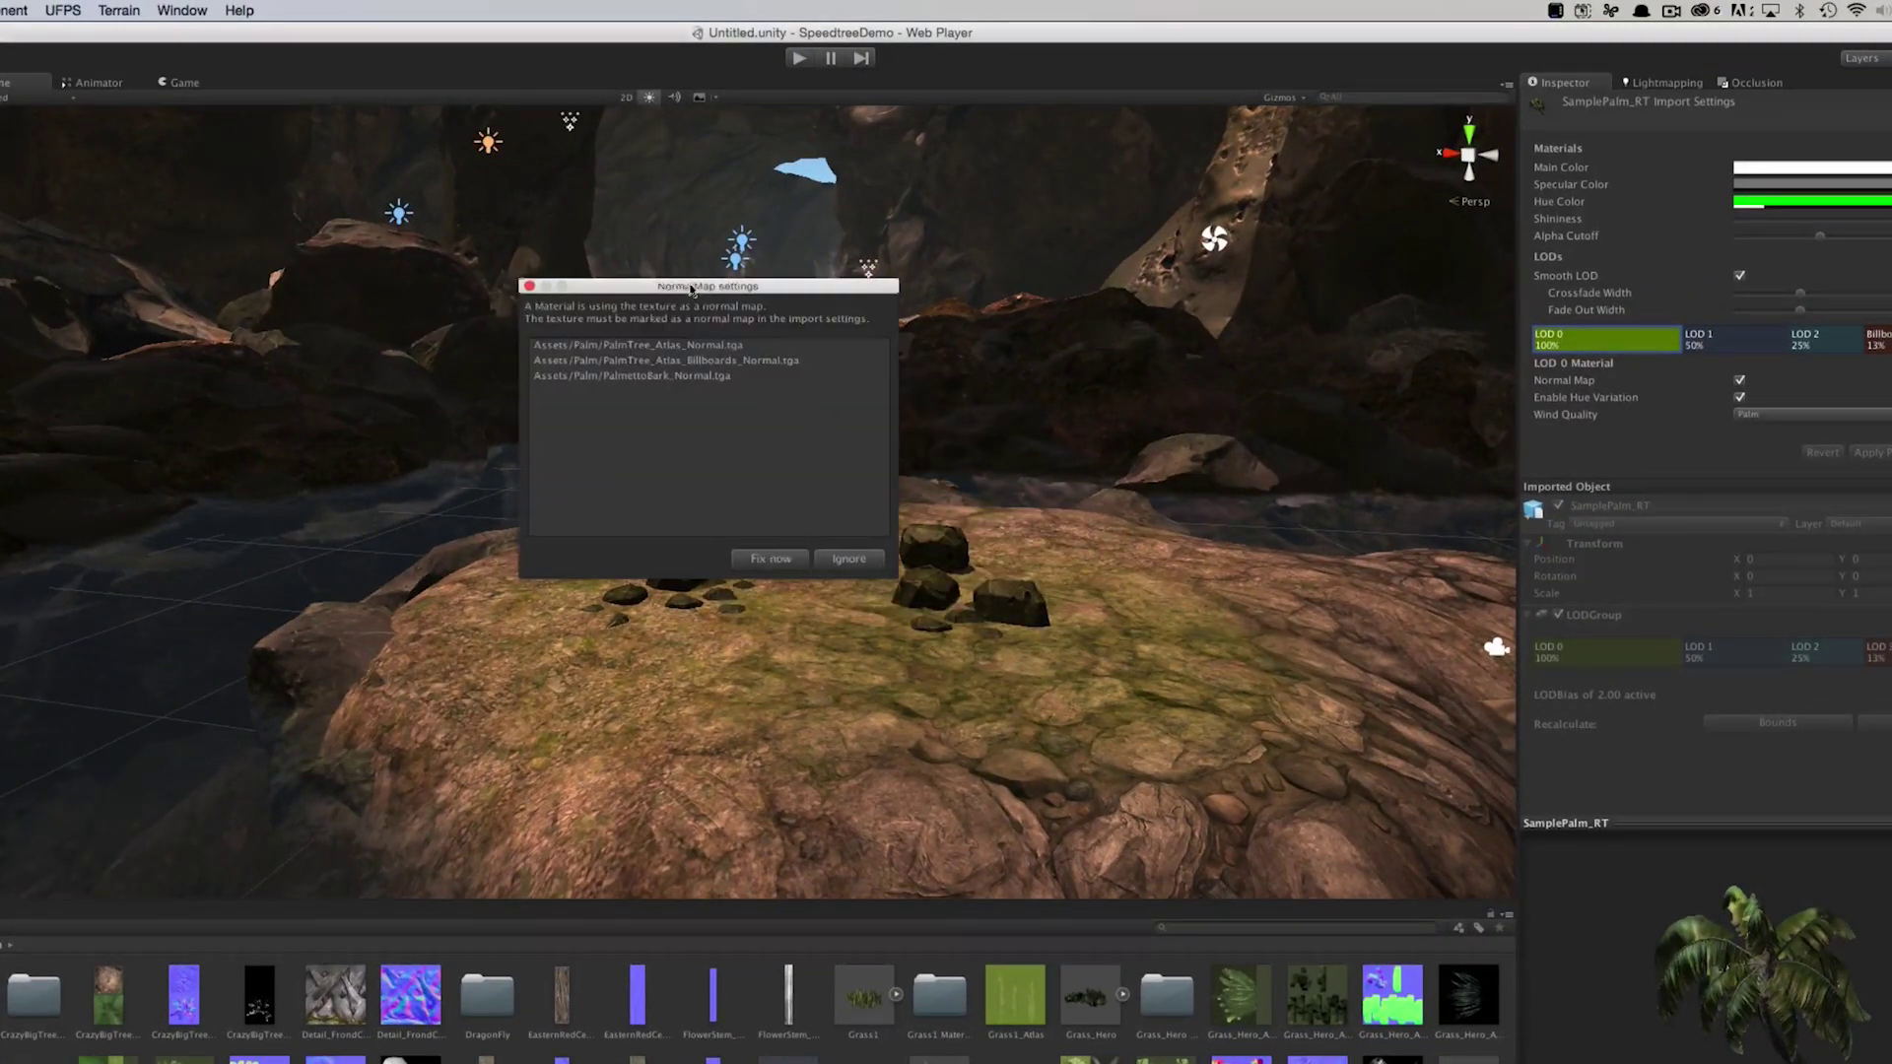
{"action": "left_click_drag", "start_coordinate": [694, 285], "coordinate": [718, 286]}
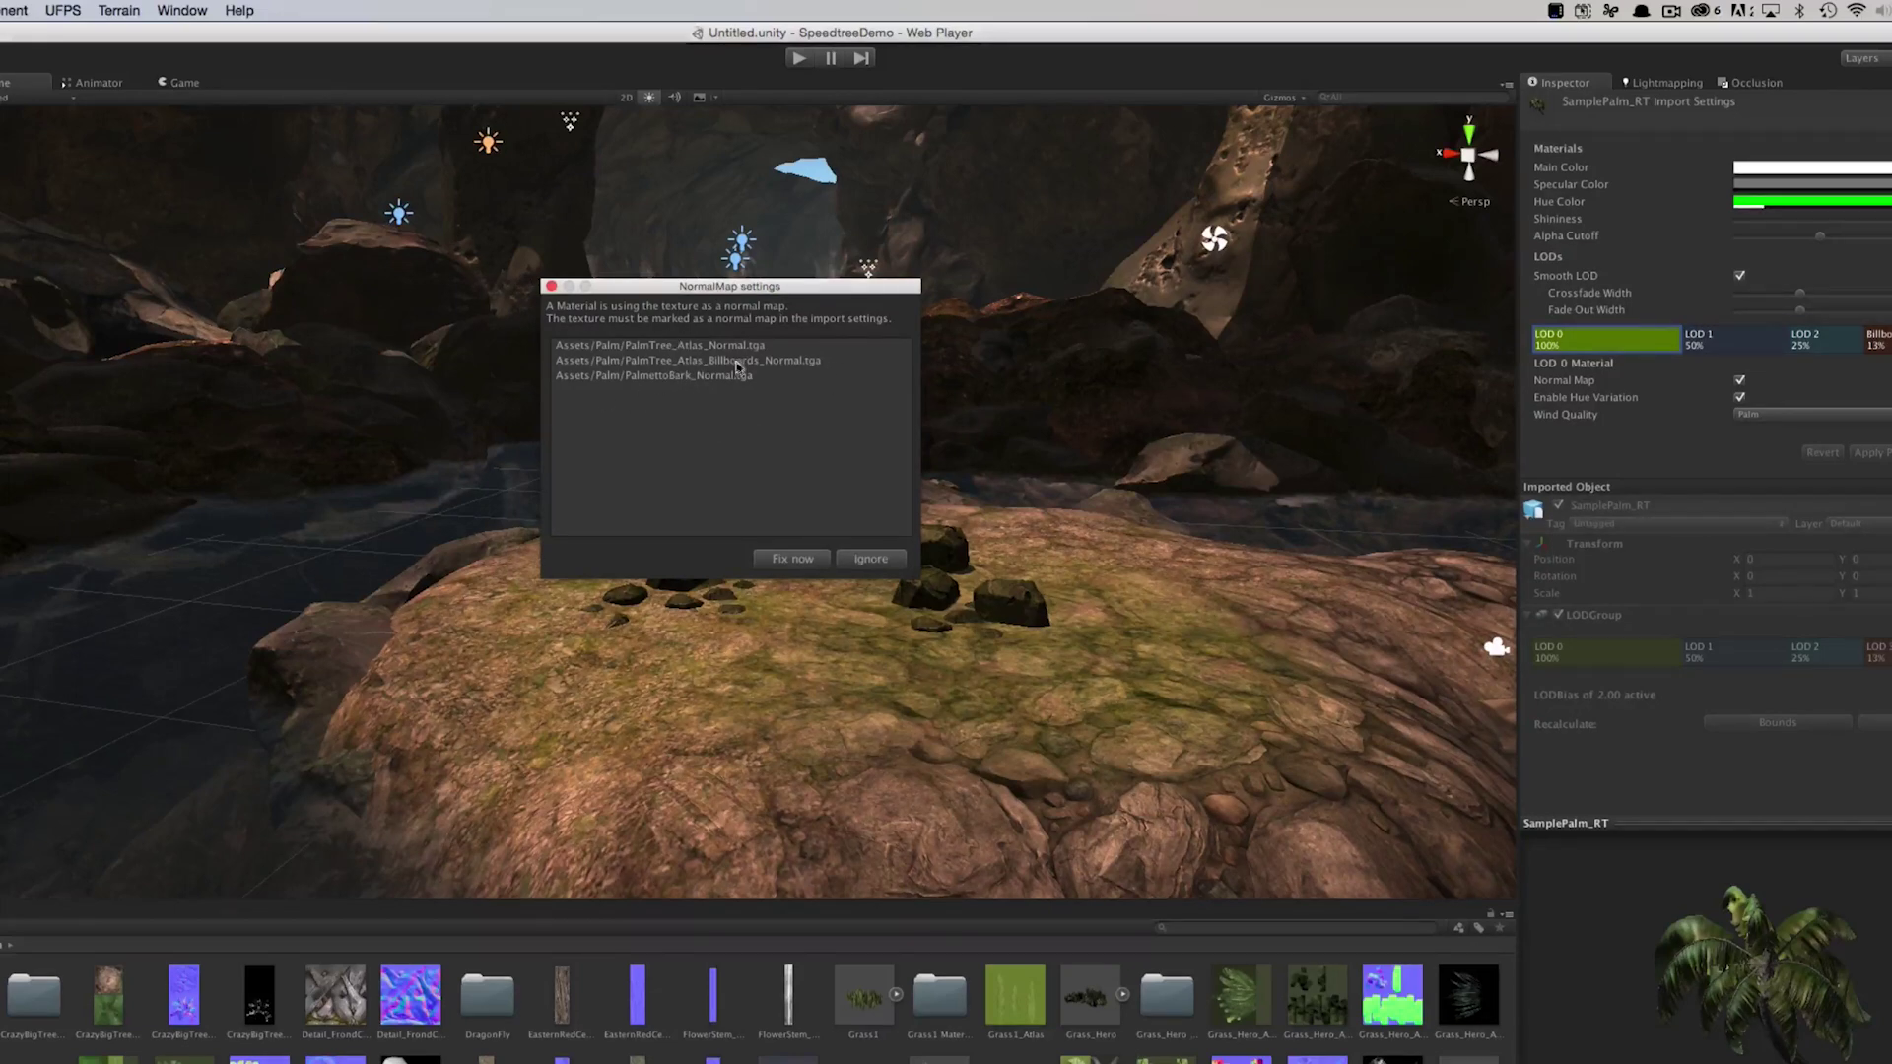
{"action": "left_click_drag", "start_coordinate": [653, 287], "coordinate": [655, 292]}
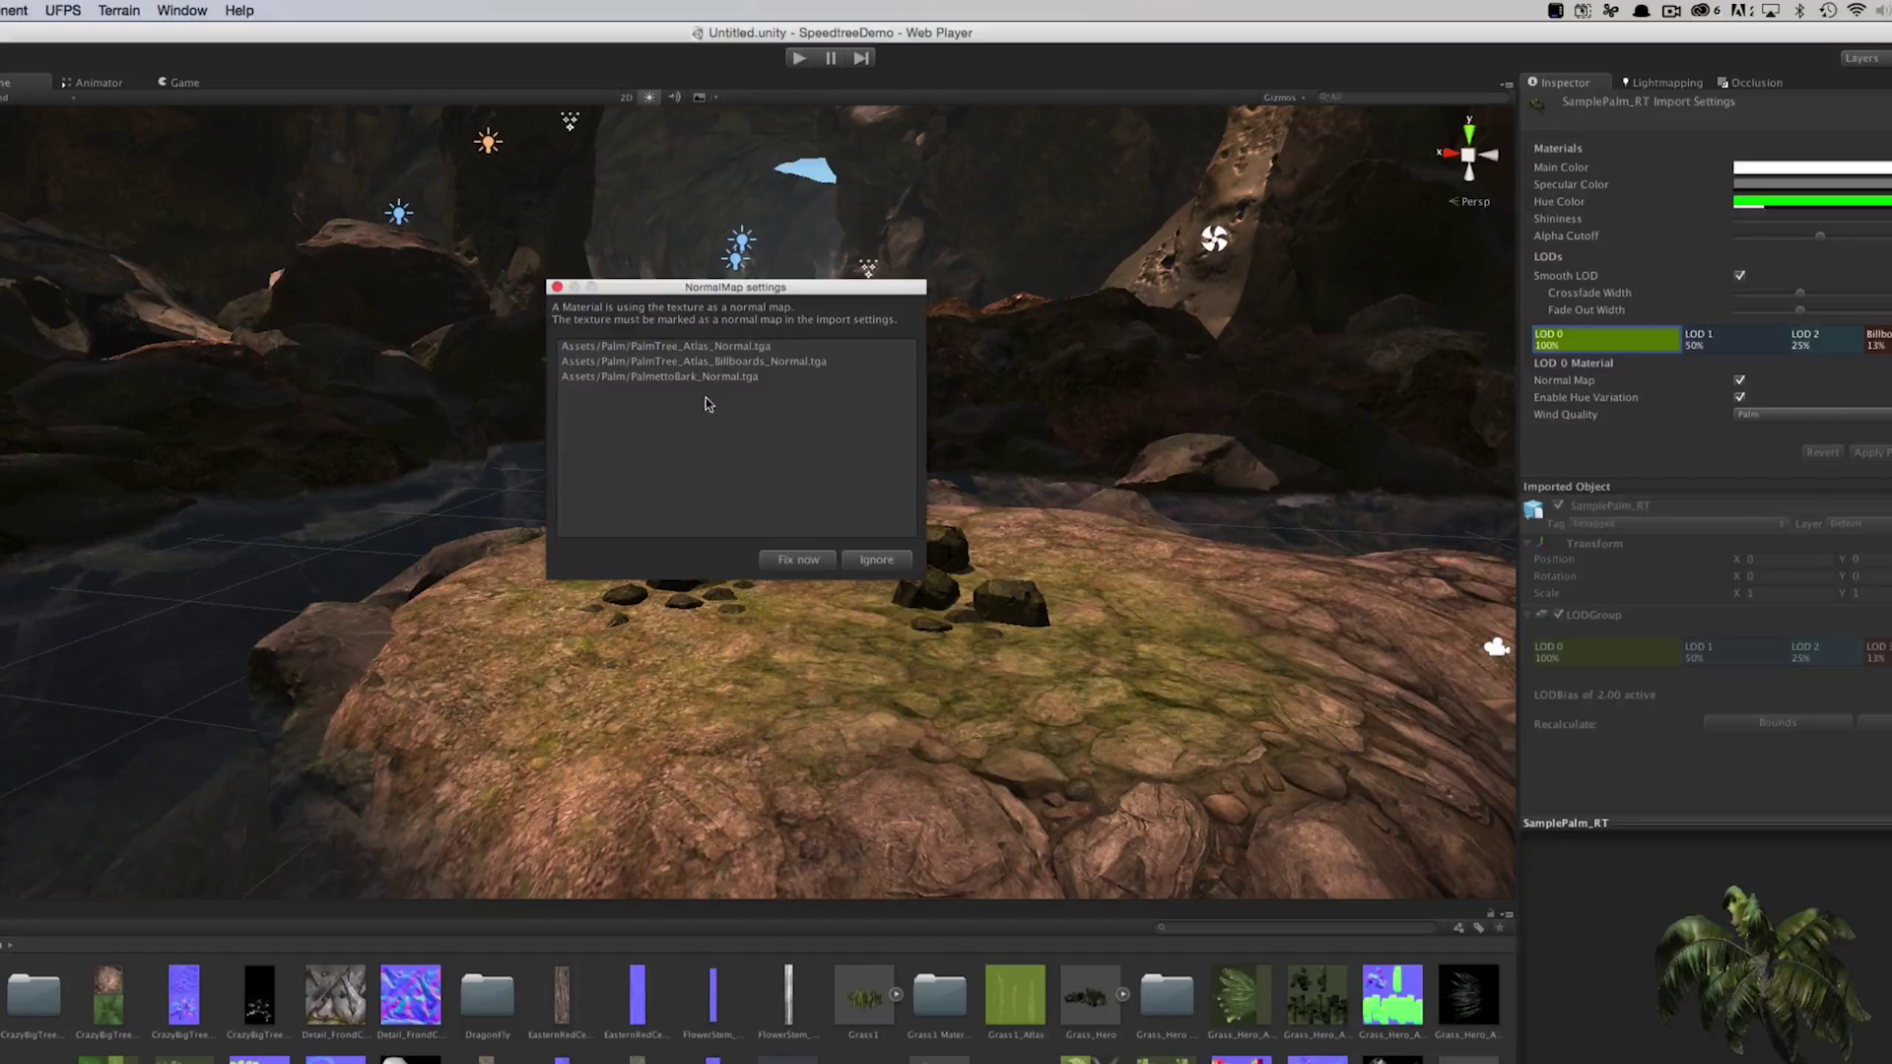
{"action": "left_click", "coordinate": [800, 560]}
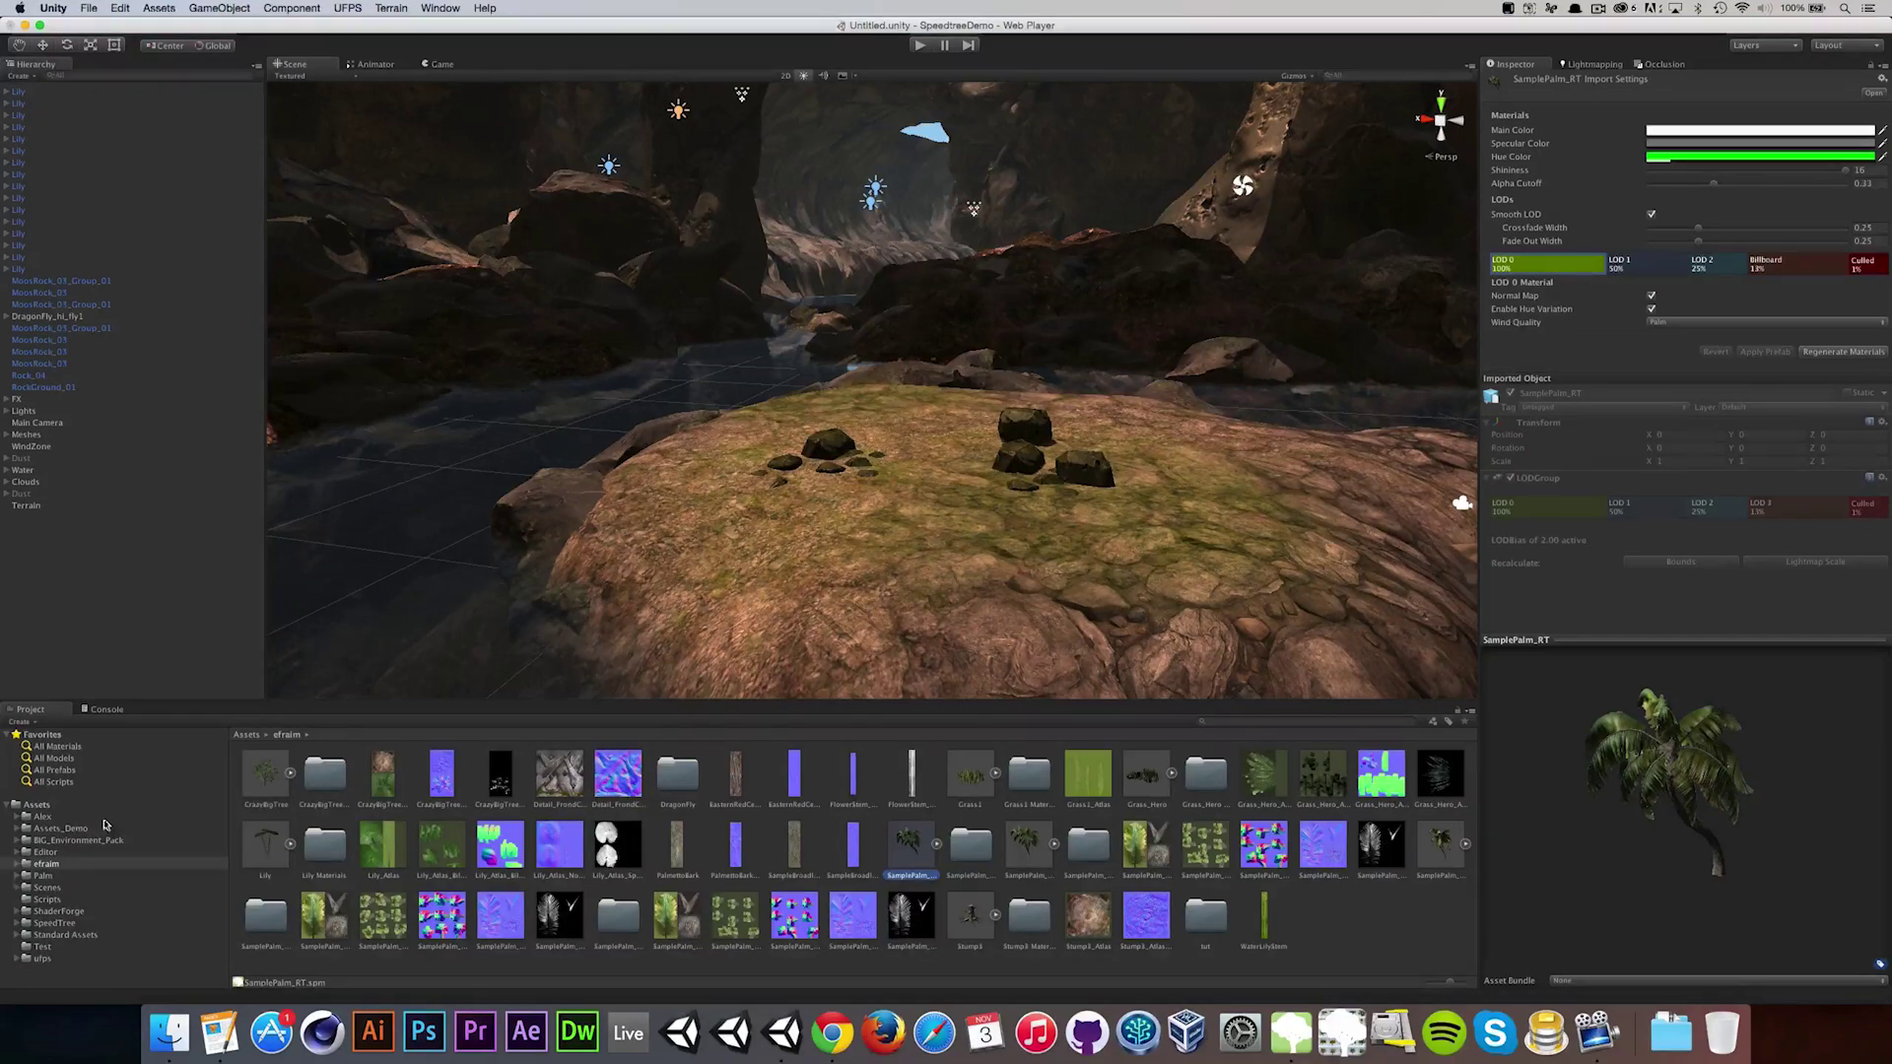
Step: Open the project's Palm folder and select the PalmTree asset to show its import settings
{"action": "left_click", "coordinate": [42, 874]}
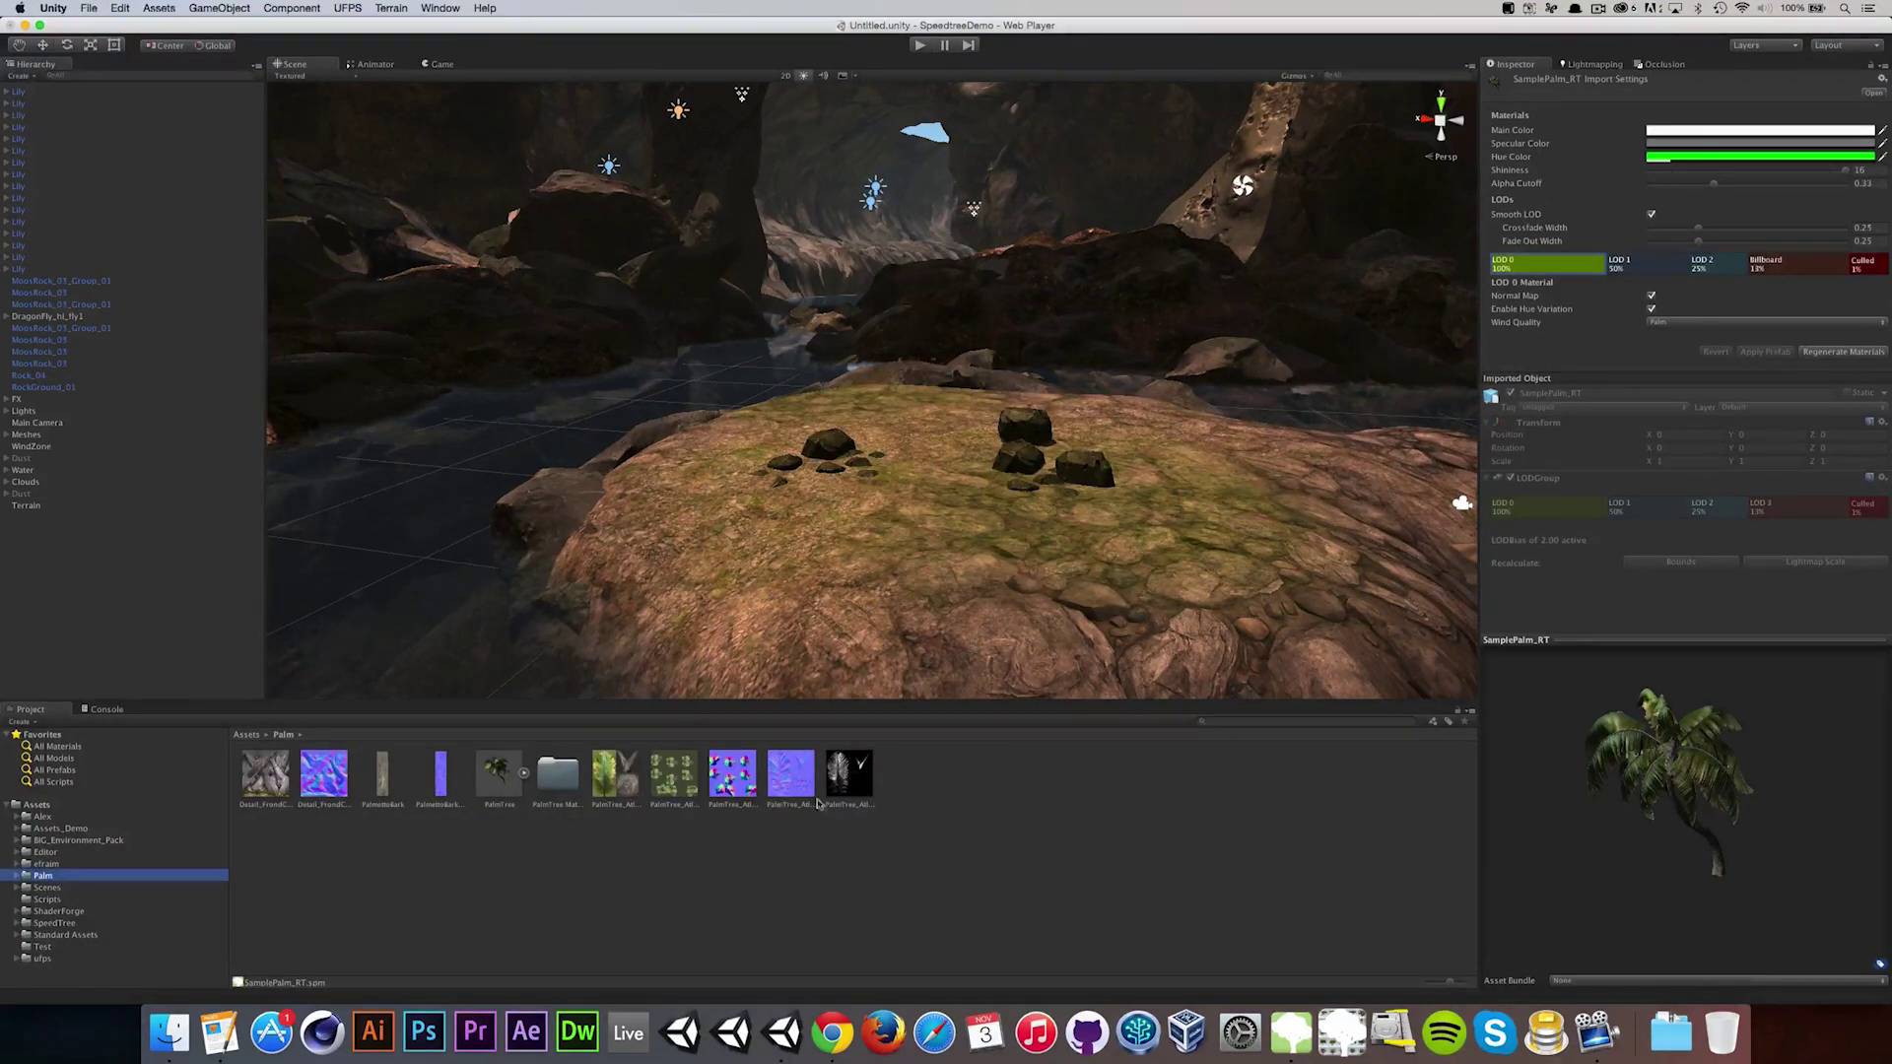
{"action": "left_click", "coordinate": [615, 776]}
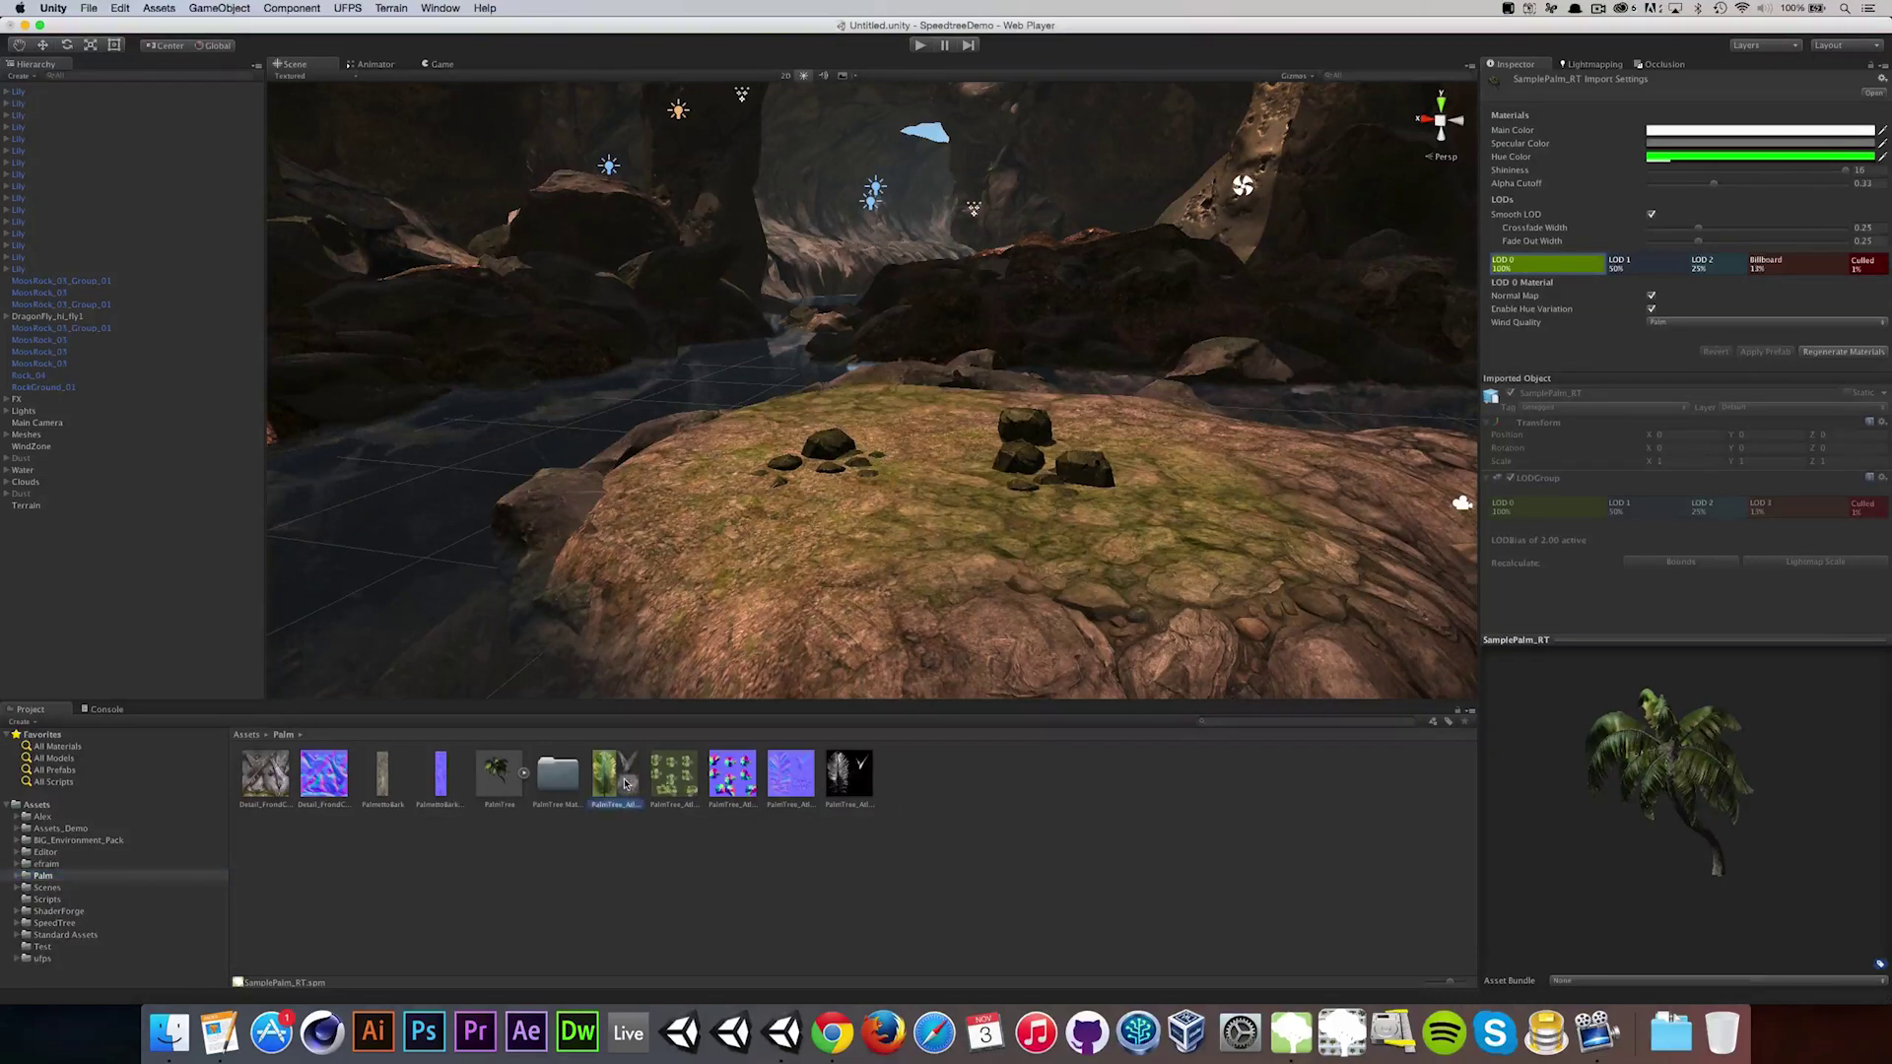
{"action": "left_click", "coordinate": [903, 855]}
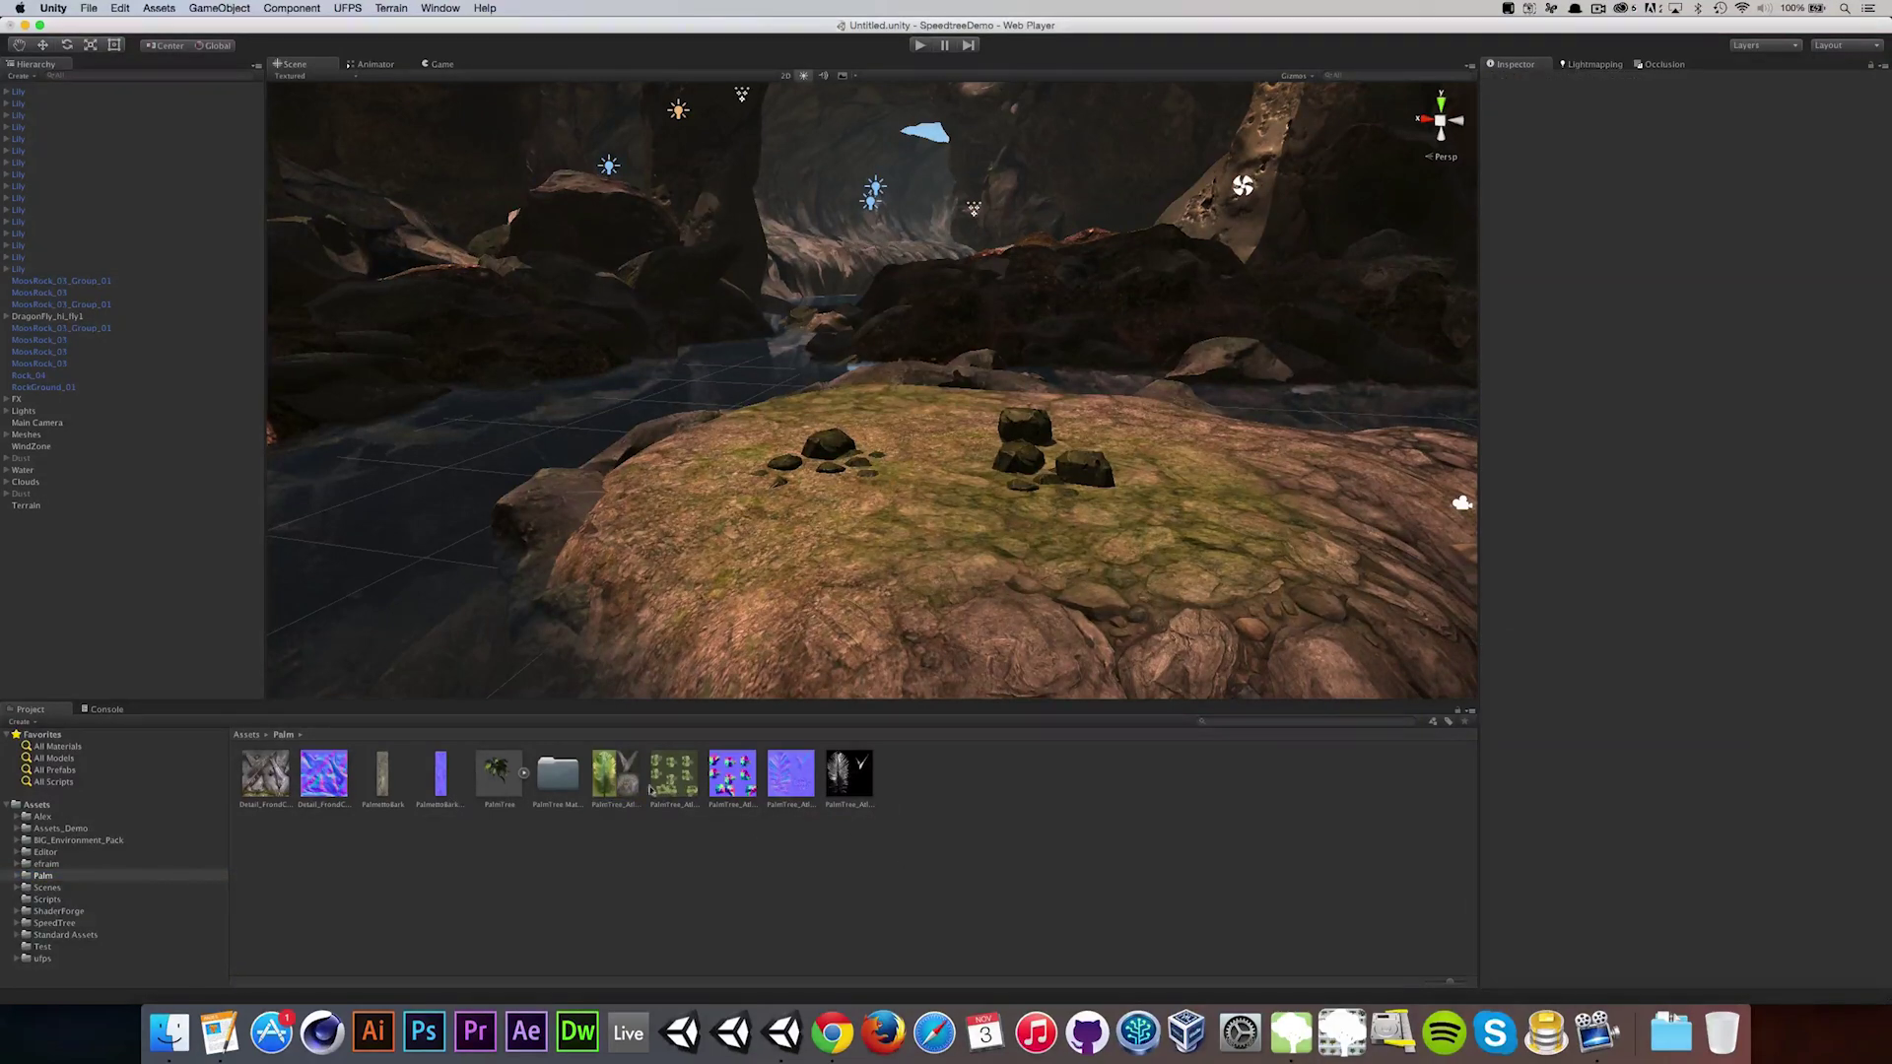
{"action": "left_click", "coordinate": [500, 778]}
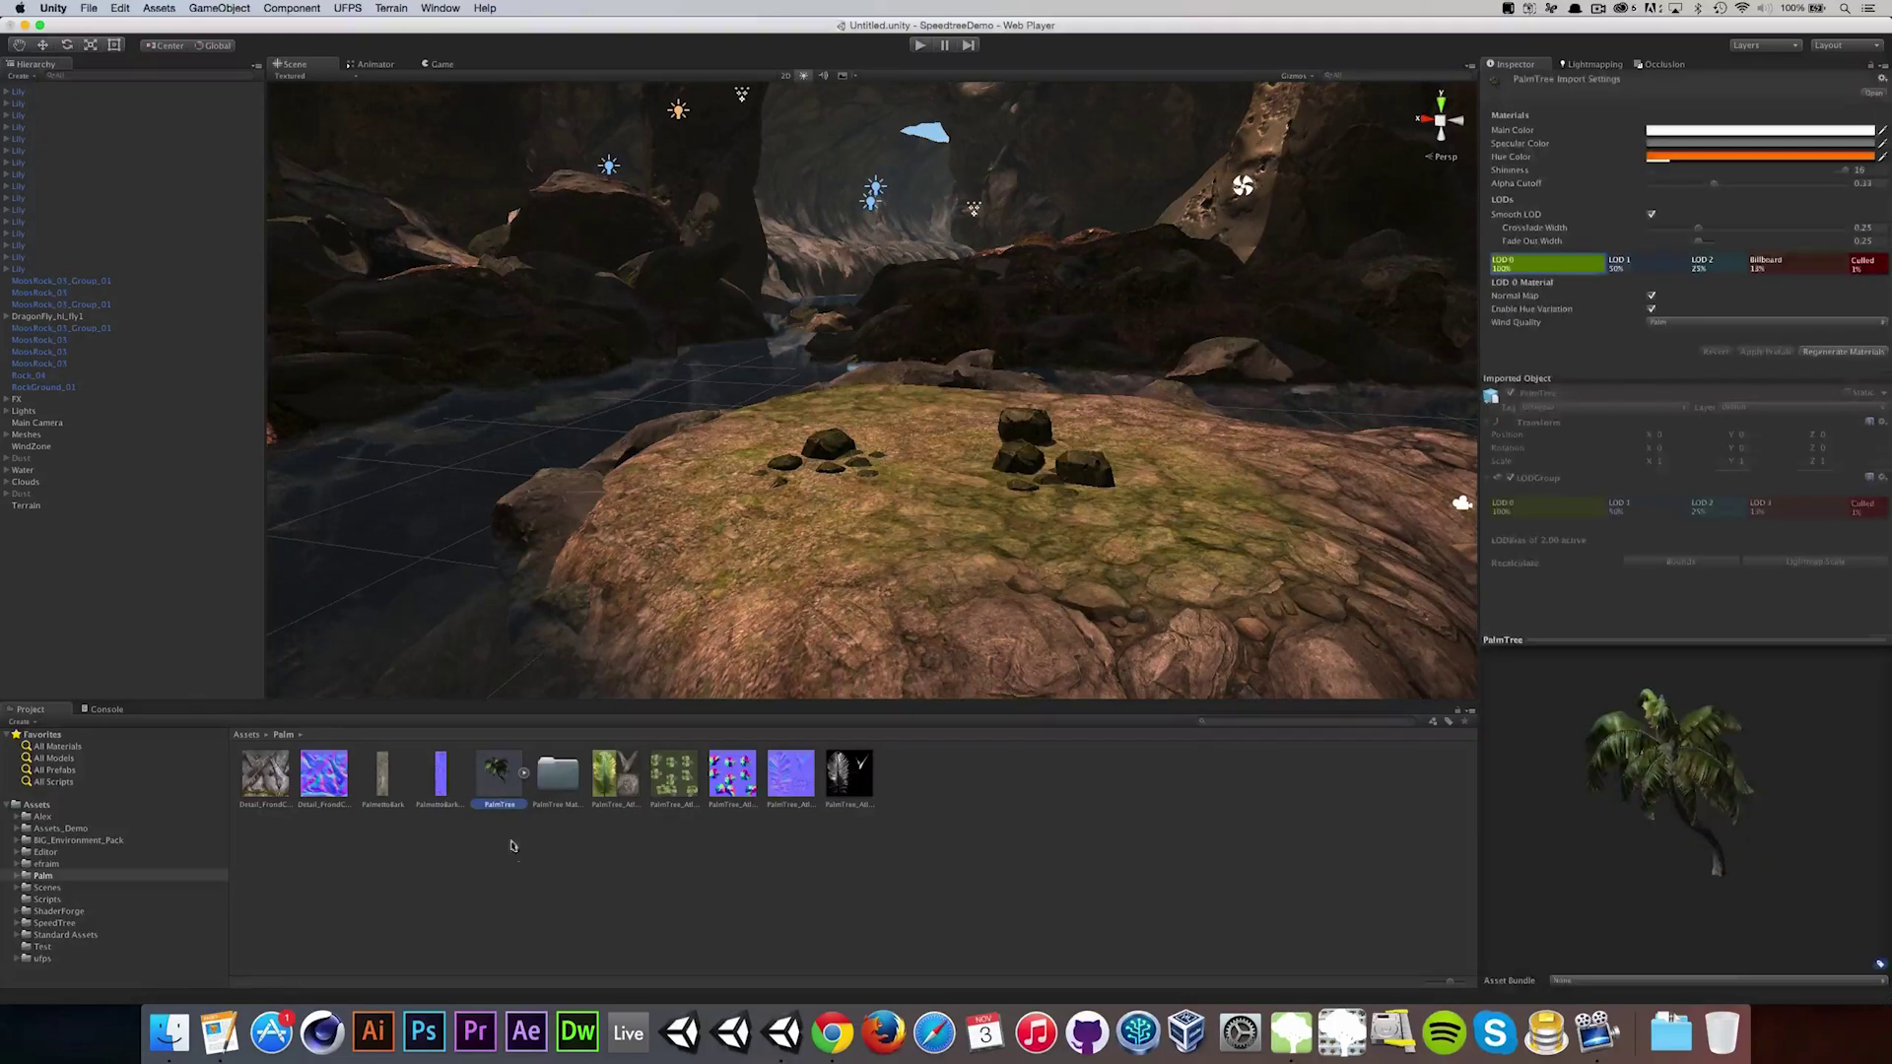
Step: Reveal the PalmTree.spm file in Finder, then return to the Unity project
{"action": "right_click", "coordinate": [502, 778]}
{"action": "left_click", "coordinate": [573, 777]}
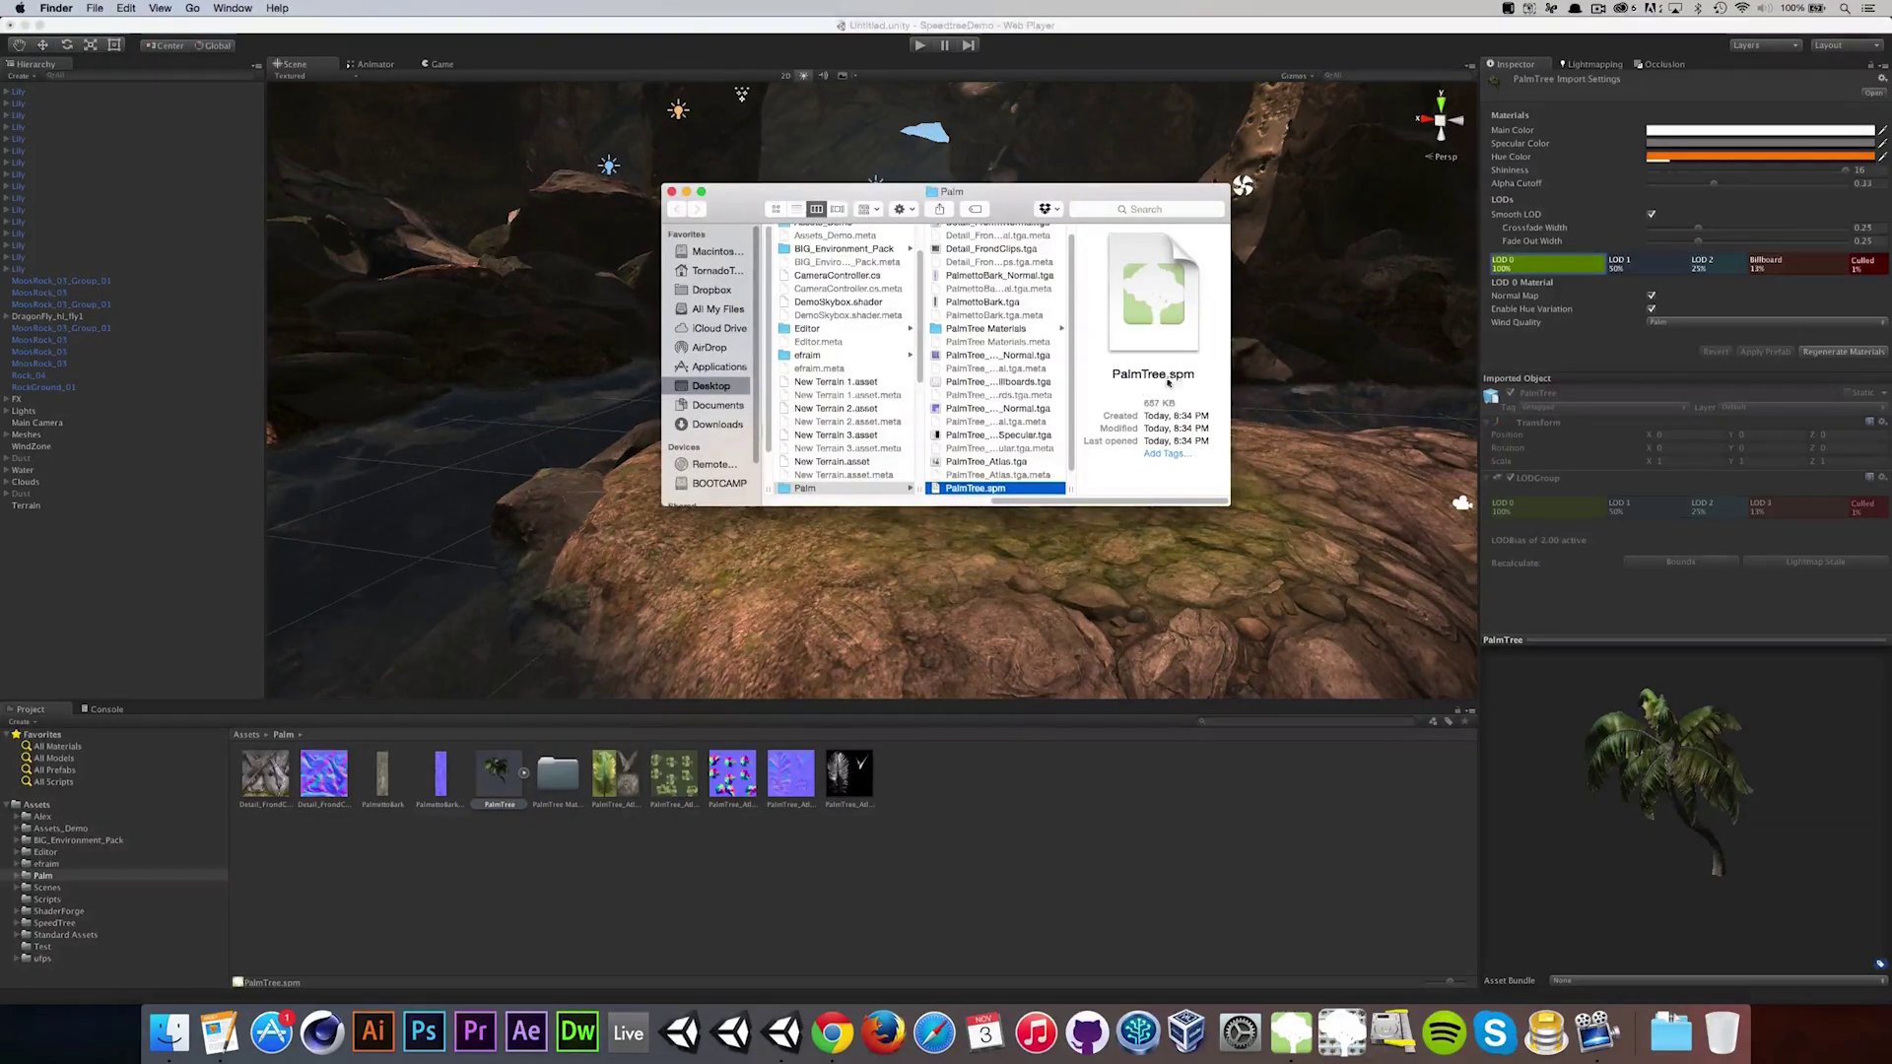
{"action": "left_click", "coordinate": [1007, 847]}
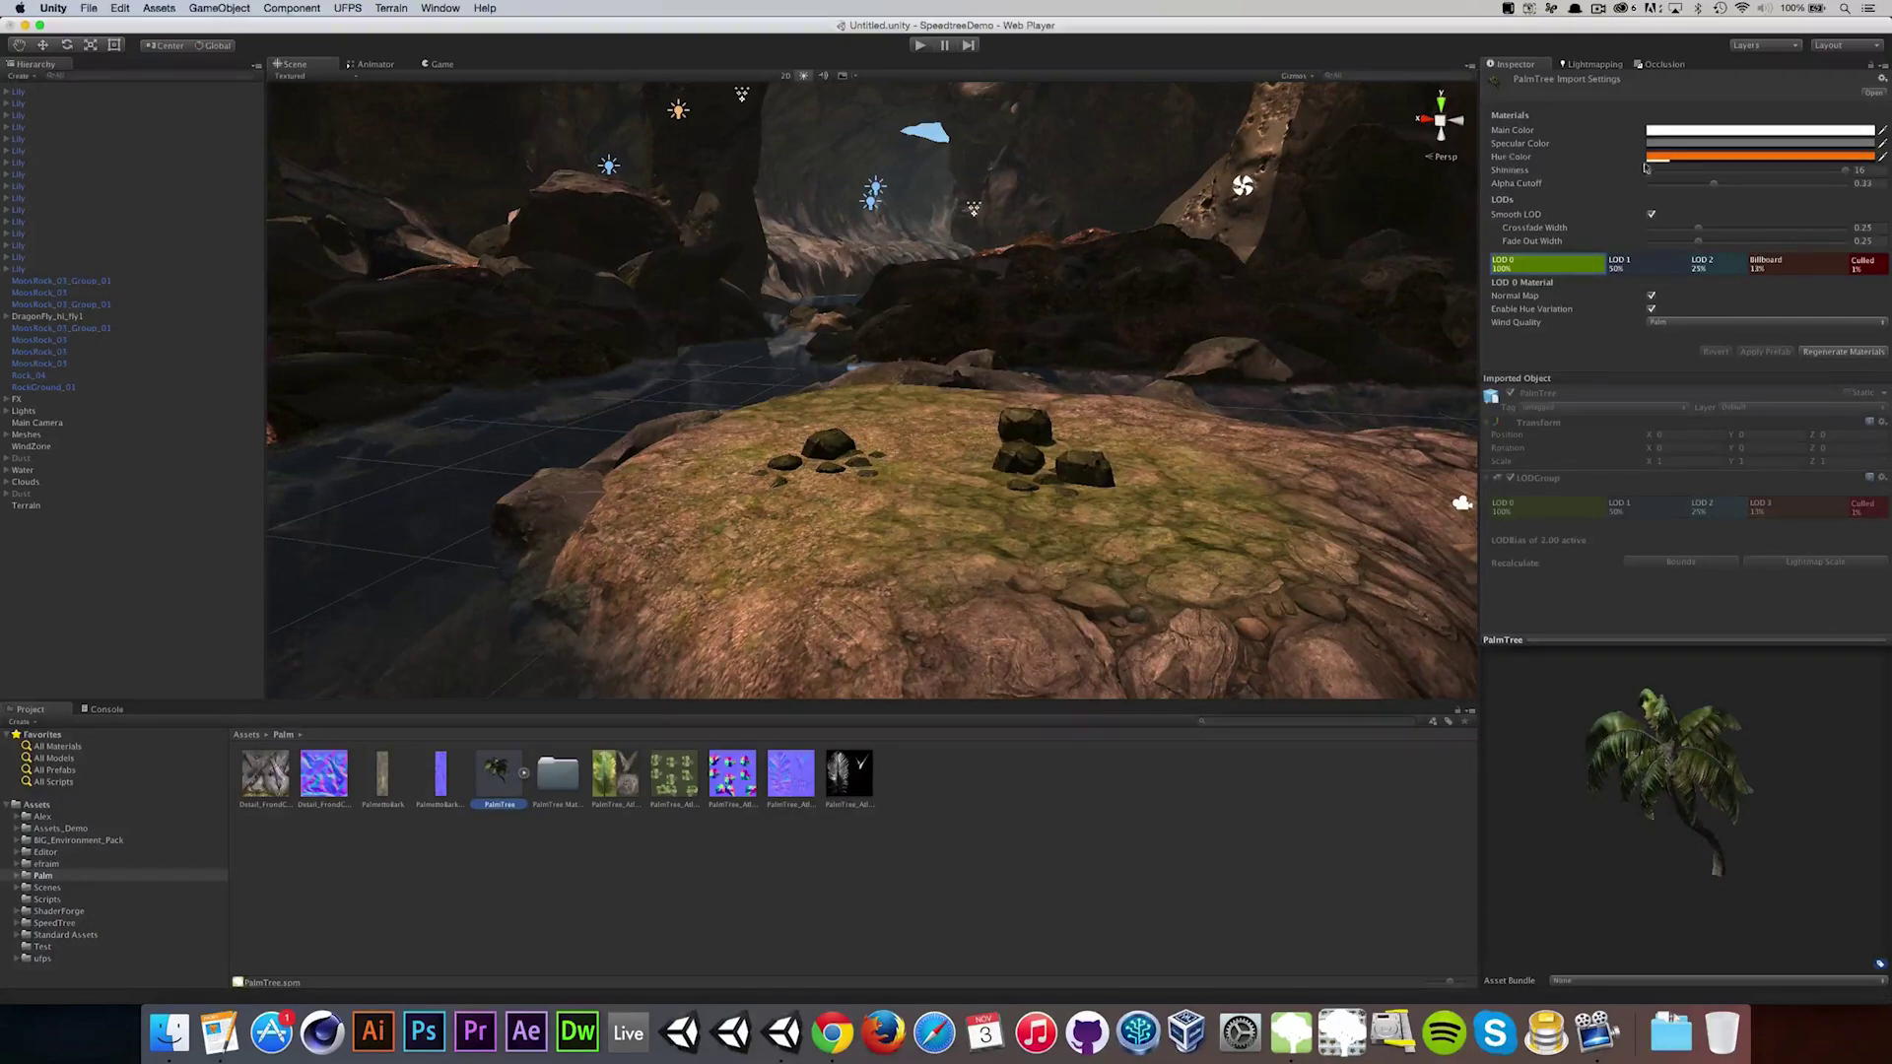
Step: Change the PalmTree asset's hue color to a medium green and apply its import settings
{"action": "left_click", "coordinate": [1680, 158]}
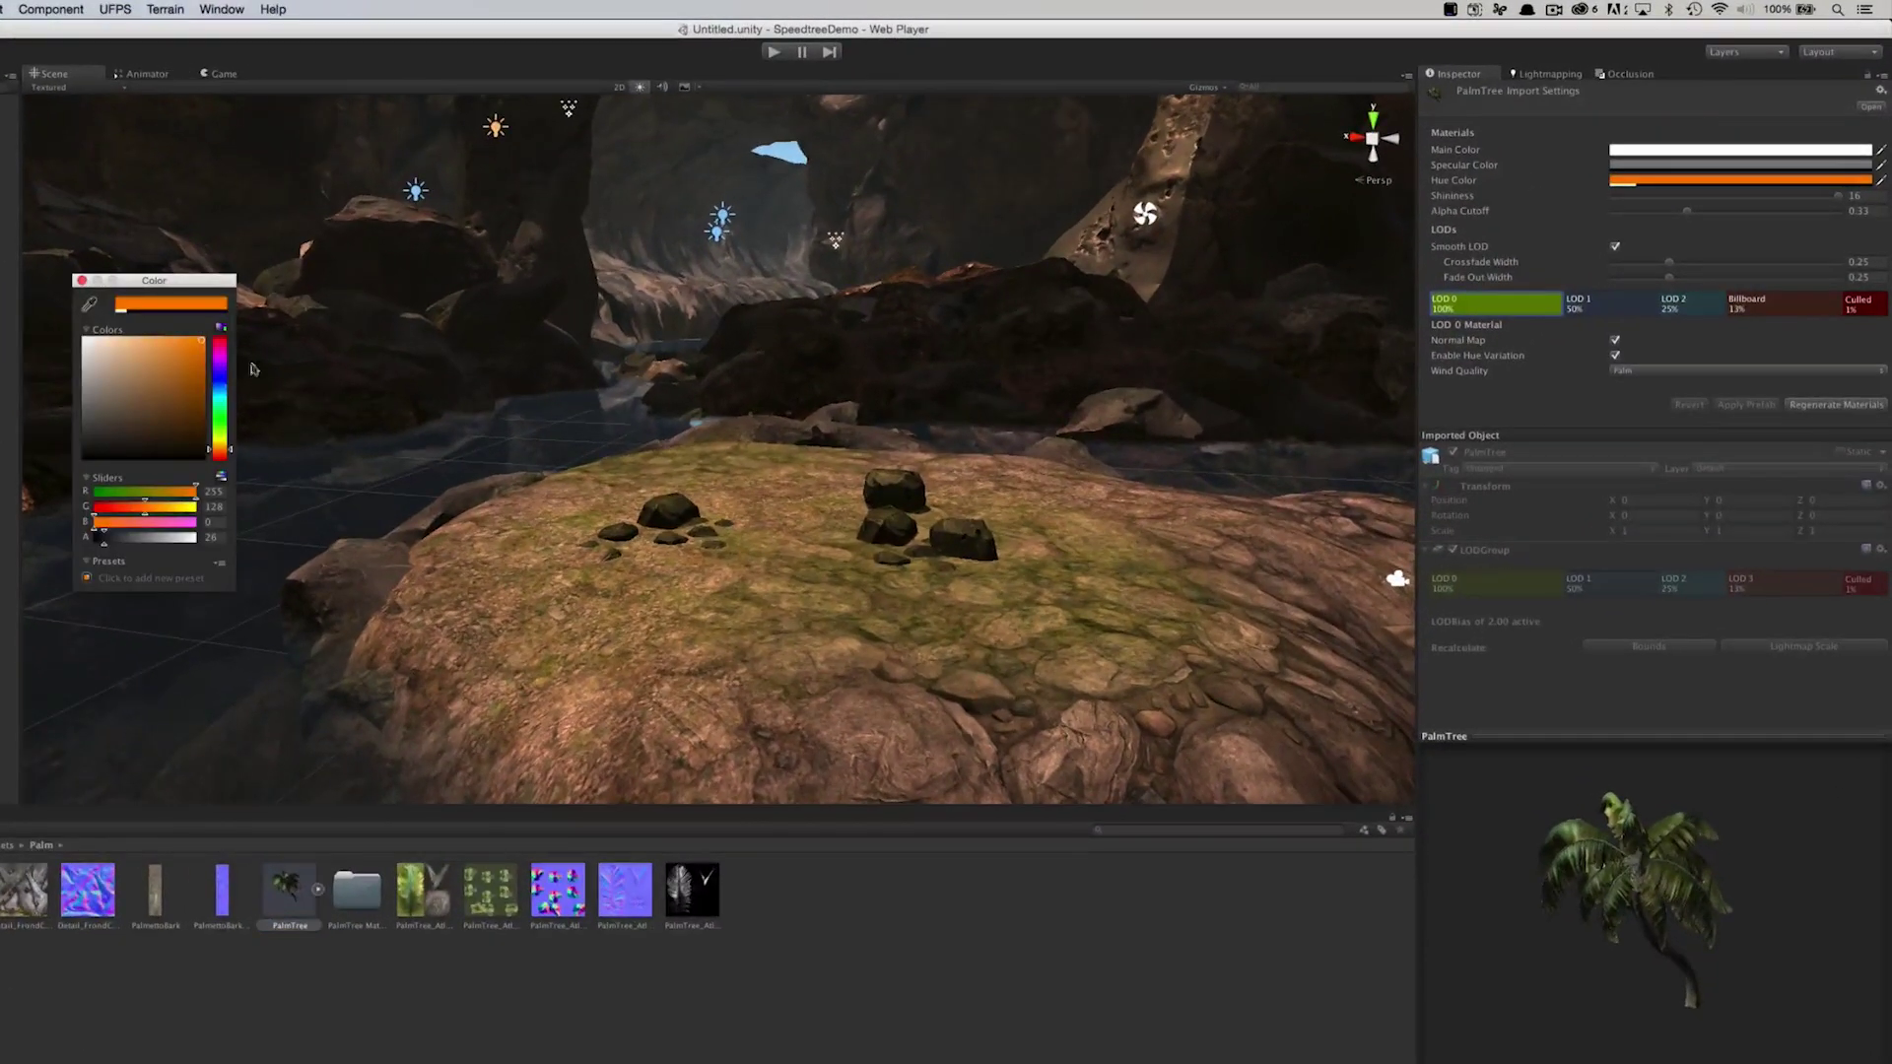
{"action": "left_click", "coordinate": [219, 426]}
{"action": "left_click", "coordinate": [202, 404]}
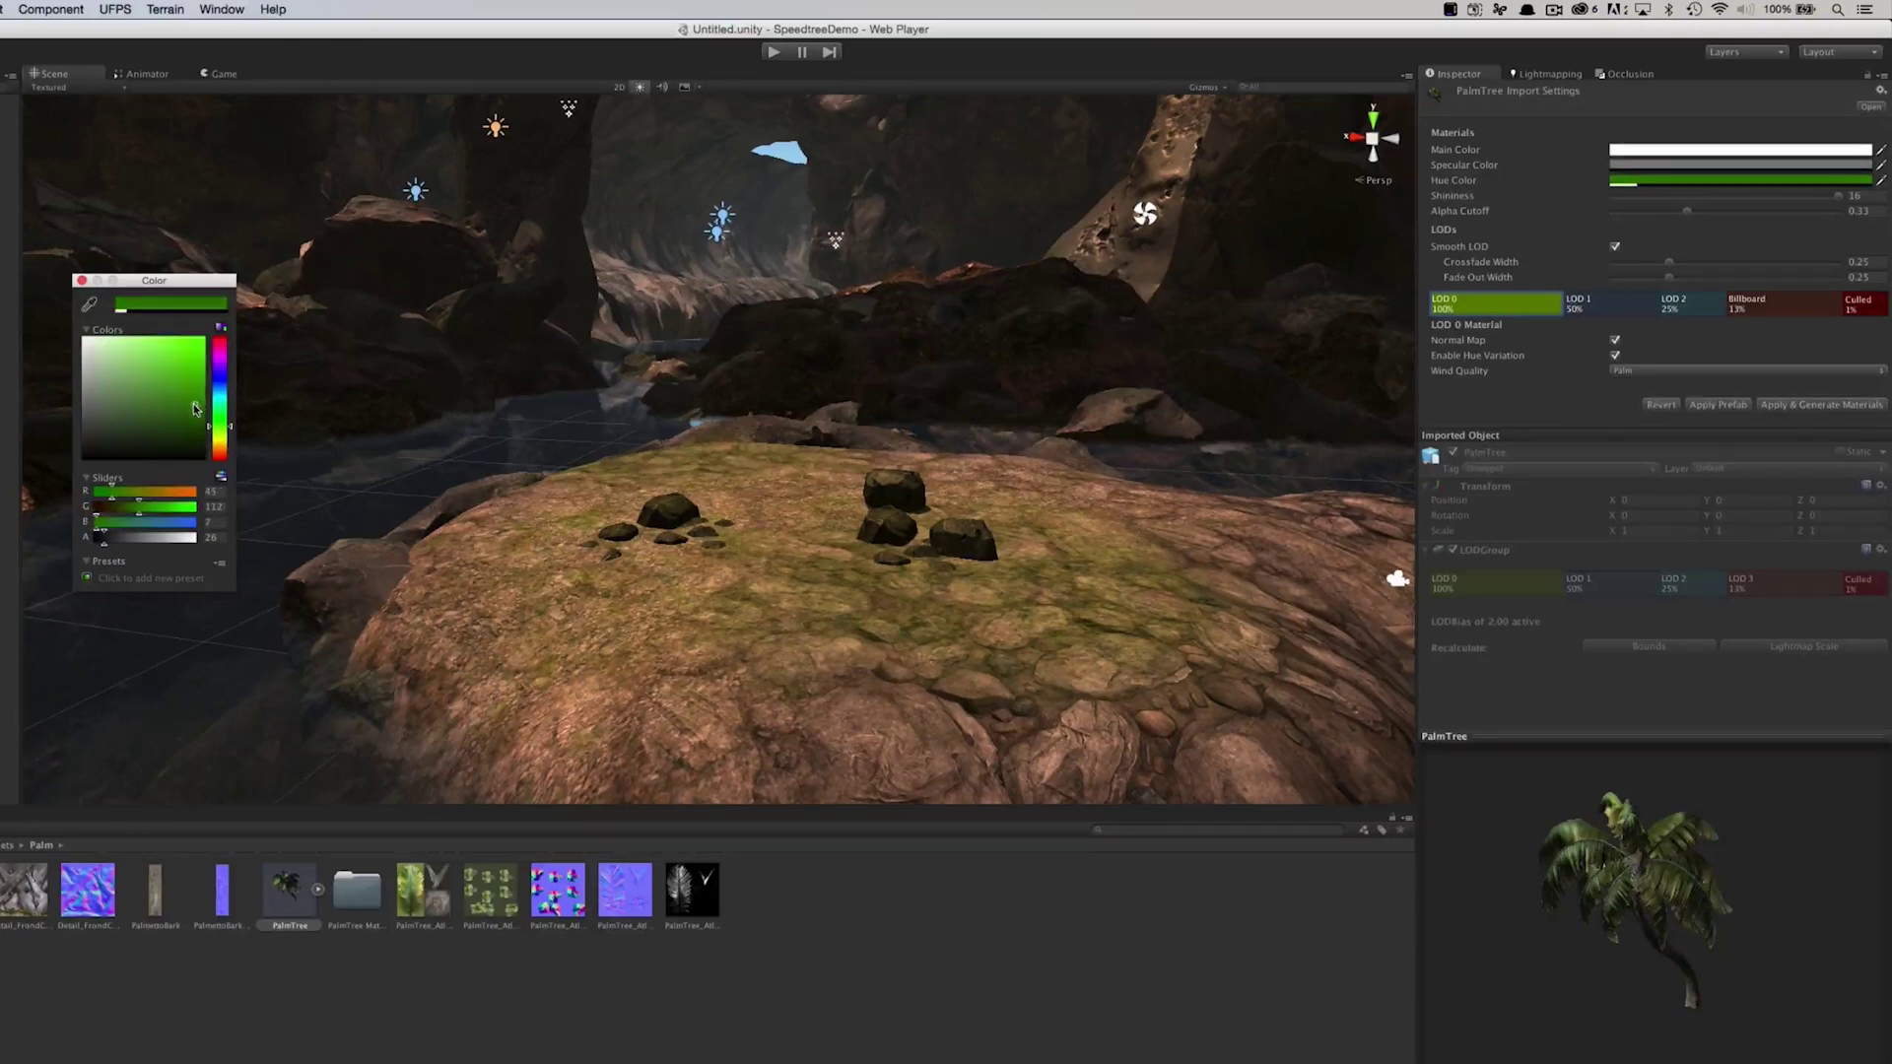
{"action": "left_click", "coordinate": [182, 385]}
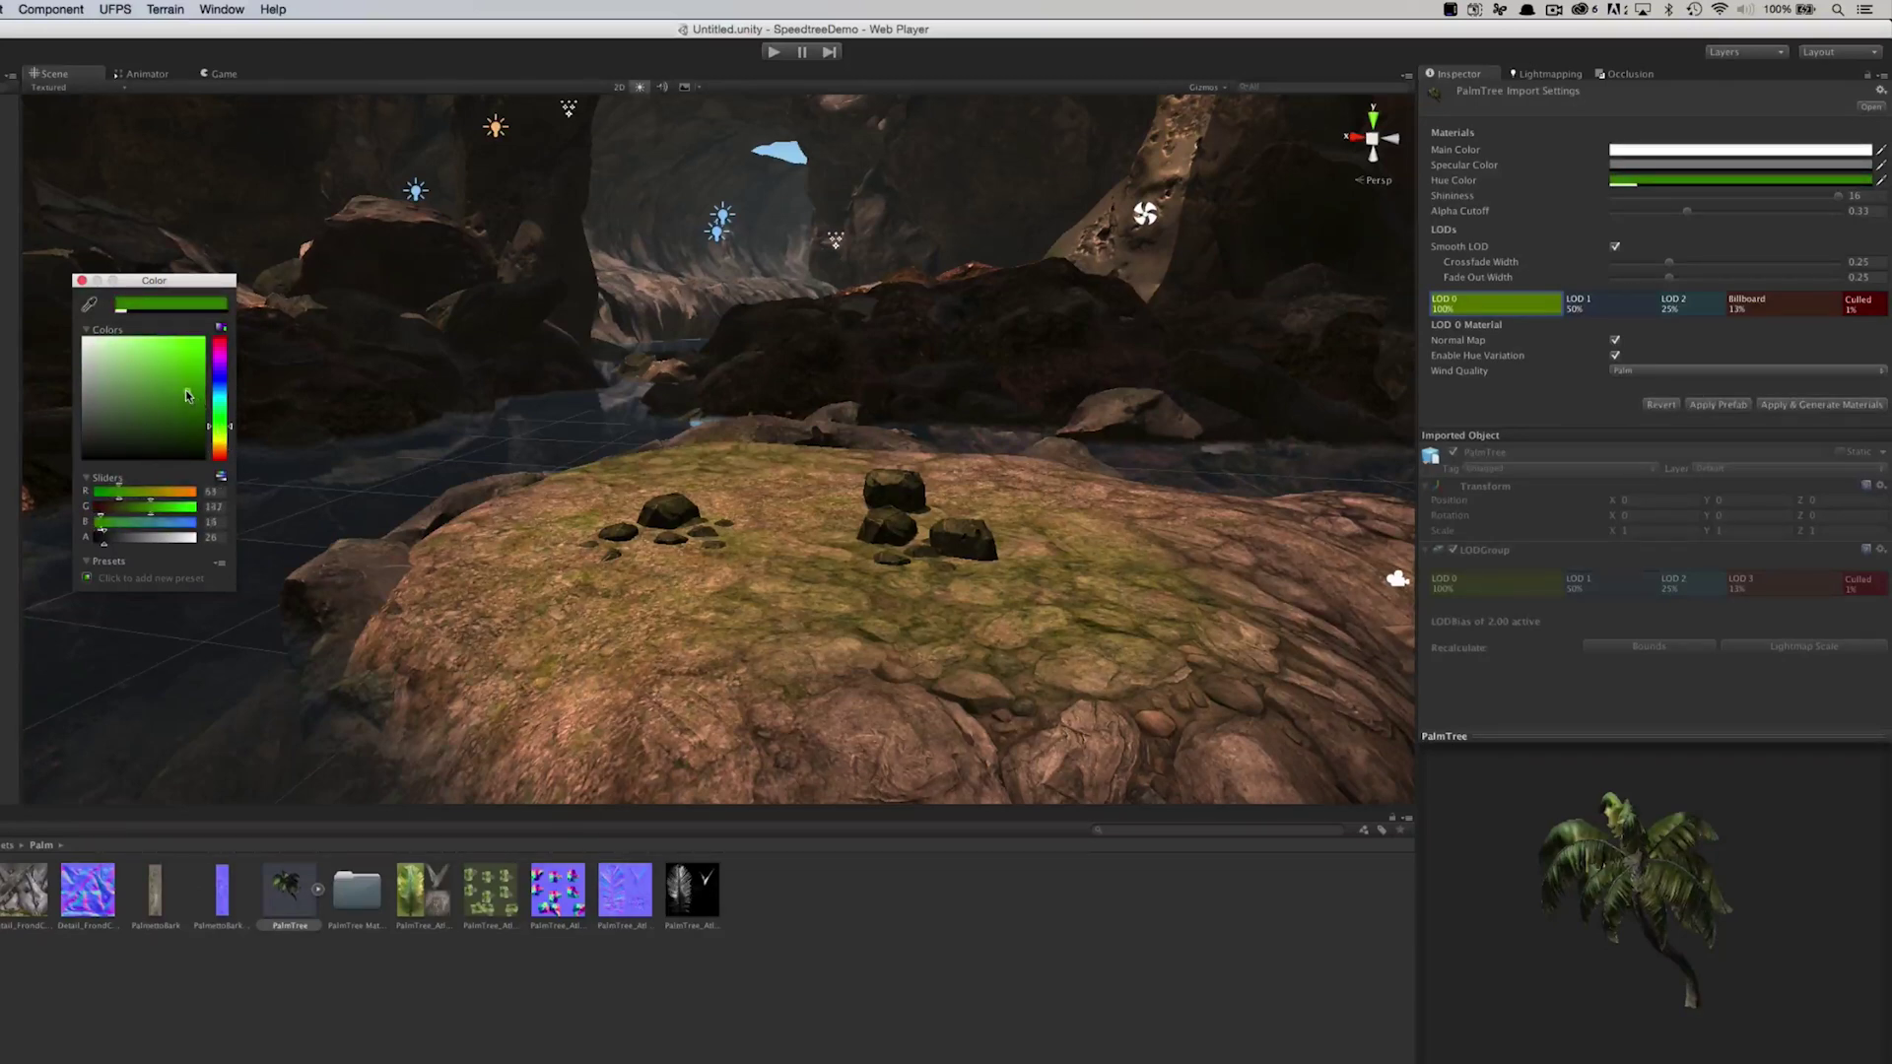
{"action": "left_click", "coordinate": [80, 281]}
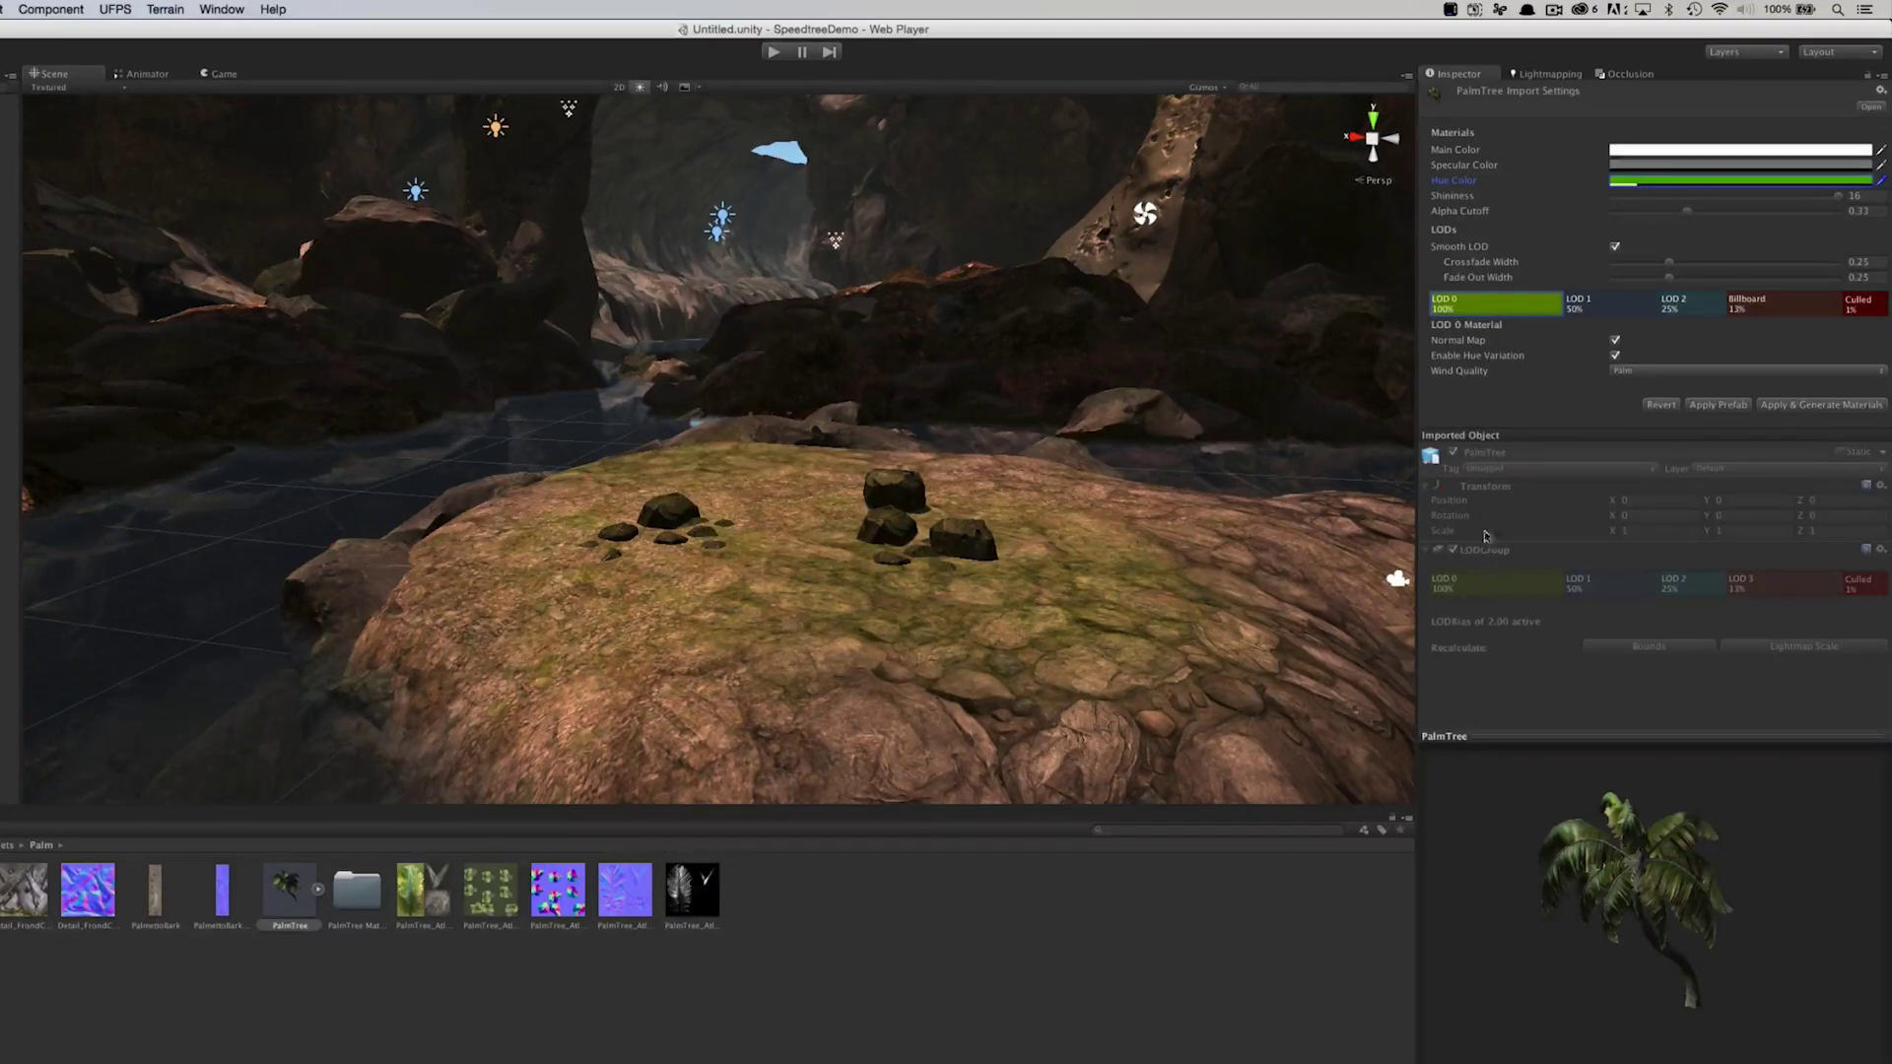
{"action": "left_click_drag", "start_coordinate": [1604, 729], "coordinate": [1593, 833]}
{"action": "left_click", "coordinate": [1077, 956]}
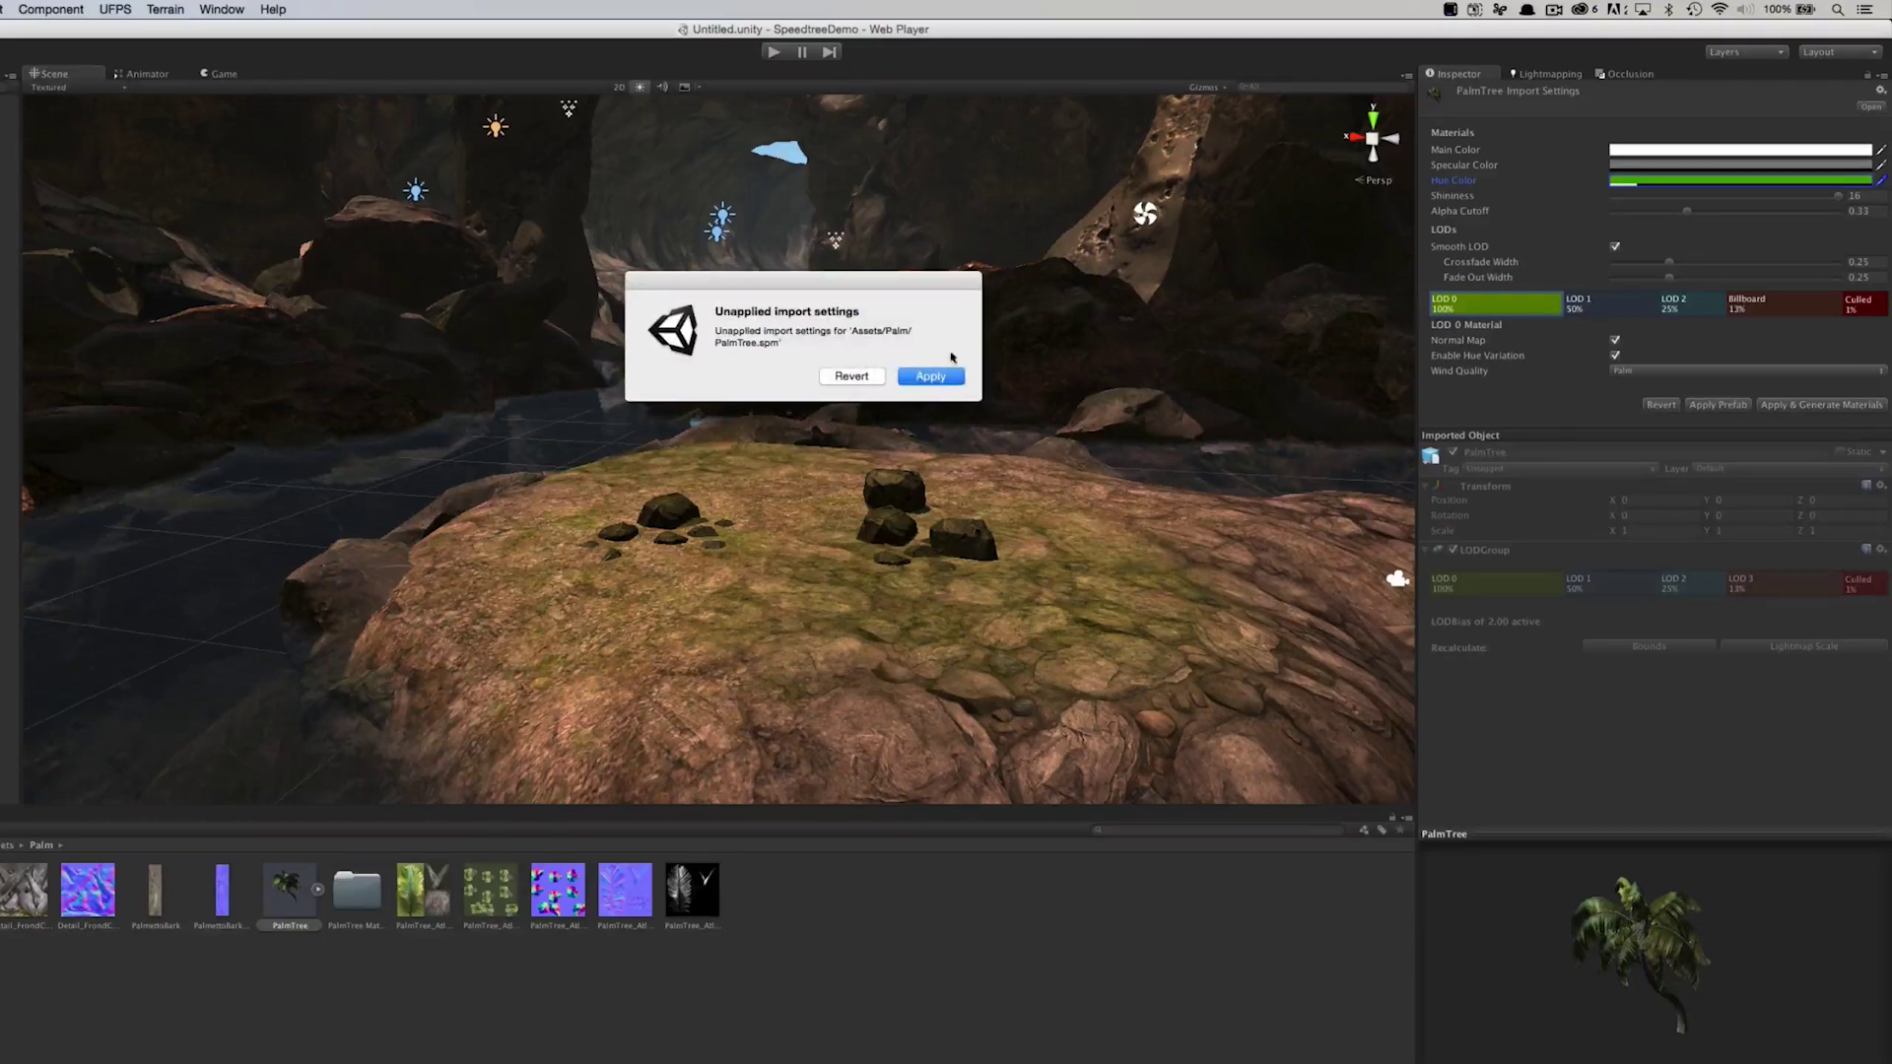
{"action": "left_click", "coordinate": [933, 380]}
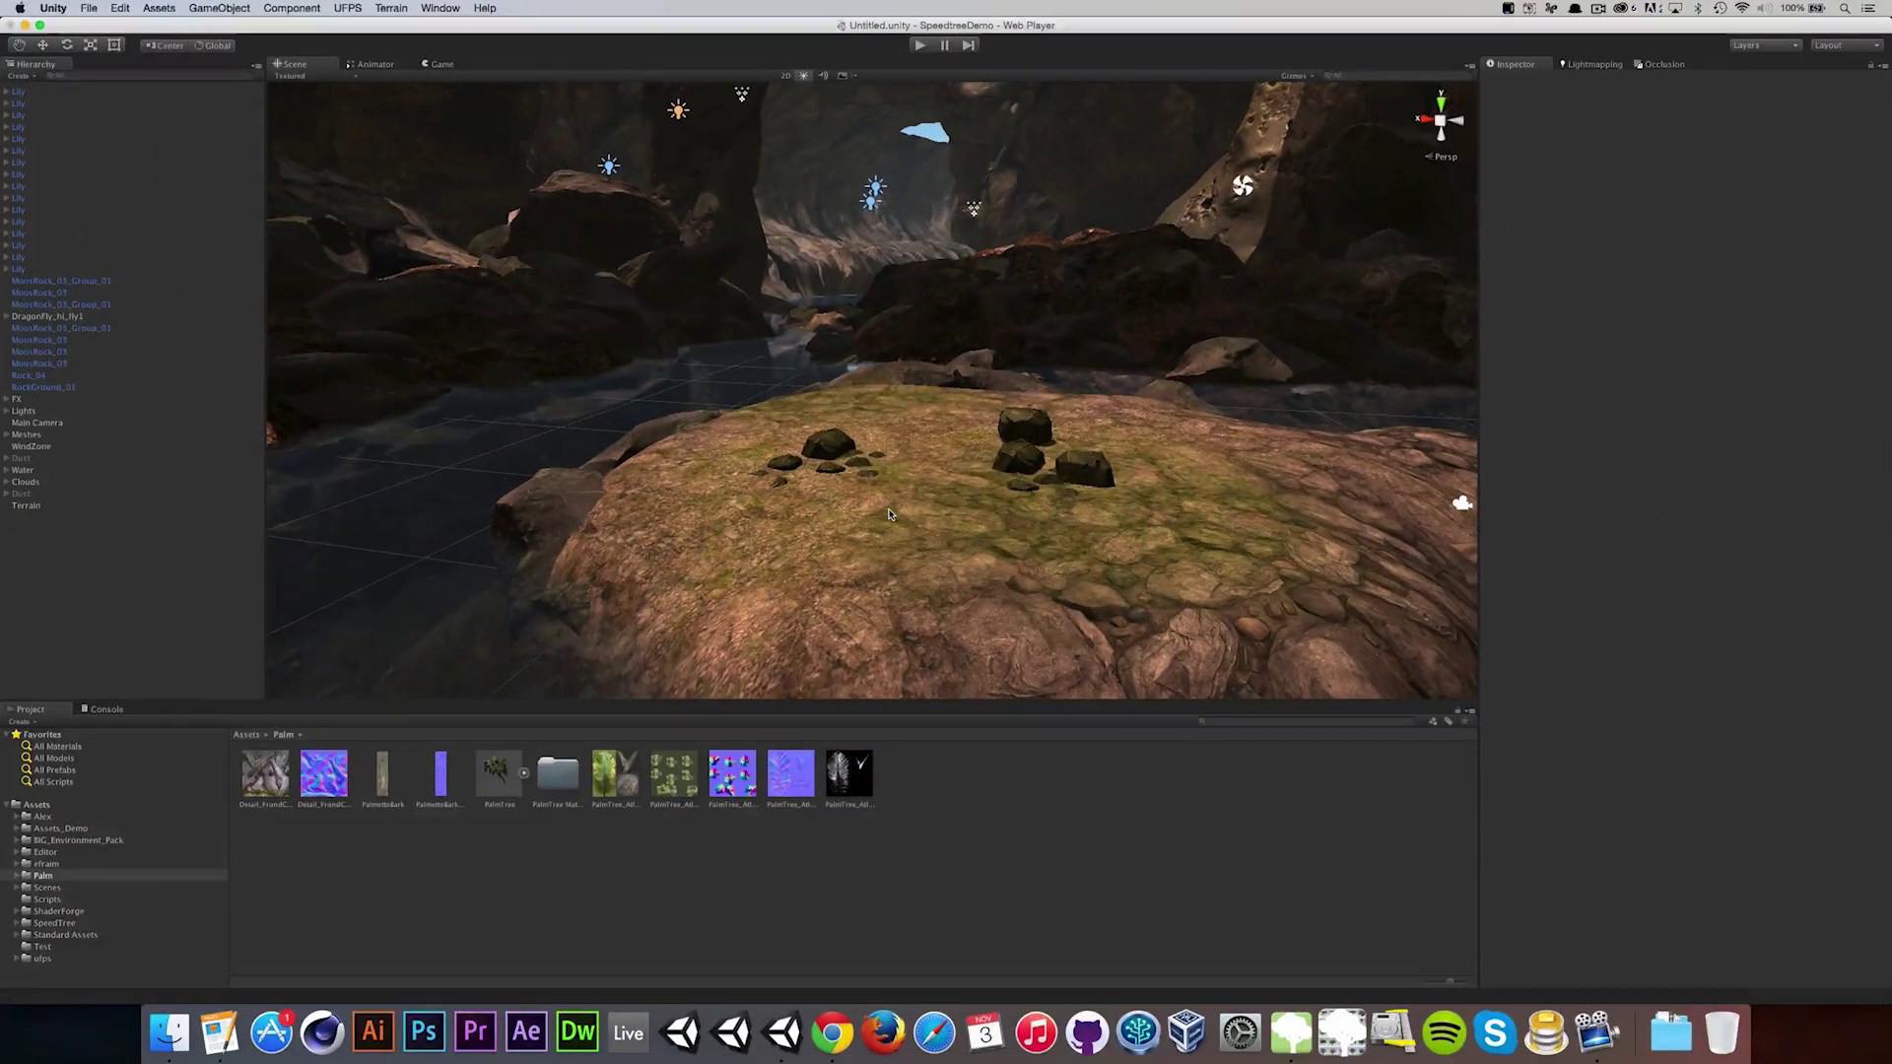
Step: Place a PalmTree instance from the Palm folder on the island beside the group of small rocks
{"action": "left_click_drag", "start_coordinate": [948, 484], "coordinate": [949, 491], "text": "alt"}
{"action": "middle_click_drag", "start_coordinate": [950, 491], "coordinate": [940, 464]}
{"action": "left_click_drag", "start_coordinate": [502, 789], "coordinate": [729, 383]}
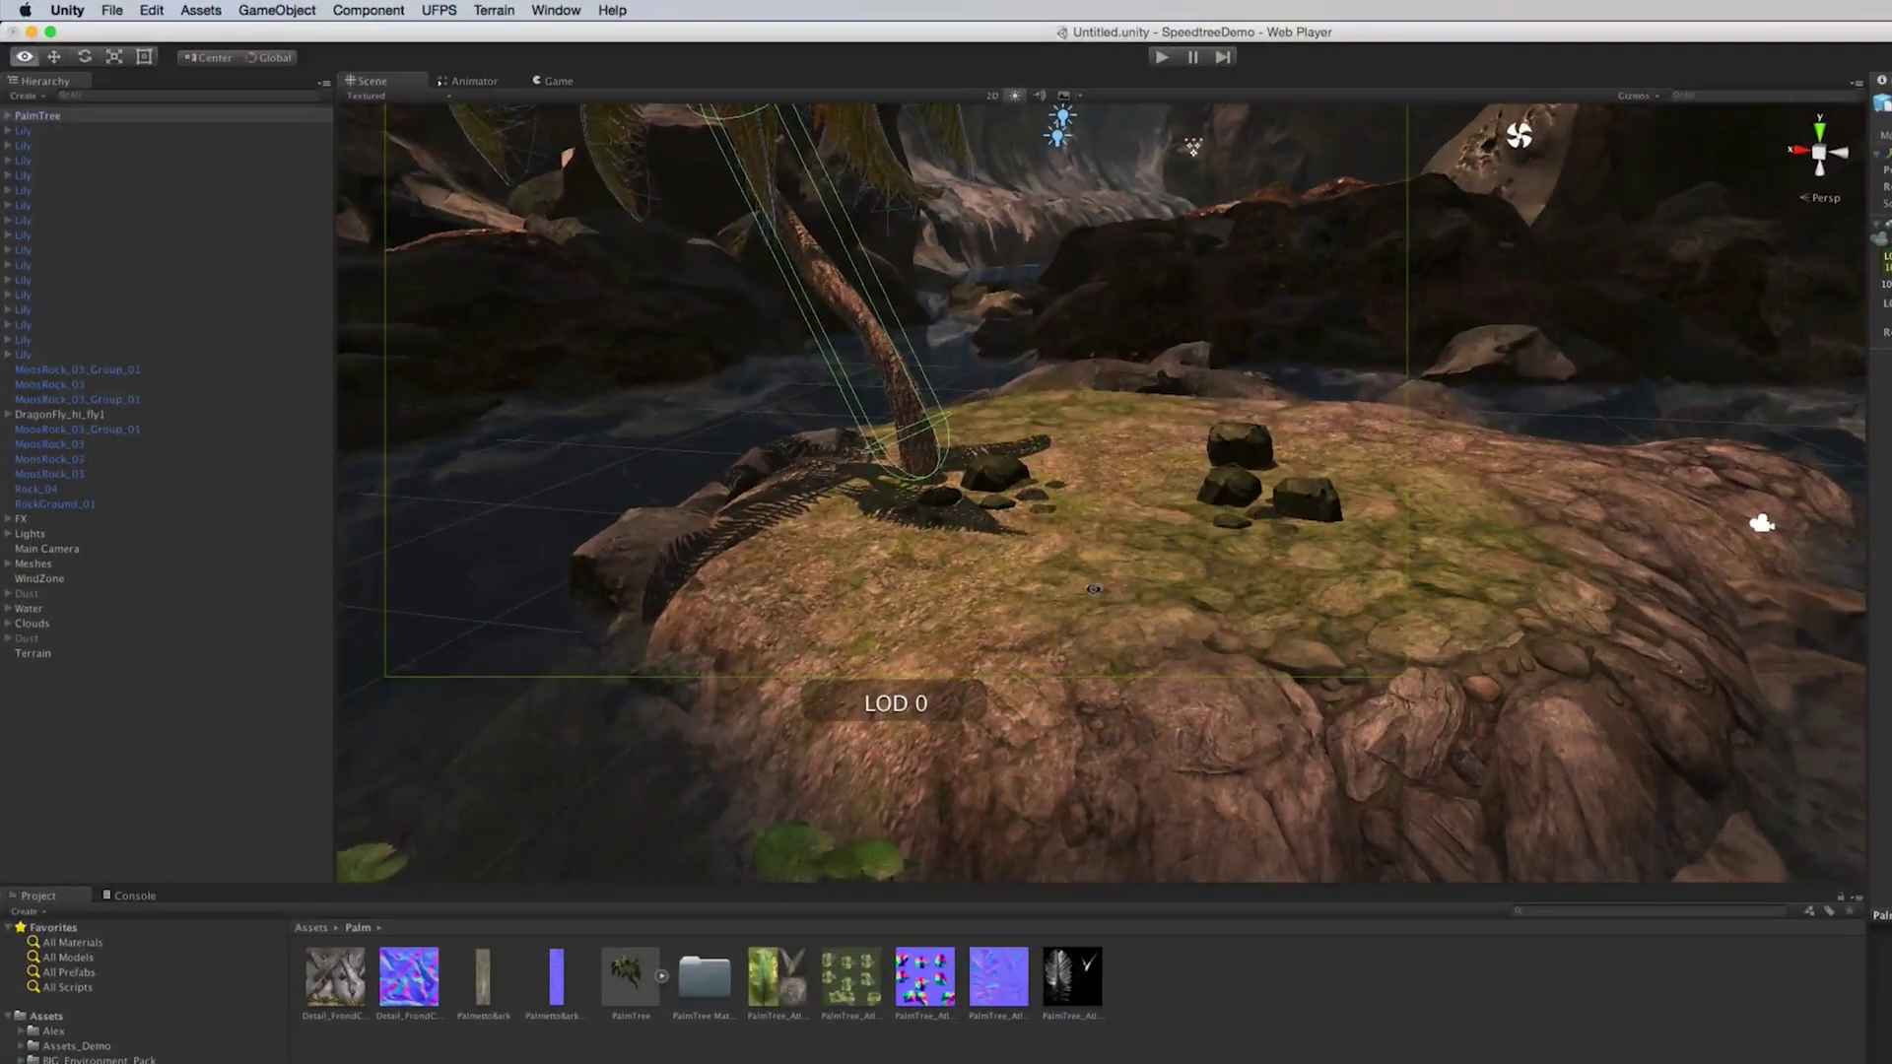
Step: Duplicate the placed palm and rotate the copy about its vertical axis so it leans the opposite way
{"action": "left_click_drag", "start_coordinate": [1093, 590], "coordinate": [764, 685], "text": "alt"}
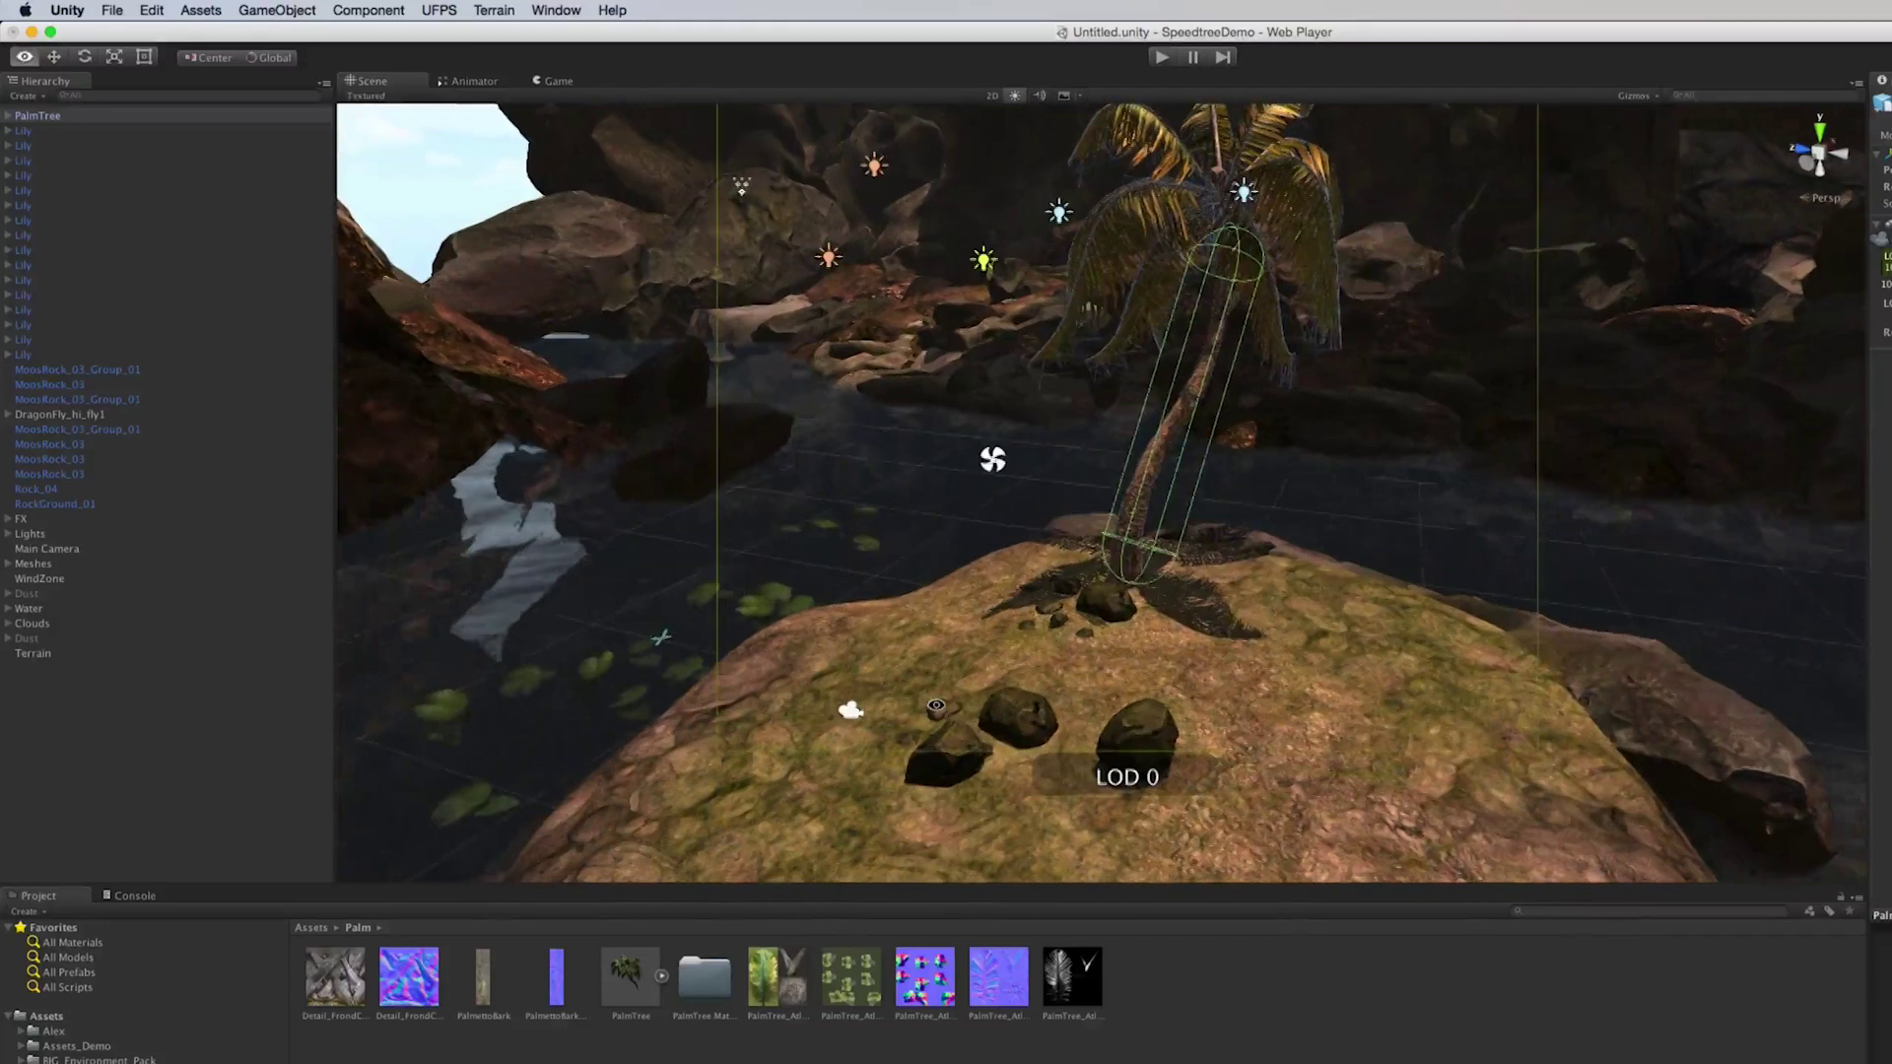
{"action": "left_click", "coordinate": [153, 10]}
{"action": "left_click", "coordinate": [181, 144]}
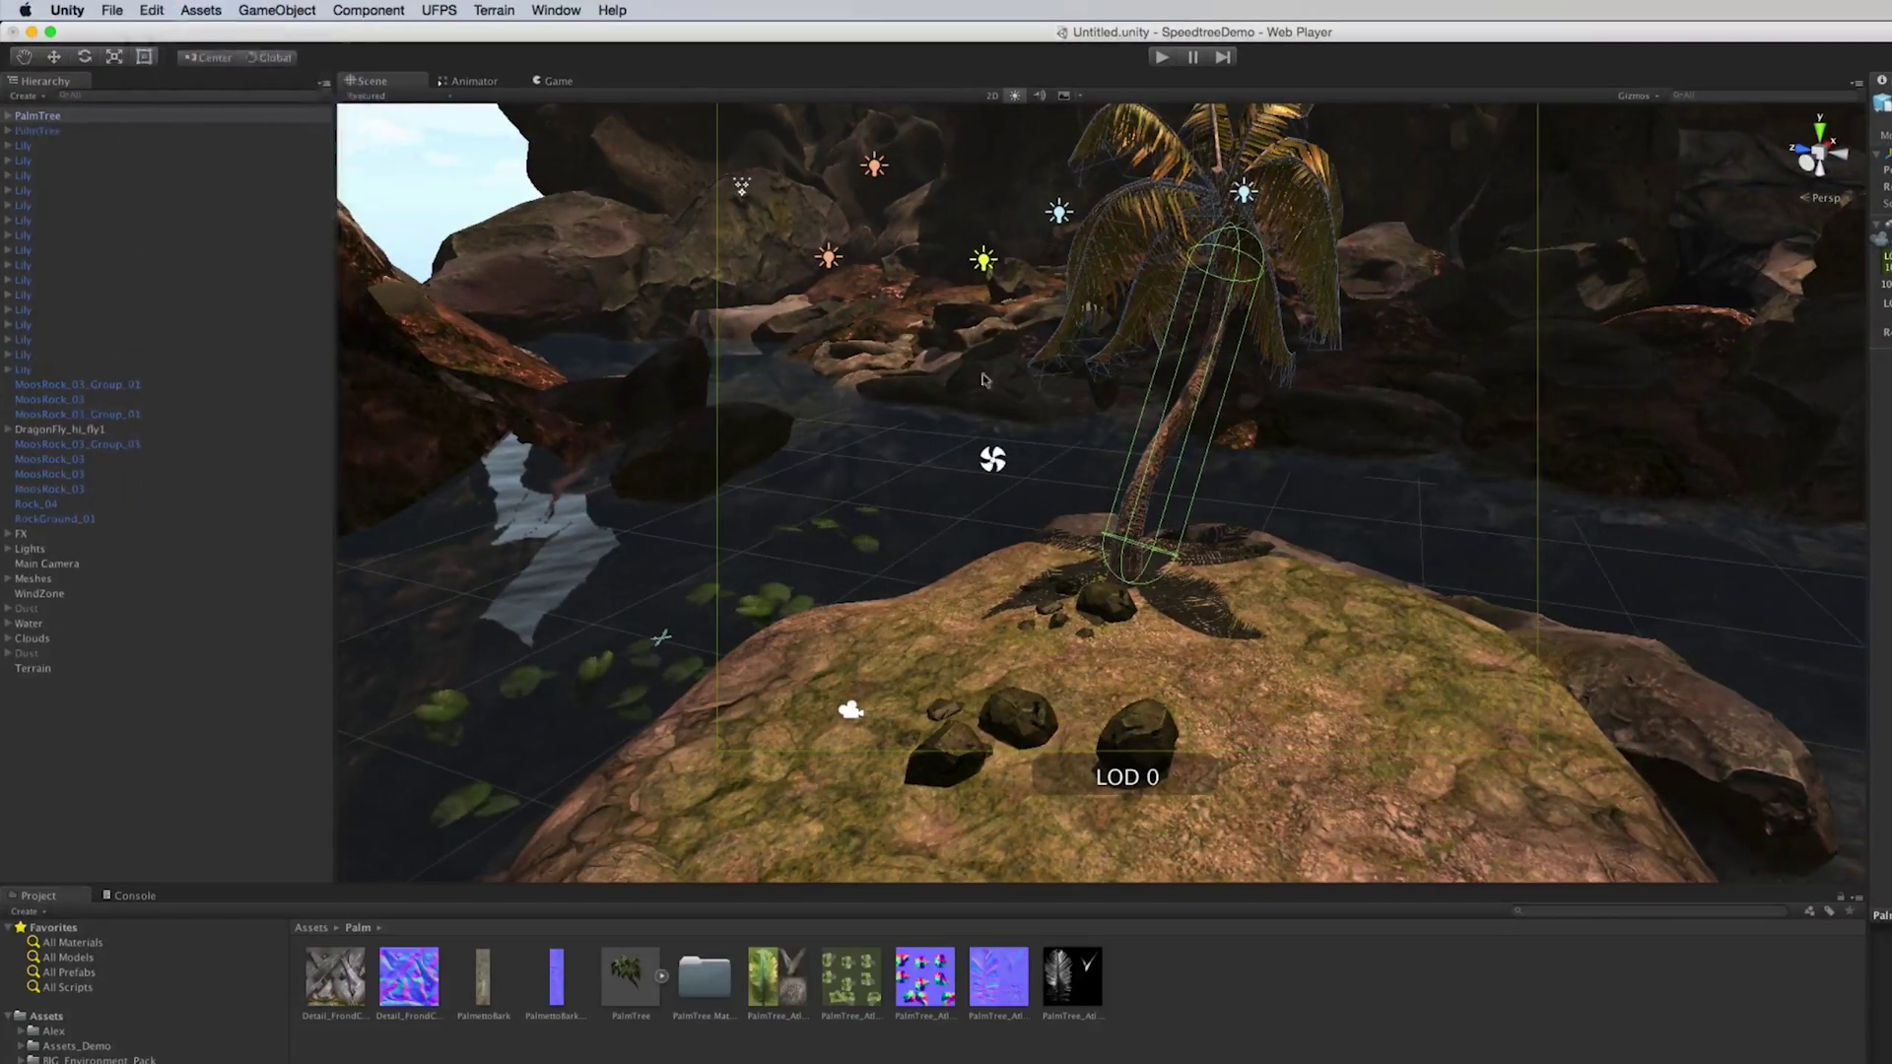
{"action": "left_click", "coordinate": [85, 57]}
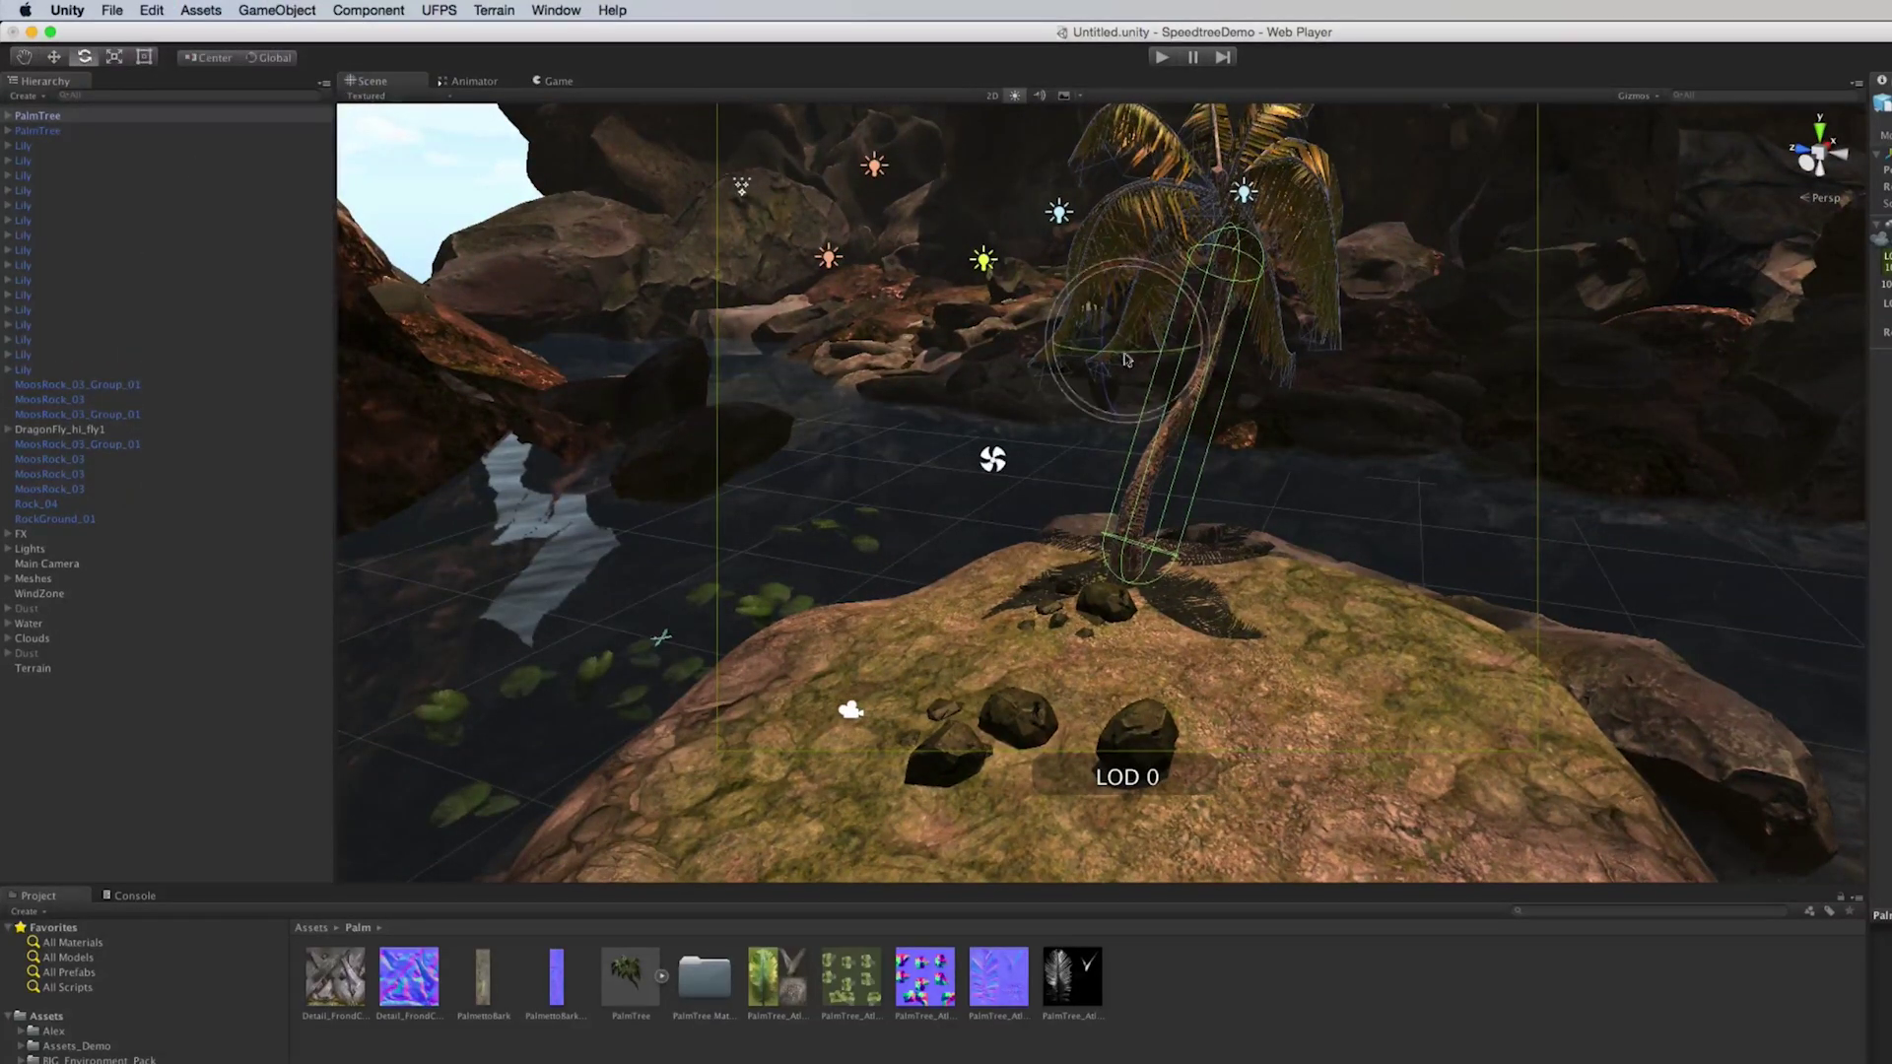
{"action": "left_click_drag", "start_coordinate": [1173, 360], "coordinate": [1400, 327]}
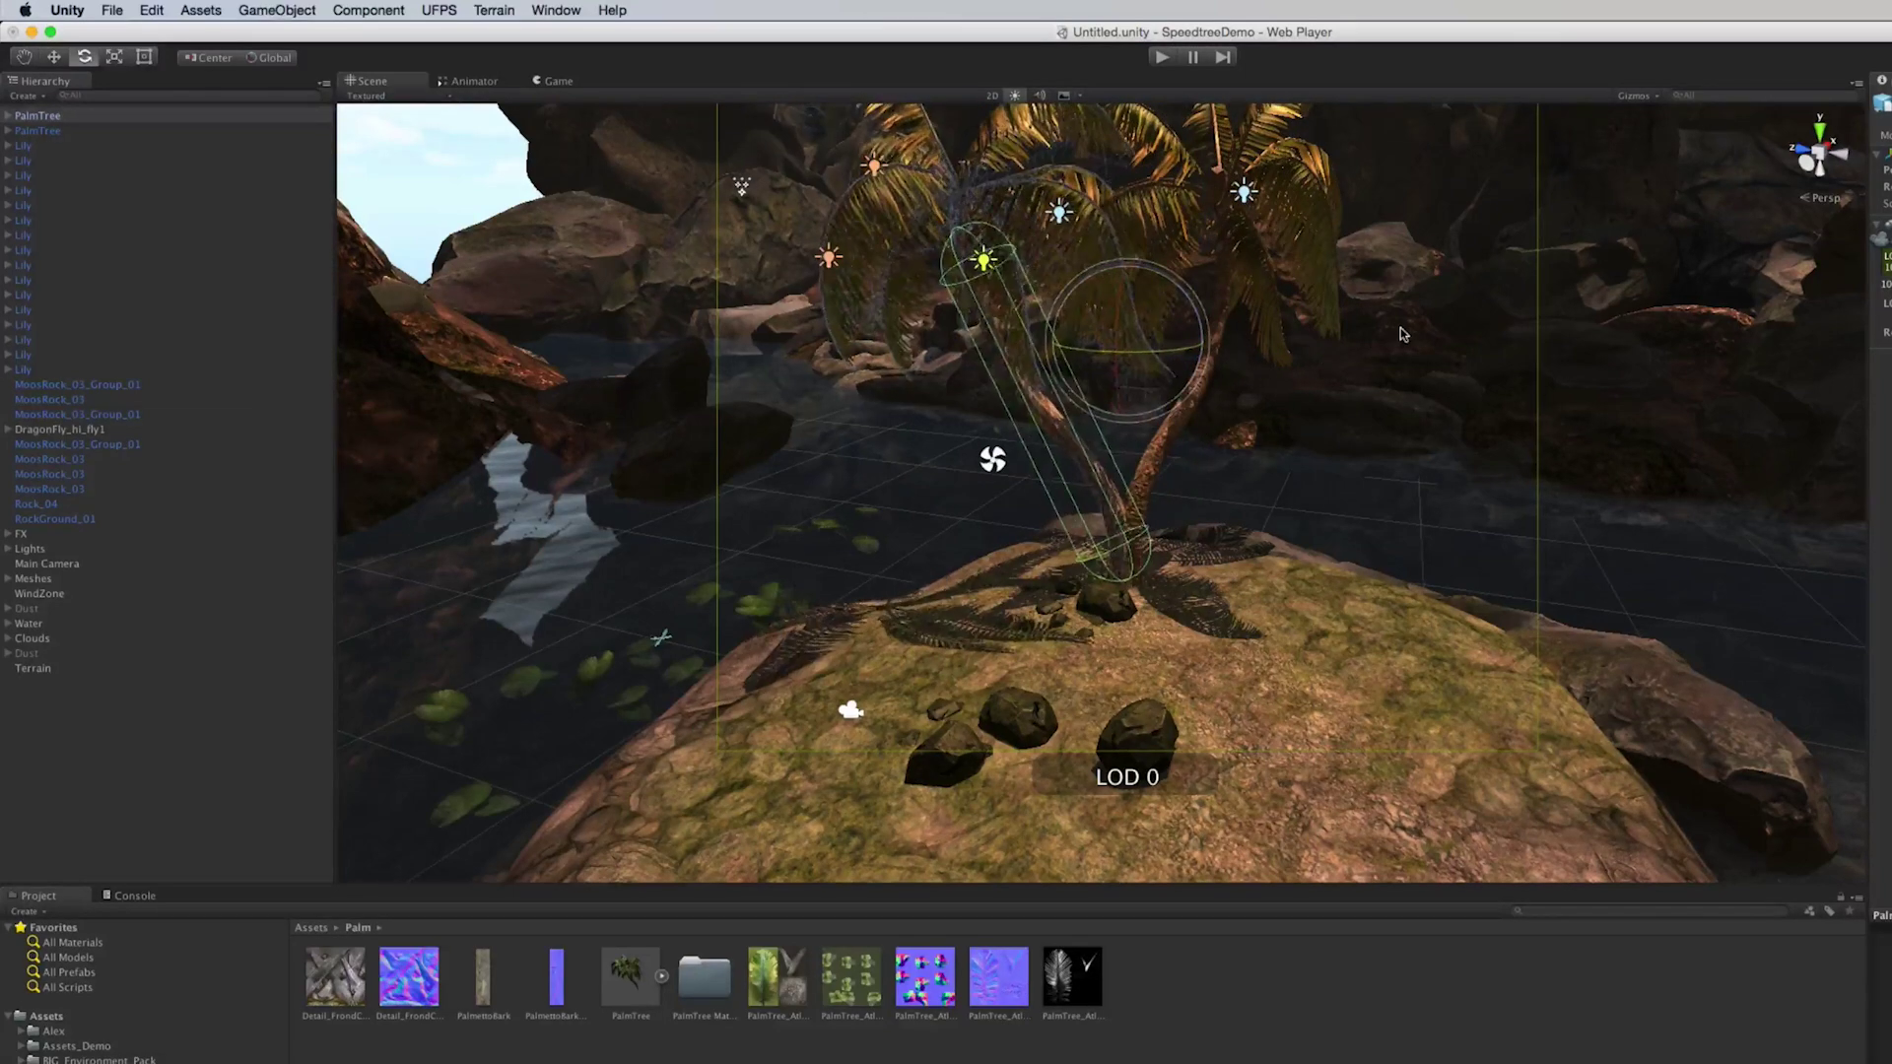
Step: Move the copied palm across the island to the cluster of three larger rocks
{"action": "left_click", "coordinate": [56, 59]}
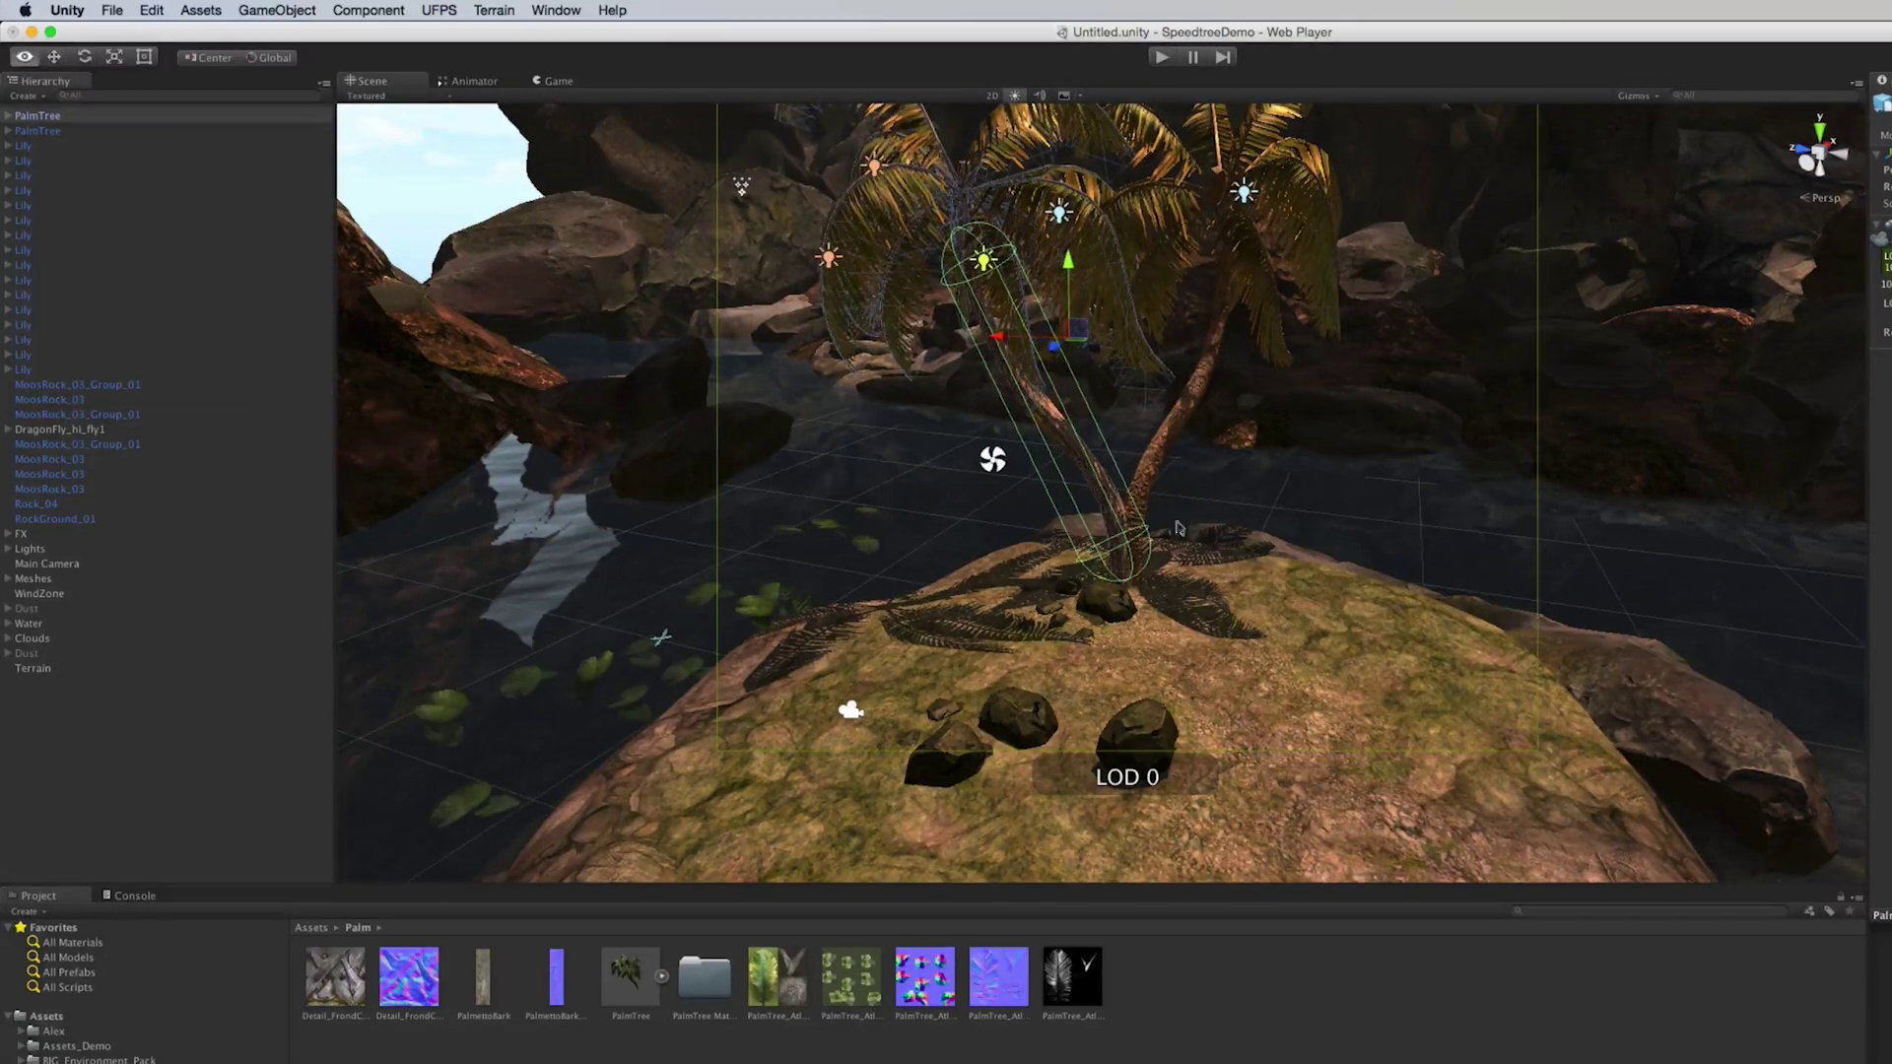
{"action": "left_click_drag", "start_coordinate": [1128, 568], "coordinate": [1029, 641], "text": "alt"}
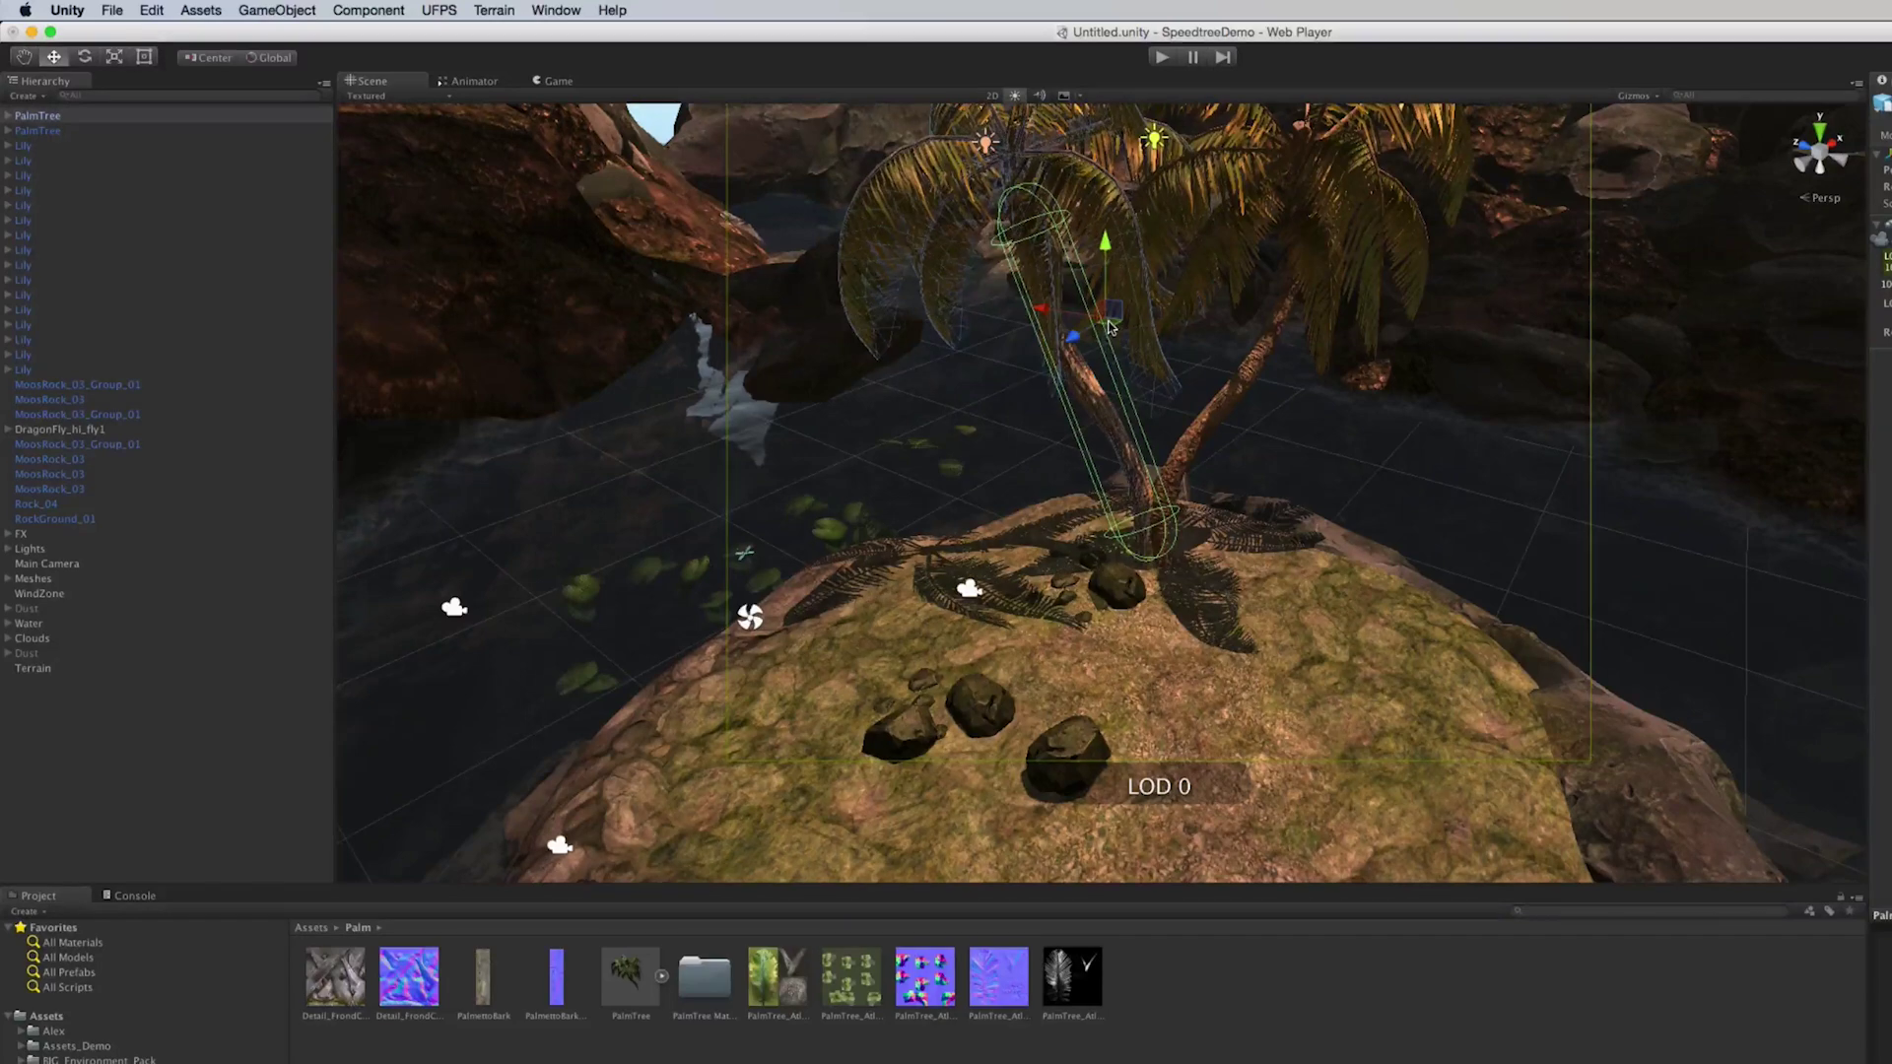
{"action": "left_click_drag", "start_coordinate": [1108, 320], "coordinate": [894, 418]}
Step: Turn the second palm further around its vertical axis and adjust its position so the trunk stands among the three larger rocks
{"action": "left_click_drag", "start_coordinate": [936, 501], "coordinate": [689, 379], "text": "alt"}
{"action": "left_click", "coordinate": [85, 57]}
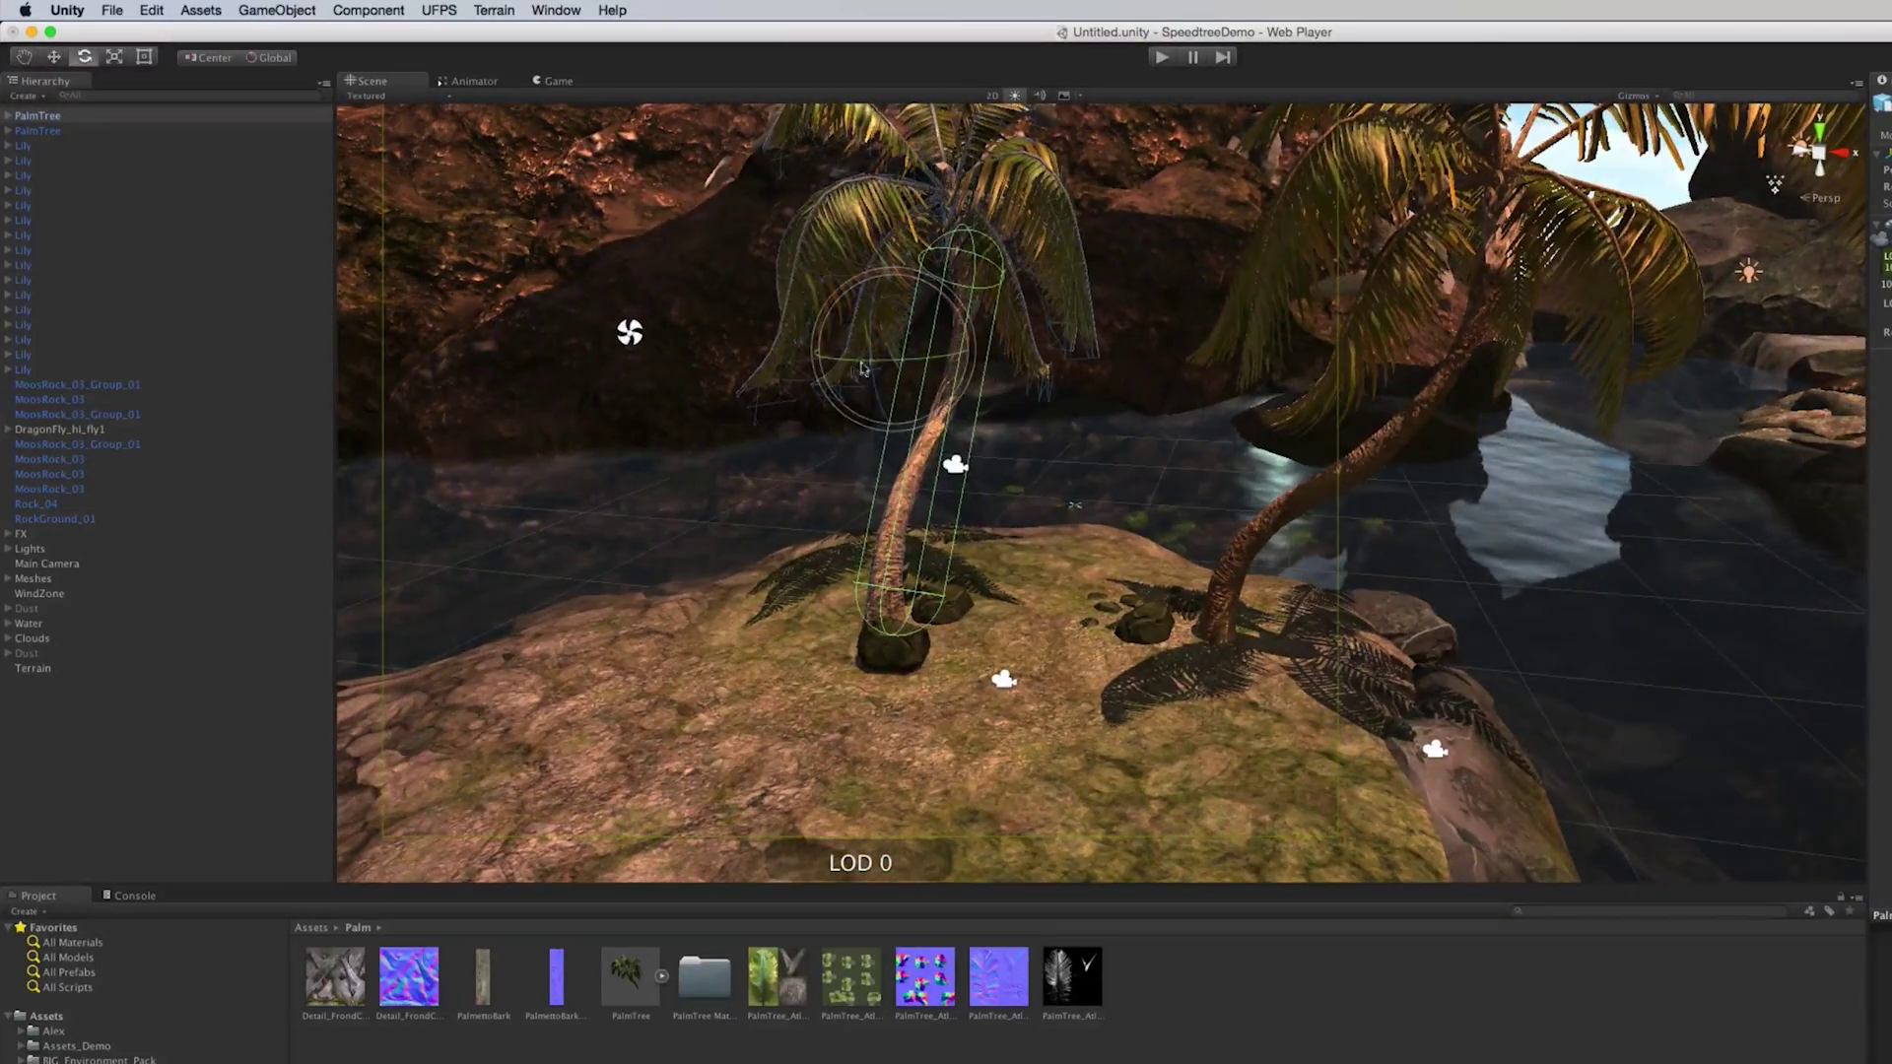
{"action": "left_click_drag", "start_coordinate": [937, 364], "coordinate": [699, 494]}
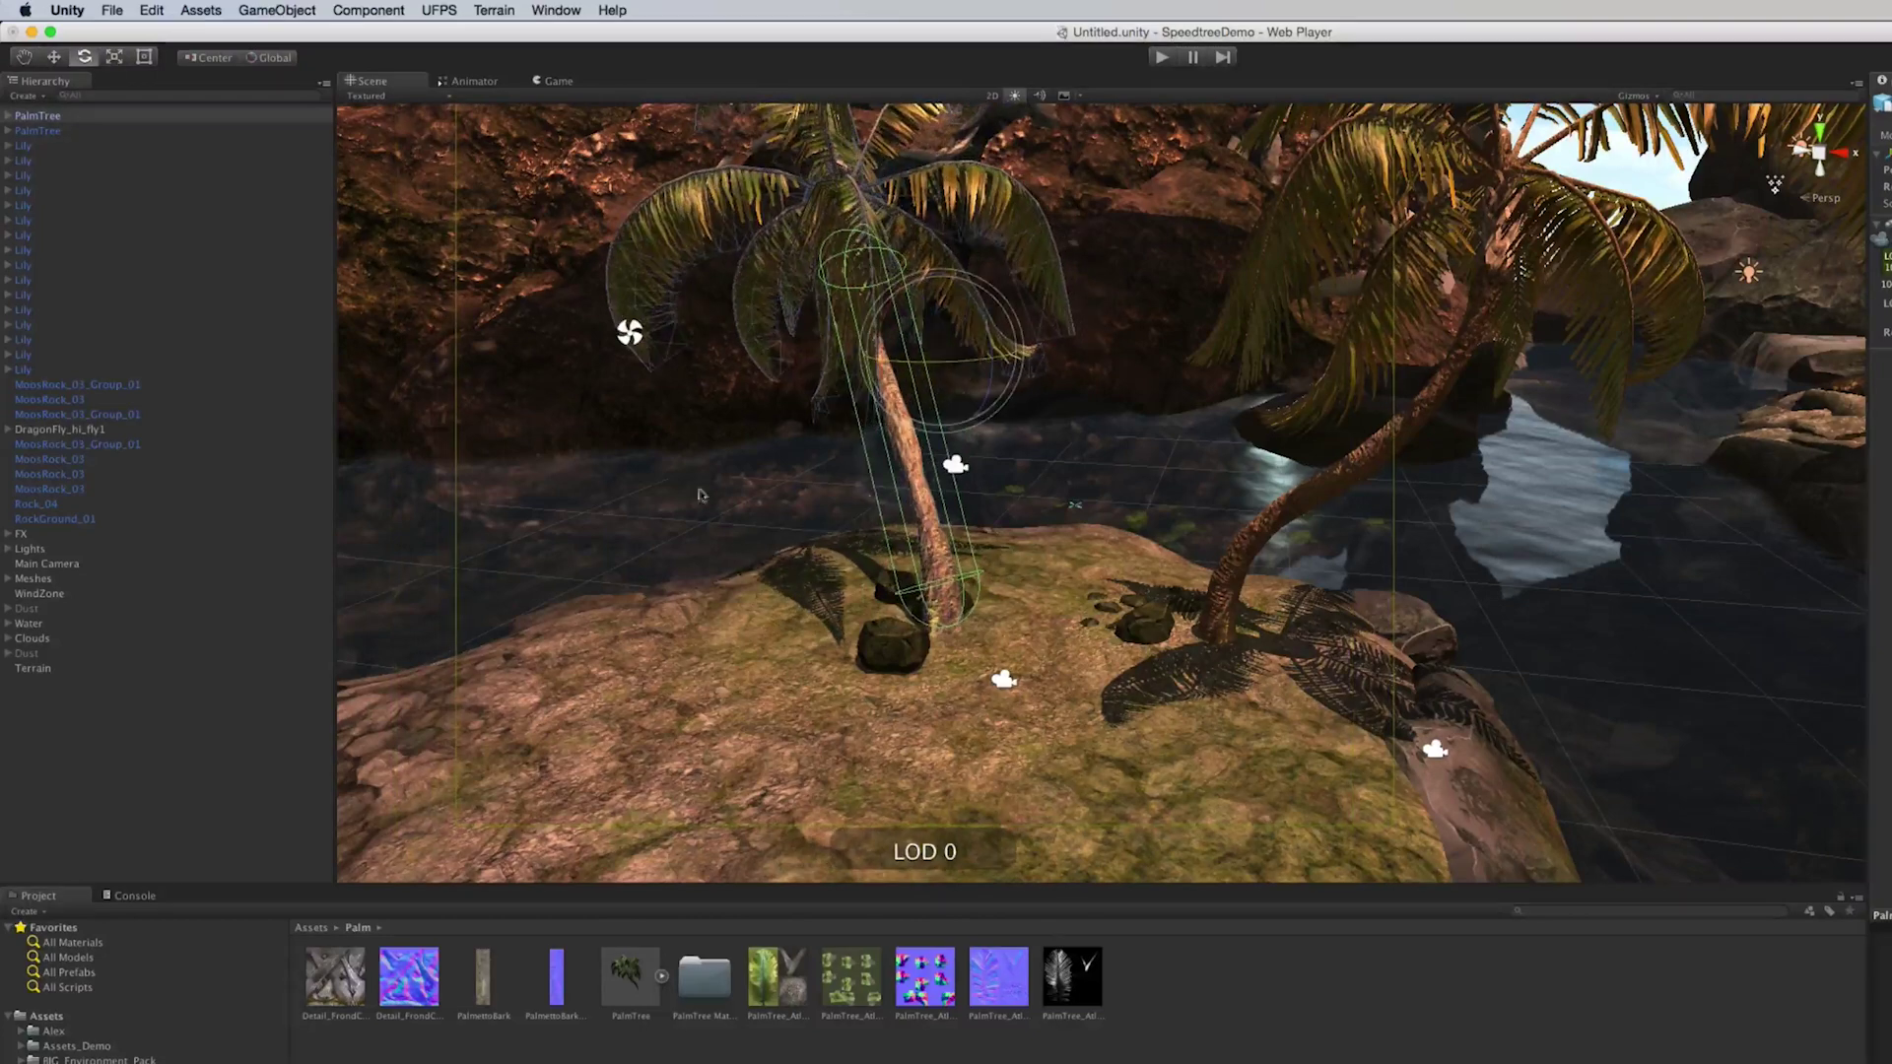
{"action": "left_click", "coordinate": [54, 57]}
{"action": "key", "text": "f"}
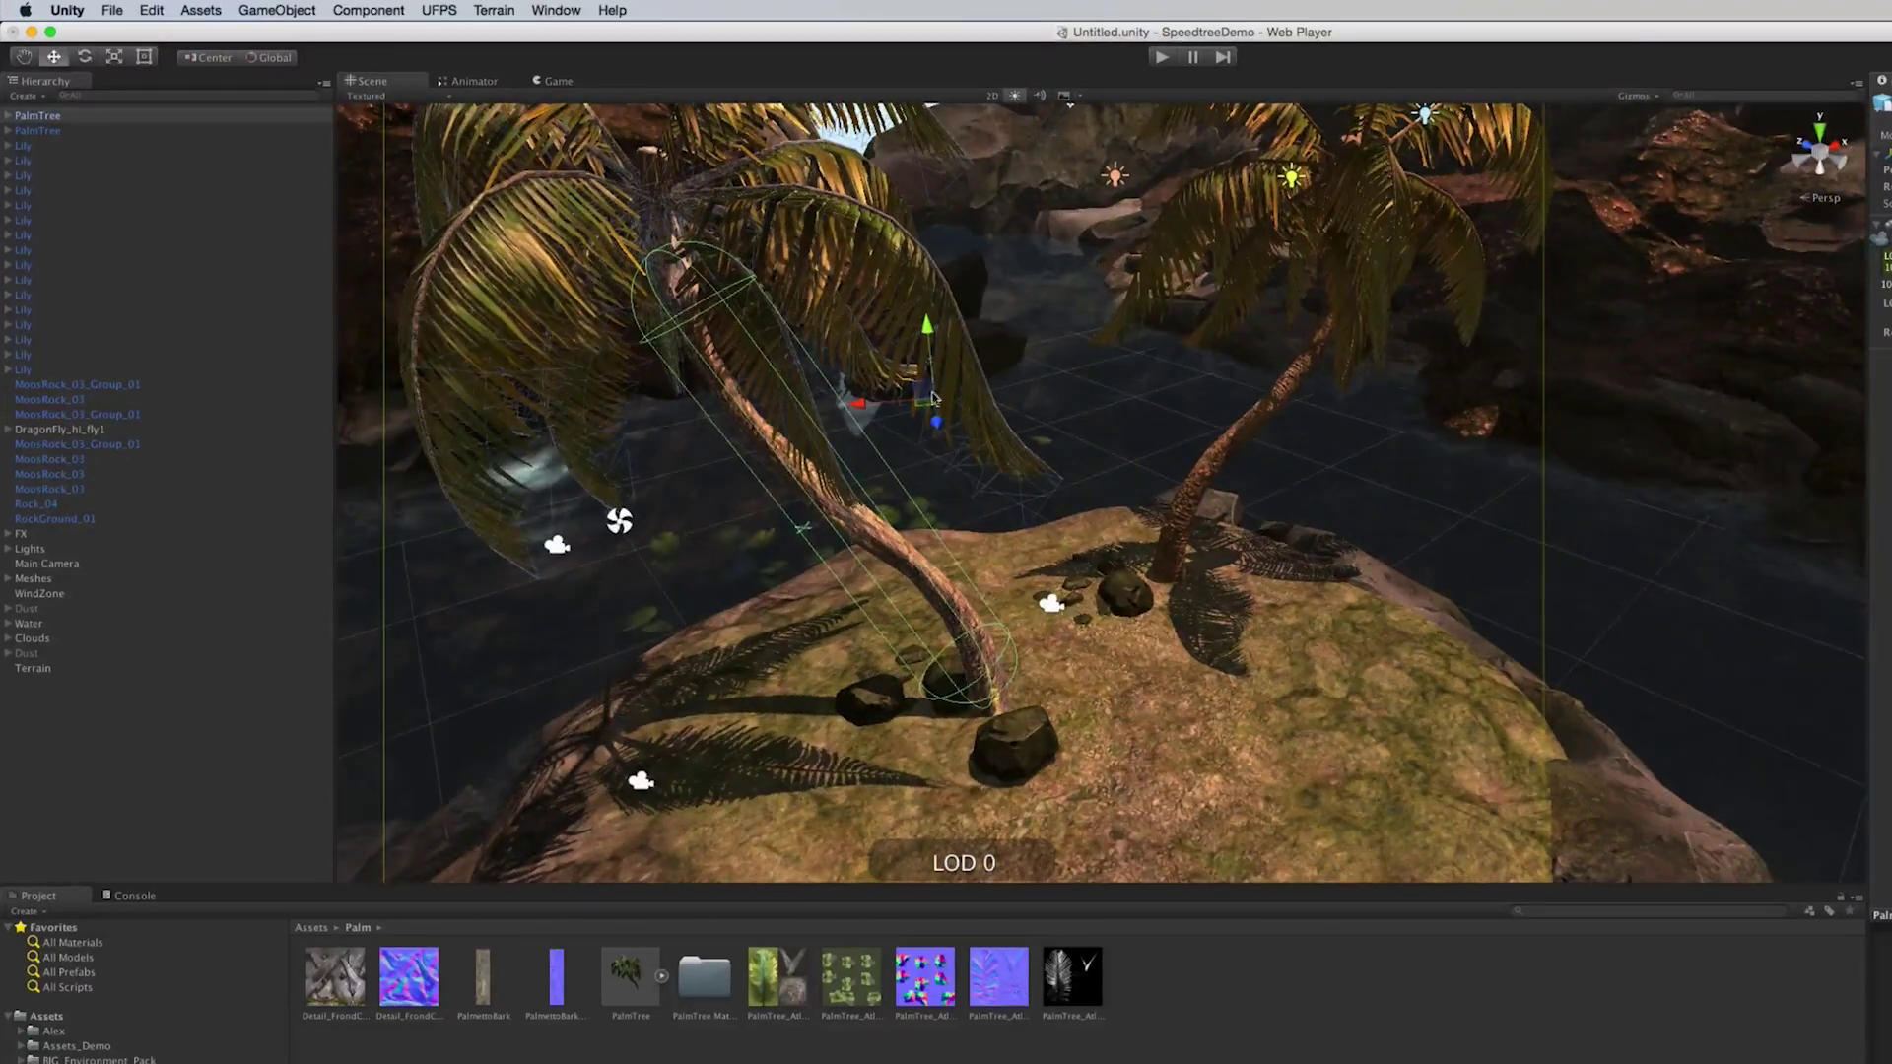
{"action": "left_click_drag", "start_coordinate": [927, 397], "coordinate": [894, 452]}
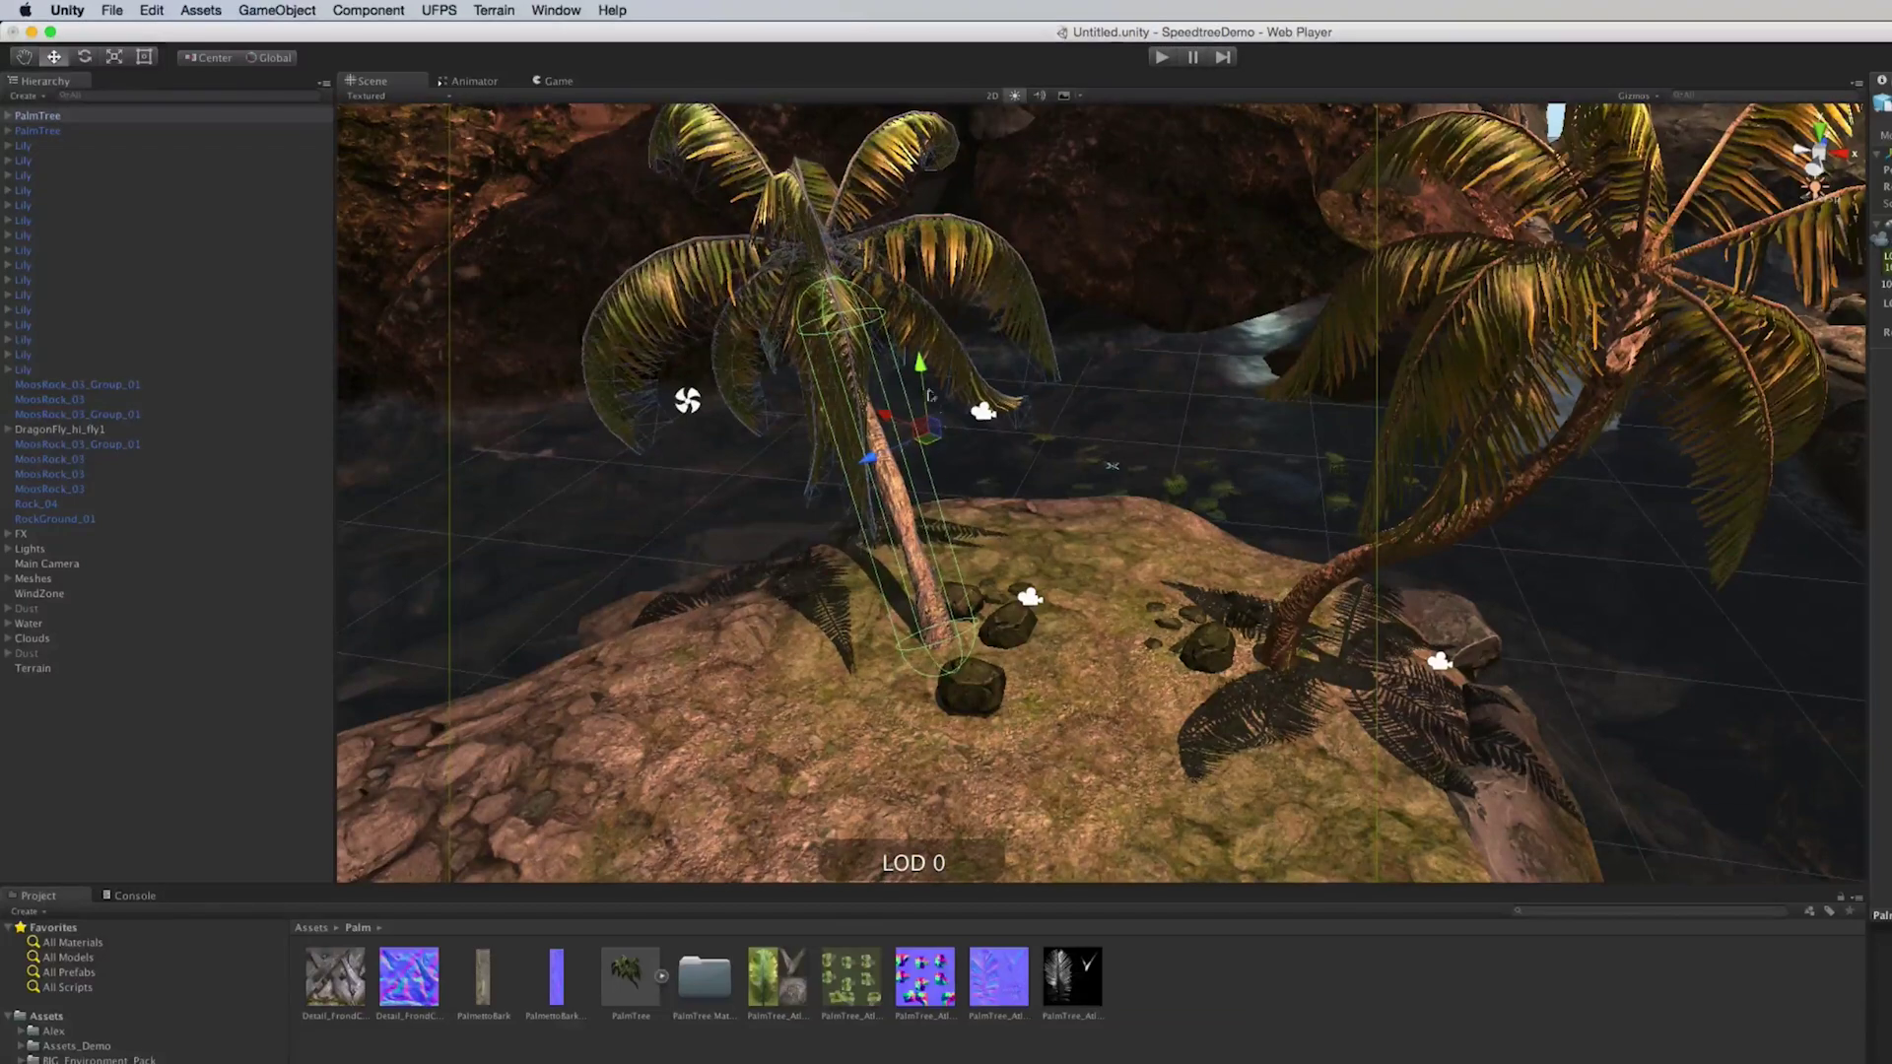
Step: Duplicate the second palm and rotate the new copy so its trunk leans in a different direction
{"action": "left_click_drag", "start_coordinate": [966, 671], "coordinate": [1271, 699], "text": "alt"}
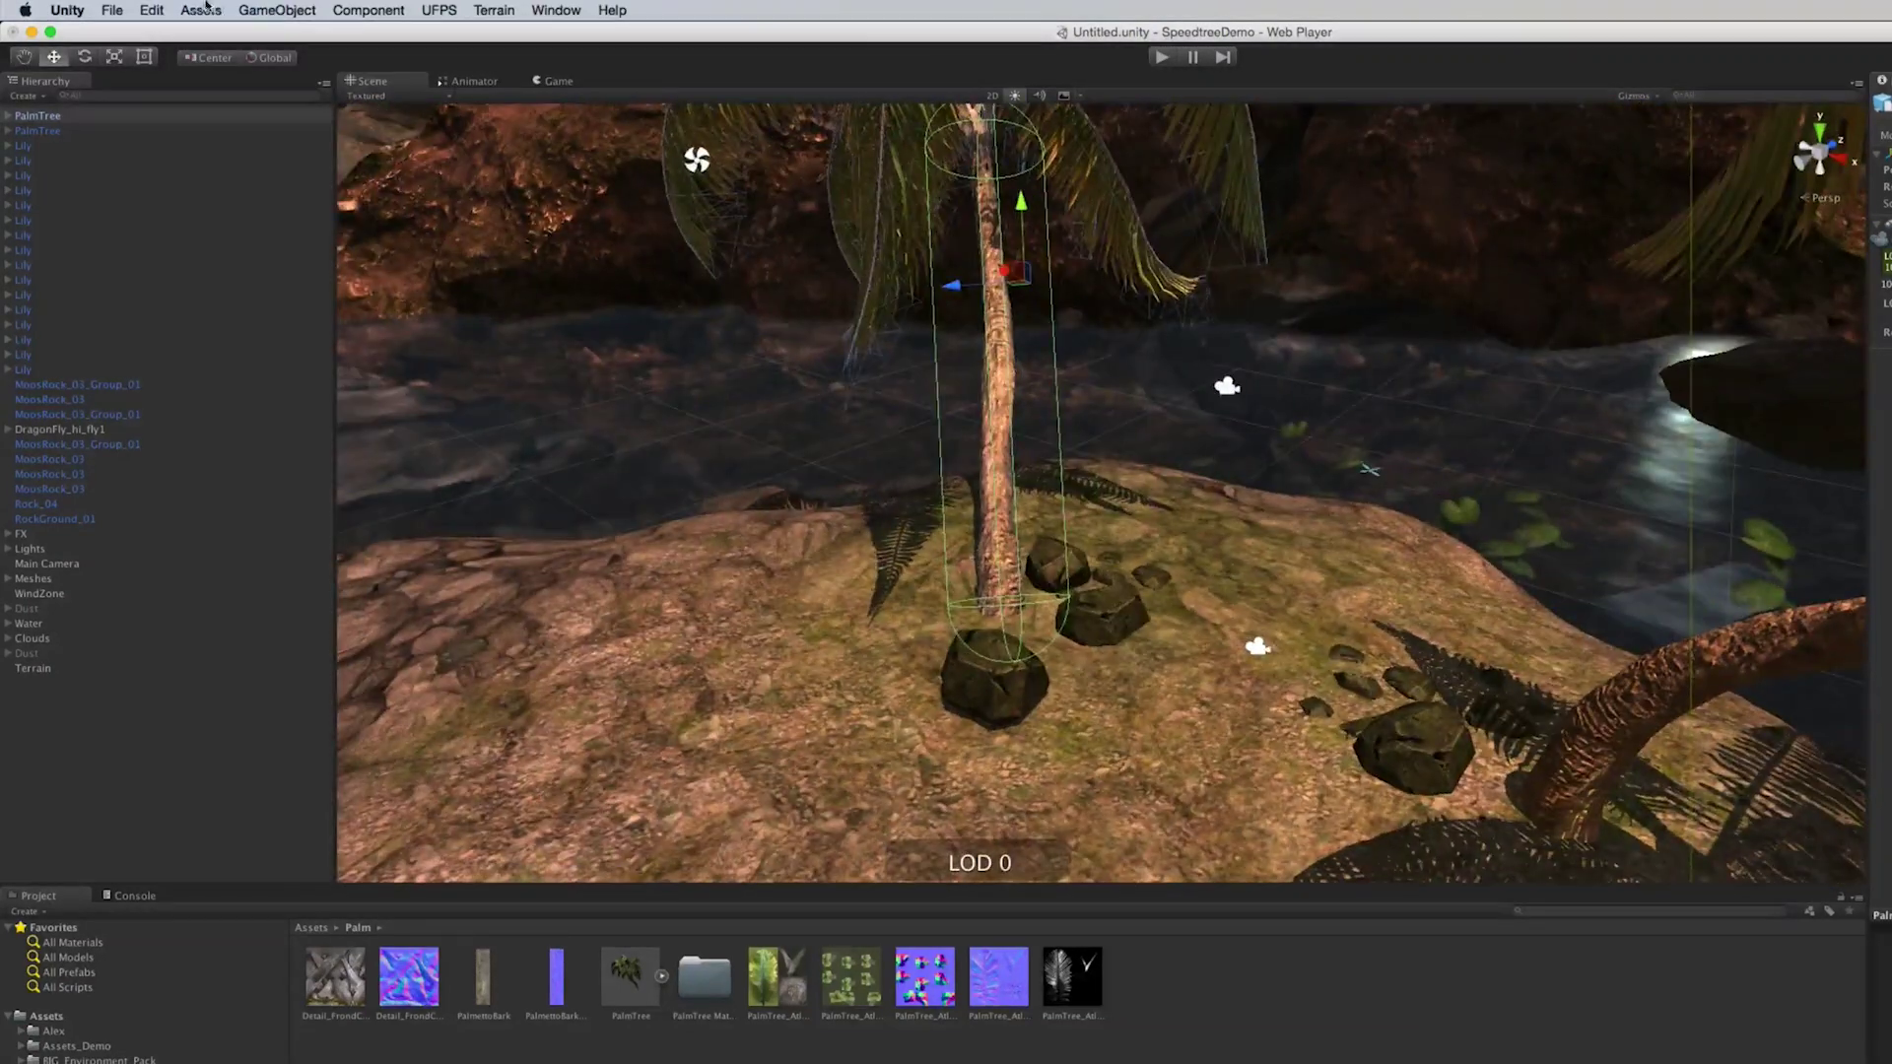
{"action": "left_click", "coordinate": [151, 10]}
{"action": "left_click", "coordinate": [179, 143]}
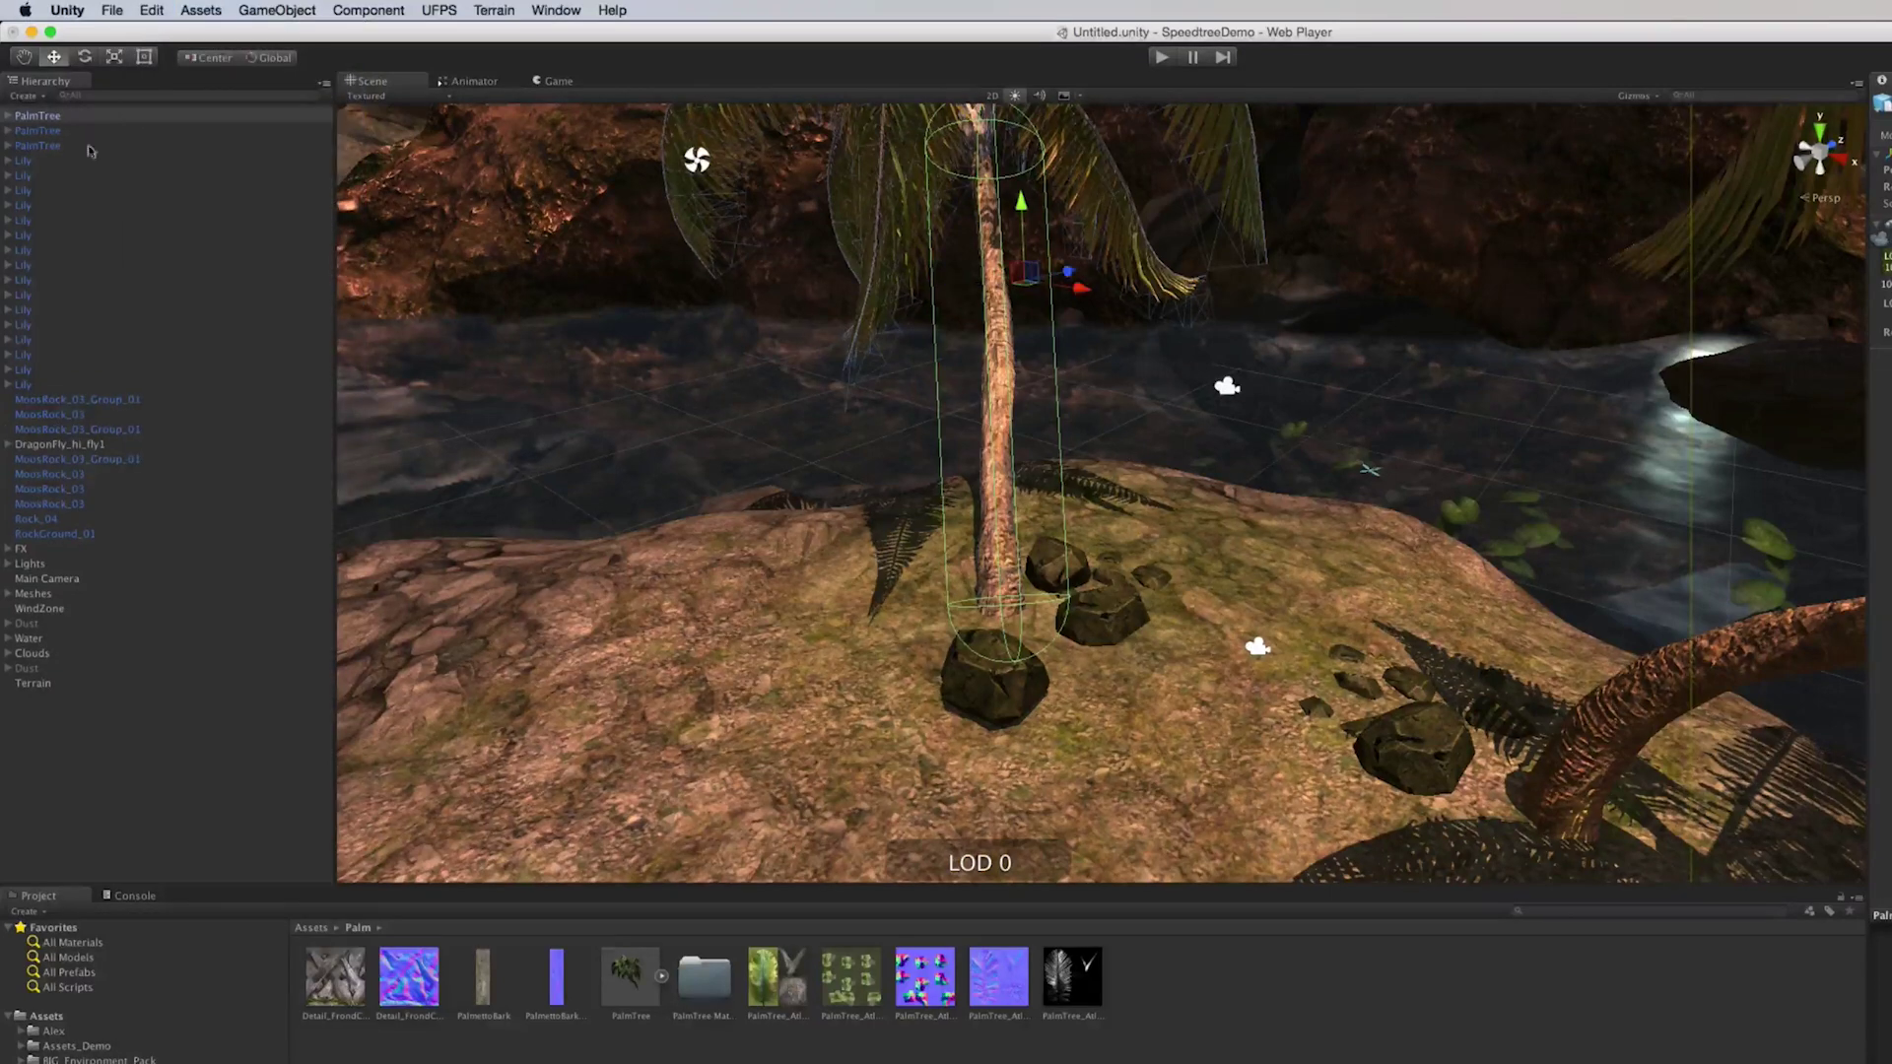
{"action": "left_click", "coordinate": [84, 57]}
{"action": "left_click_drag", "start_coordinate": [1117, 340], "coordinate": [1123, 307]}
Step: Move the third palm to the outer side of the three larger rocks and lower its trunk slightly into the ground
{"action": "left_click", "coordinate": [55, 59]}
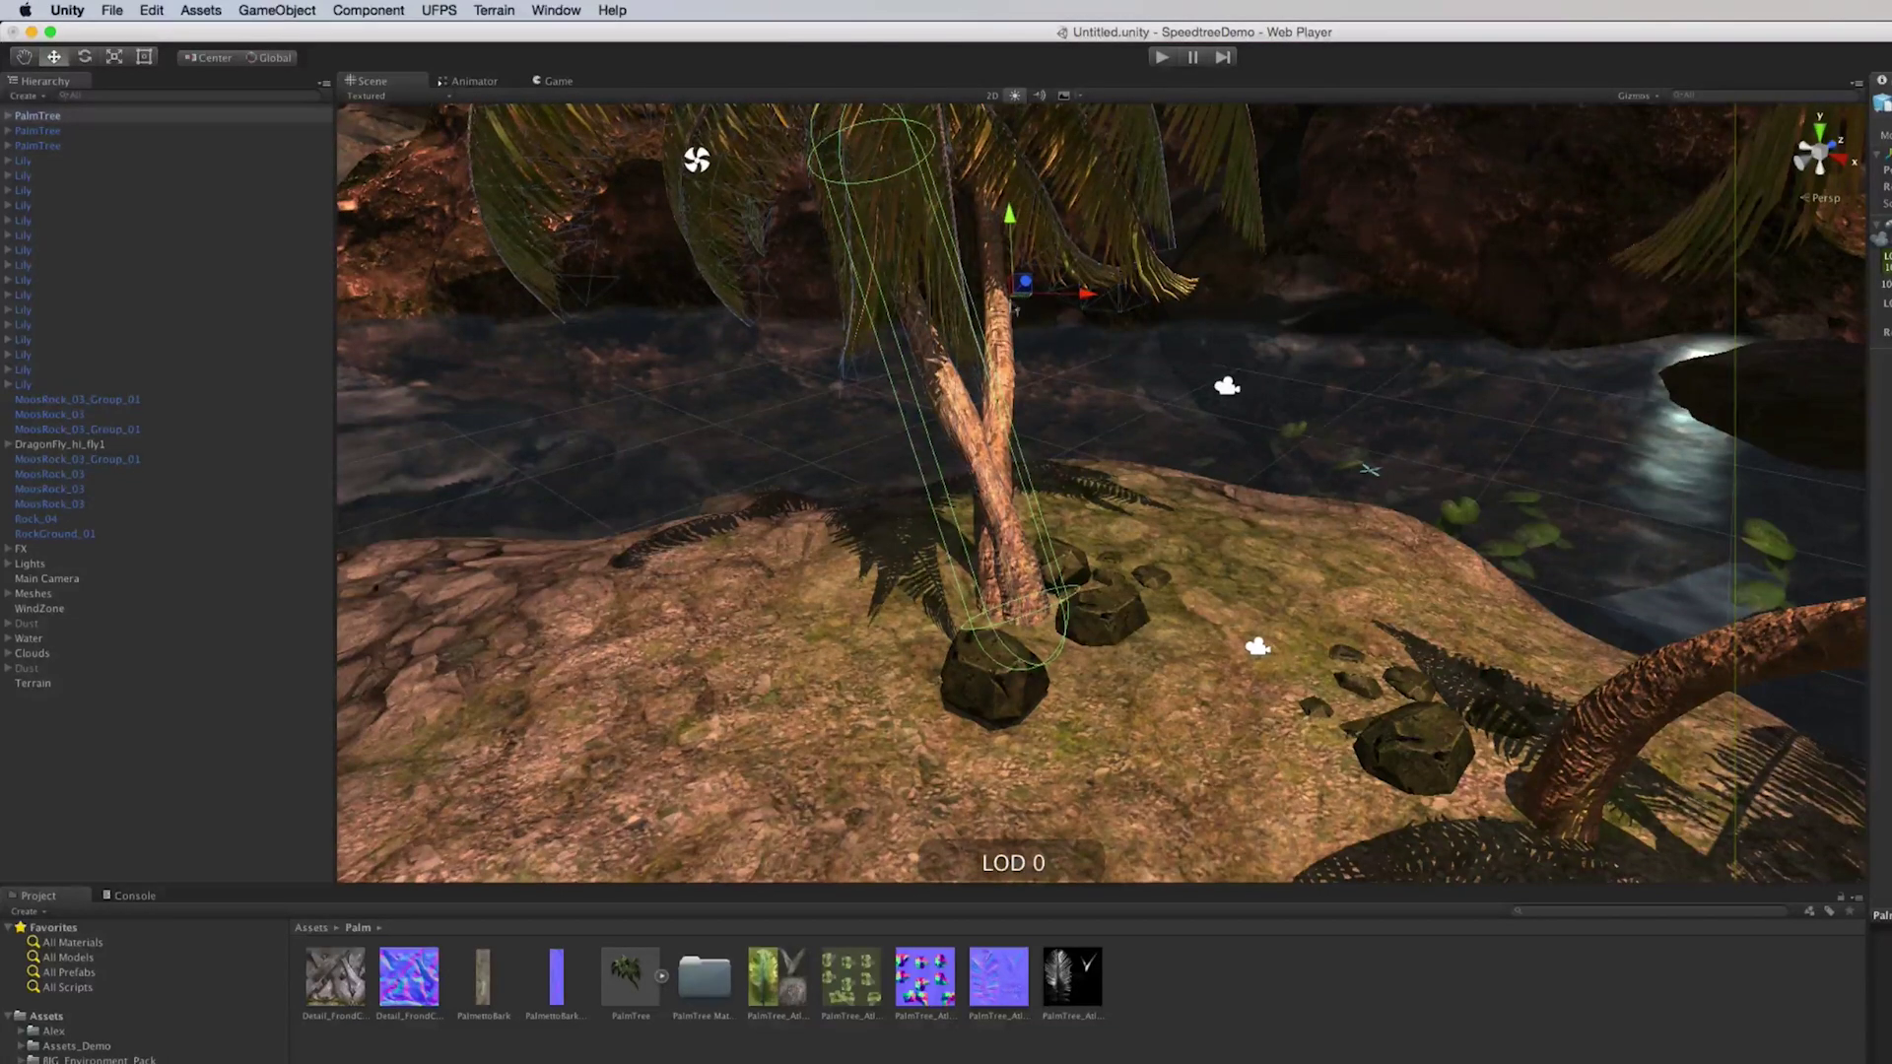
{"action": "left_click_drag", "start_coordinate": [1015, 309], "coordinate": [853, 335]}
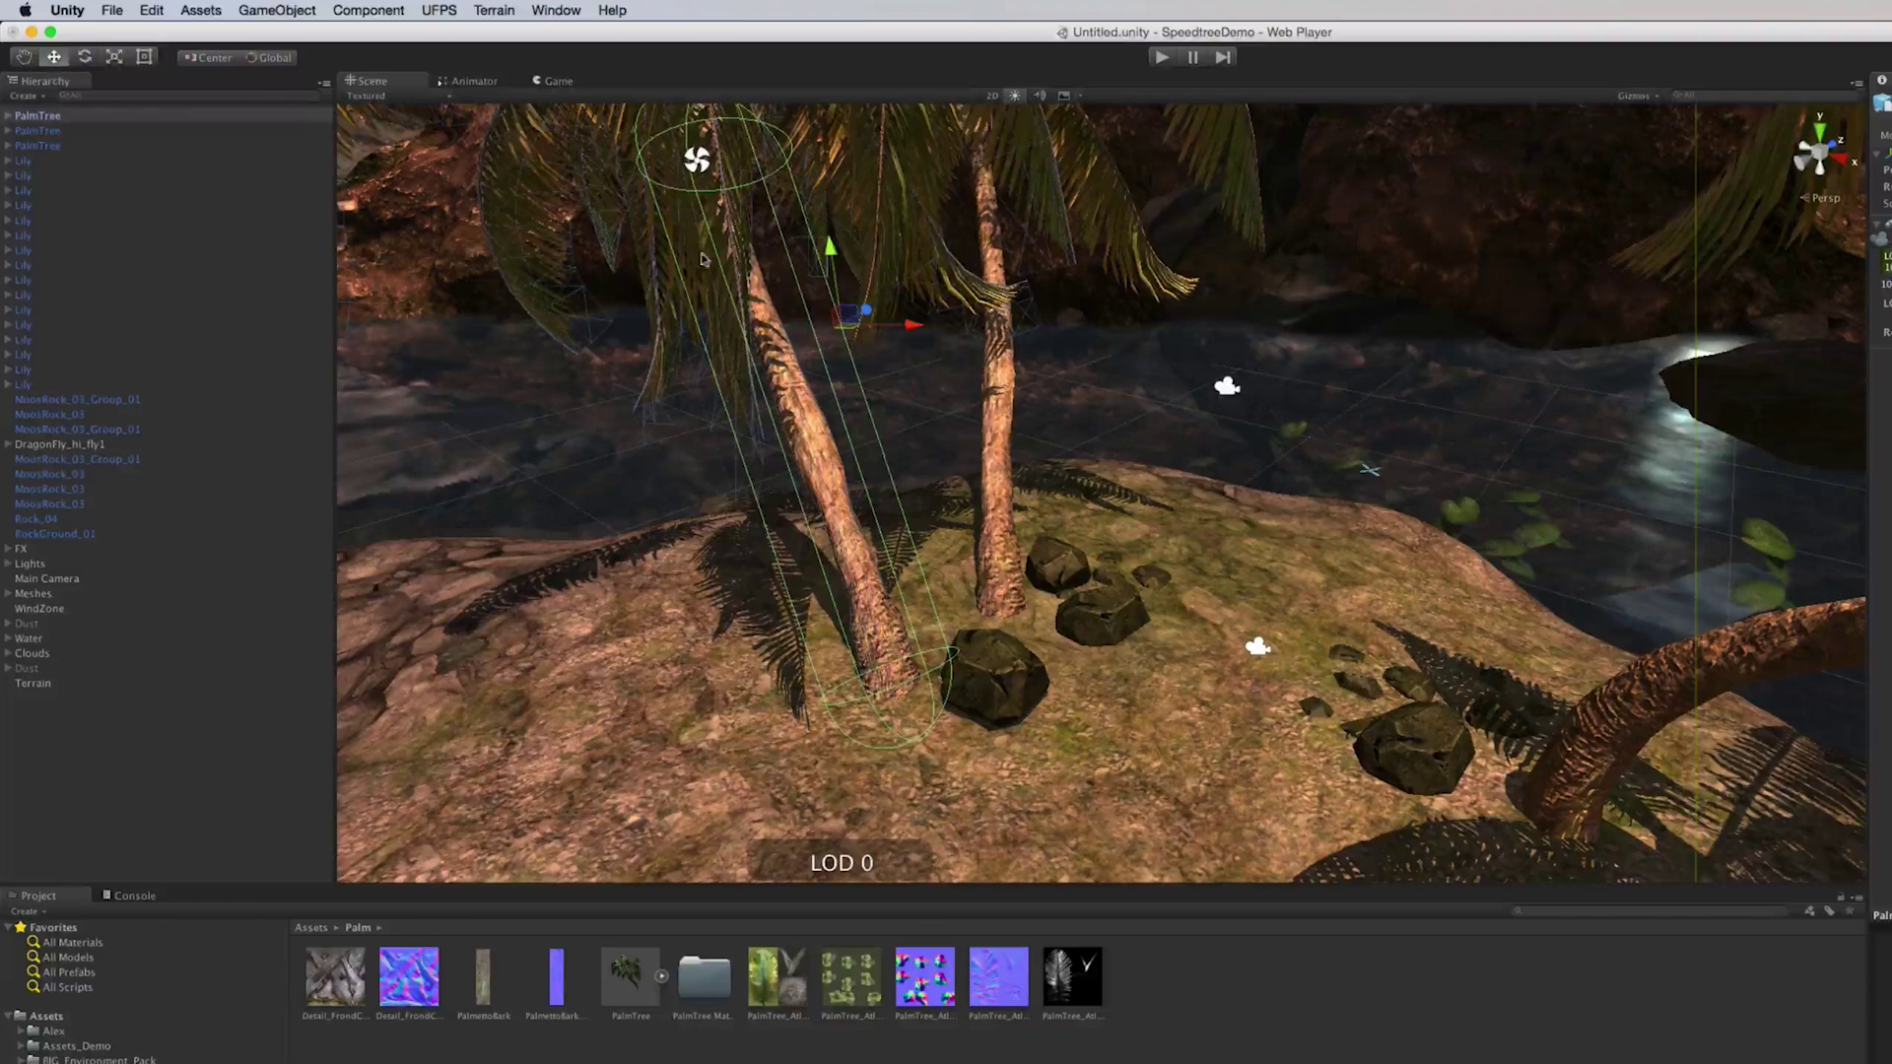
{"action": "left_click_drag", "start_coordinate": [830, 250], "coordinate": [831, 280]}
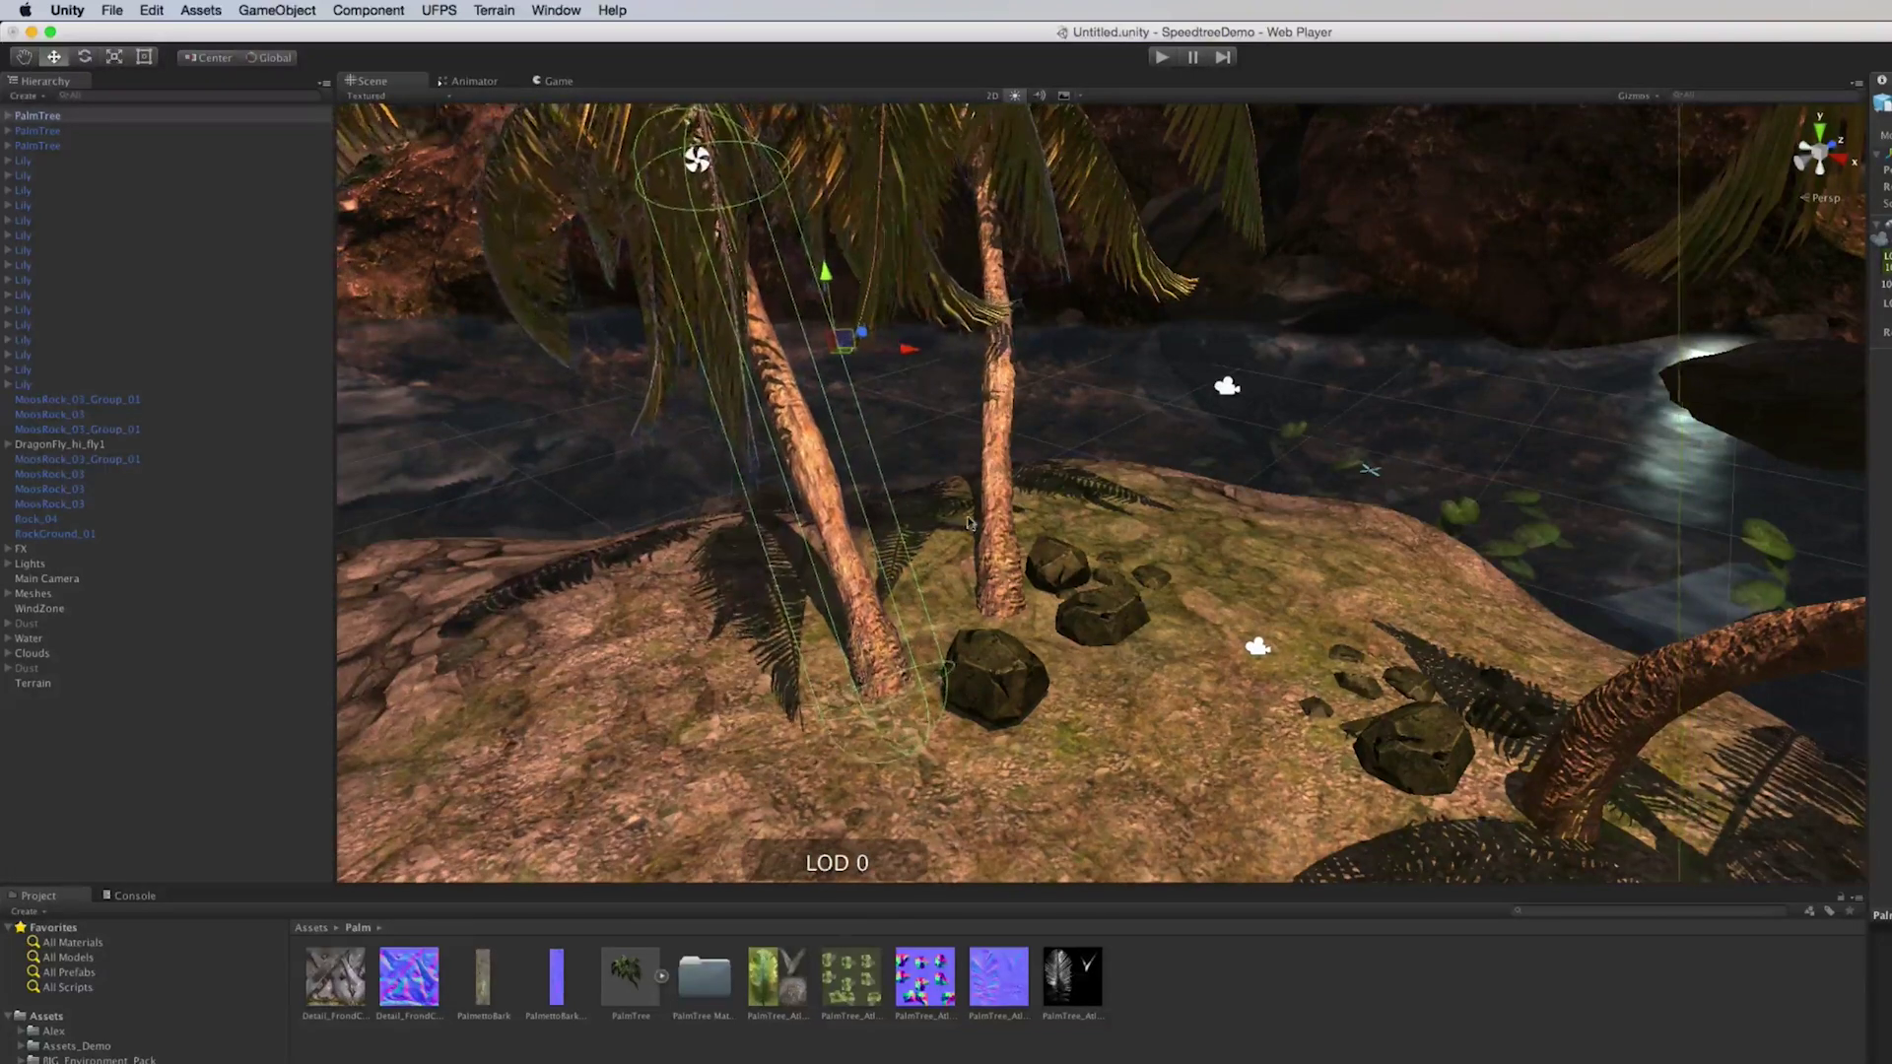
Step: Duplicate the third palm and move the copy to the open ground at the far end of the island
{"action": "scroll", "coordinate": [1015, 614], "scroll_direction": "down", "scroll_amount": 5}
{"action": "left_click_drag", "start_coordinate": [1017, 616], "coordinate": [1153, 606], "text": "alt"}
{"action": "middle_click_drag", "start_coordinate": [1153, 606], "coordinate": [1172, 677]}
{"action": "left_click", "coordinate": [152, 10]}
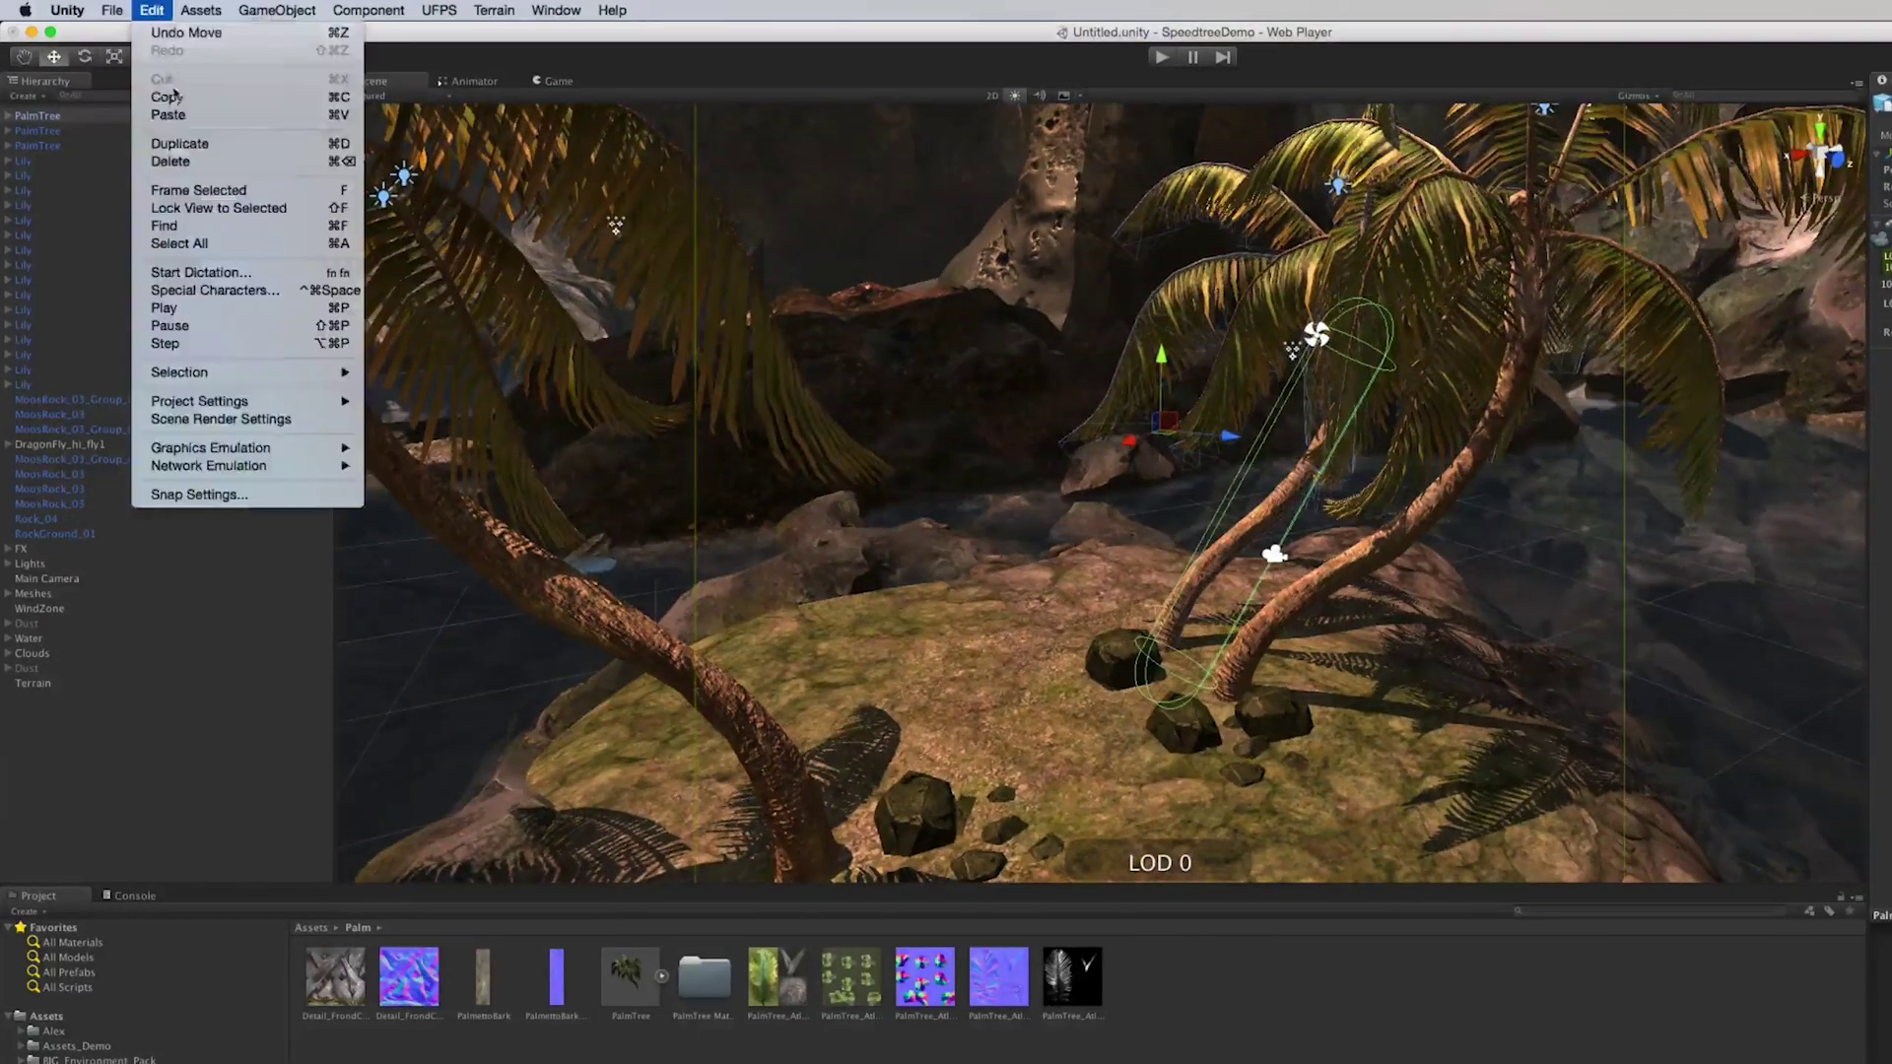
{"action": "left_click", "coordinate": [177, 143]}
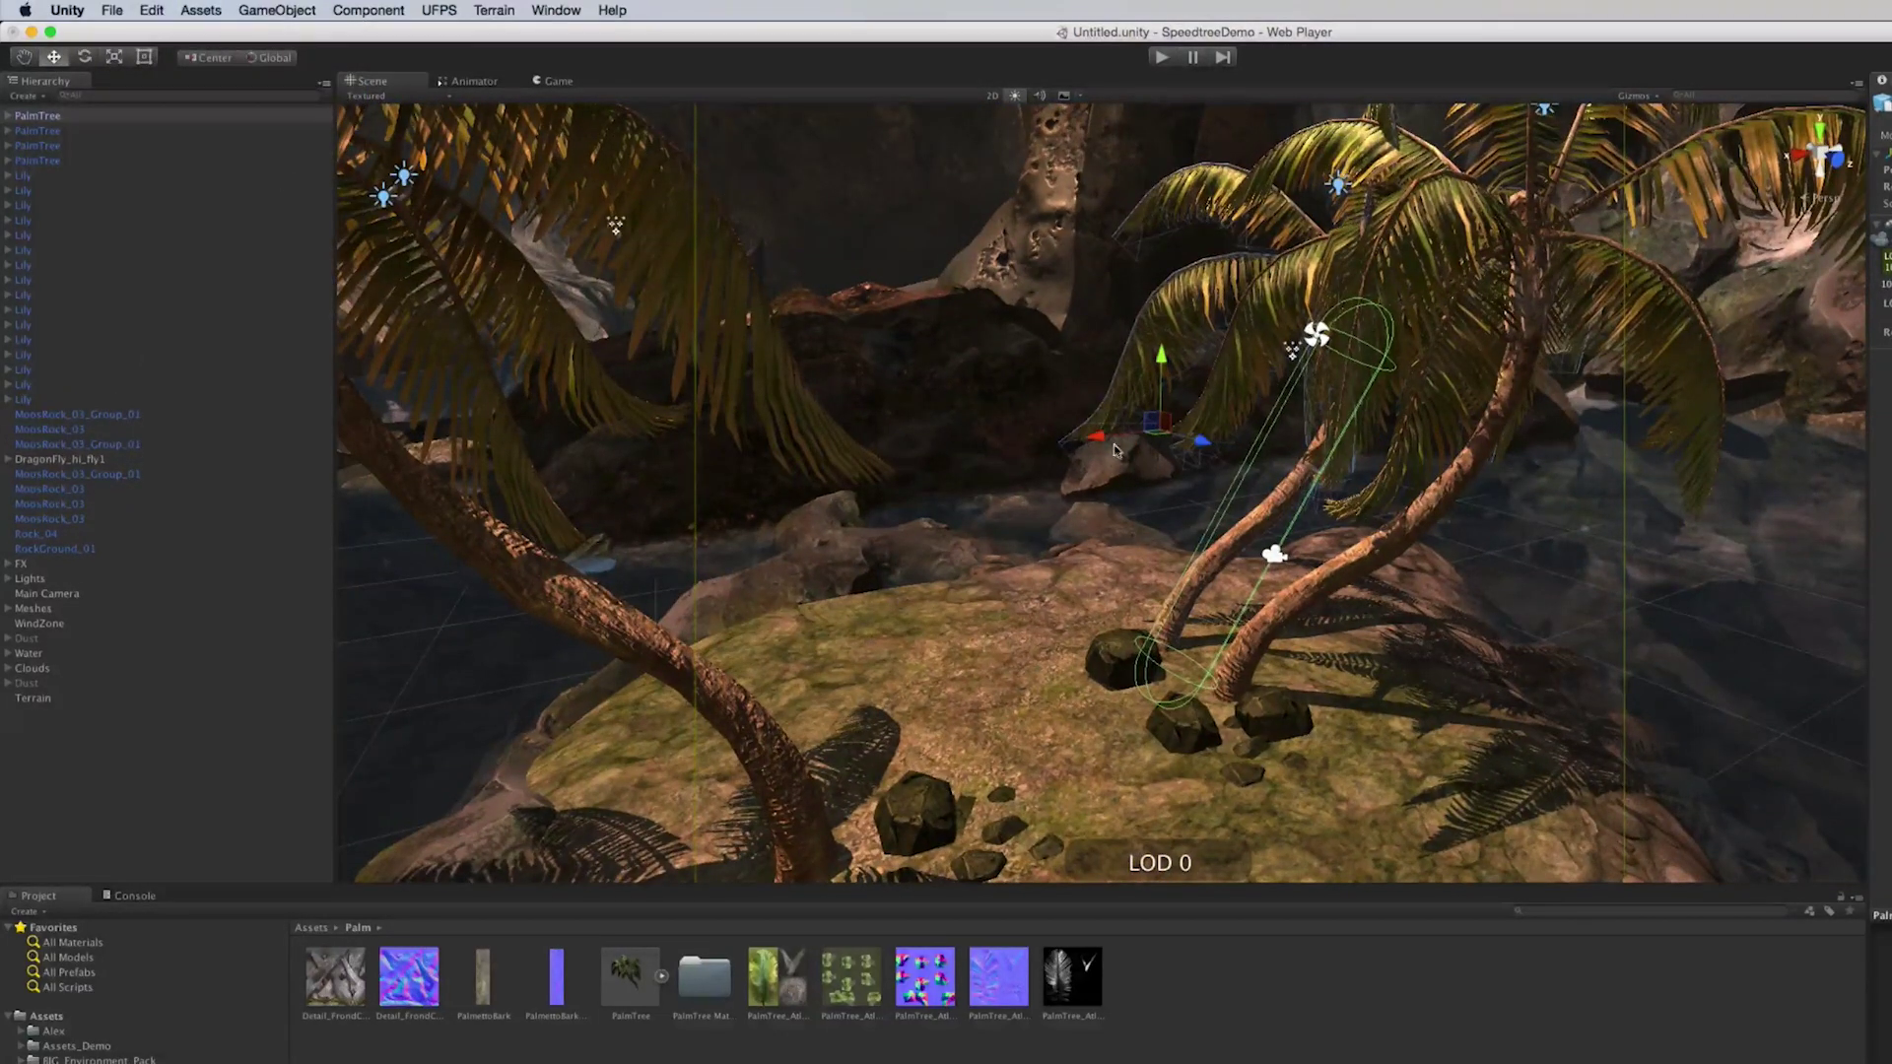
{"action": "left_click_drag", "start_coordinate": [1161, 439], "coordinate": [840, 430]}
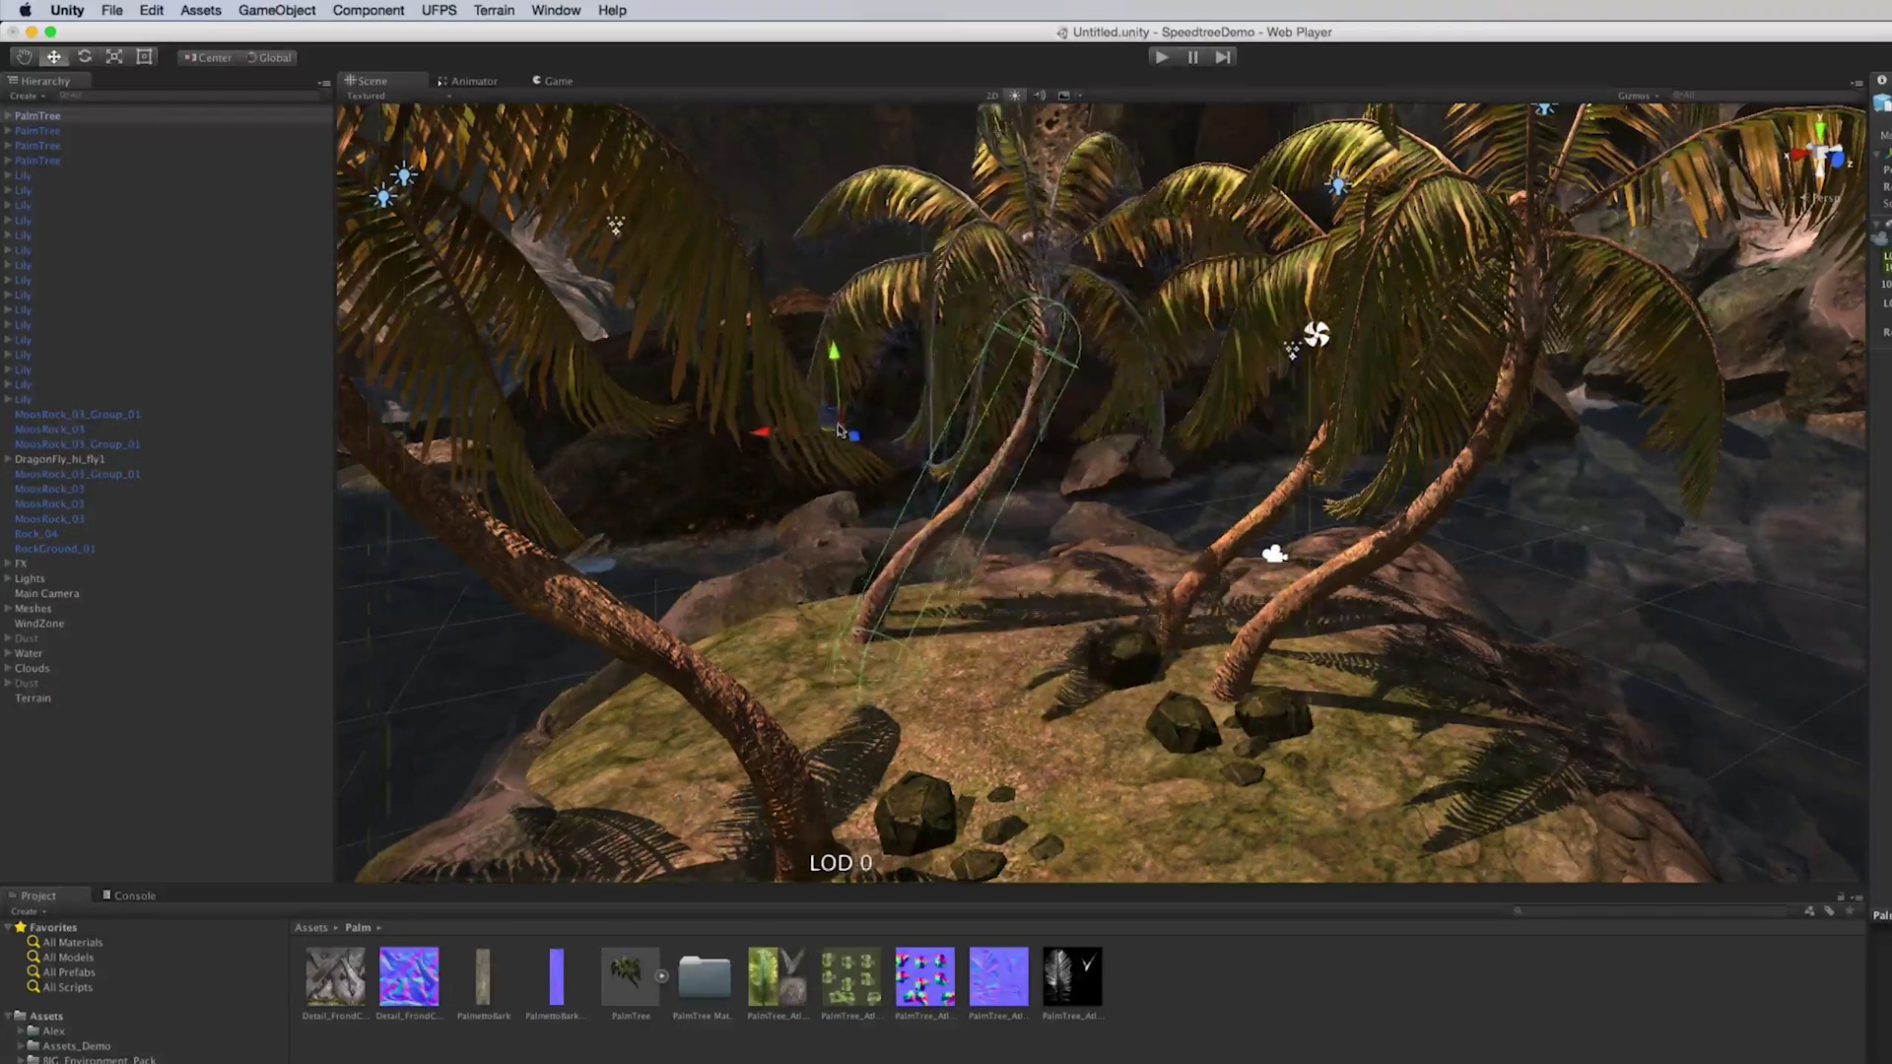
Step: Rotate the fourth palm about its vertical axis so it leans the opposite way, and sink its base slightly into the ground
{"action": "left_click", "coordinate": [85, 59]}
{"action": "left_click_drag", "start_coordinate": [828, 437], "coordinate": [1188, 443]}
{"action": "scroll", "coordinate": [1057, 699], "scroll_direction": "down", "scroll_amount": 5}
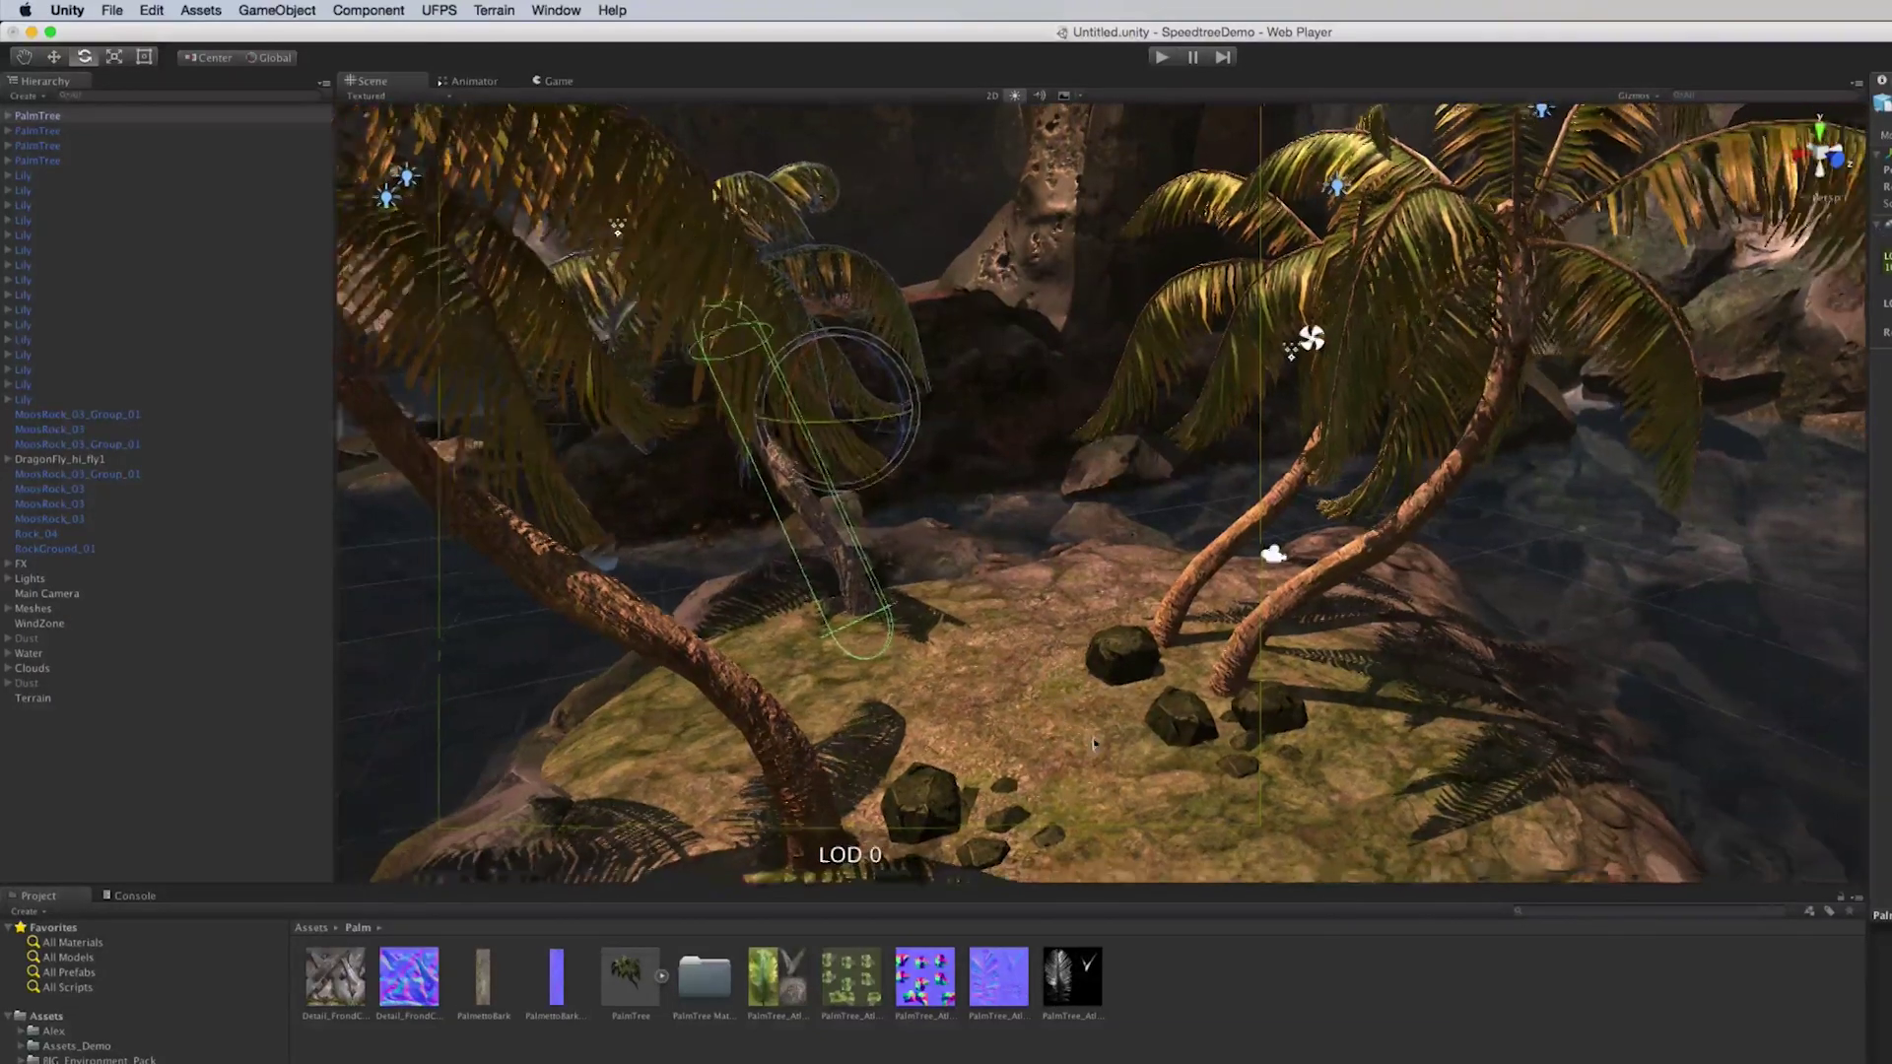
{"action": "left_click_drag", "start_coordinate": [1058, 700], "coordinate": [977, 744], "text": "alt"}
{"action": "left_click_drag", "start_coordinate": [995, 429], "coordinate": [519, 363], "text": "alt"}
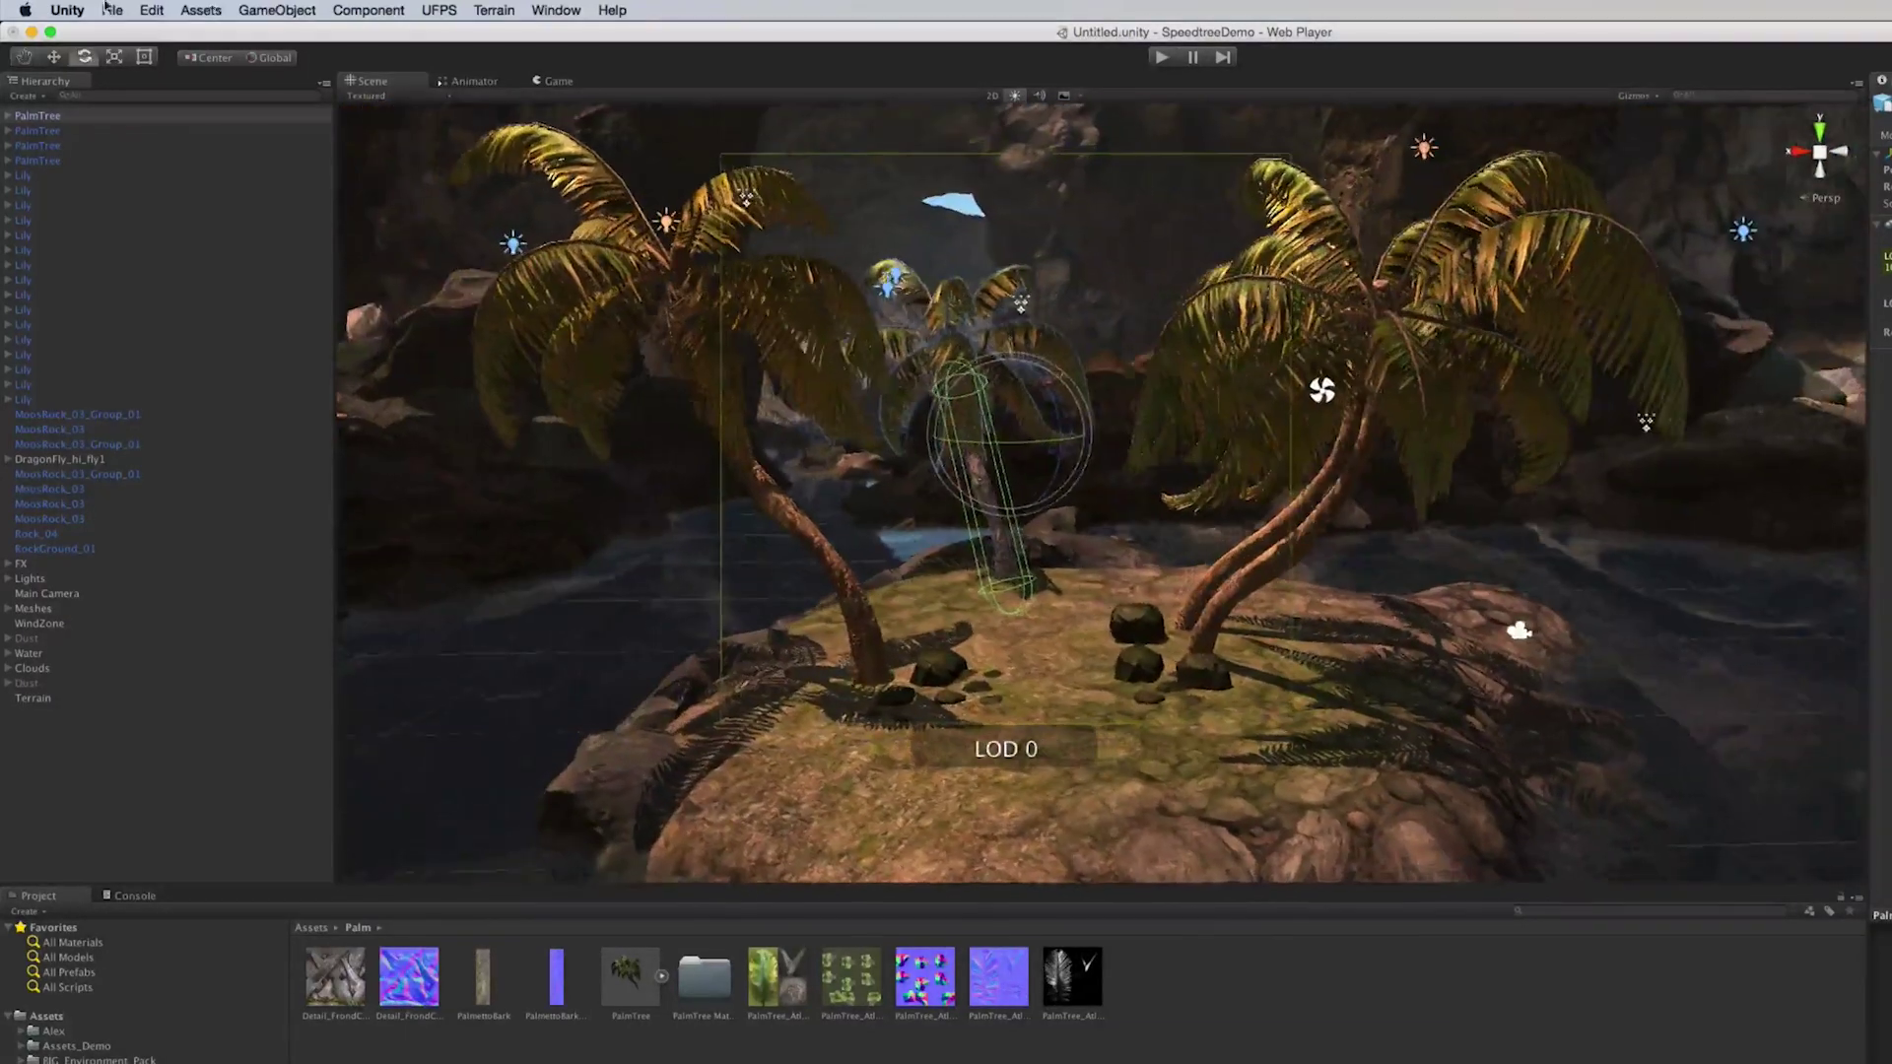
{"action": "key", "text": "w"}
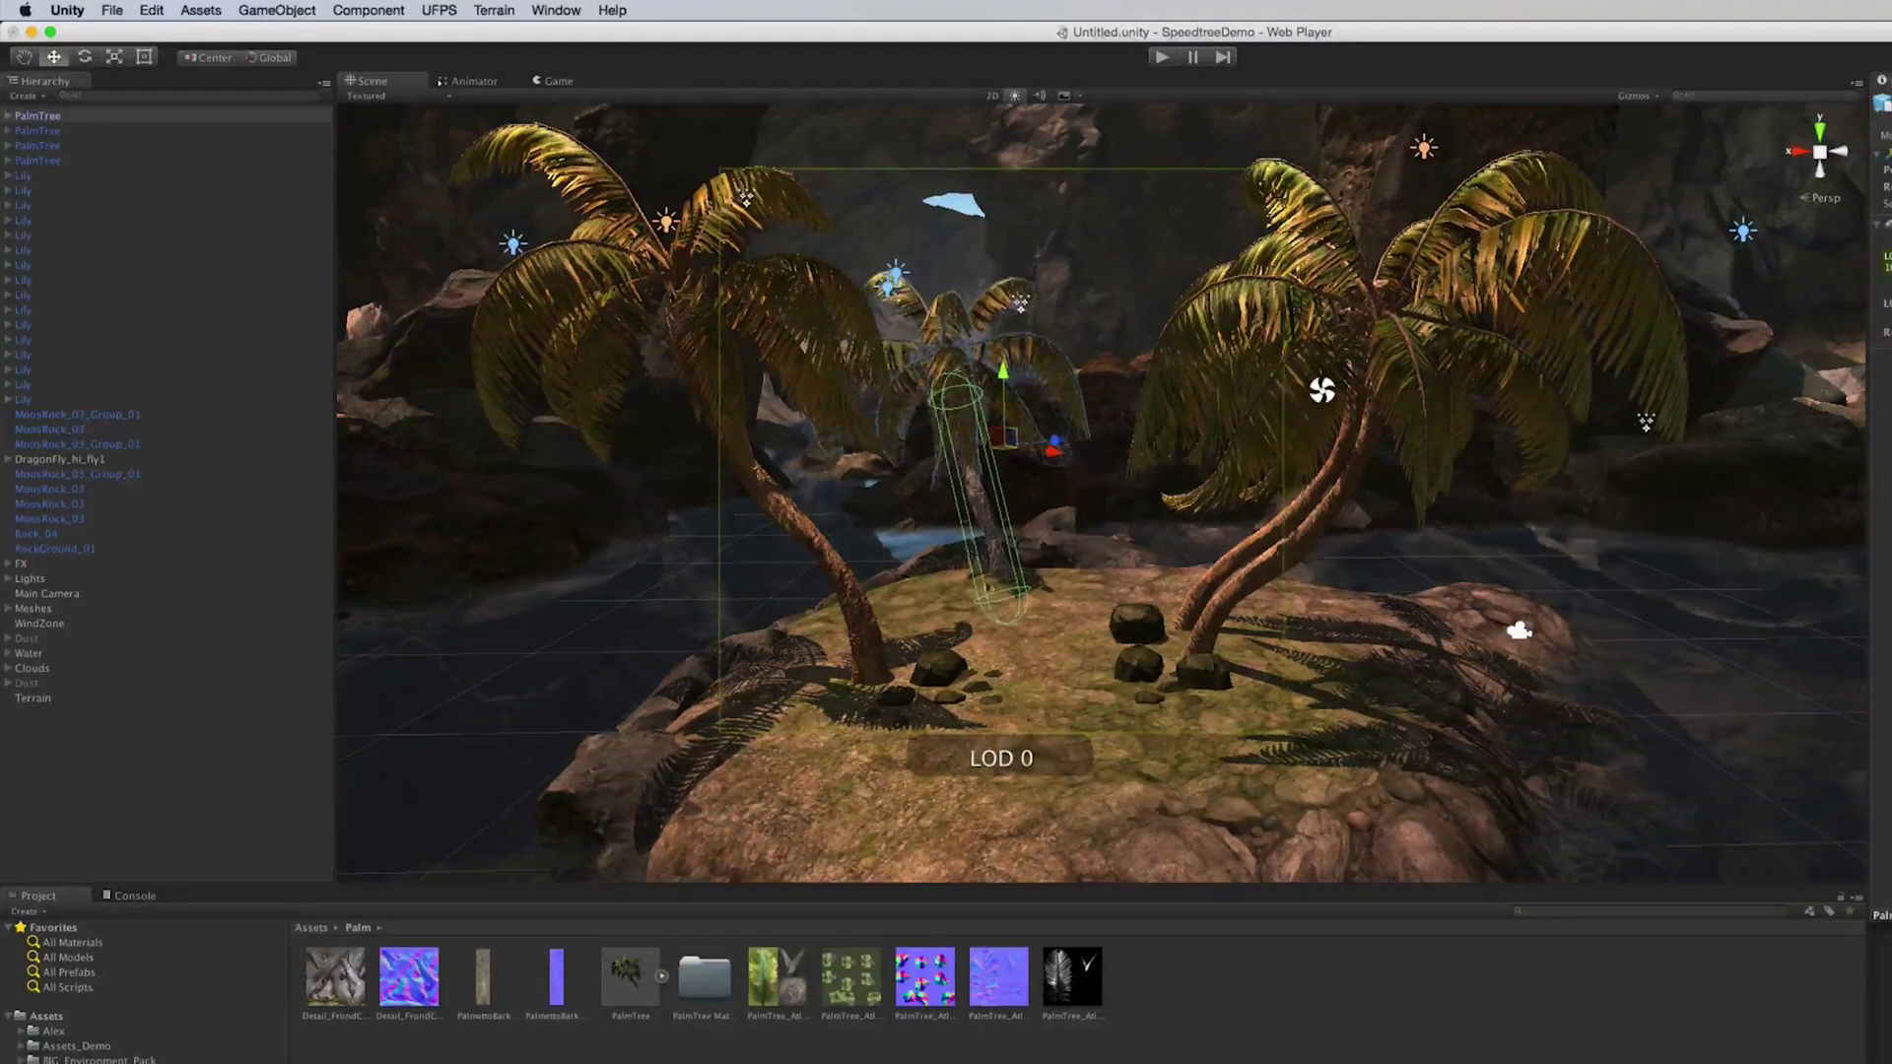
Step: Select the rear palm of the pair by the three larger rocks and shift it slightly toward them
{"action": "left_click", "coordinate": [1072, 672]}
{"action": "left_click_drag", "start_coordinate": [1072, 672], "coordinate": [1206, 731], "text": "alt"}
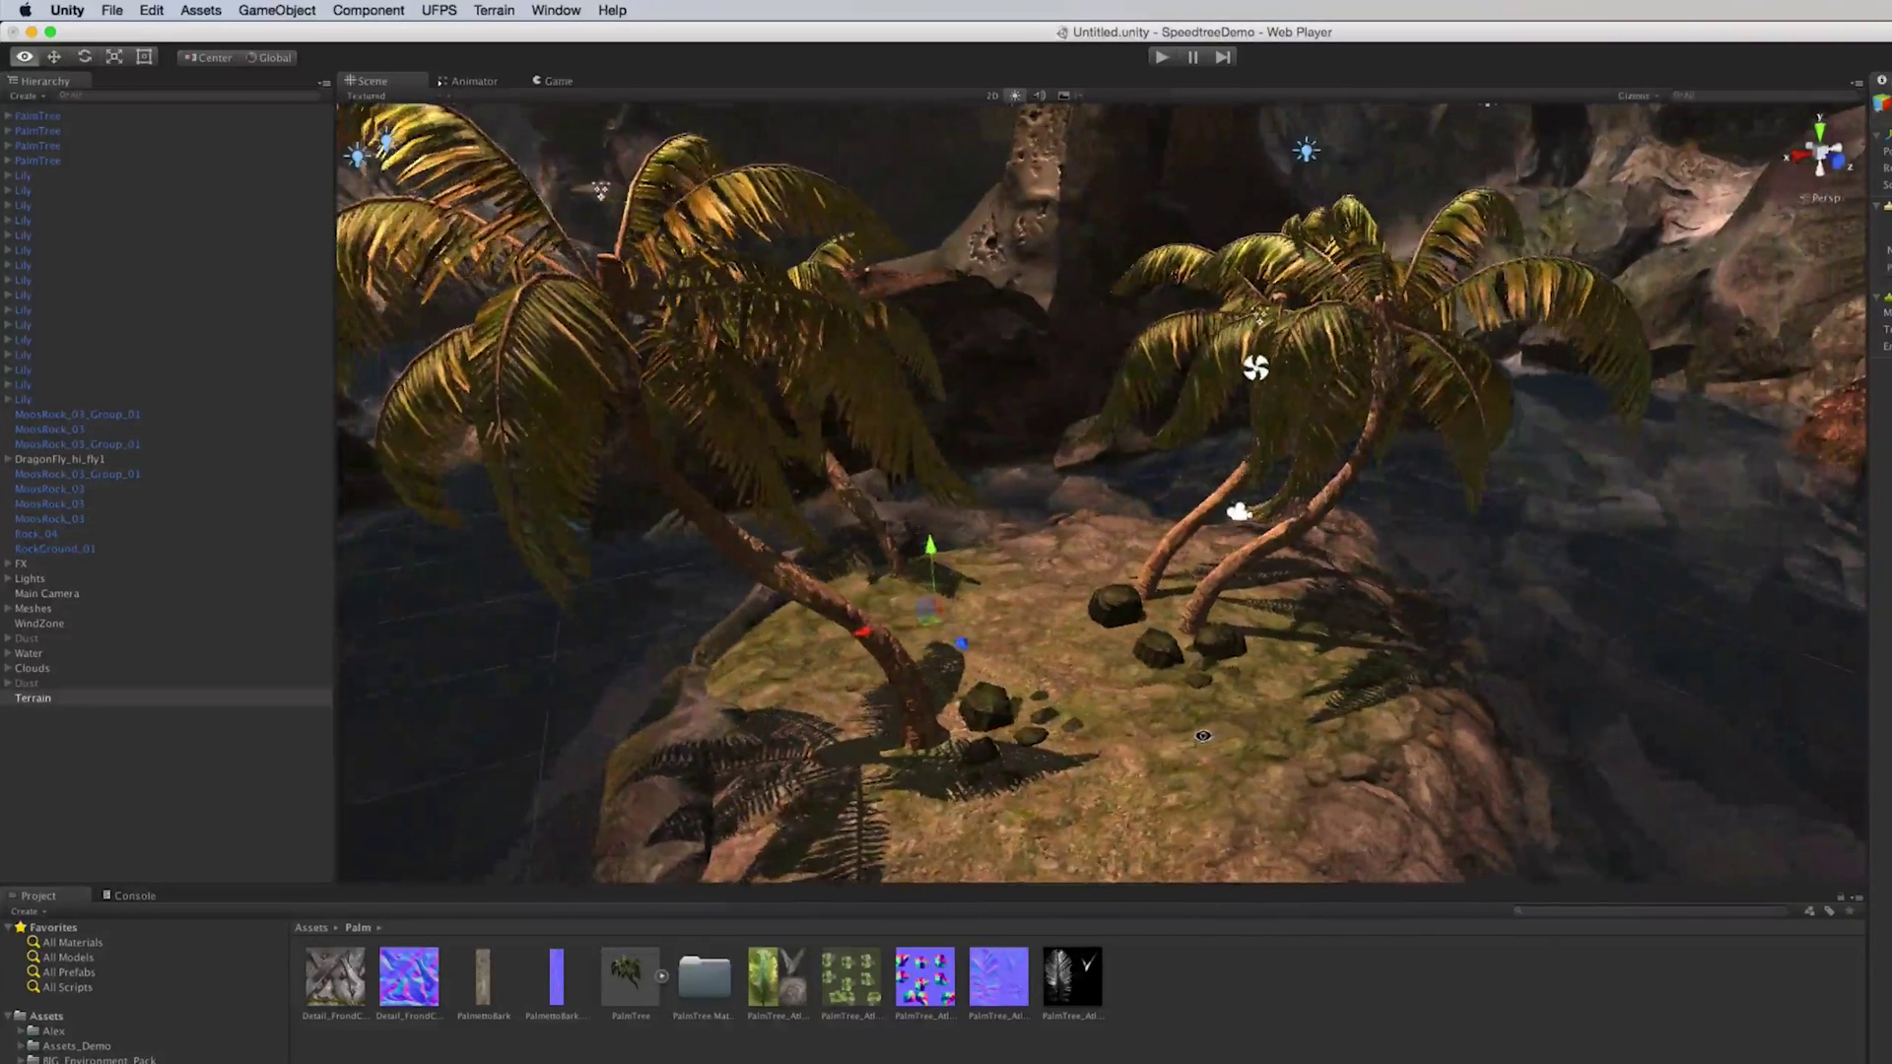
{"action": "left_click", "coordinate": [1187, 532]}
{"action": "left_click", "coordinate": [1189, 530]}
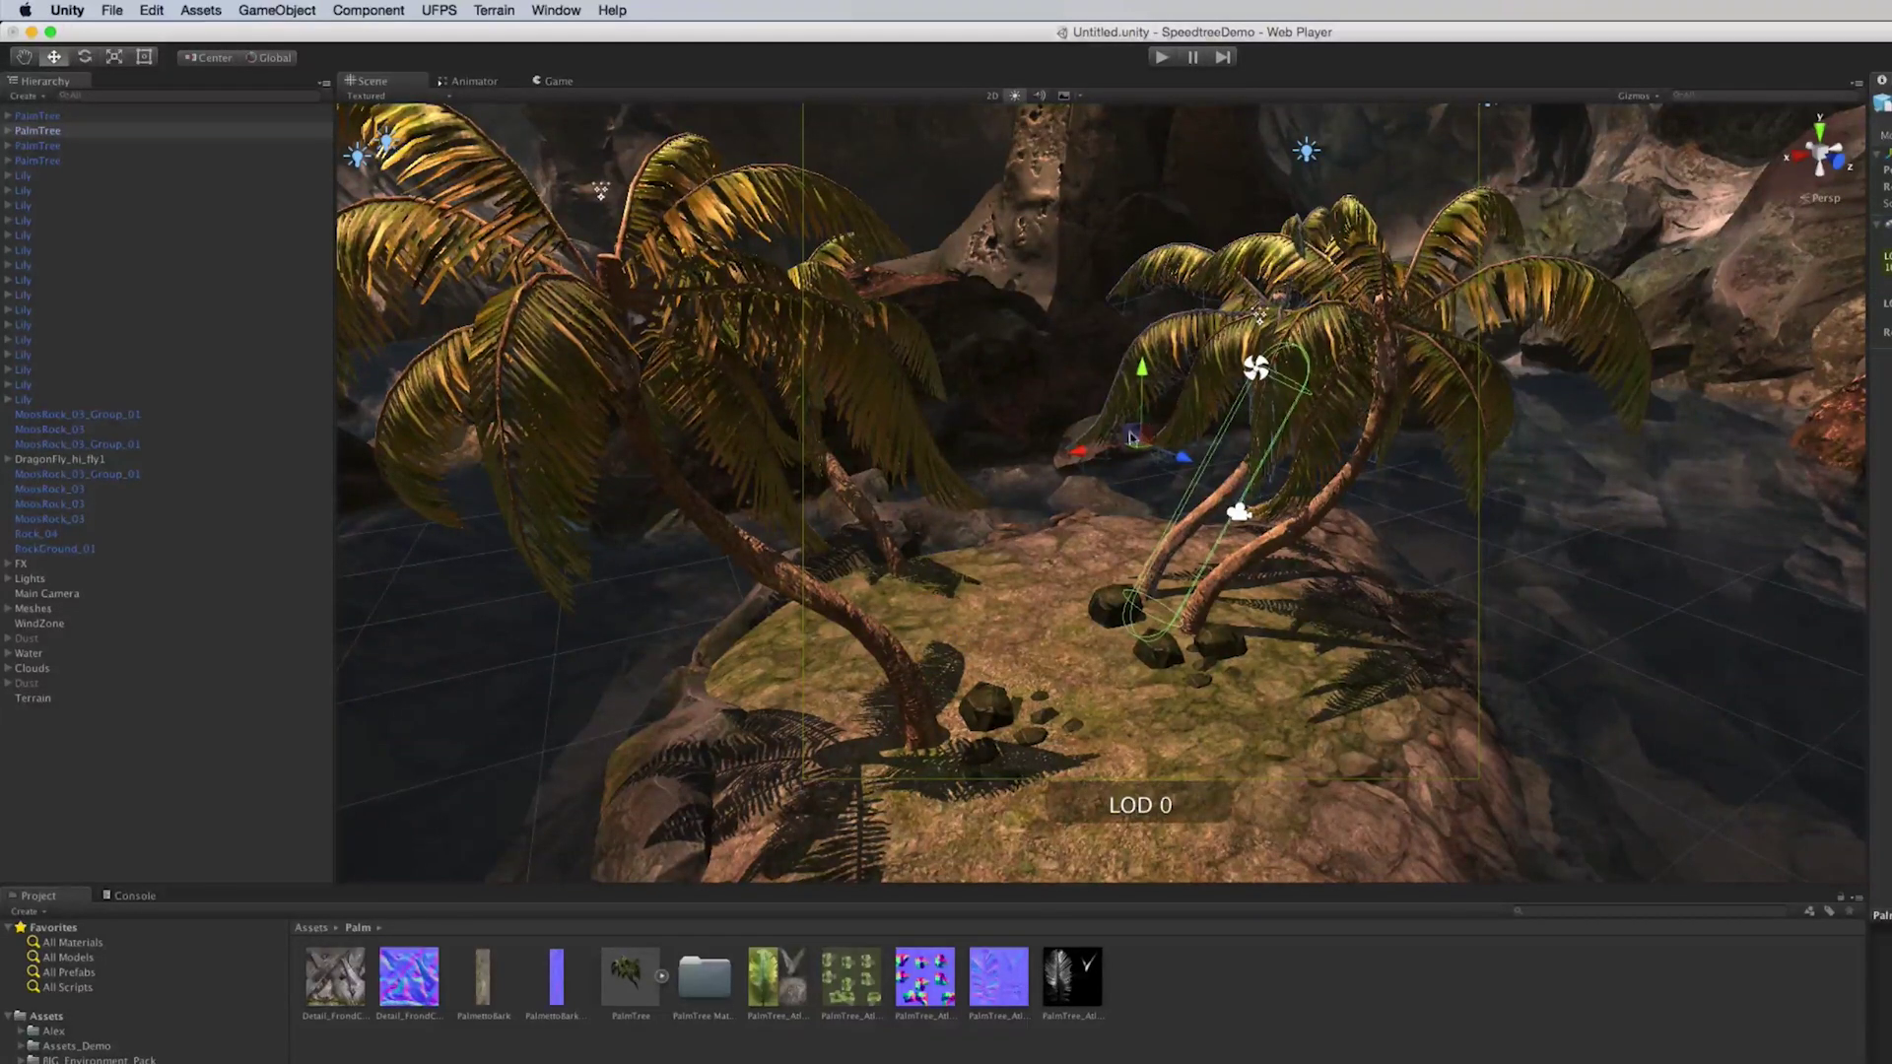
{"action": "left_click_drag", "start_coordinate": [1131, 438], "coordinate": [1139, 471]}
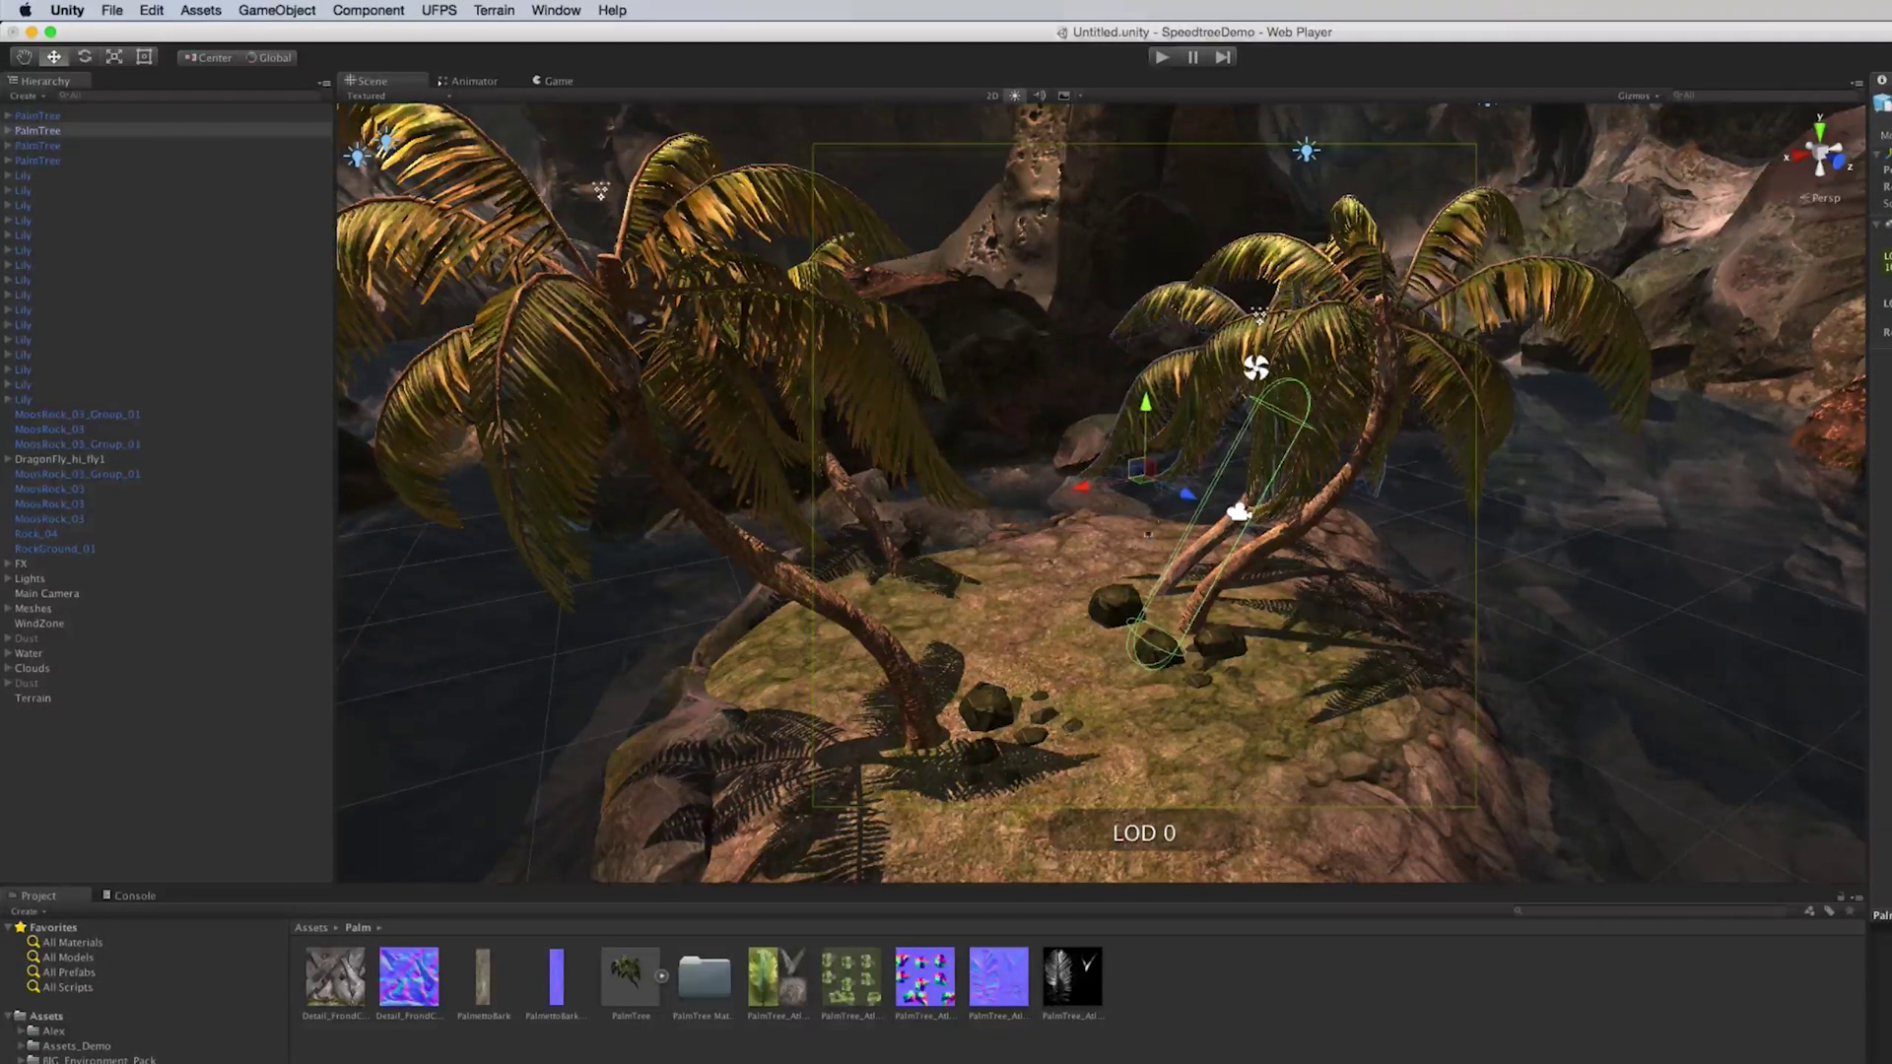
Step: Rotate that rear palm slightly, move it a little further in among the three larger rocks, and deselect it
{"action": "left_click", "coordinate": [85, 60]}
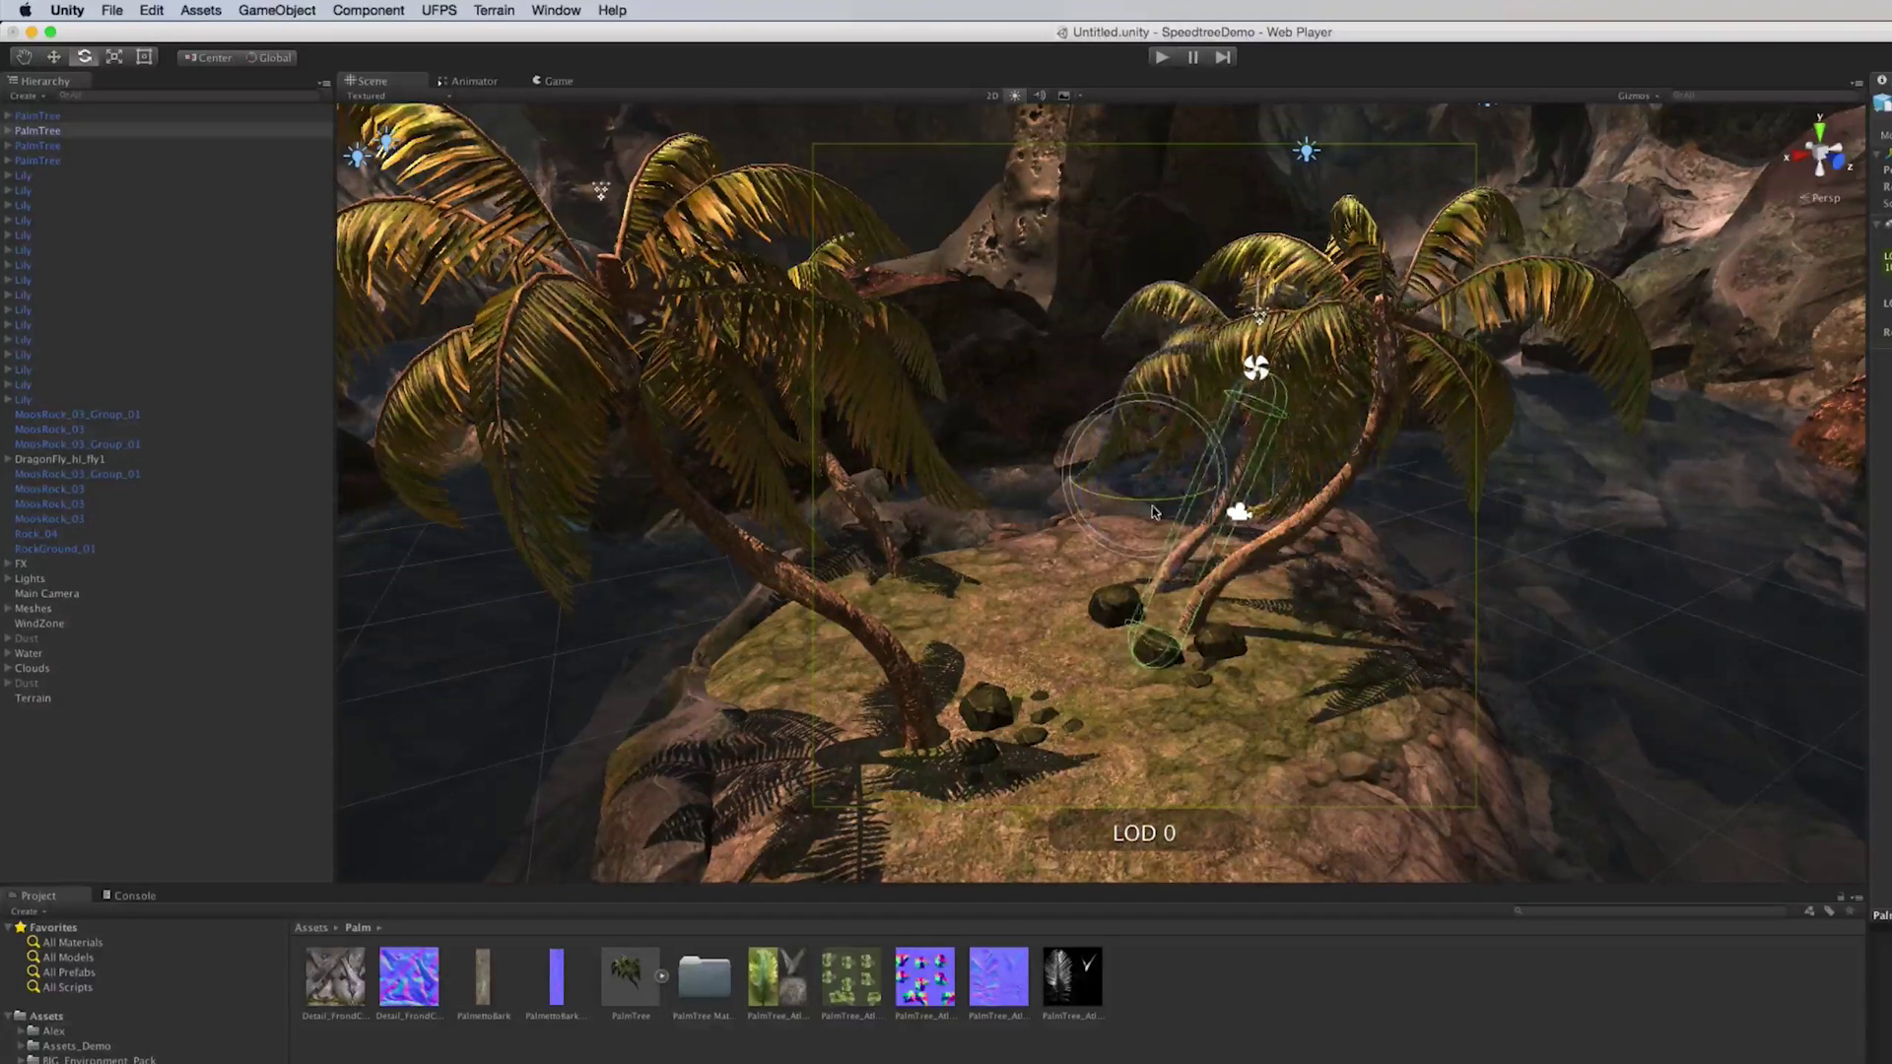
{"action": "left_click", "coordinate": [54, 59]}
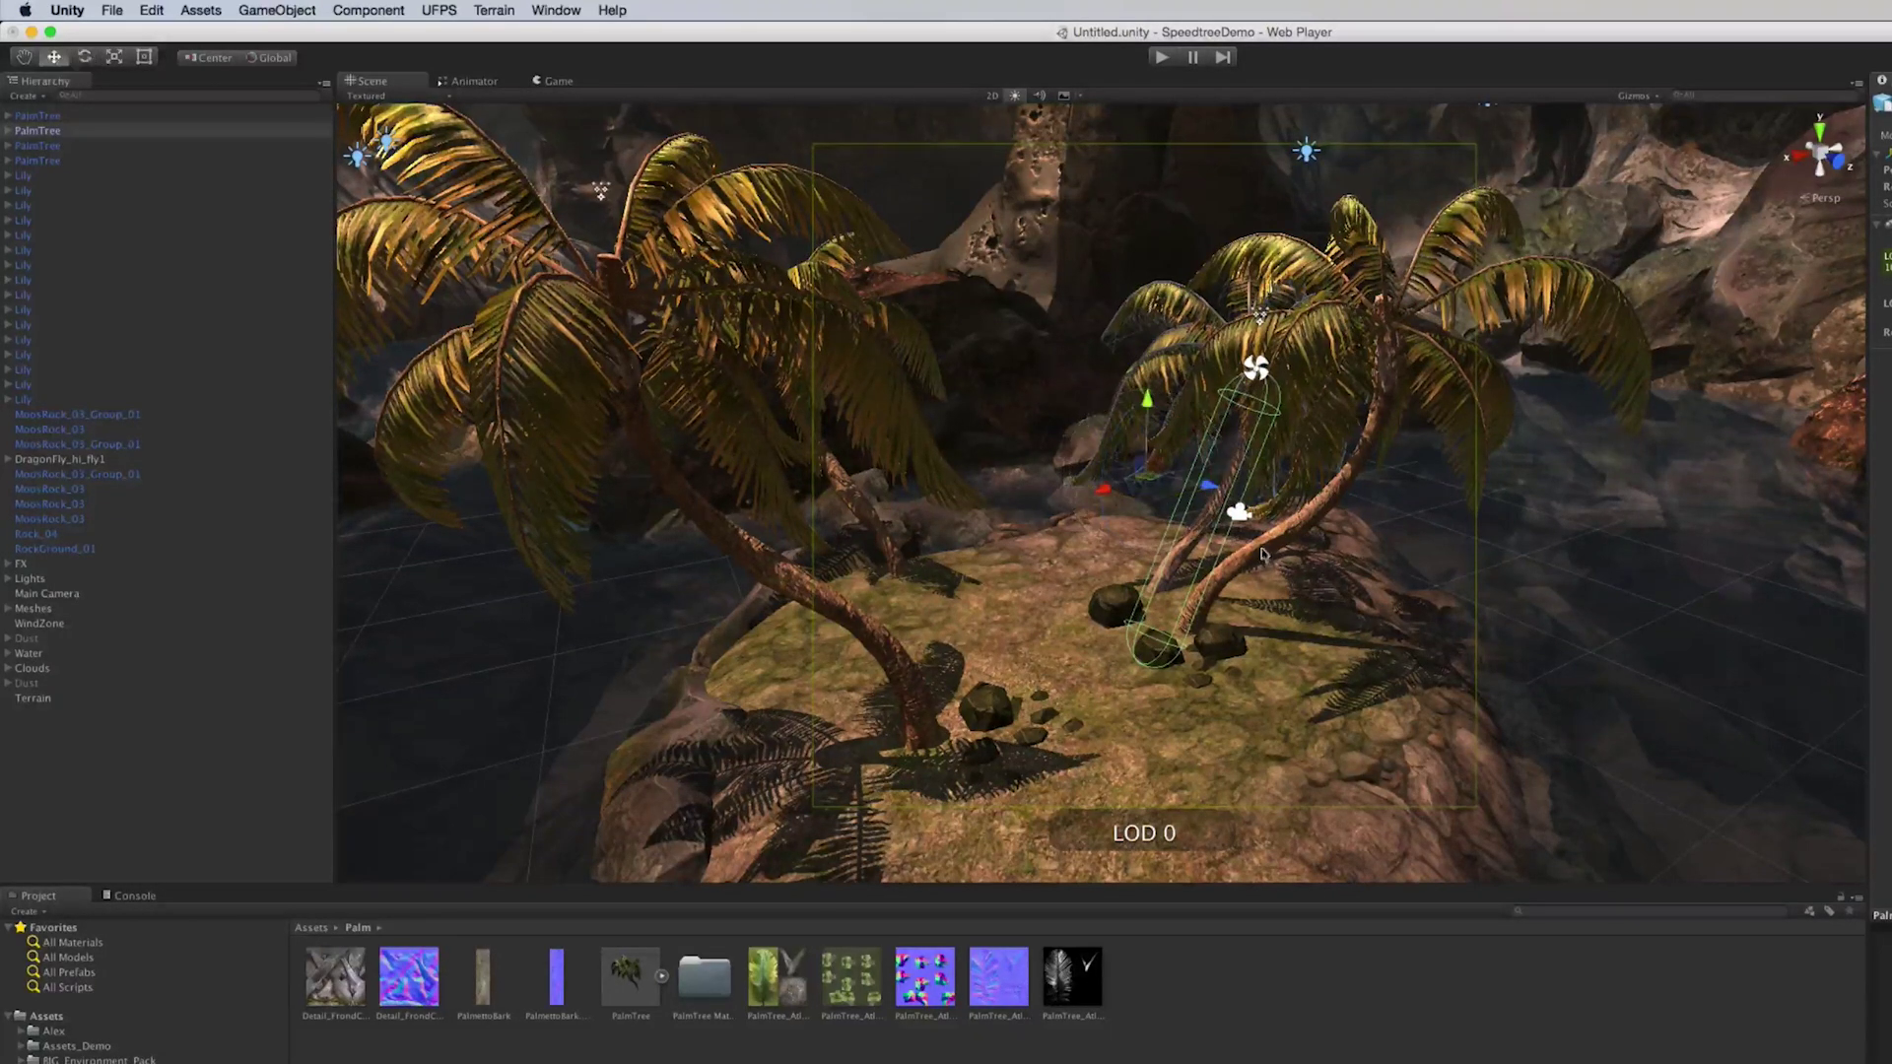
{"action": "left_click_drag", "start_coordinate": [1151, 484], "coordinate": [1149, 511]}
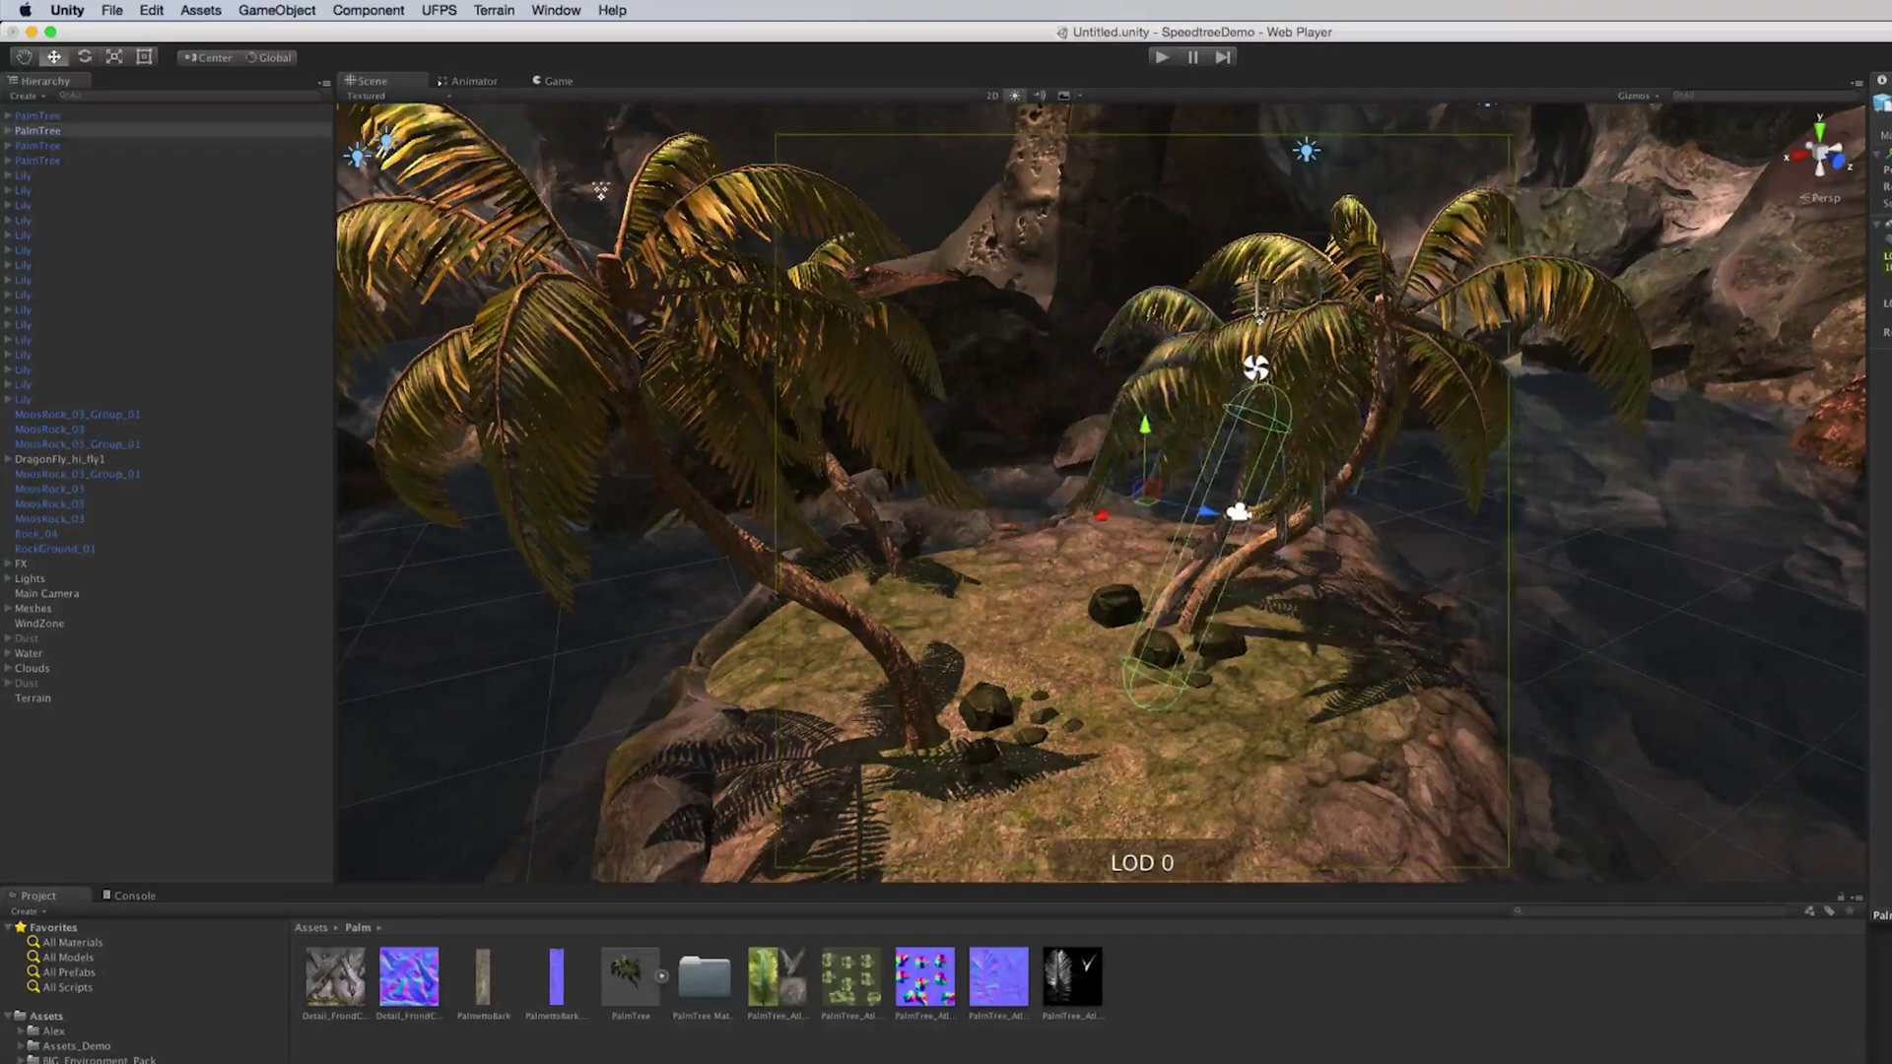
{"action": "left_click", "coordinate": [1371, 757]}
{"action": "left_click_drag", "start_coordinate": [1311, 739], "coordinate": [1094, 742], "text": "alt"}
{"action": "middle_click_drag", "start_coordinate": [1094, 742], "coordinate": [1095, 613], "text": "alt"}
{"action": "scroll", "coordinate": [1096, 613], "scroll_direction": "up", "scroll_amount": 5}
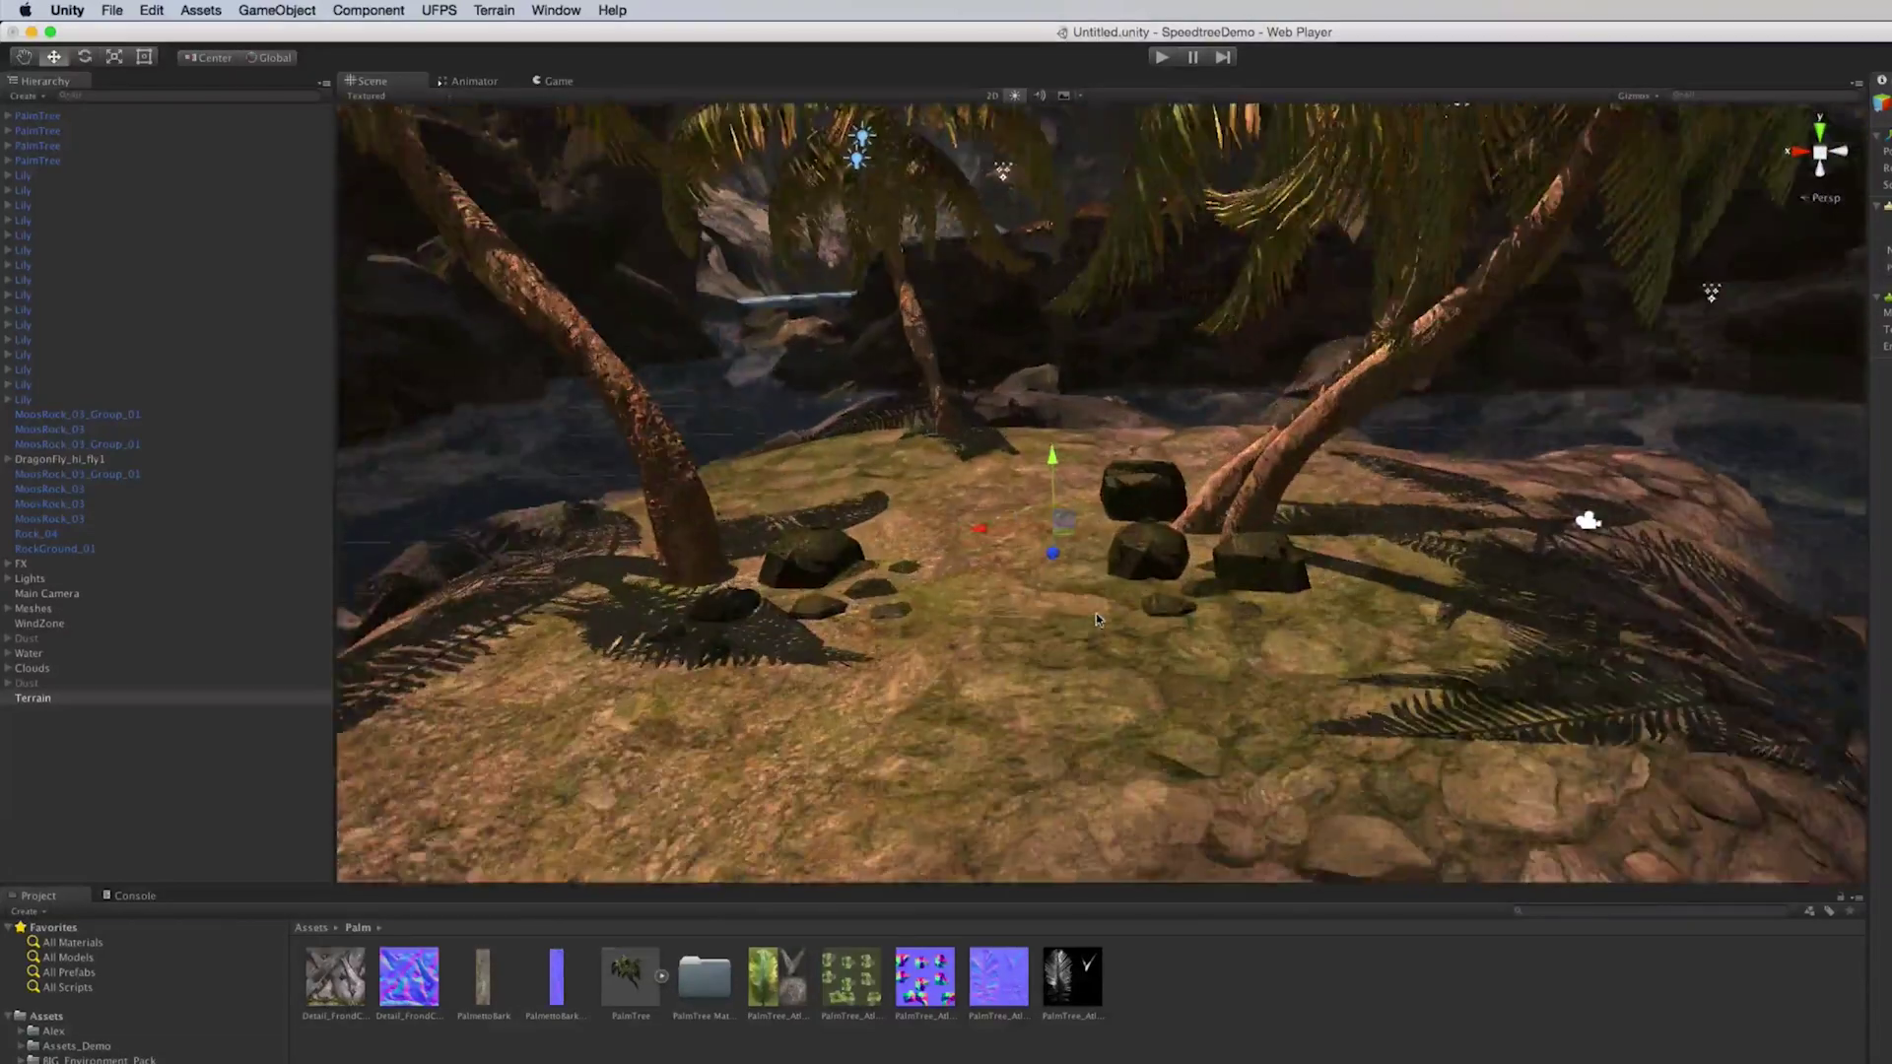
Step: Open the terrain settings and examine the Detail Resolution and Detail Resolution Per Patch values
{"action": "left_click_drag", "start_coordinate": [939, 643], "coordinate": [1026, 594], "text": "alt"}
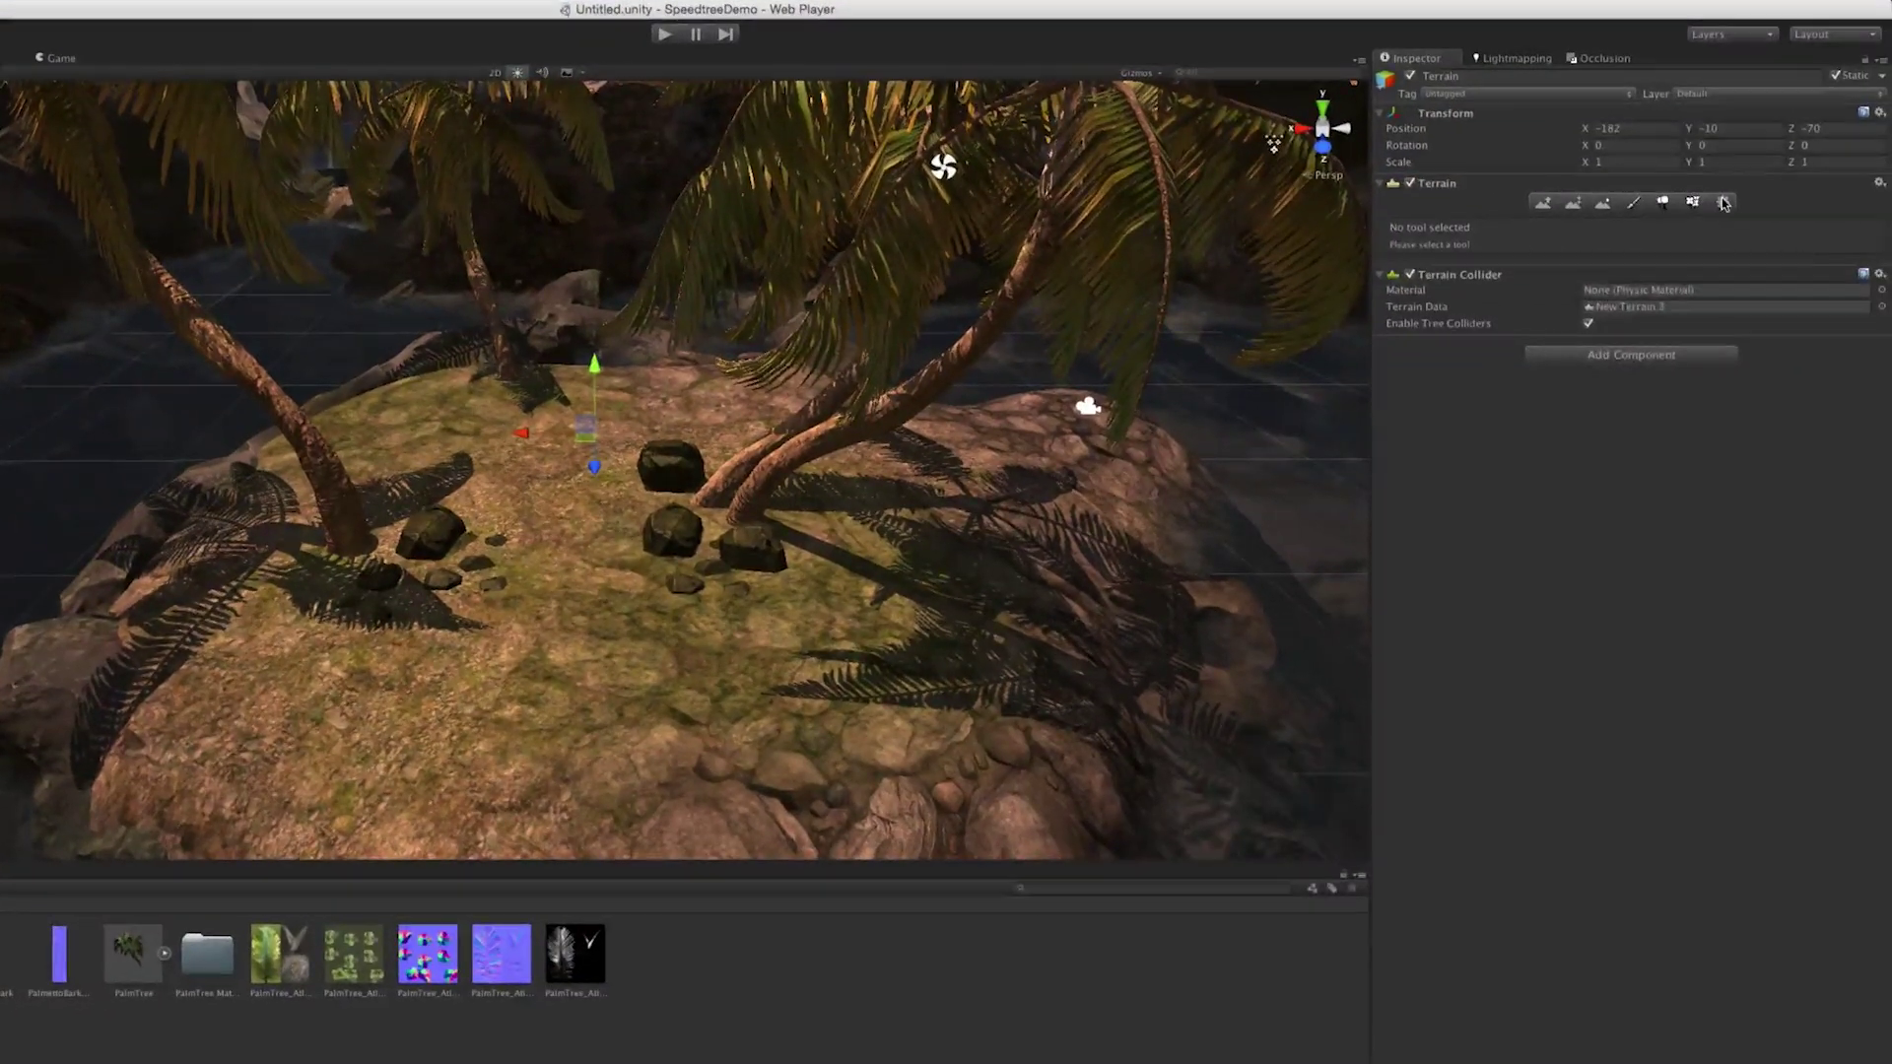
{"action": "left_click", "coordinate": [1891, 217]}
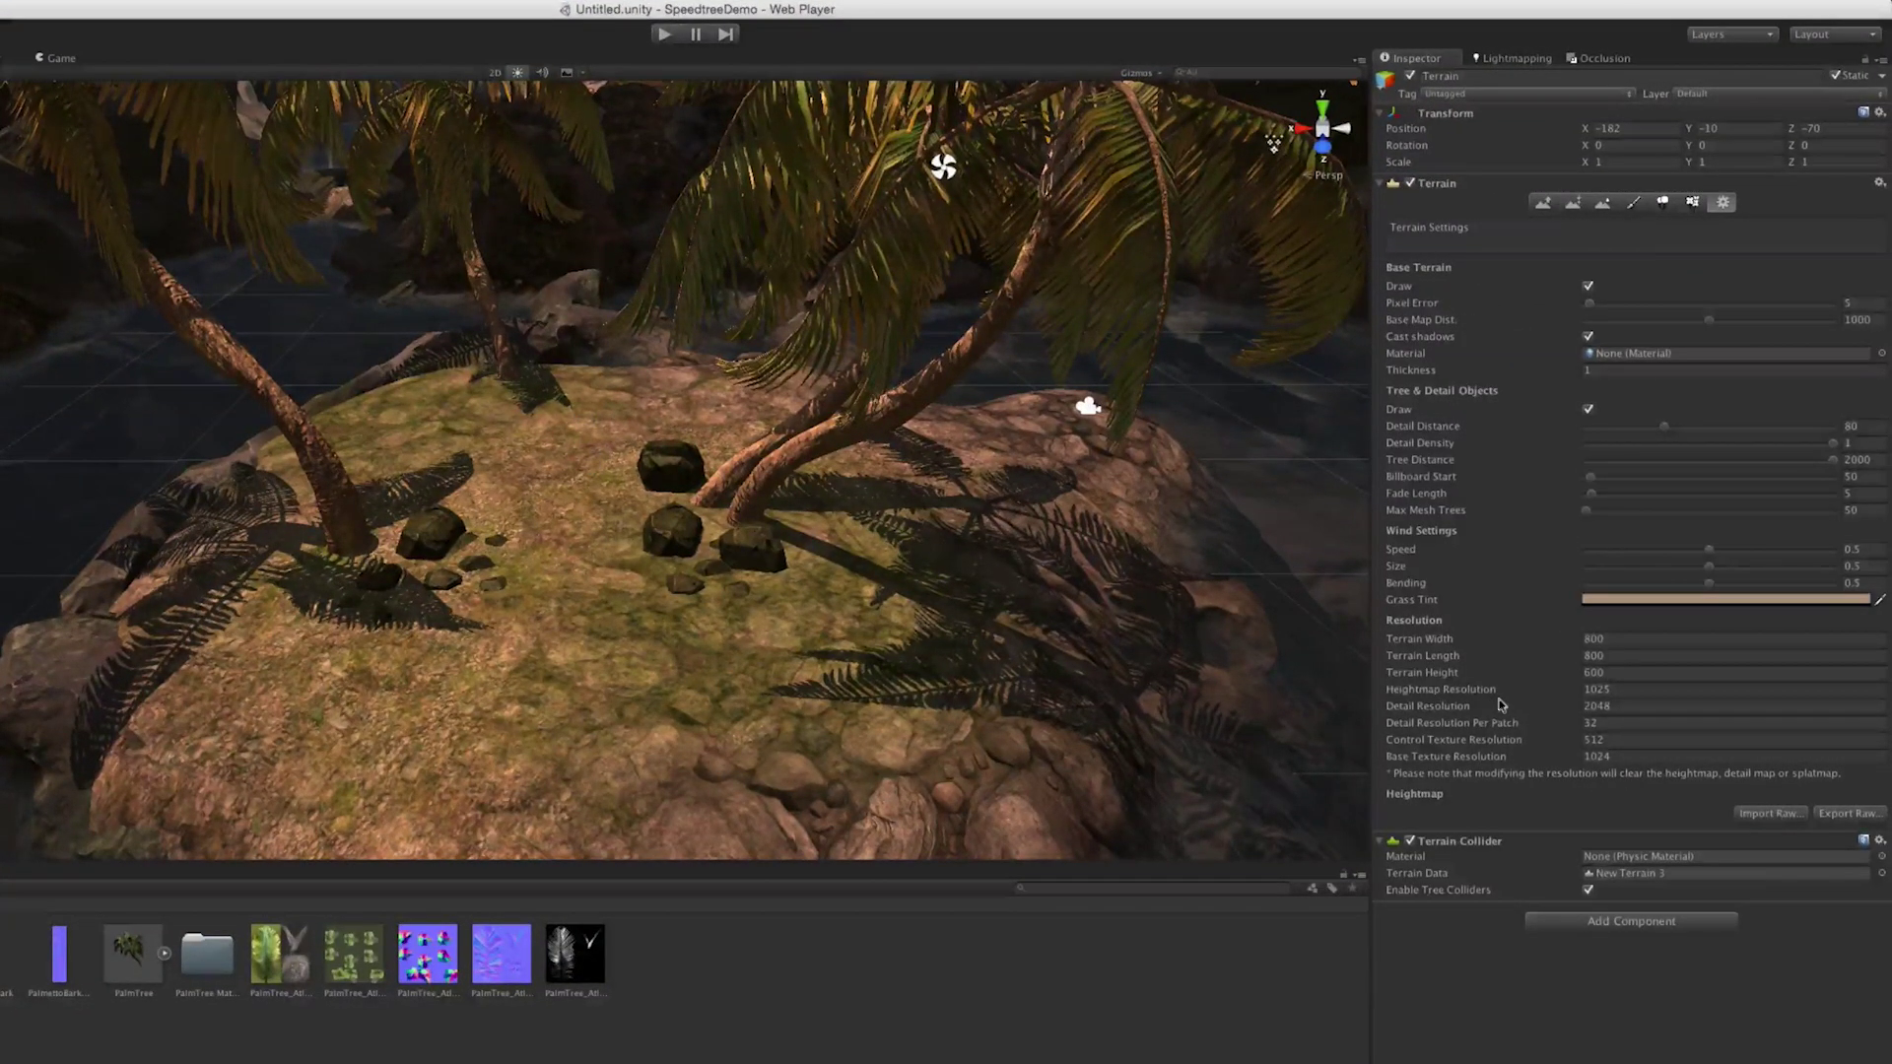
{"action": "left_click", "coordinate": [1409, 708]}
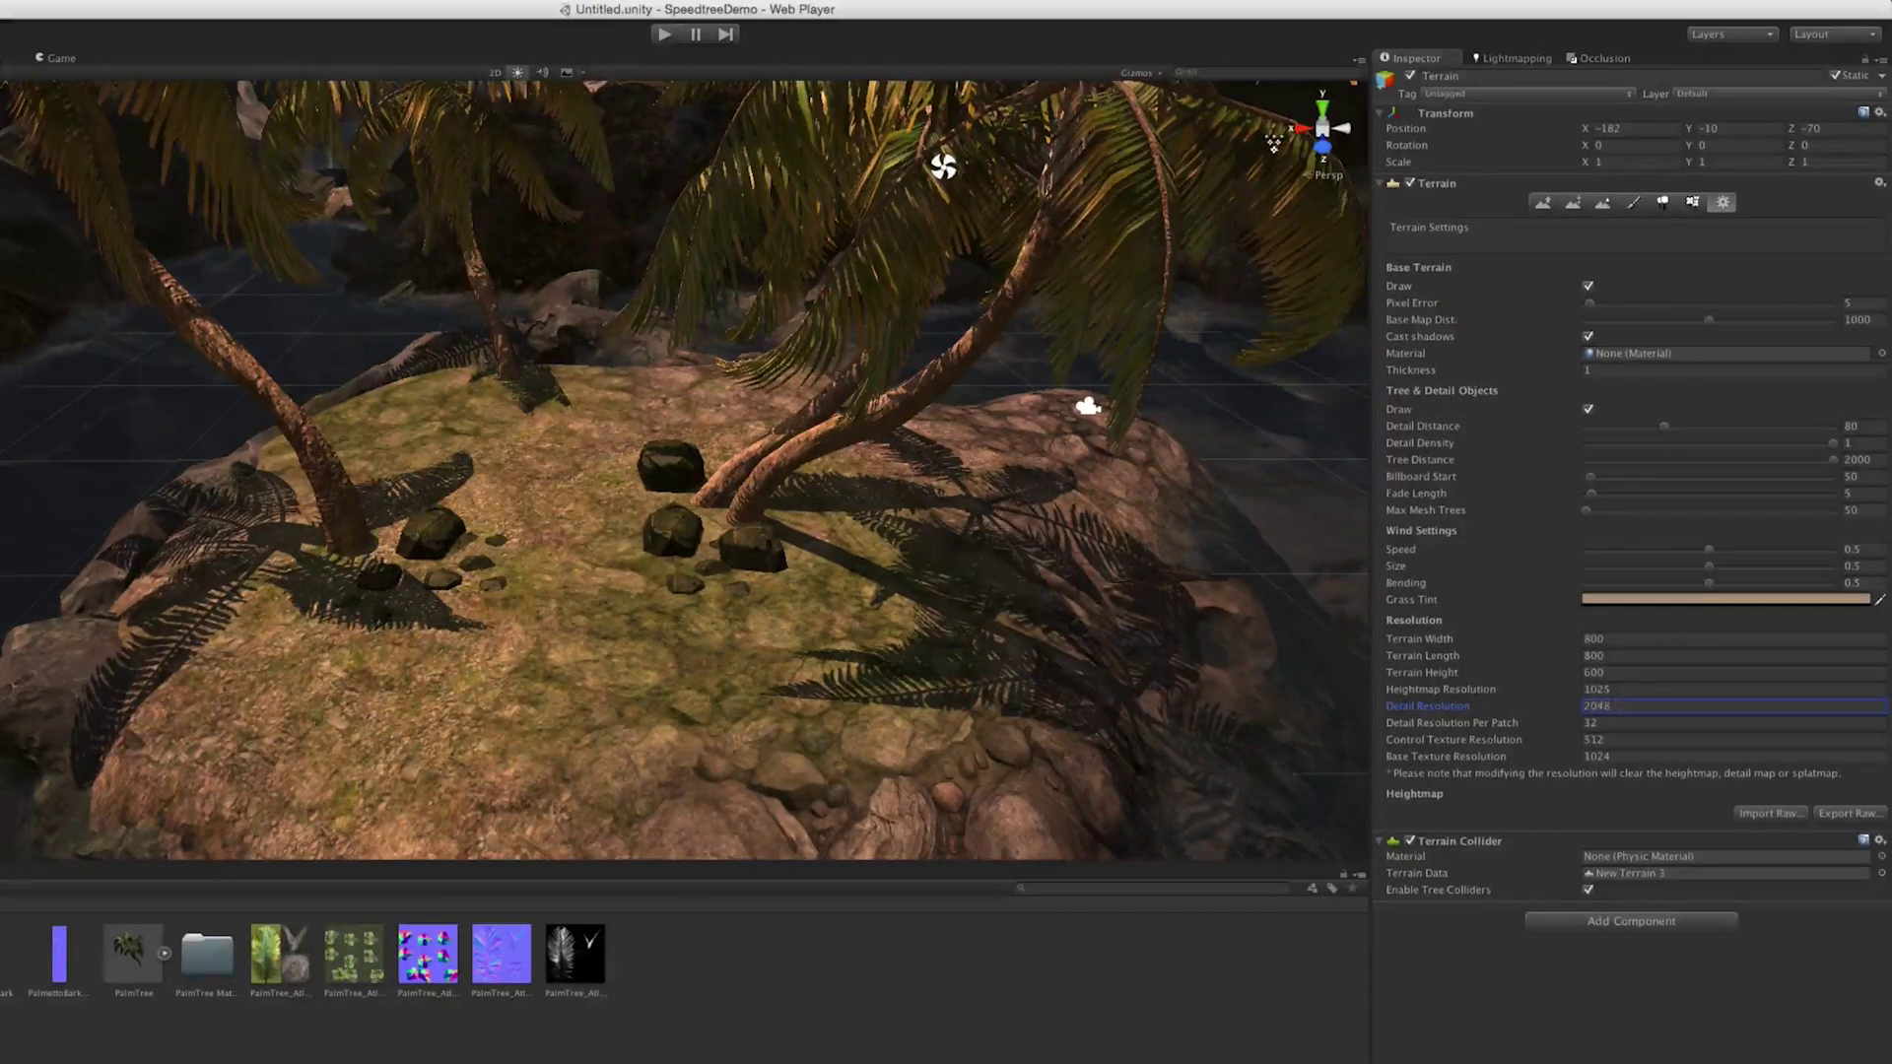
{"action": "left_click", "coordinate": [1446, 724]}
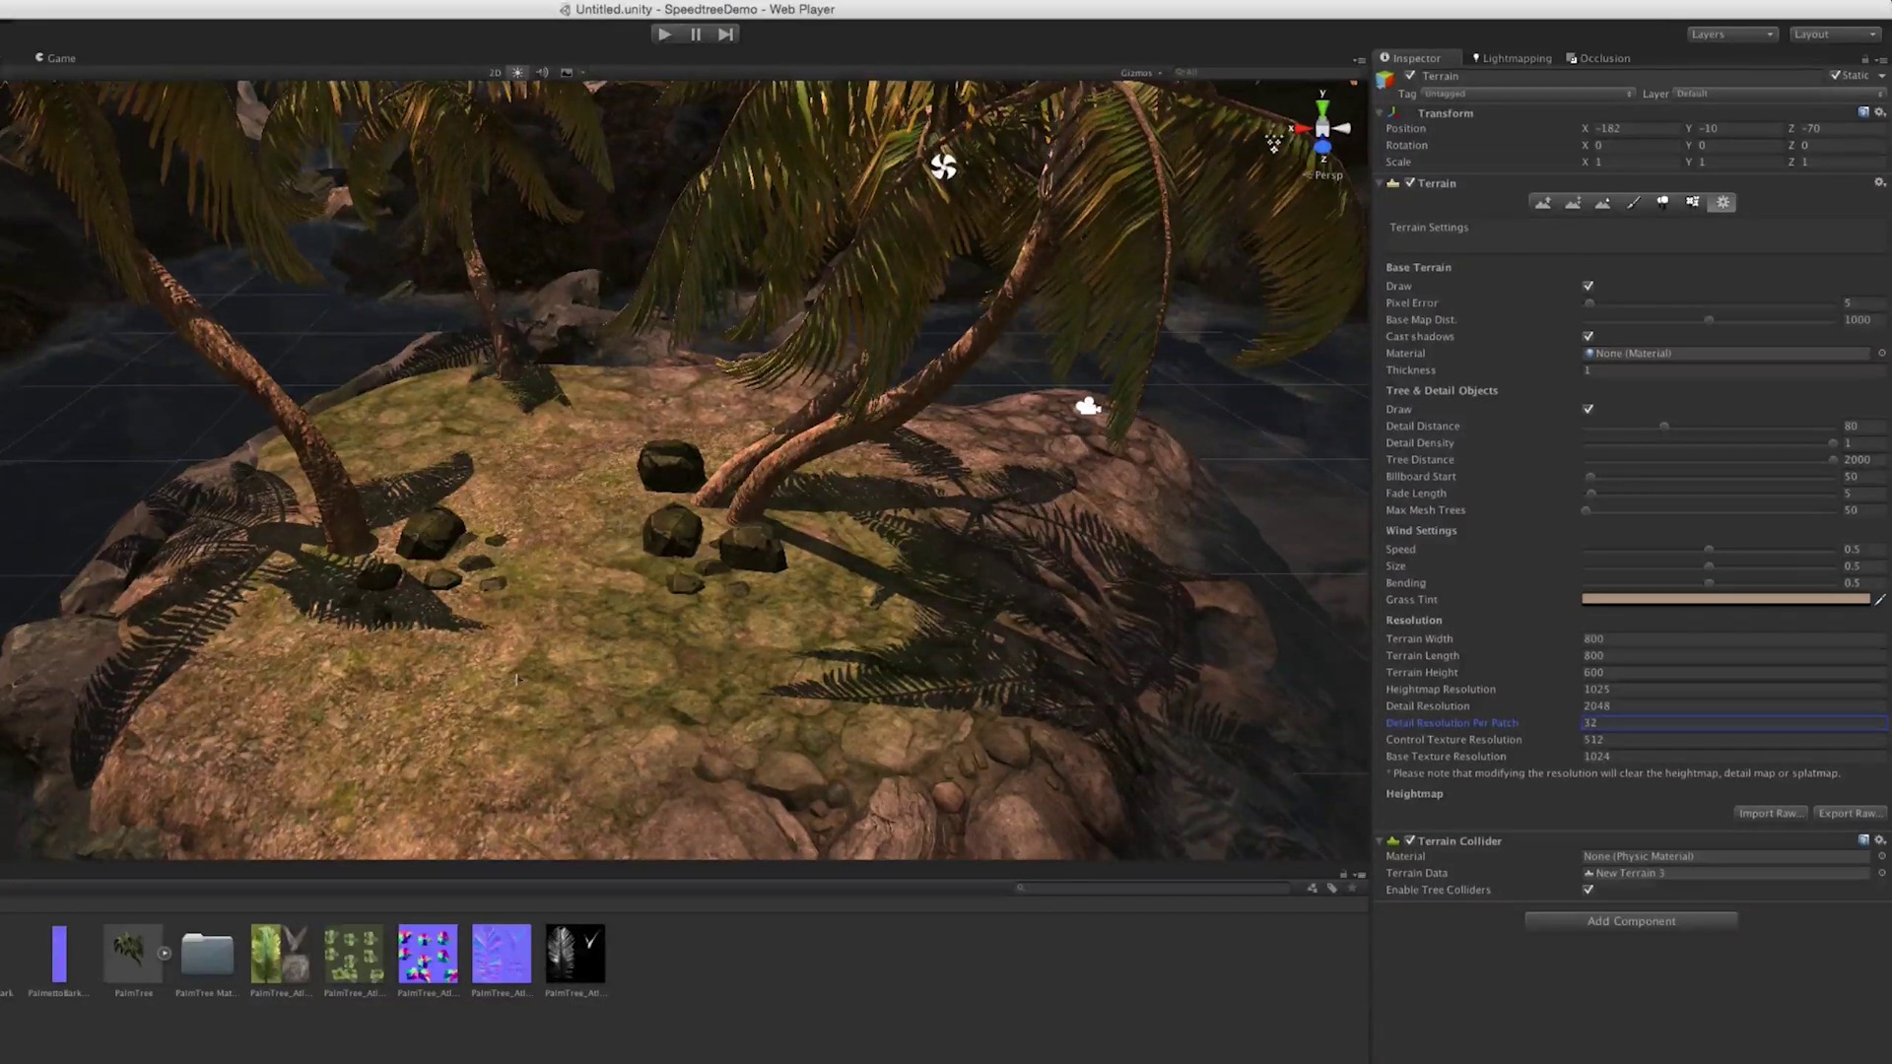
{"action": "scroll", "coordinate": [707, 597], "scroll_direction": "up", "scroll_amount": 5}
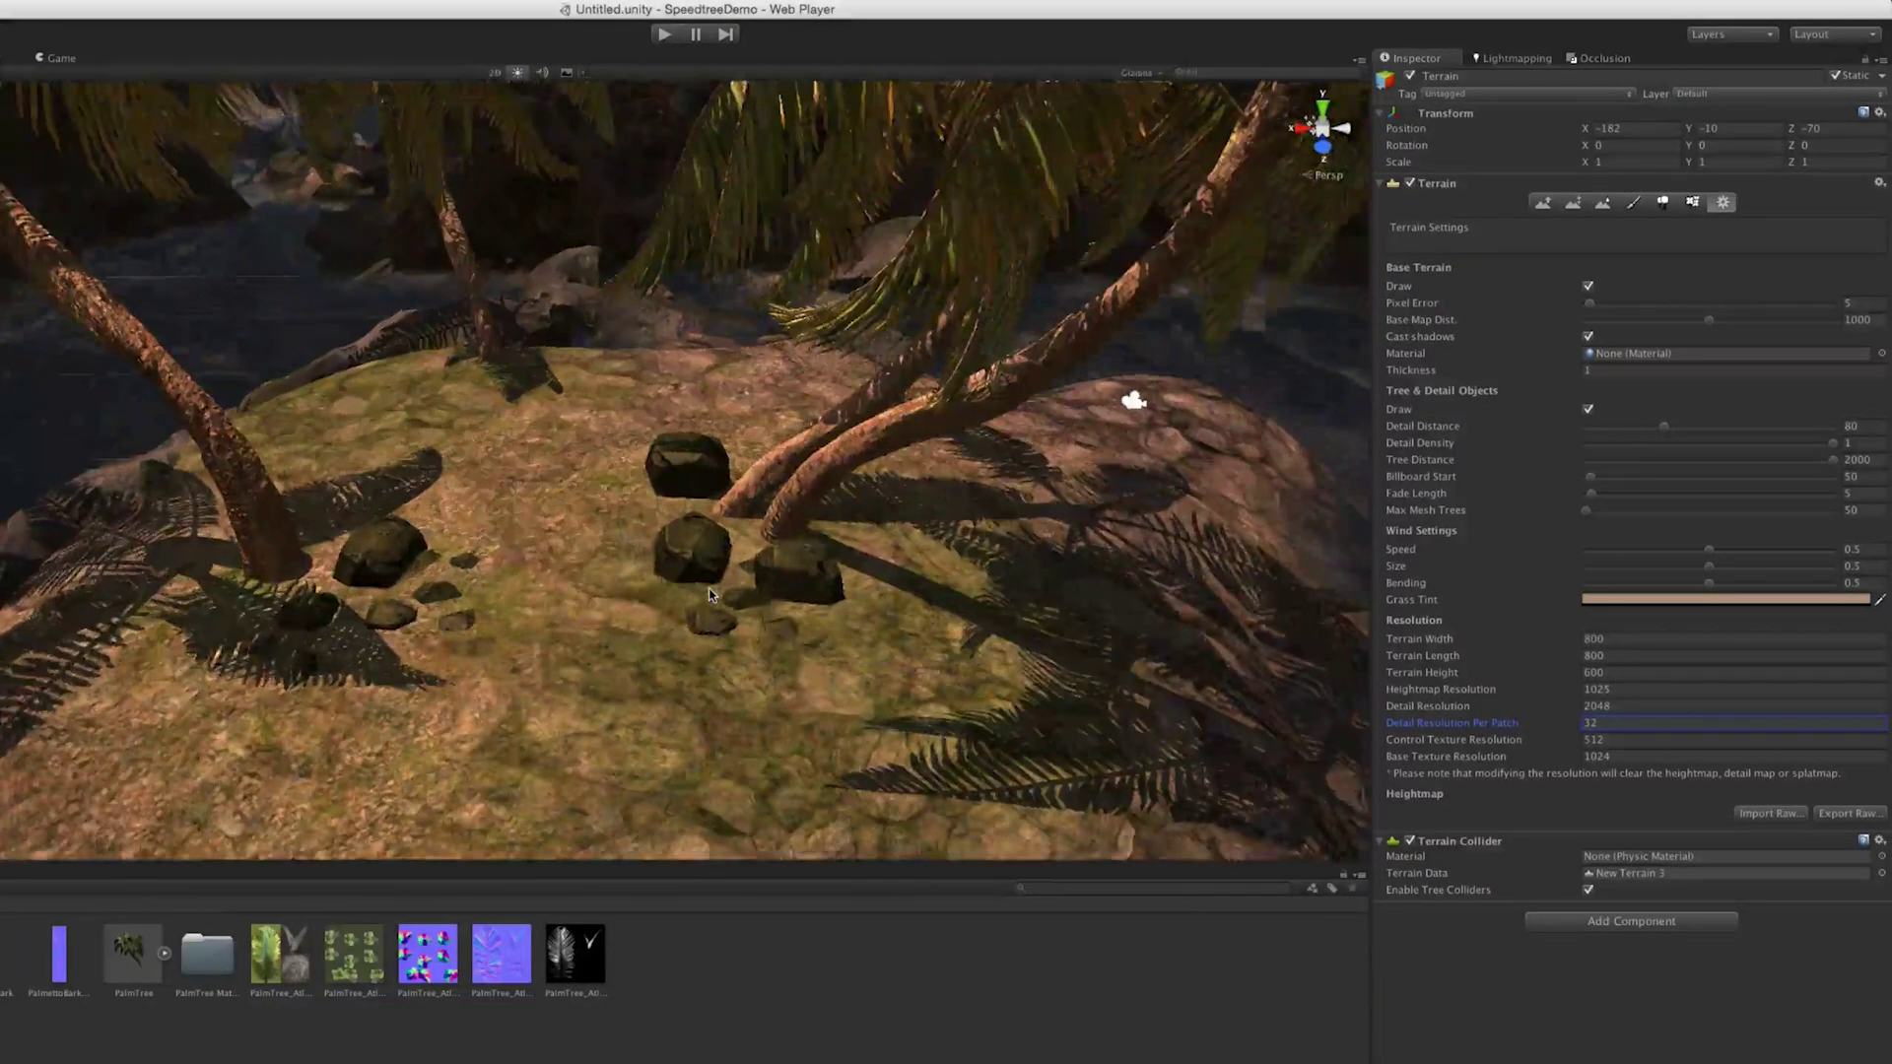
{"action": "scroll", "coordinate": [708, 597], "scroll_direction": "down", "scroll_amount": 2}
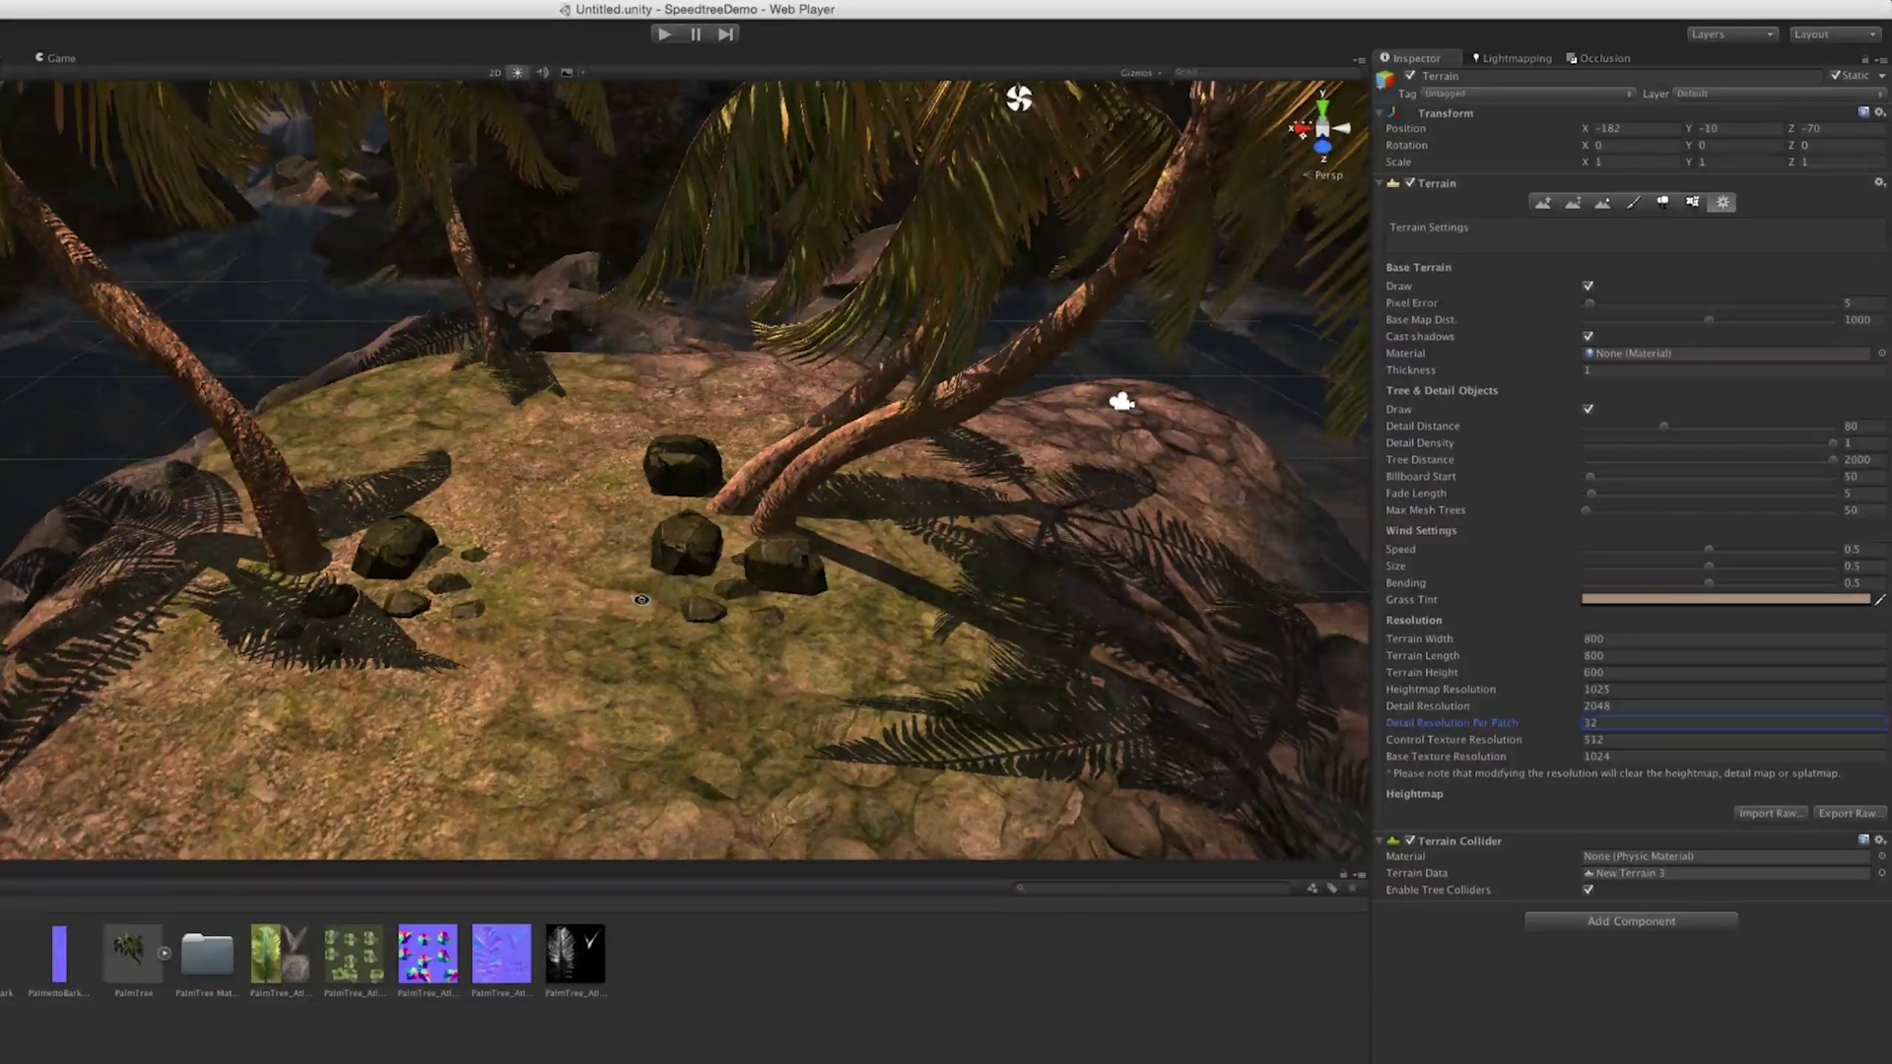
{"action": "left_click_drag", "start_coordinate": [642, 599], "coordinate": [732, 595], "text": "alt"}
{"action": "left_click_drag", "start_coordinate": [540, 673], "coordinate": [615, 648], "text": "alt"}
{"action": "scroll", "coordinate": [579, 594], "scroll_direction": "down", "scroll_amount": 3}
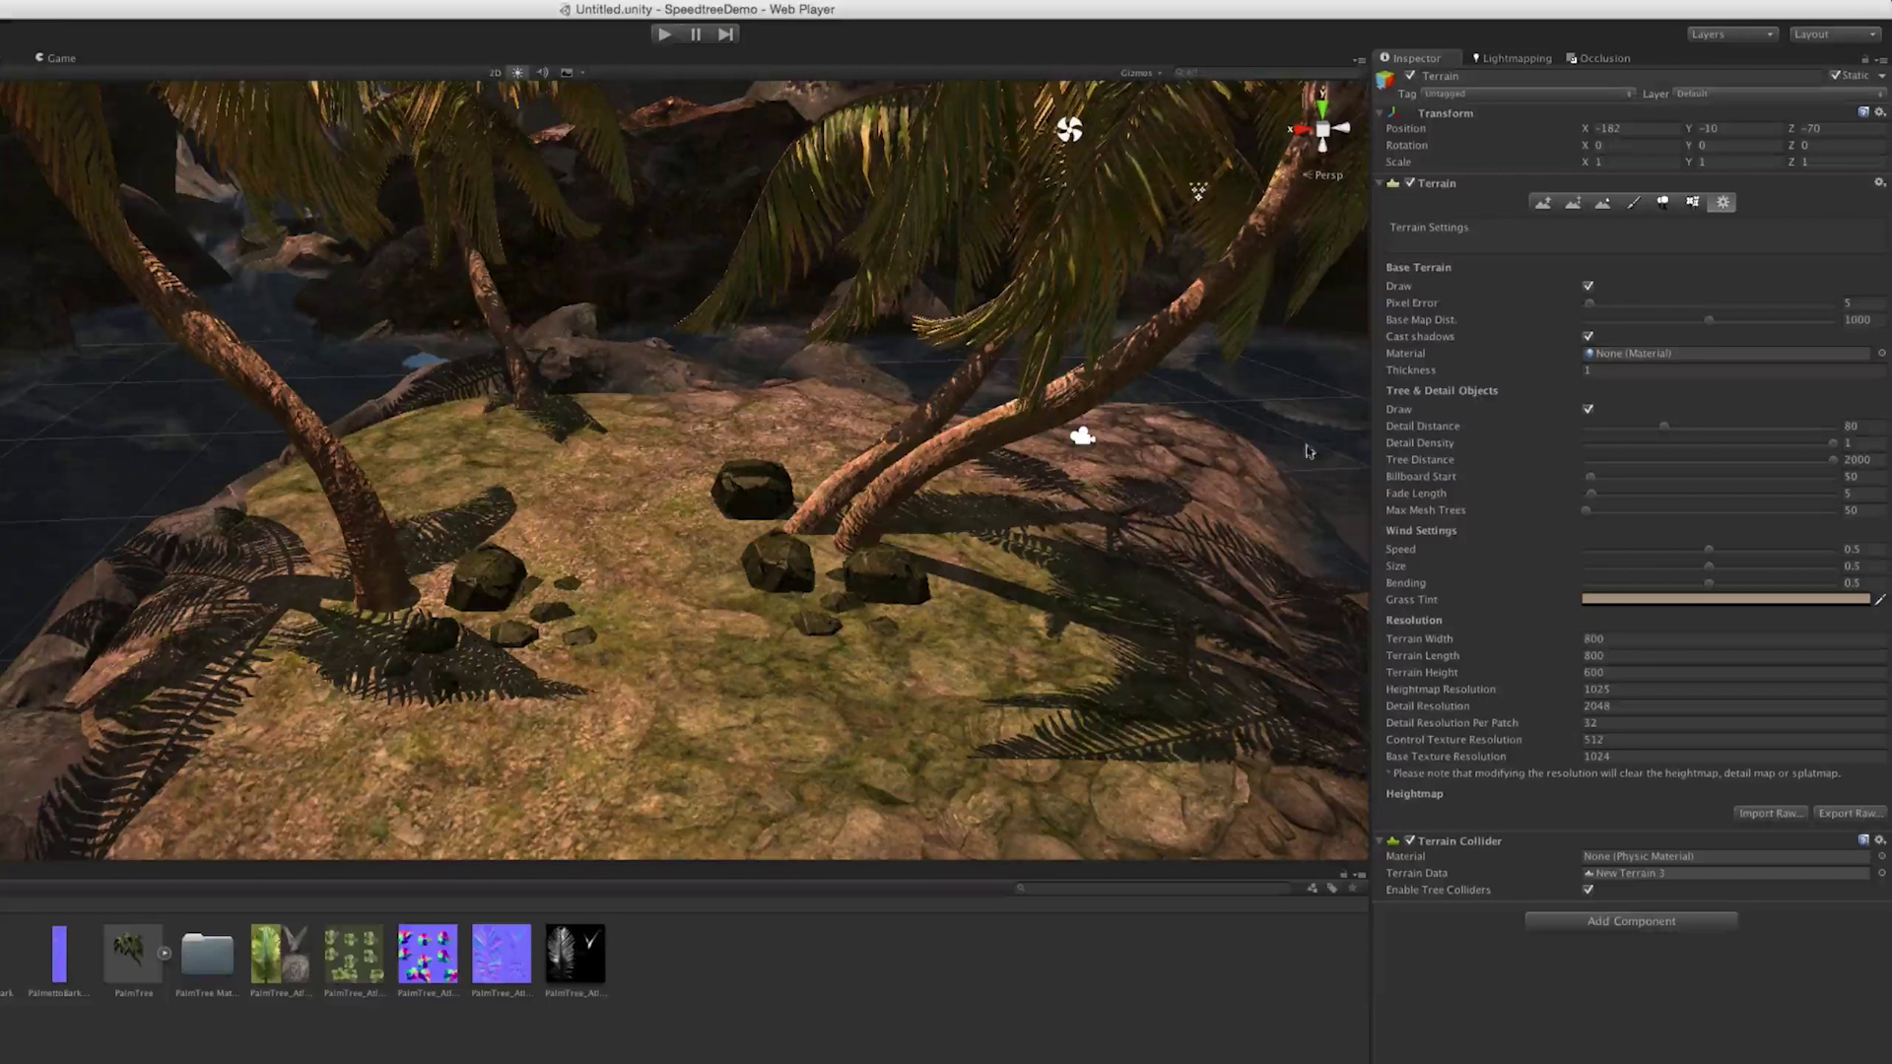
Step: Add the Grass1 prefab to the terrain's list of placeable trees
{"action": "left_click", "coordinate": [1664, 202]}
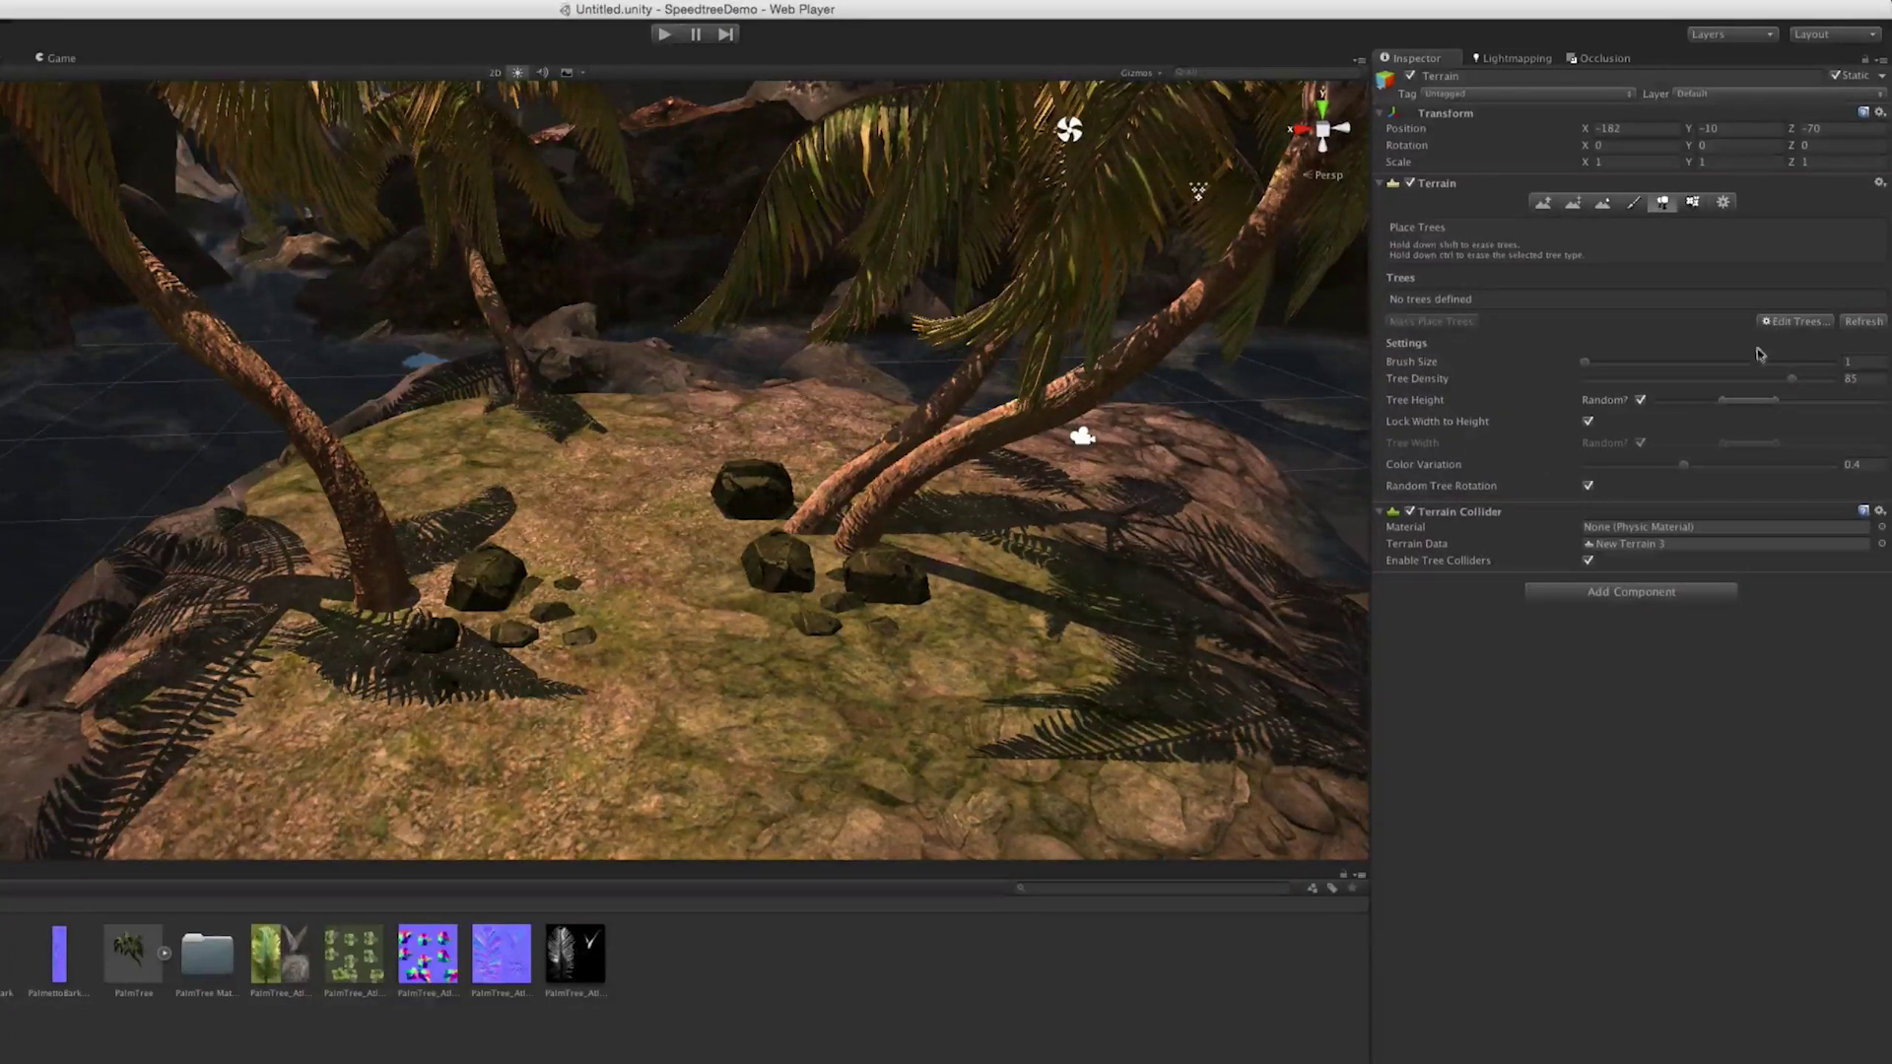
{"action": "left_click", "coordinate": [1804, 327]}
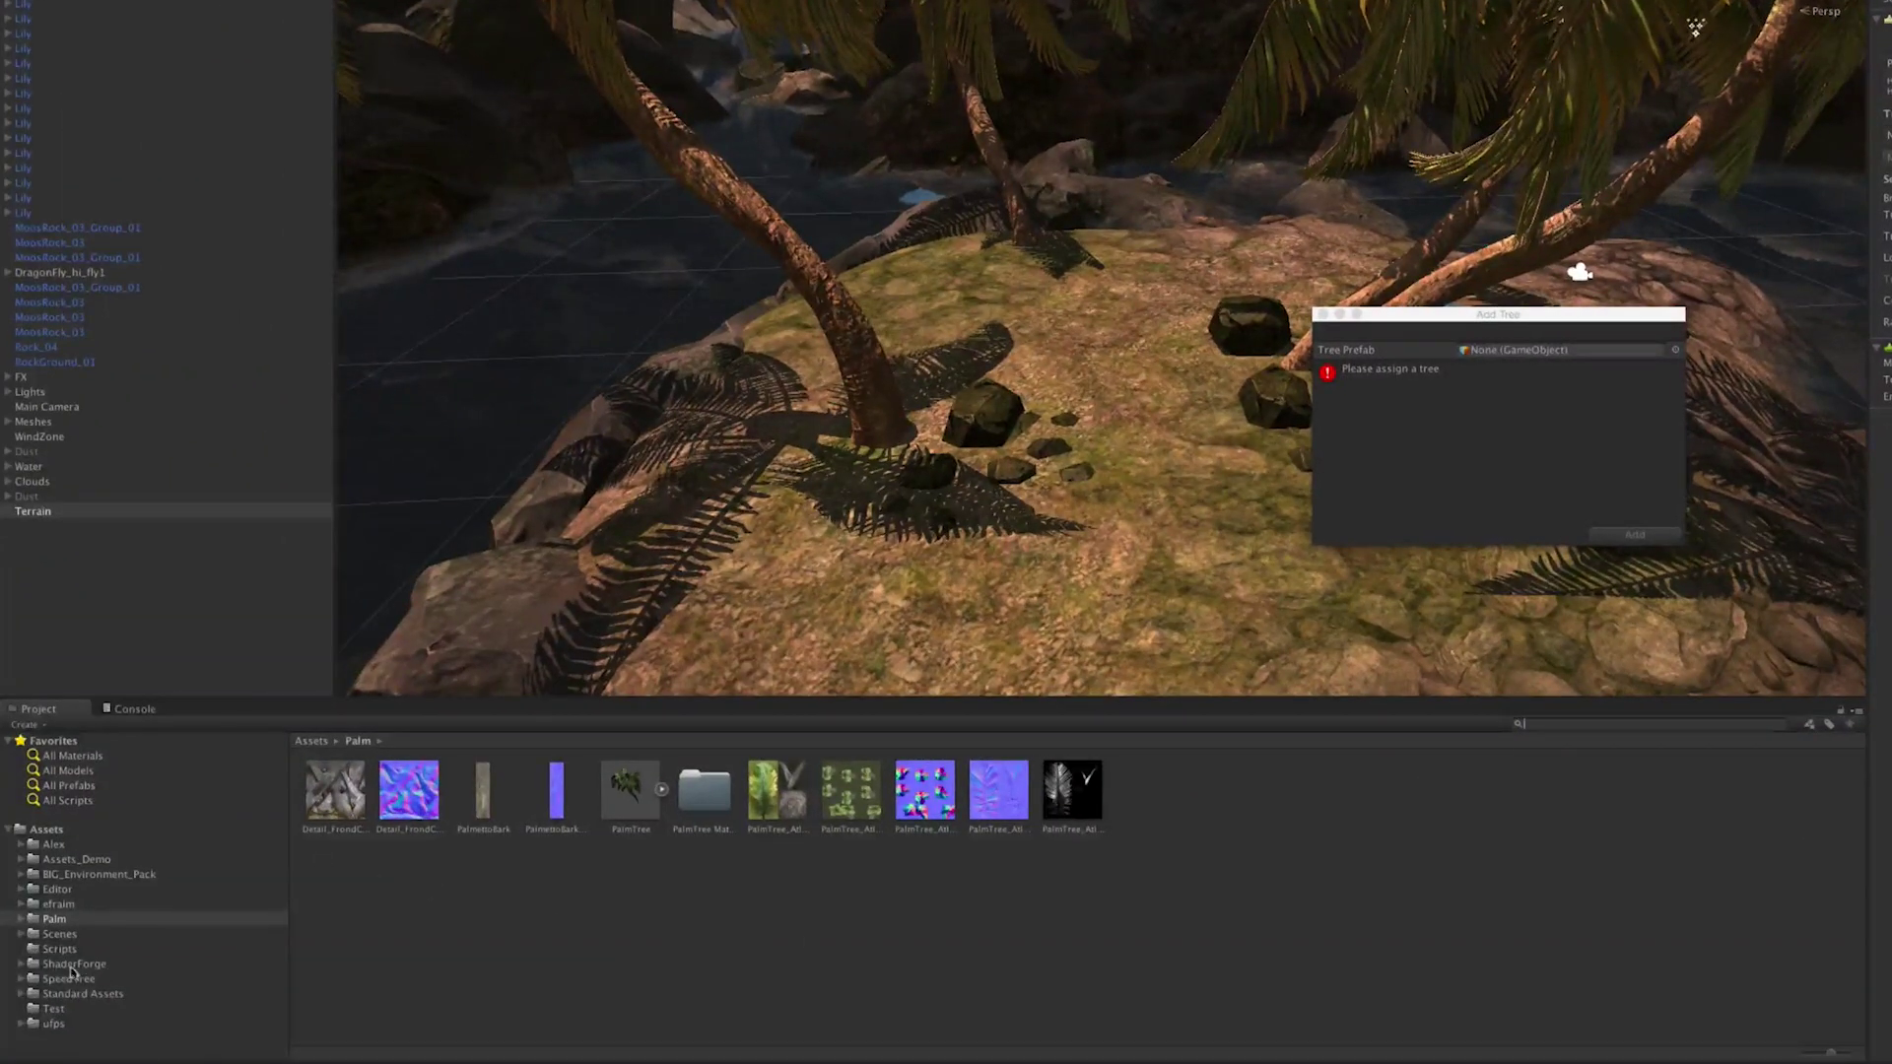
{"action": "left_click", "coordinate": [57, 904]}
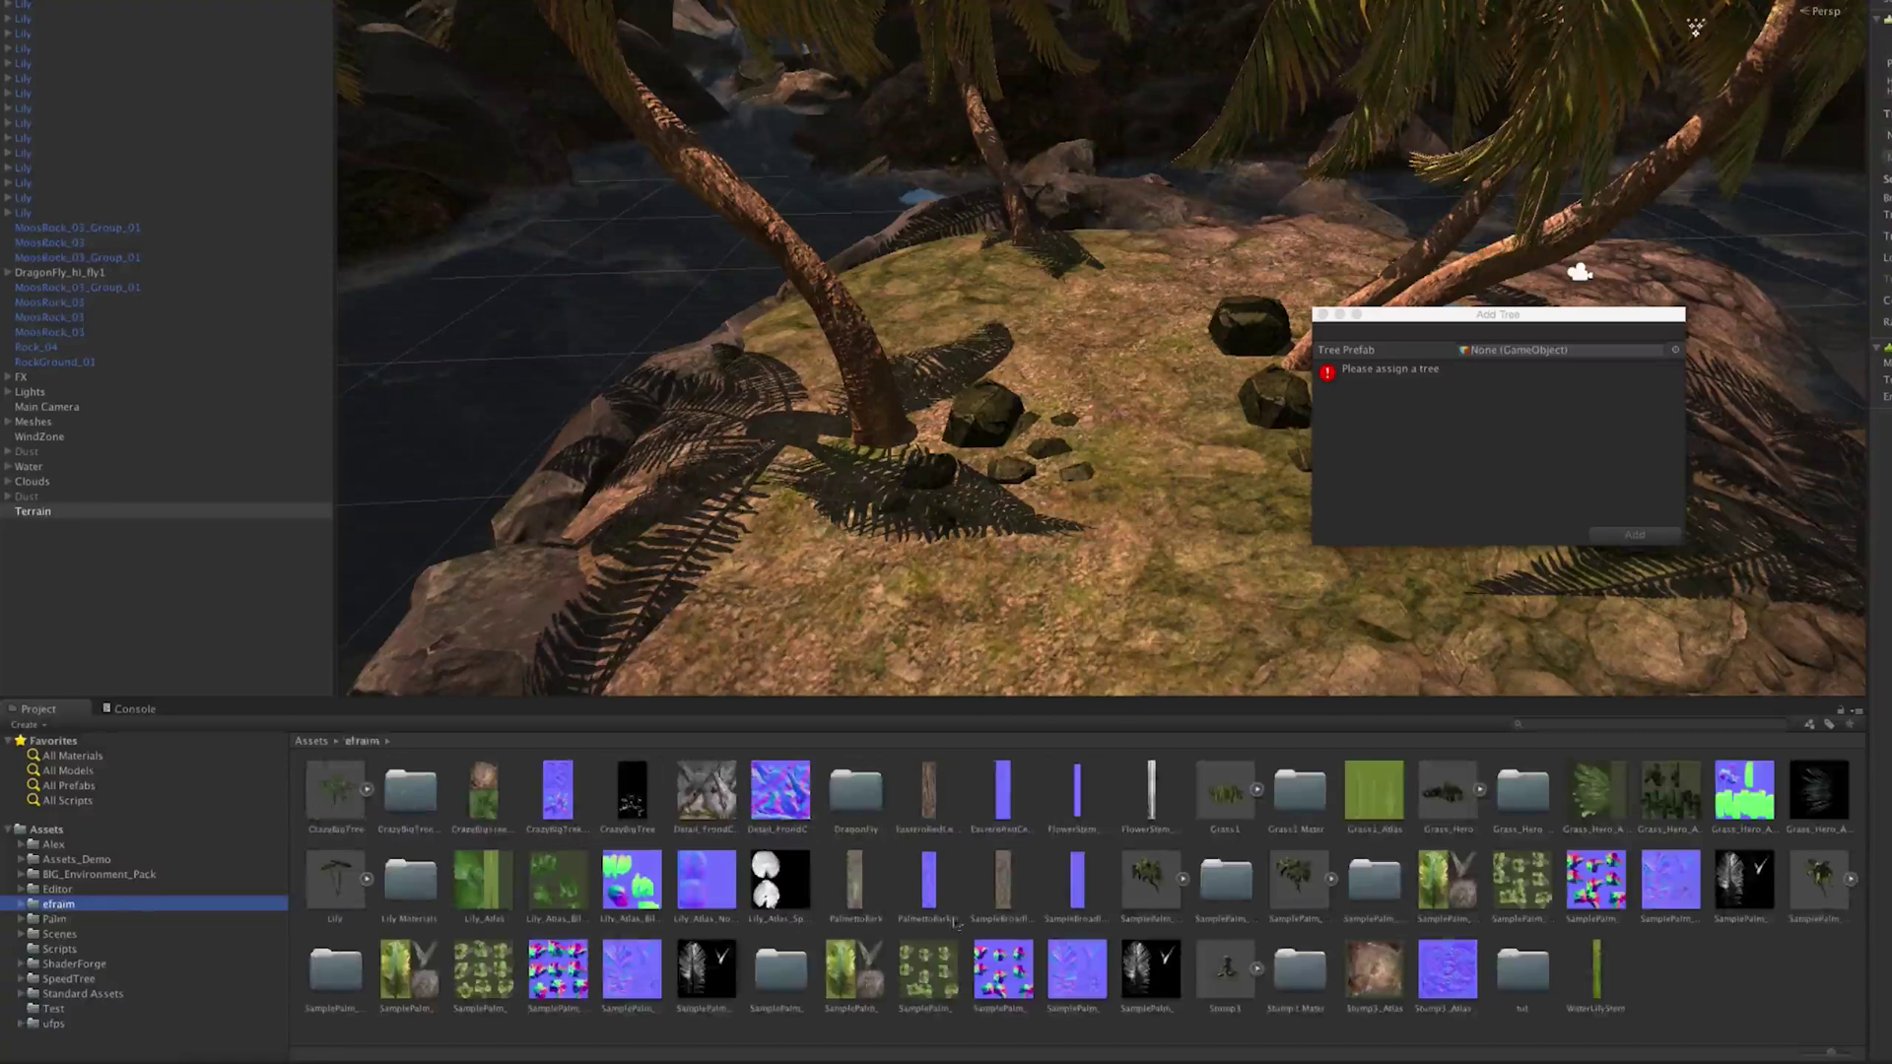
{"action": "left_click_drag", "start_coordinate": [1229, 797], "coordinate": [1547, 350]}
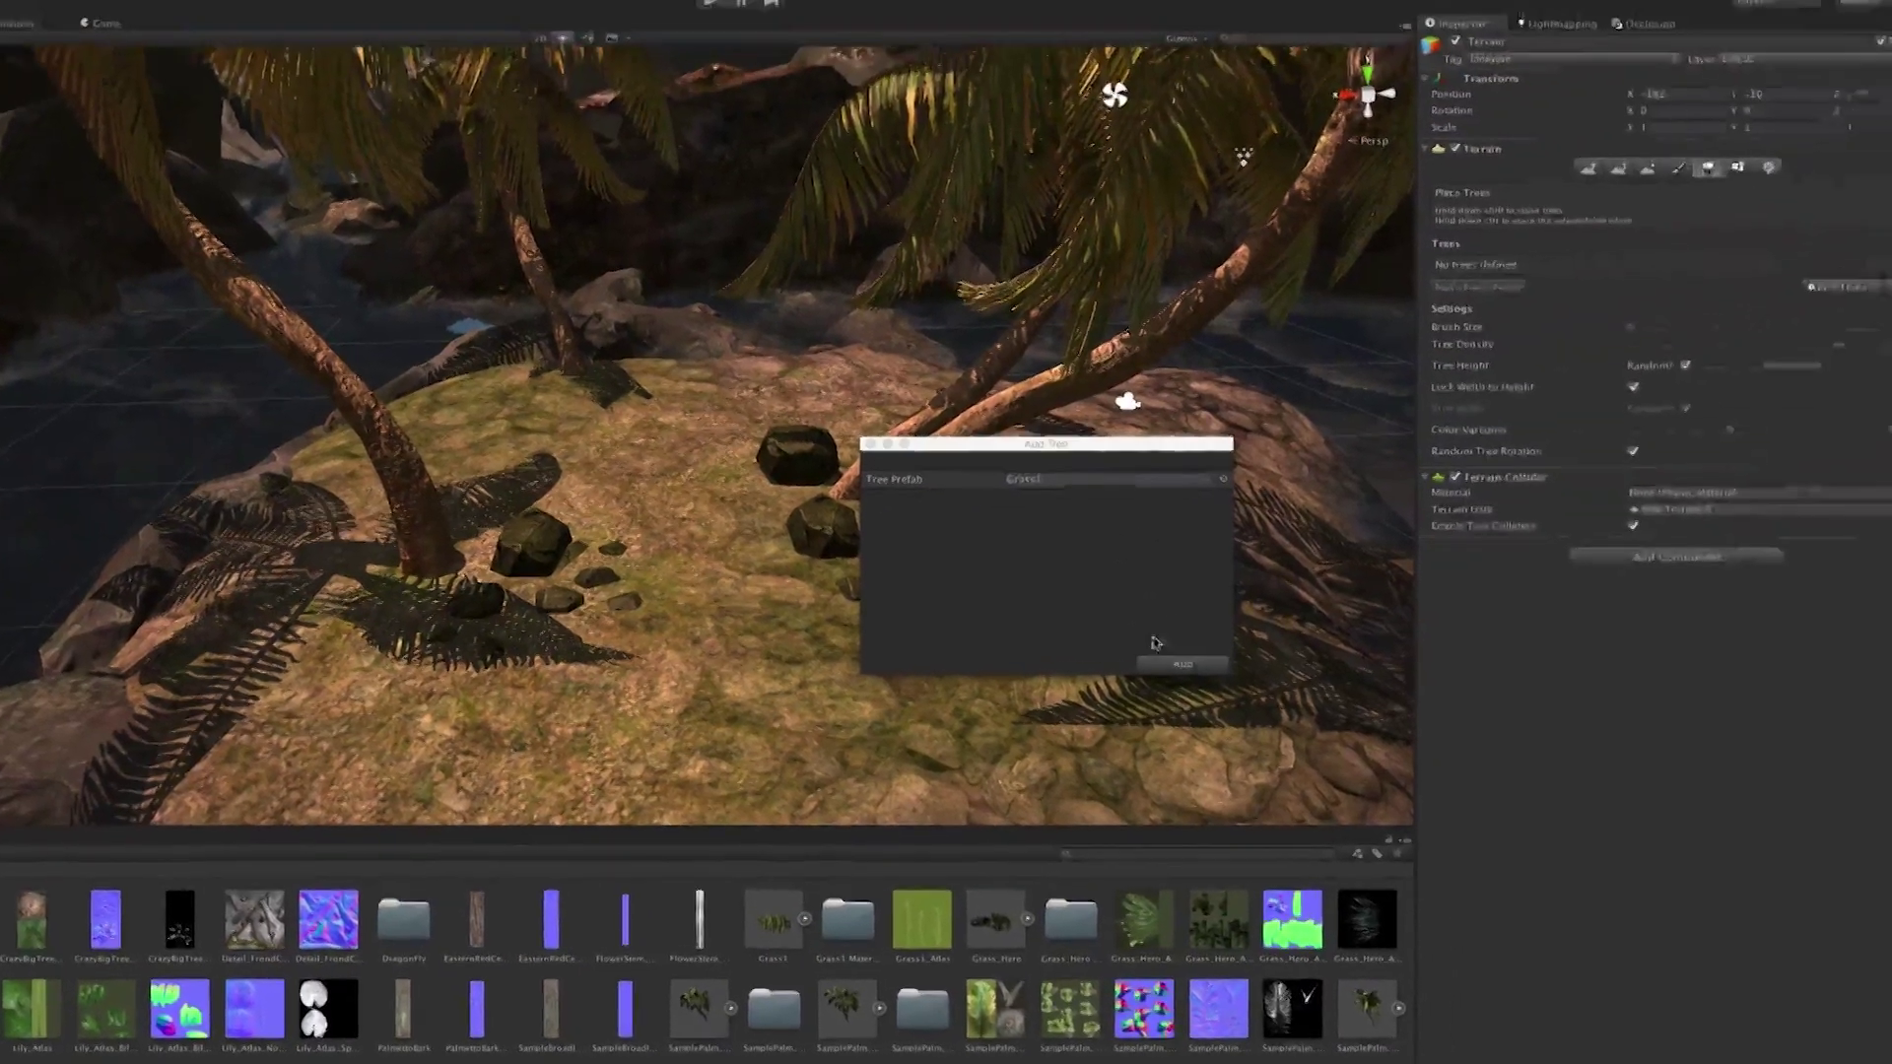
{"action": "left_click", "coordinate": [1180, 664]}
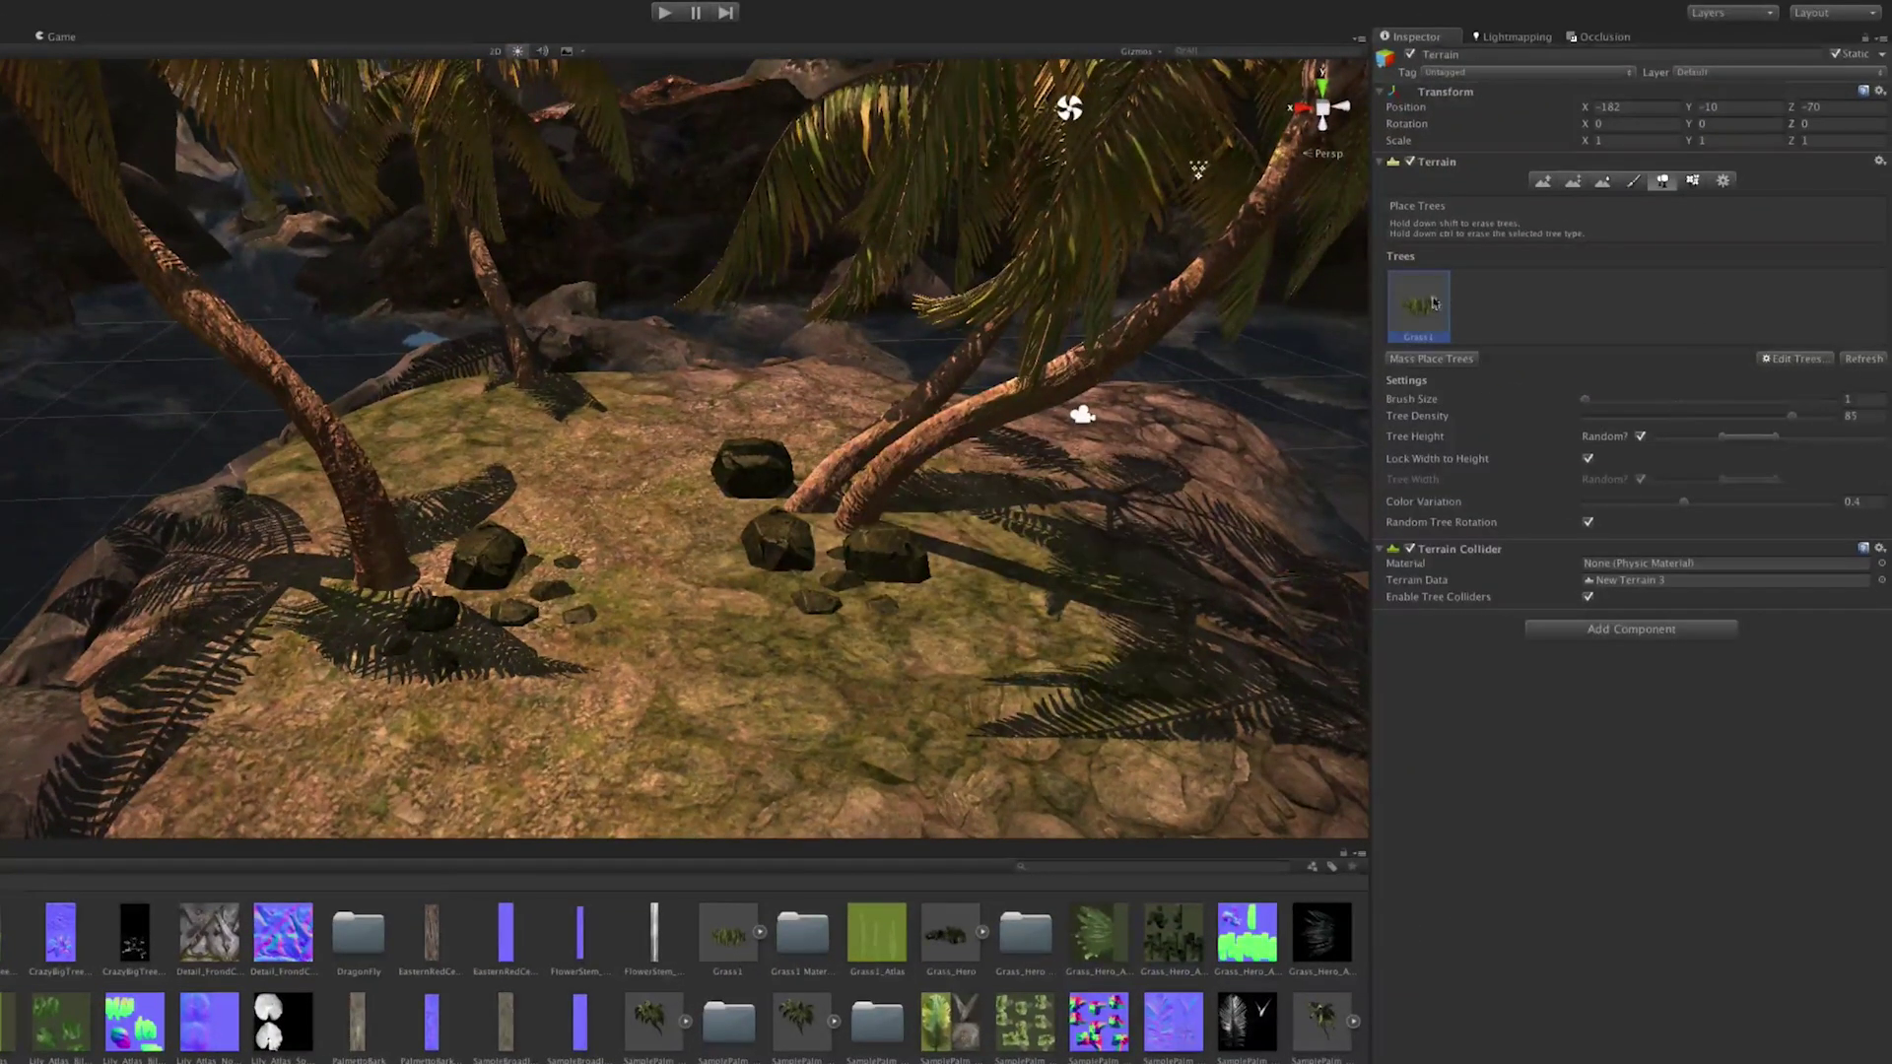
Step: Set the tree density to 100, lower the random tree height range, and paint grass around the paired palms and the three larger rocks
{"action": "scroll", "coordinate": [820, 597], "scroll_direction": "up", "scroll_amount": 3}
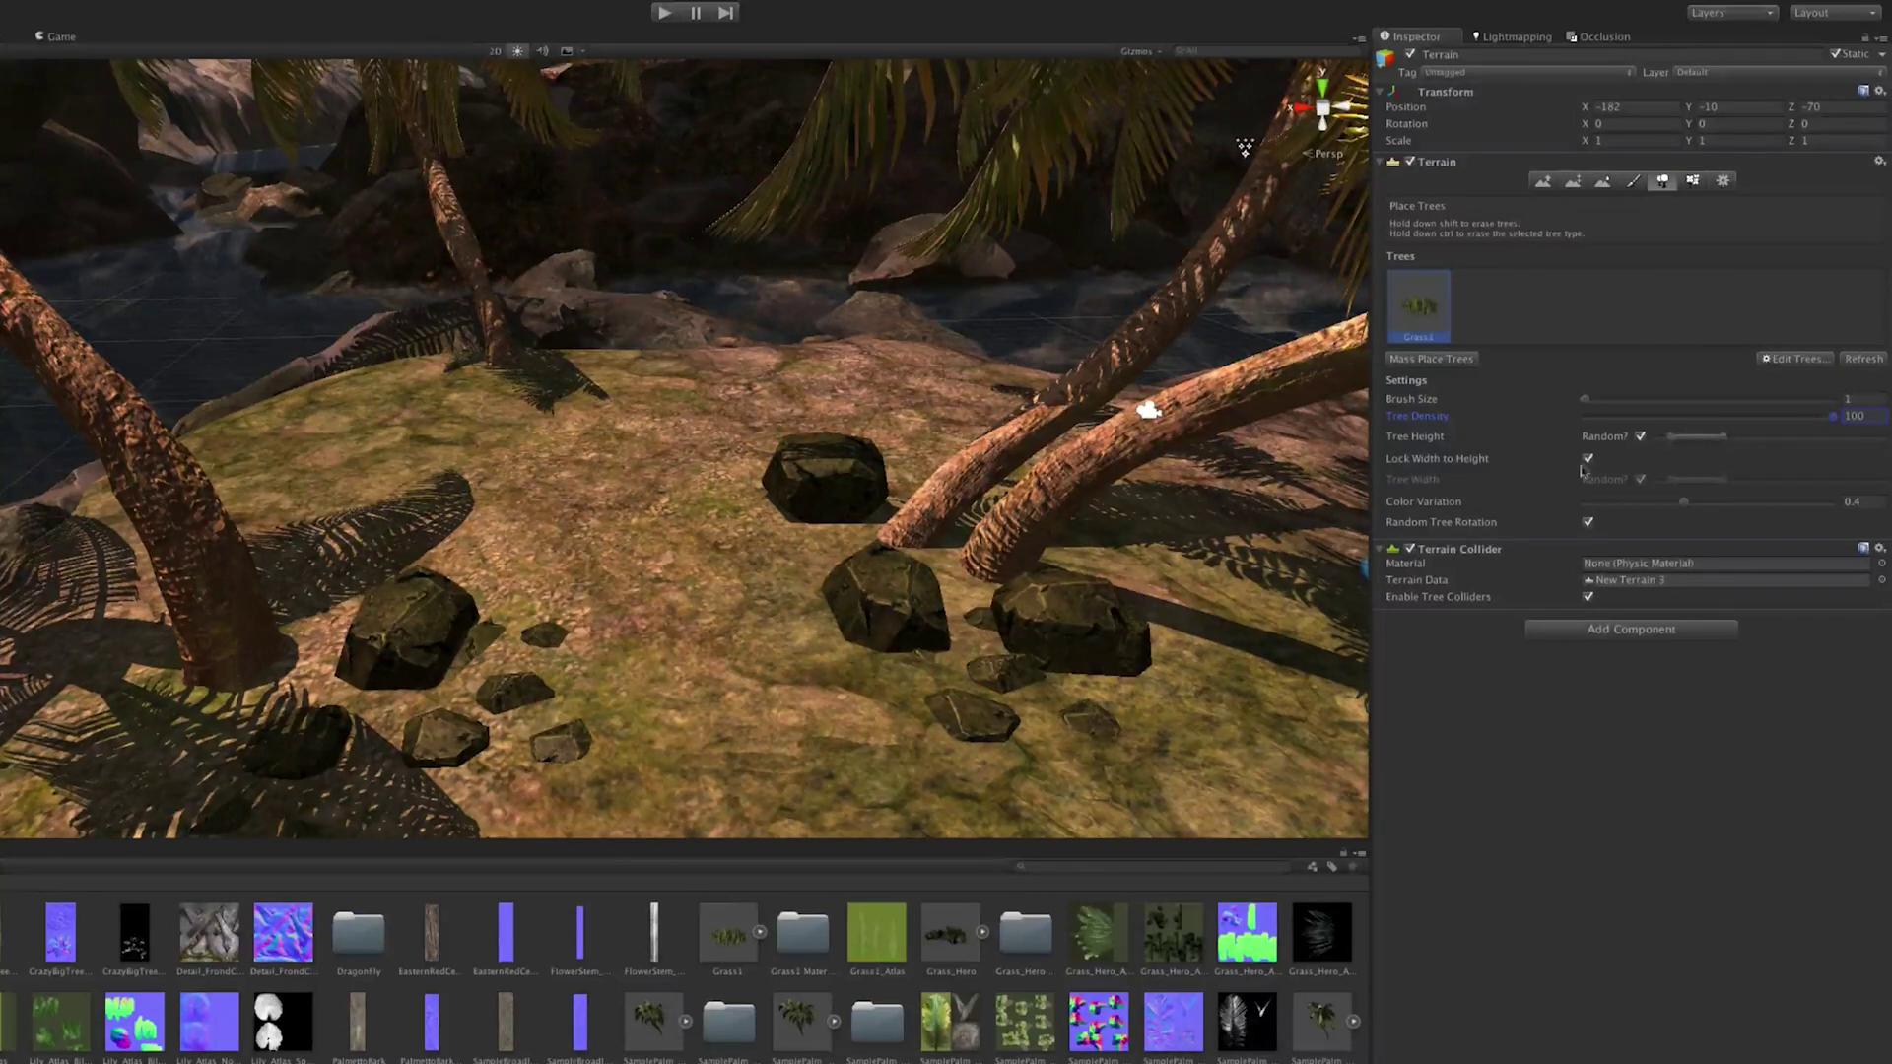
{"action": "scroll", "coordinate": [993, 698], "scroll_direction": "down", "scroll_amount": 2}
{"action": "mouse_move", "coordinate": [833, 721]}
{"action": "left_mouse_down", "text": "alt"}
{"action": "mouse_move", "coordinate": [1051, 806]}
{"action": "mouse_move", "coordinate": [828, 577]}
{"action": "mouse_move", "coordinate": [789, 682]}
{"action": "left_mouse_up", "text": "alt"}
{"action": "left_click", "coordinate": [688, 398]}
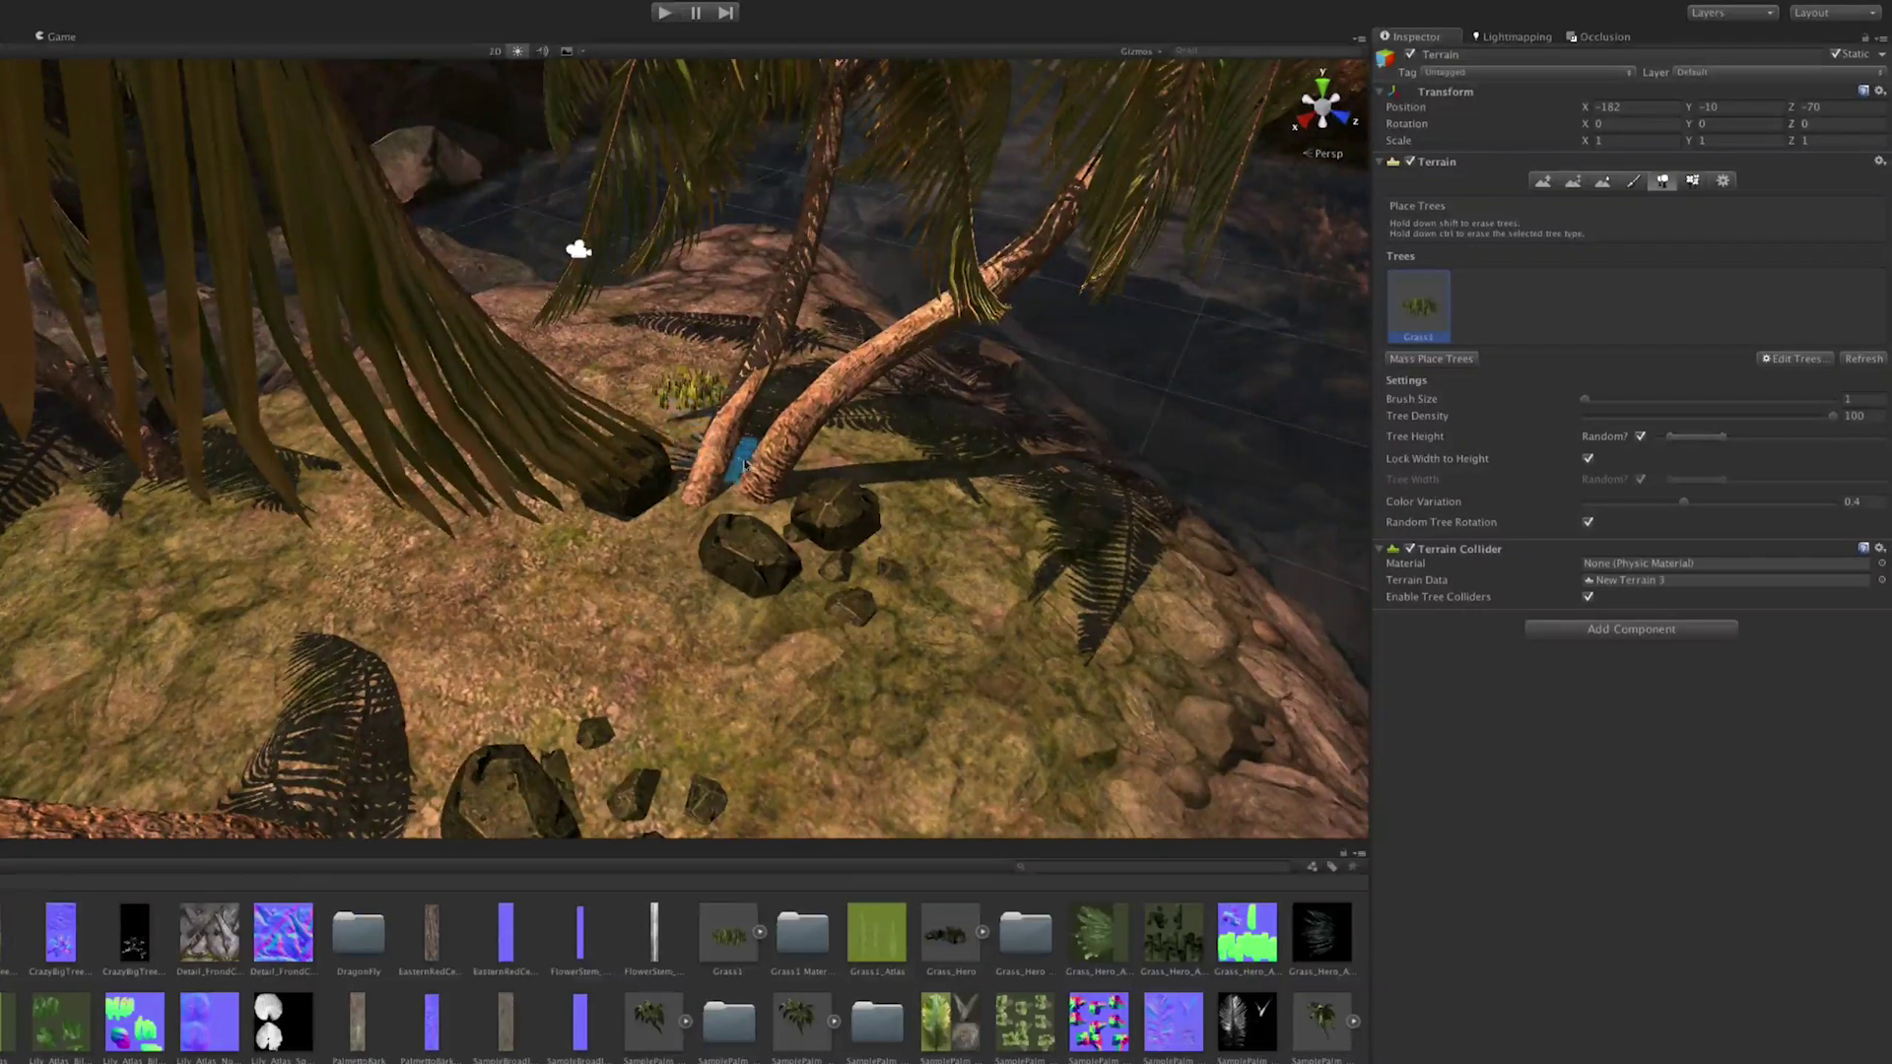
{"action": "mouse_move", "coordinate": [745, 463]}
{"action": "left_mouse_down"}
{"action": "mouse_move", "coordinate": [847, 473]}
{"action": "mouse_move", "coordinate": [936, 552]}
{"action": "mouse_move", "coordinate": [877, 655]}
{"action": "mouse_move", "coordinate": [721, 692]}
{"action": "mouse_move", "coordinate": [642, 637]}
{"action": "mouse_move", "coordinate": [607, 513]}
{"action": "mouse_move", "coordinate": [653, 459]}
{"action": "mouse_move", "coordinate": [734, 437]}
{"action": "mouse_move", "coordinate": [899, 634]}
{"action": "mouse_move", "coordinate": [866, 667]}
{"action": "mouse_move", "coordinate": [732, 639]}
{"action": "mouse_move", "coordinate": [739, 561]}
{"action": "mouse_move", "coordinate": [719, 528]}
{"action": "mouse_move", "coordinate": [641, 507]}
{"action": "mouse_move", "coordinate": [707, 563]}
{"action": "left_mouse_up"}
{"action": "right_click_drag", "start_coordinate": [628, 589], "coordinate": [670, 625], "text": "alt"}
Step: Paint grass on the open ground beside the single palm near the cluster of small rocks
{"action": "mouse_move", "coordinate": [653, 680]}
{"action": "left_mouse_down", "text": "alt"}
{"action": "mouse_move", "coordinate": [739, 691]}
{"action": "mouse_move", "coordinate": [1085, 591]}
{"action": "mouse_move", "coordinate": [570, 633]}
{"action": "mouse_move", "coordinate": [752, 646]}
{"action": "mouse_move", "coordinate": [764, 683]}
{"action": "mouse_move", "coordinate": [506, 515]}
{"action": "mouse_move", "coordinate": [684, 642]}
{"action": "mouse_move", "coordinate": [676, 346]}
{"action": "left_mouse_up", "text": "alt"}
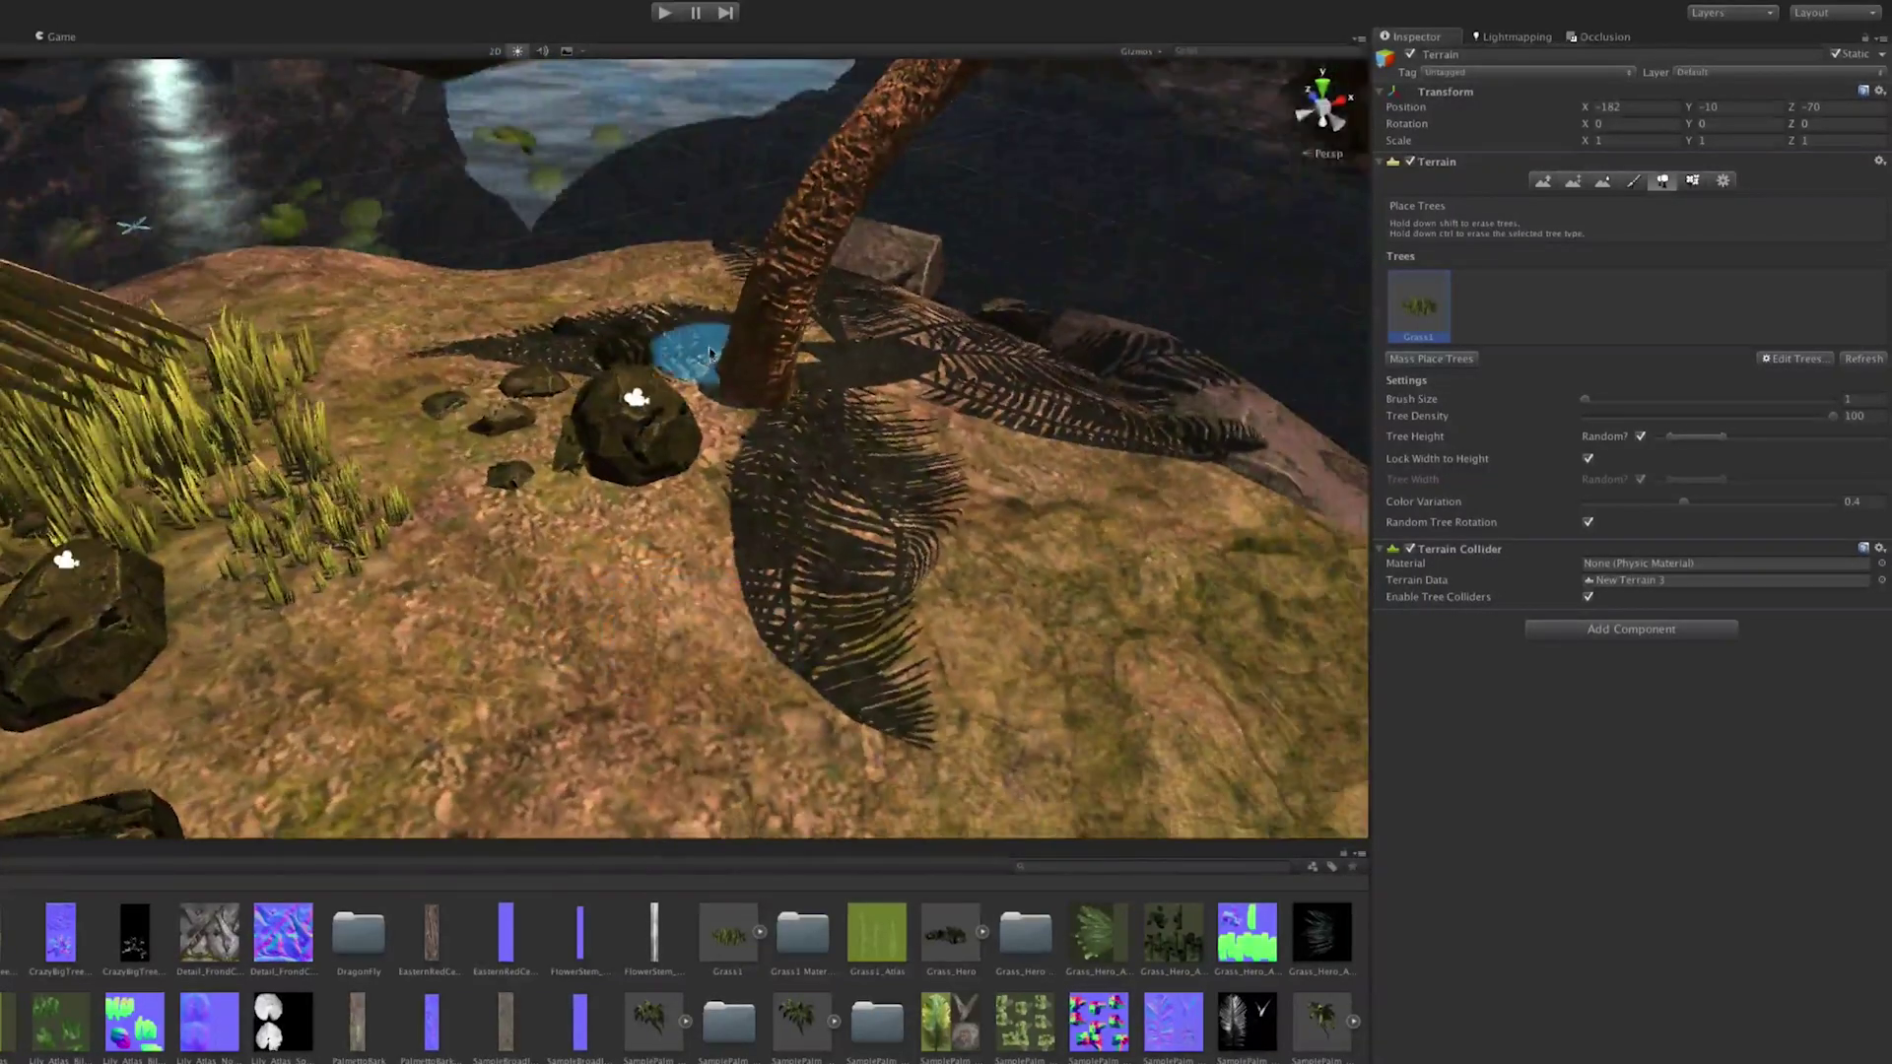
{"action": "mouse_move", "coordinate": [858, 439]}
{"action": "left_mouse_down"}
{"action": "mouse_move", "coordinate": [808, 414]}
{"action": "mouse_move", "coordinate": [779, 592]}
{"action": "mouse_move", "coordinate": [783, 484]}
{"action": "left_mouse_up"}
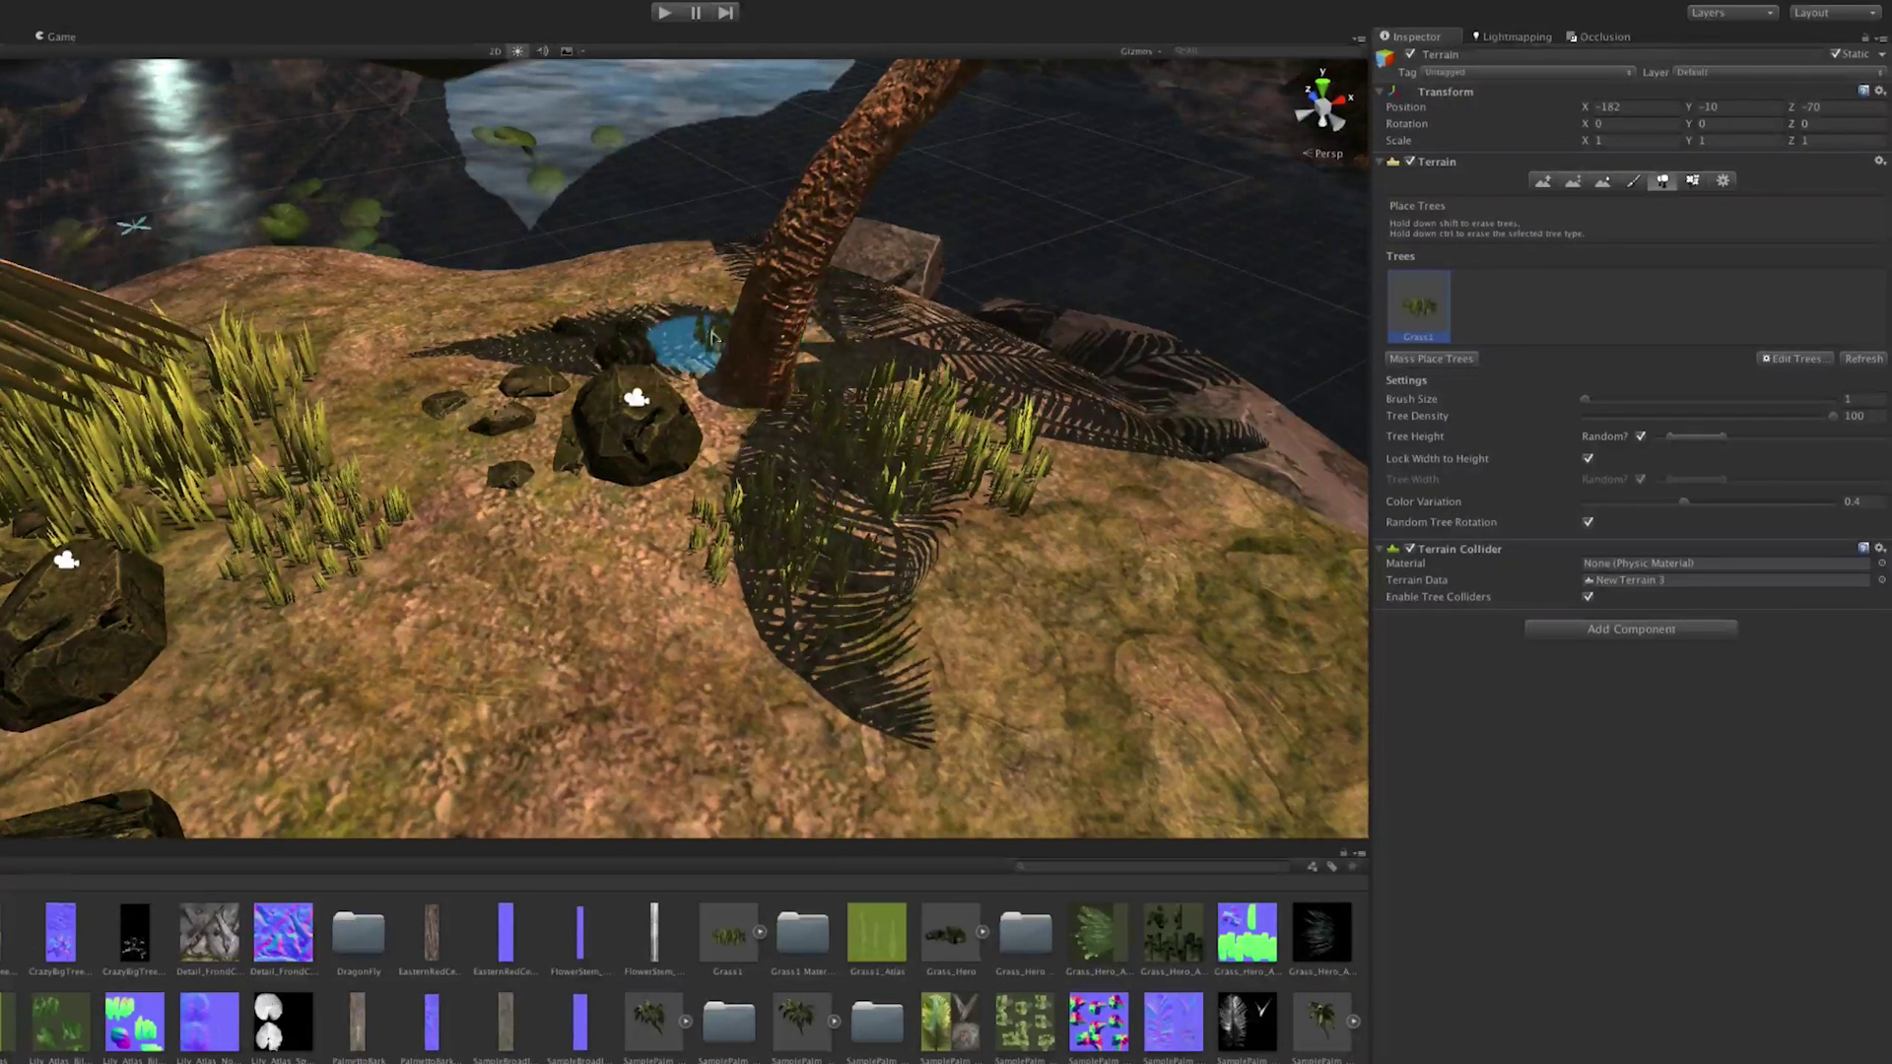
{"action": "left_click", "coordinate": [1009, 590]}
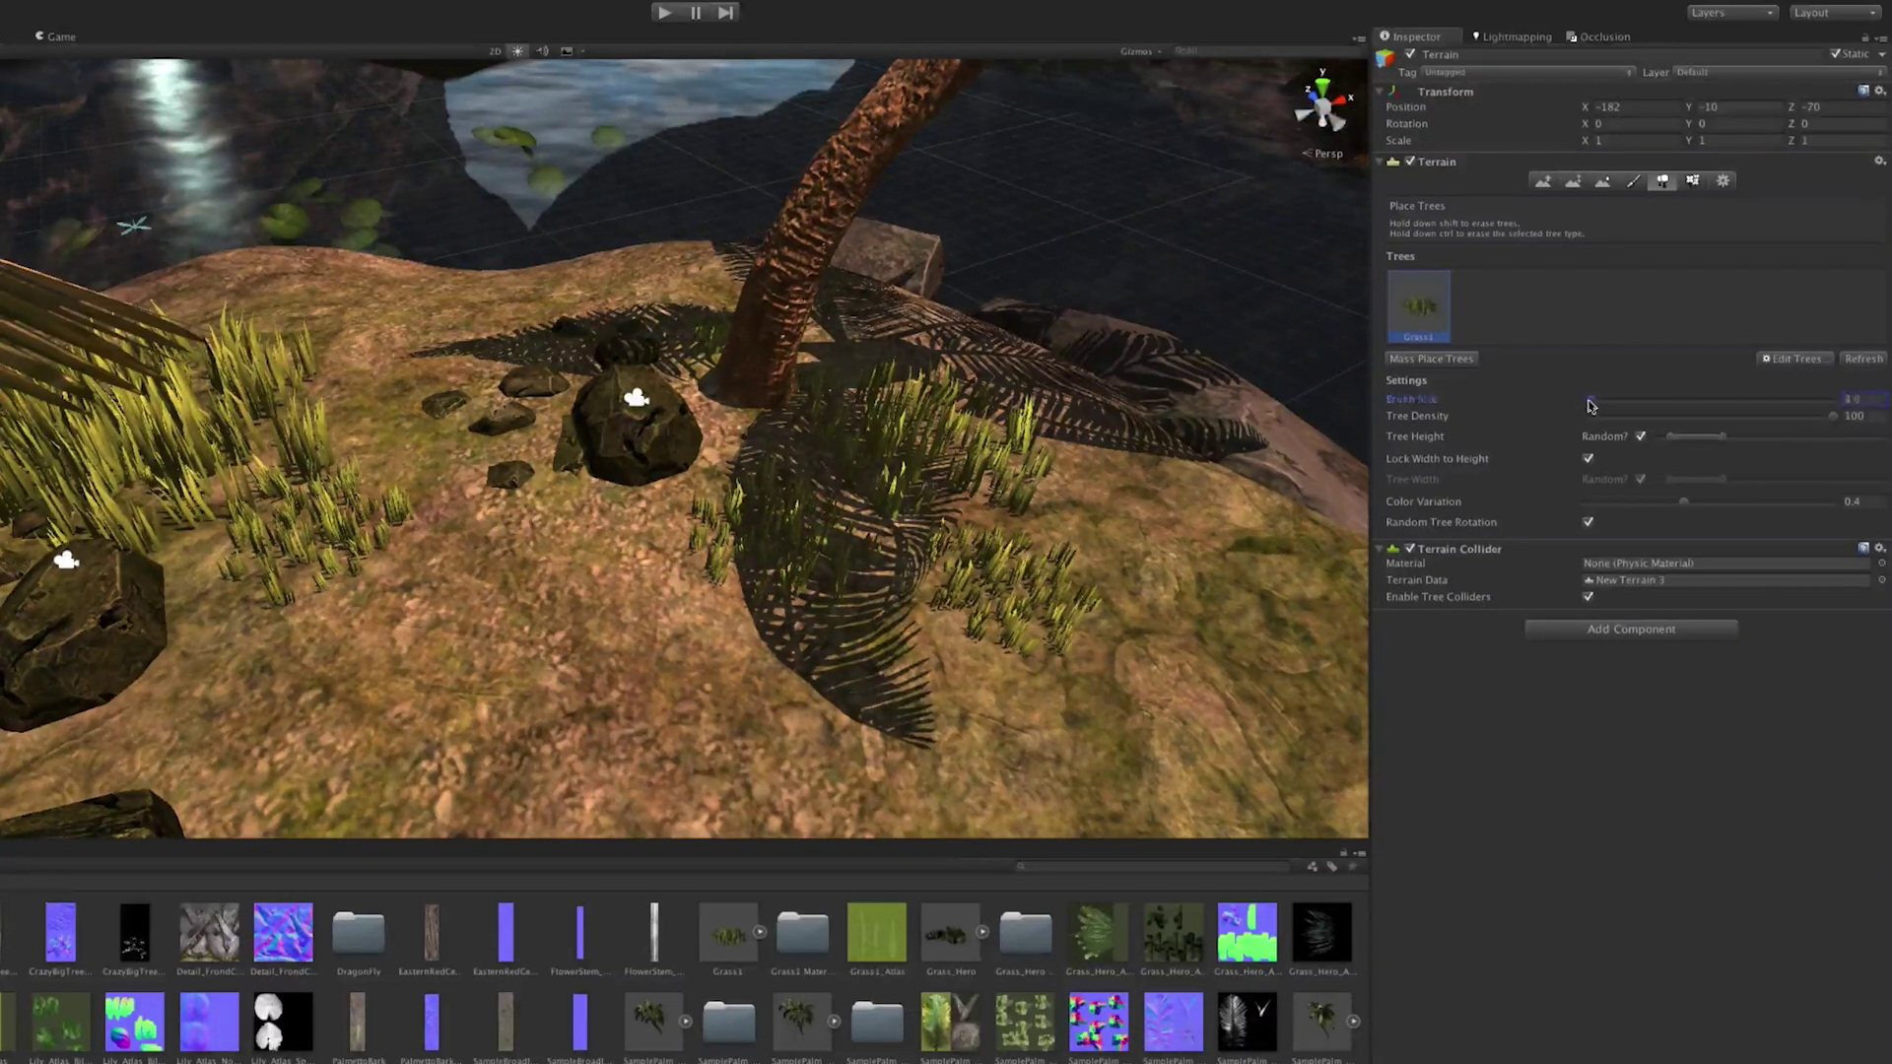
{"action": "left_click_drag", "start_coordinate": [1589, 403], "coordinate": [1594, 403]}
{"action": "left_click", "coordinate": [960, 532]}
{"action": "scroll", "coordinate": [936, 552], "scroll_direction": "down", "scroll_amount": 3}
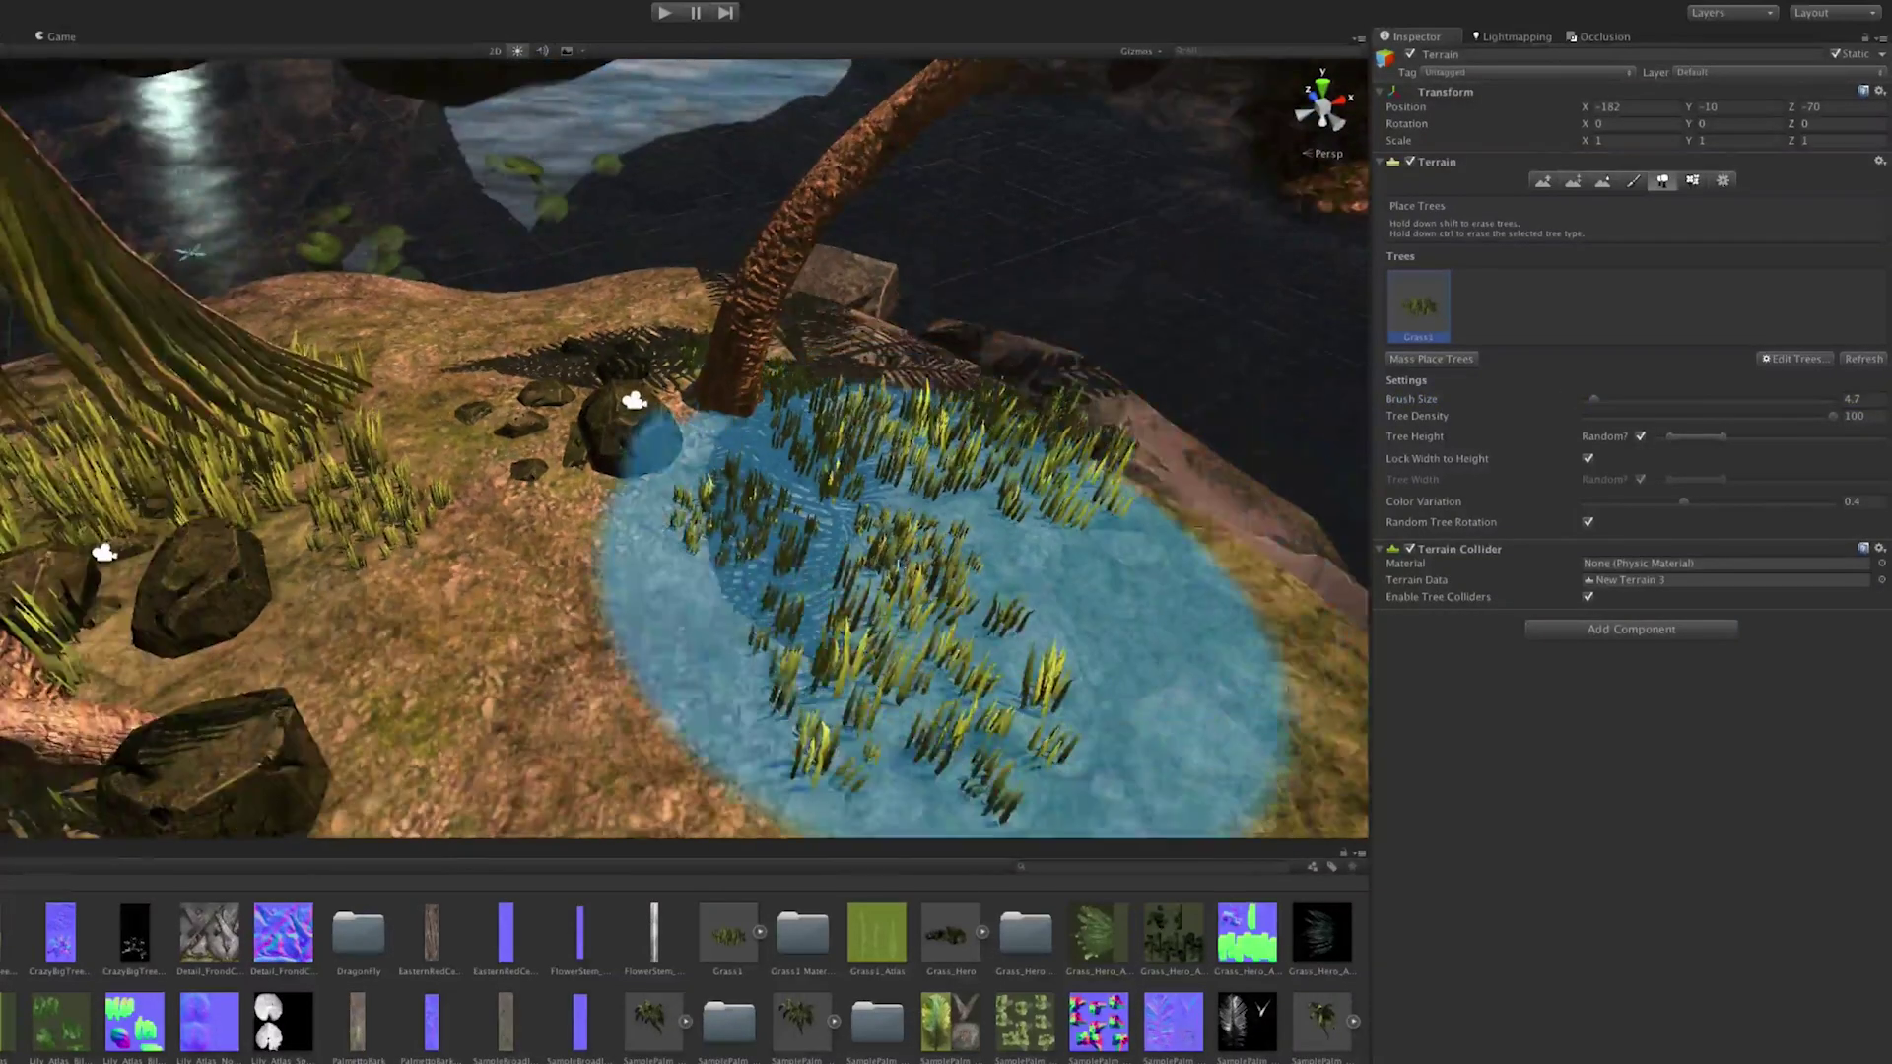
{"action": "key", "text": "ctrl+z"}
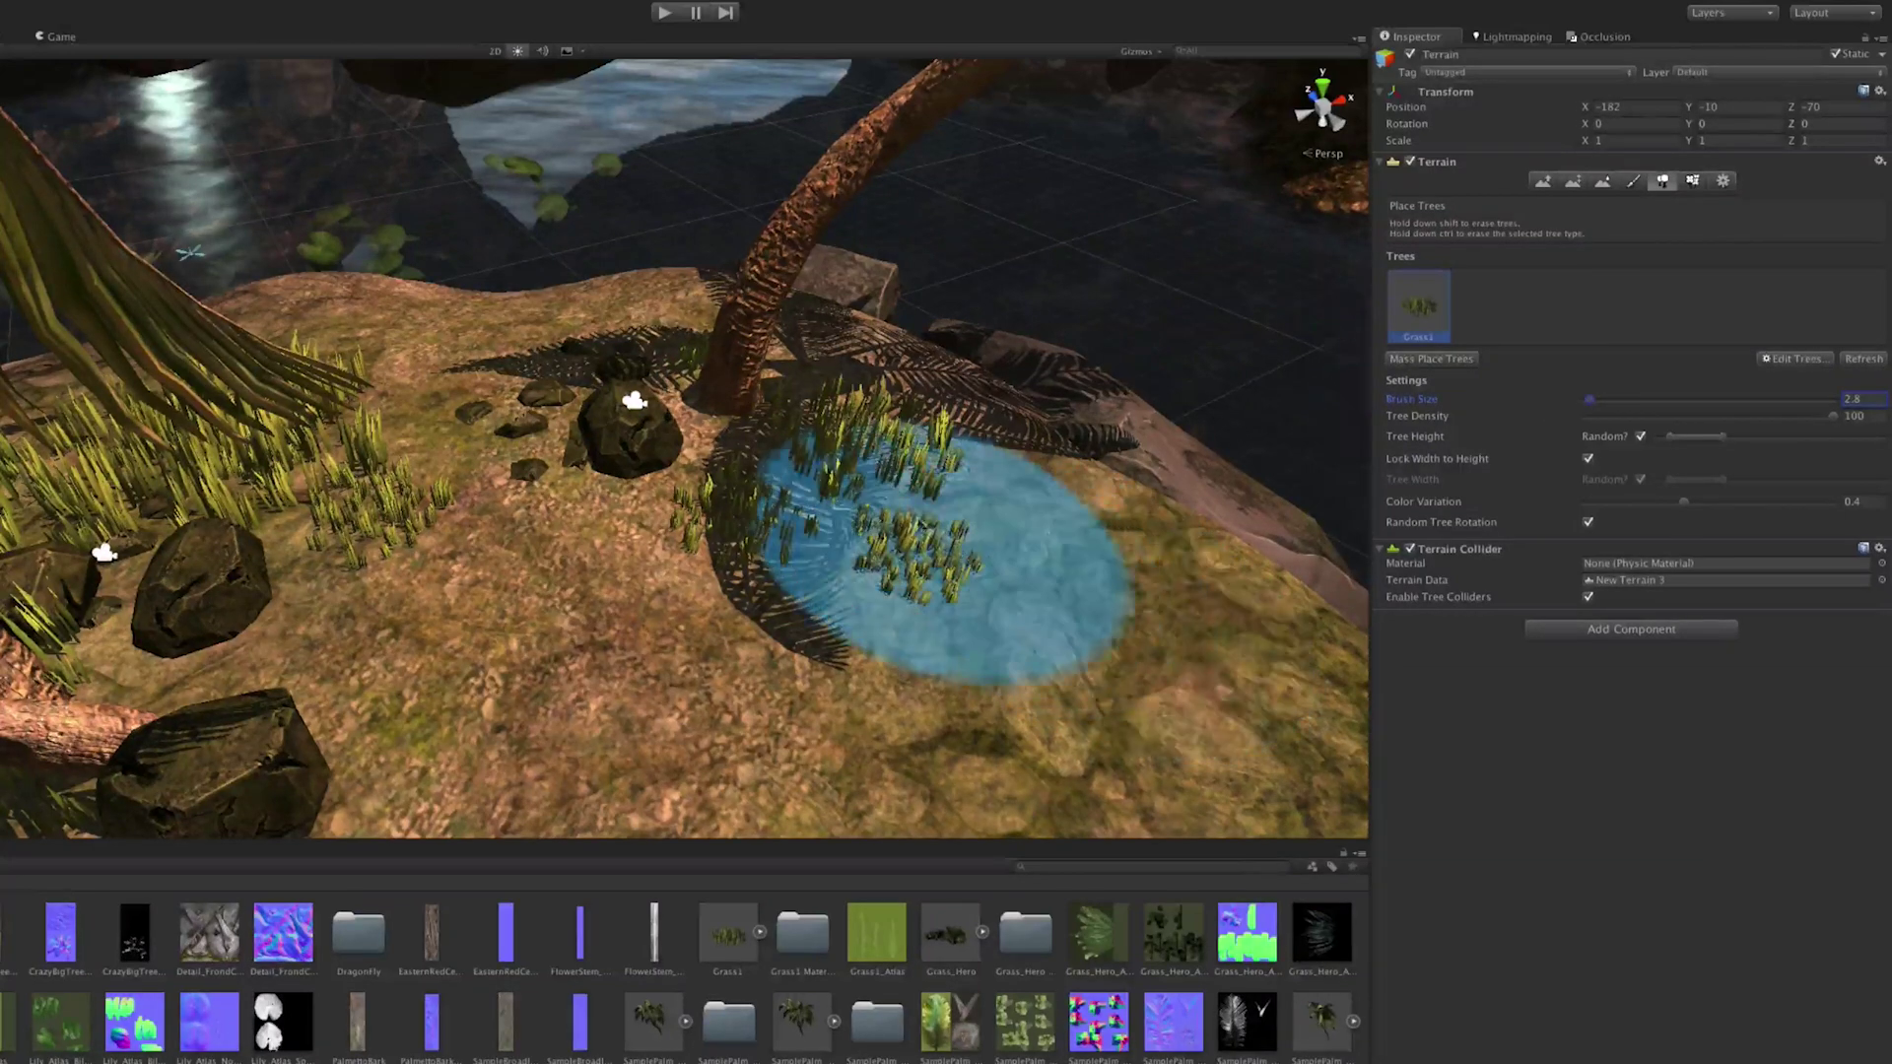
Step: Set the brush size to 2.8 and paint more grass beside the single palm and around the base of the far-end palm
{"action": "left_click", "coordinate": [956, 568]}
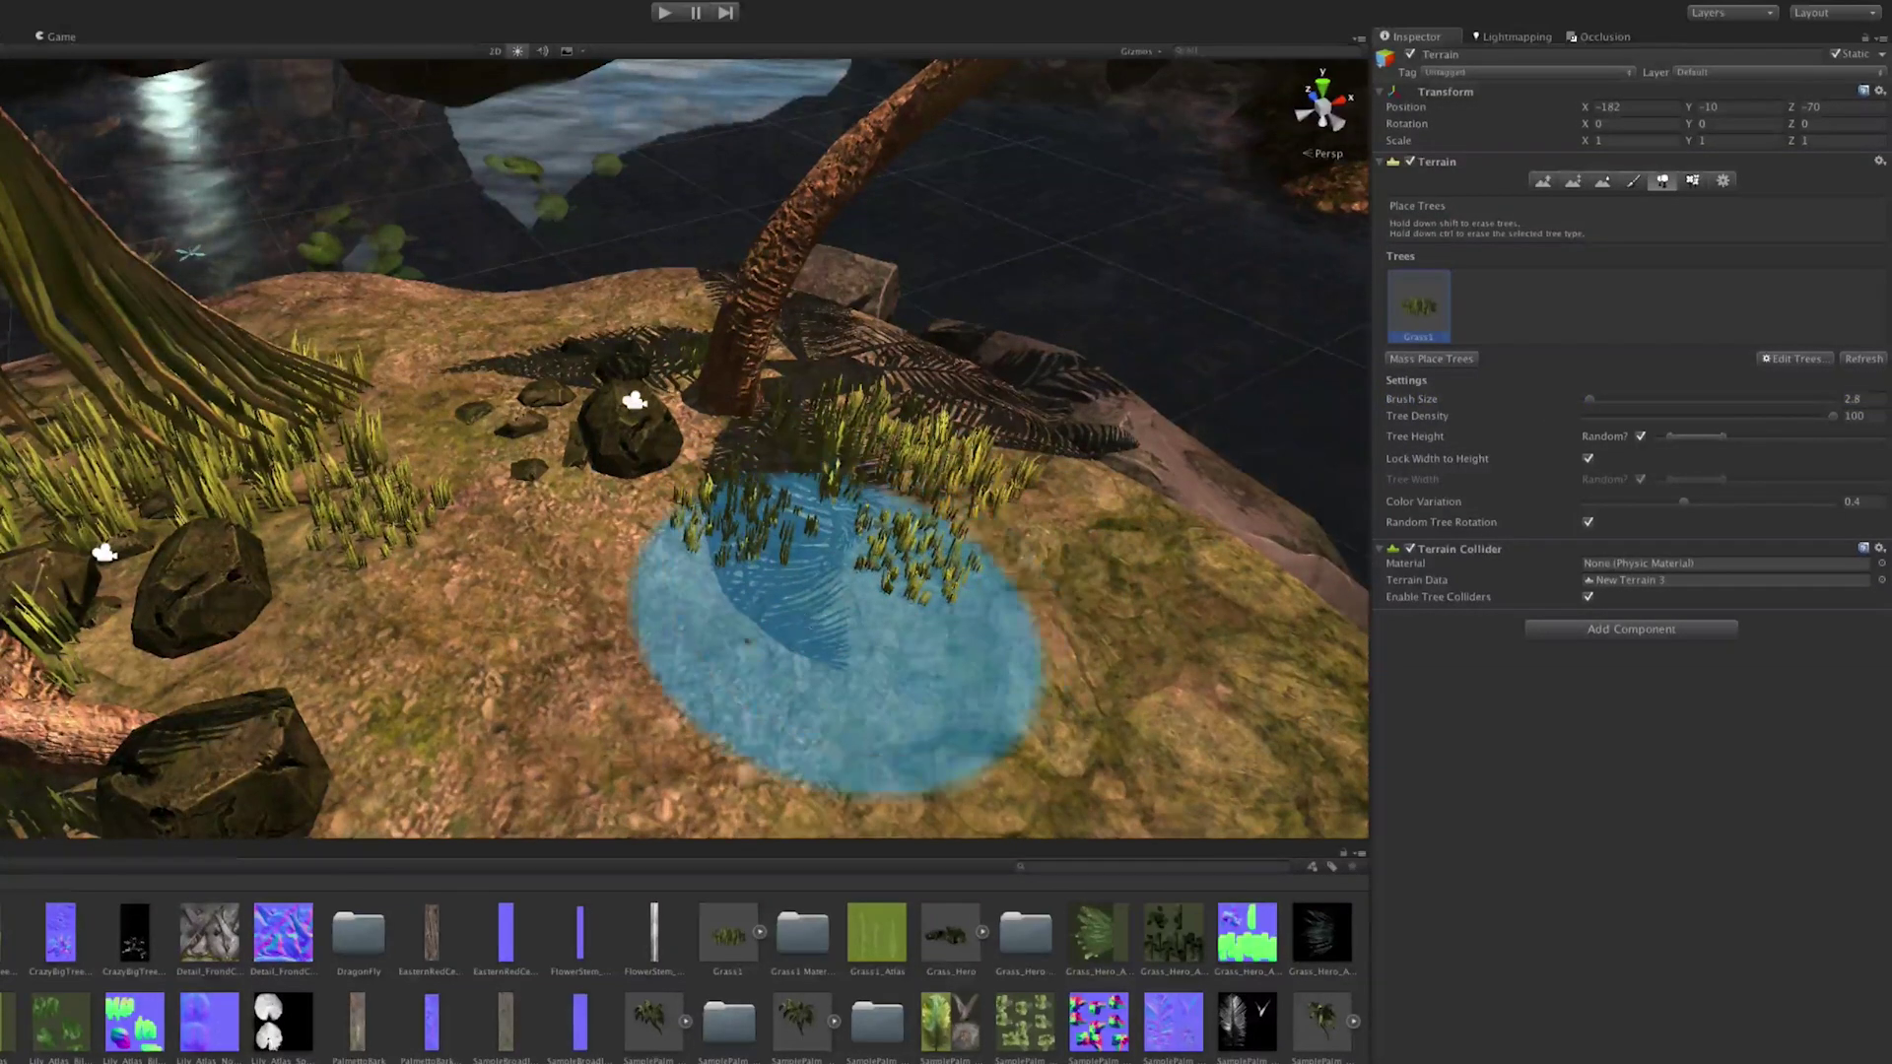
{"action": "mouse_move", "coordinate": [694, 680]}
{"action": "left_mouse_down", "text": "alt"}
{"action": "mouse_move", "coordinate": [1034, 638]}
{"action": "mouse_move", "coordinate": [941, 528]}
{"action": "left_mouse_up", "text": "alt"}
{"action": "middle_click_drag", "start_coordinate": [942, 528], "coordinate": [612, 542]}
{"action": "mouse_move", "coordinate": [612, 542]}
{"action": "right_mouse_down"}
{"action": "mouse_move", "coordinate": [693, 600]}
{"action": "mouse_move", "coordinate": [900, 579]}
{"action": "mouse_move", "coordinate": [549, 399]}
{"action": "right_mouse_up"}
{"action": "left_click_drag", "start_coordinate": [549, 399], "coordinate": [428, 382]}
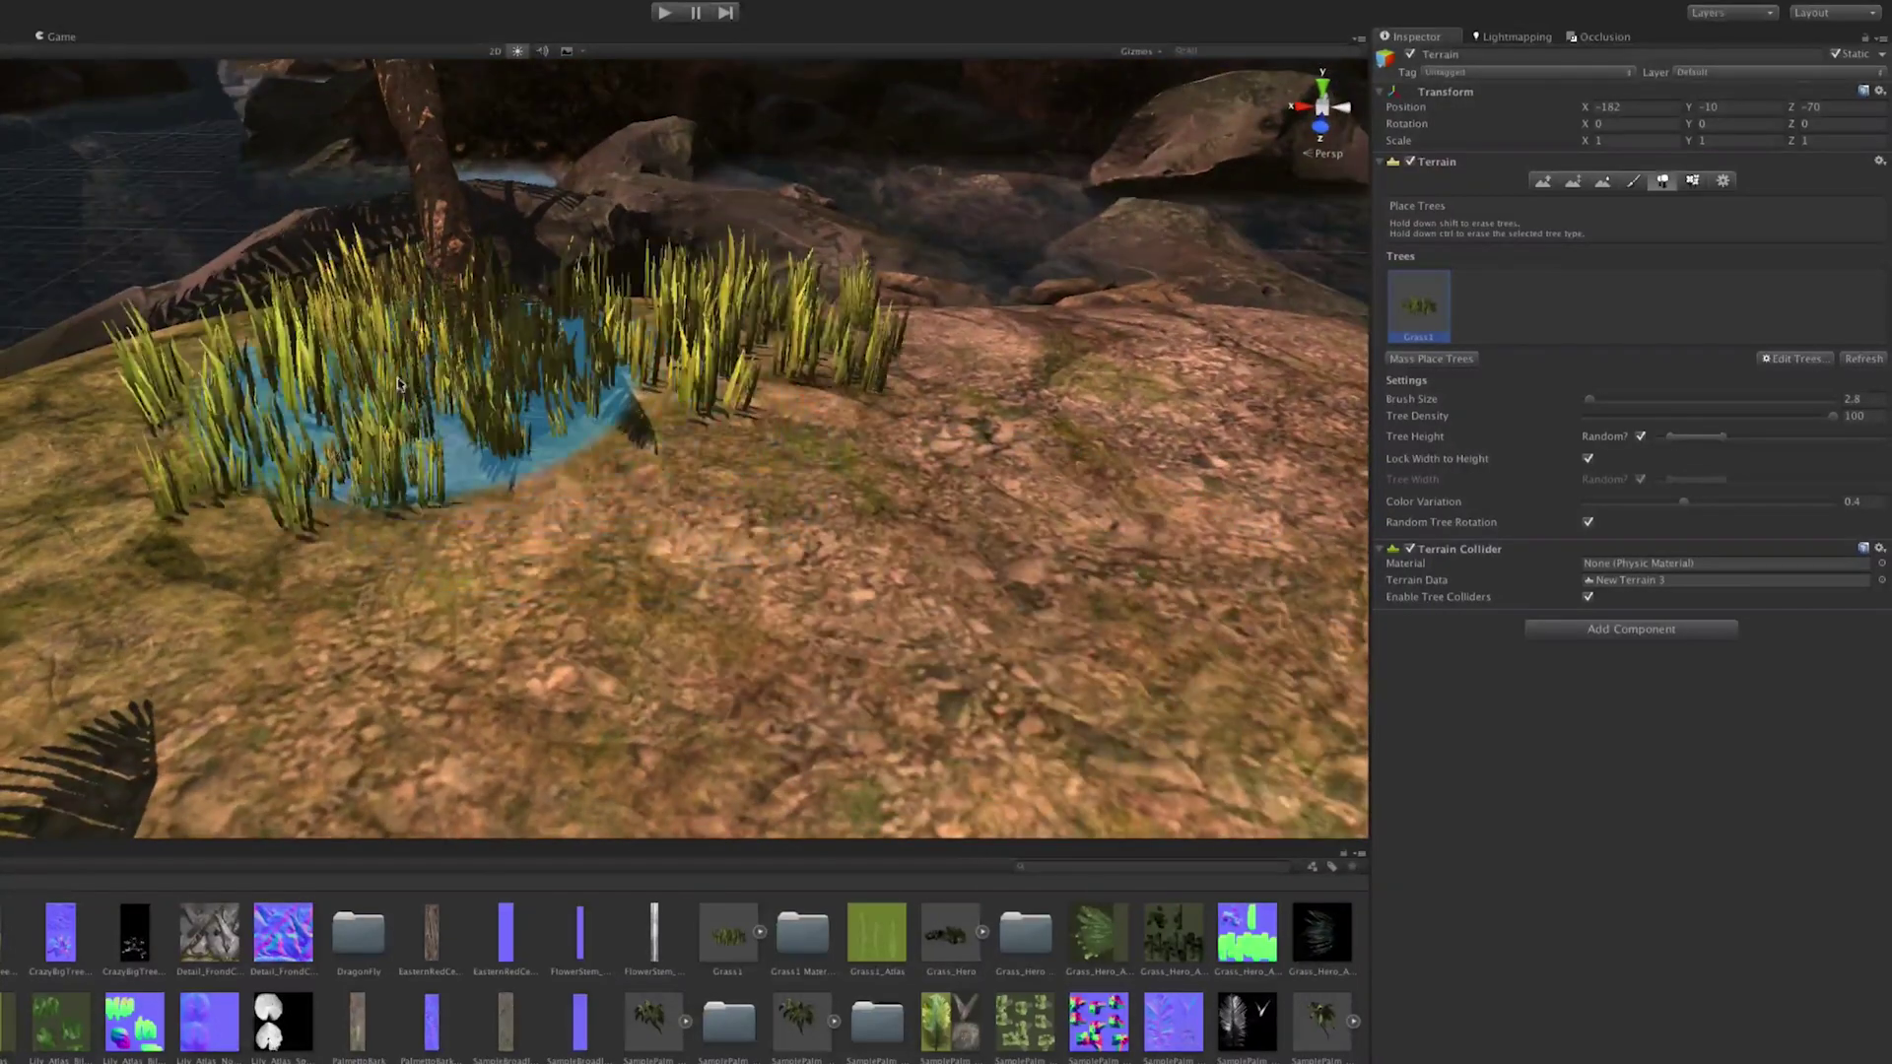
{"action": "left_click_drag", "start_coordinate": [574, 462], "coordinate": [544, 533], "text": "alt"}
{"action": "mouse_move", "coordinate": [545, 532]}
{"action": "right_mouse_down"}
{"action": "mouse_move", "coordinate": [642, 612]}
{"action": "mouse_move", "coordinate": [679, 582]}
{"action": "mouse_move", "coordinate": [635, 436]}
{"action": "mouse_move", "coordinate": [697, 571]}
{"action": "right_mouse_up"}
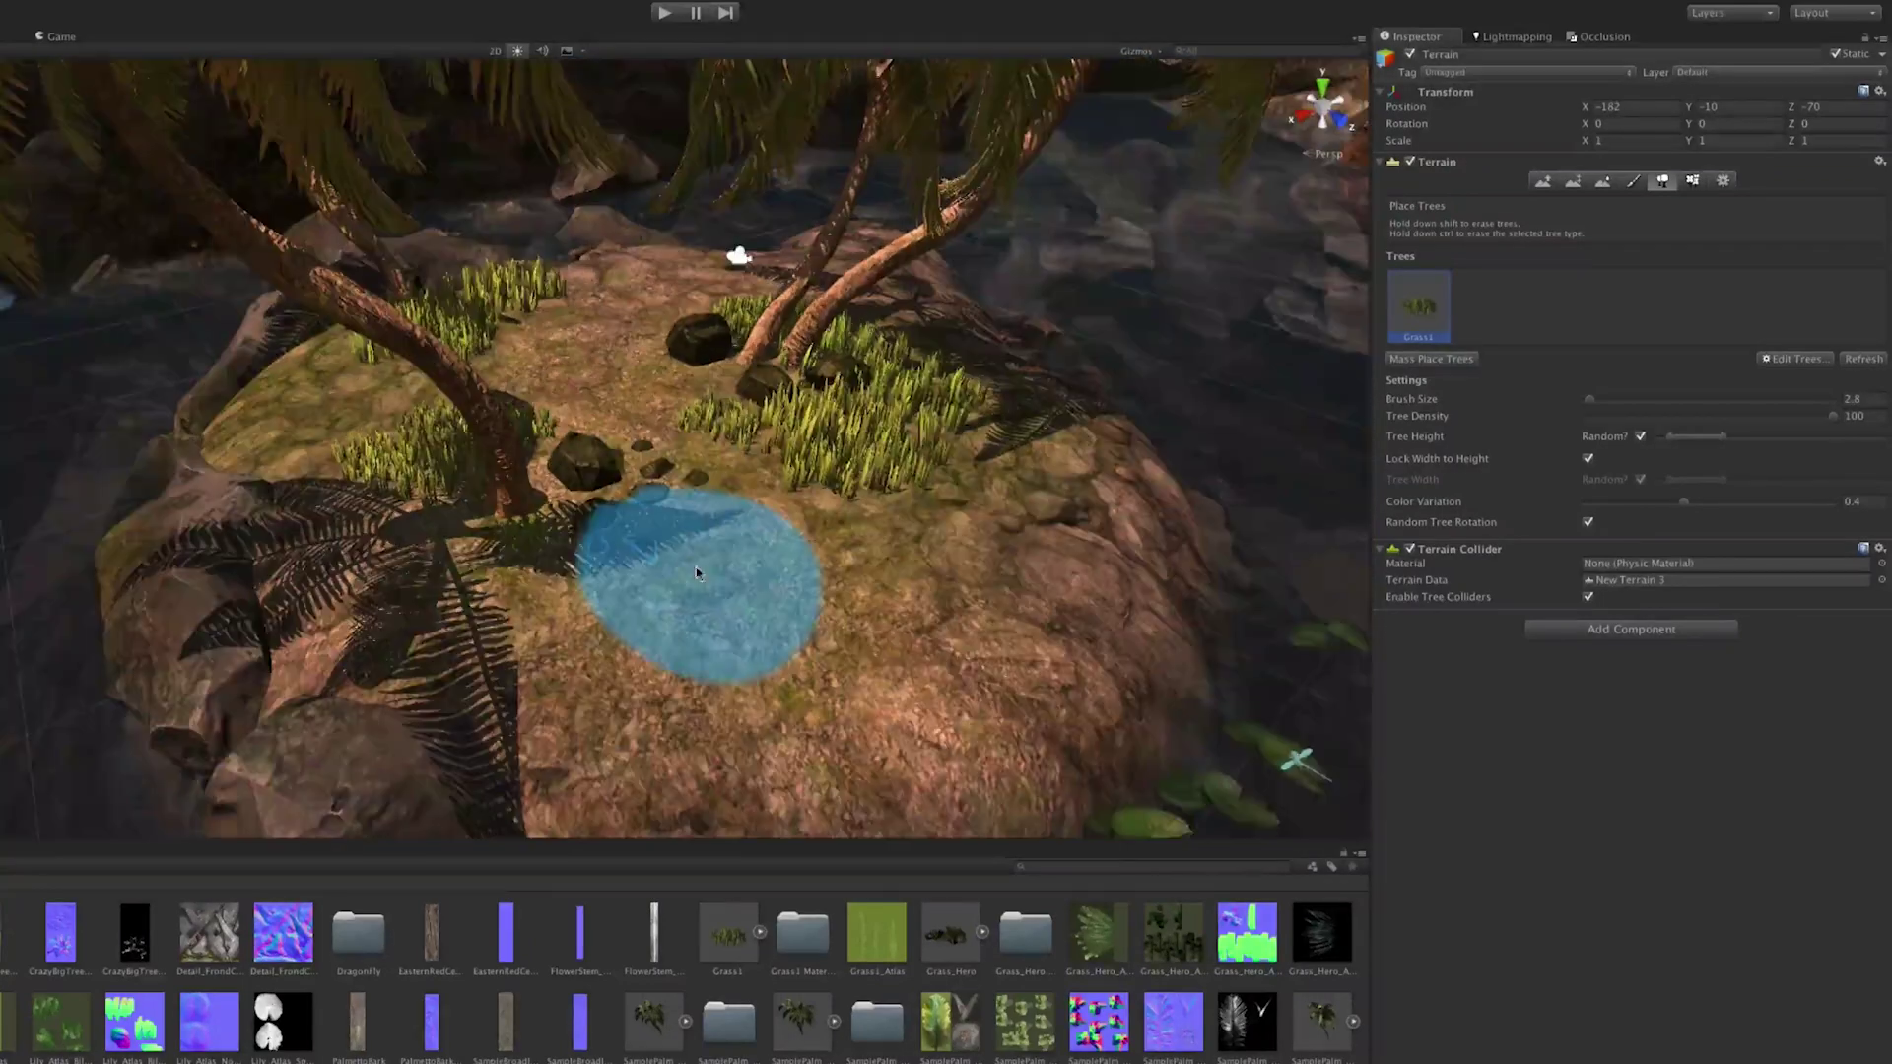
Step: Search the project assets for "fern" and add the CinnamonFern prefab as a second terrain tree
{"action": "left_click_drag", "start_coordinate": [685, 561], "coordinate": [600, 500], "text": "alt"}
{"action": "left_click", "coordinate": [1779, 361]}
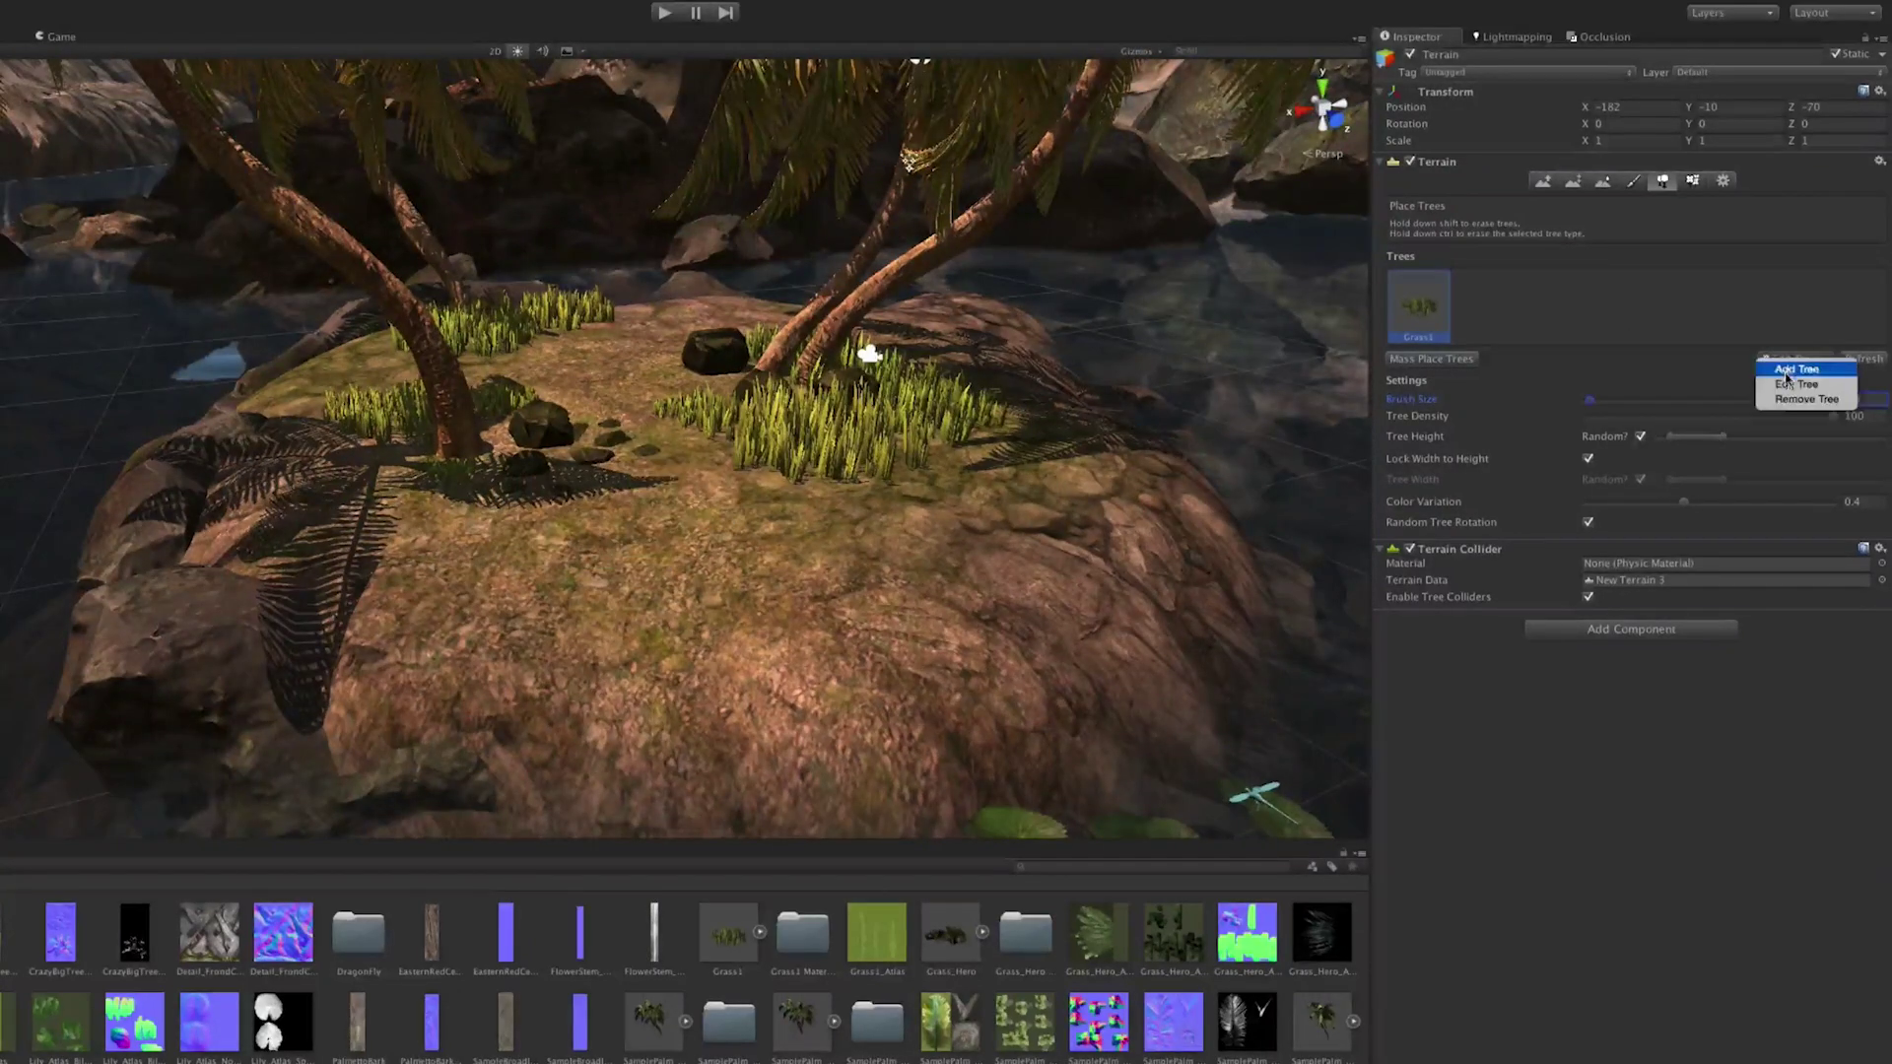
{"action": "left_click", "coordinate": [1788, 371]}
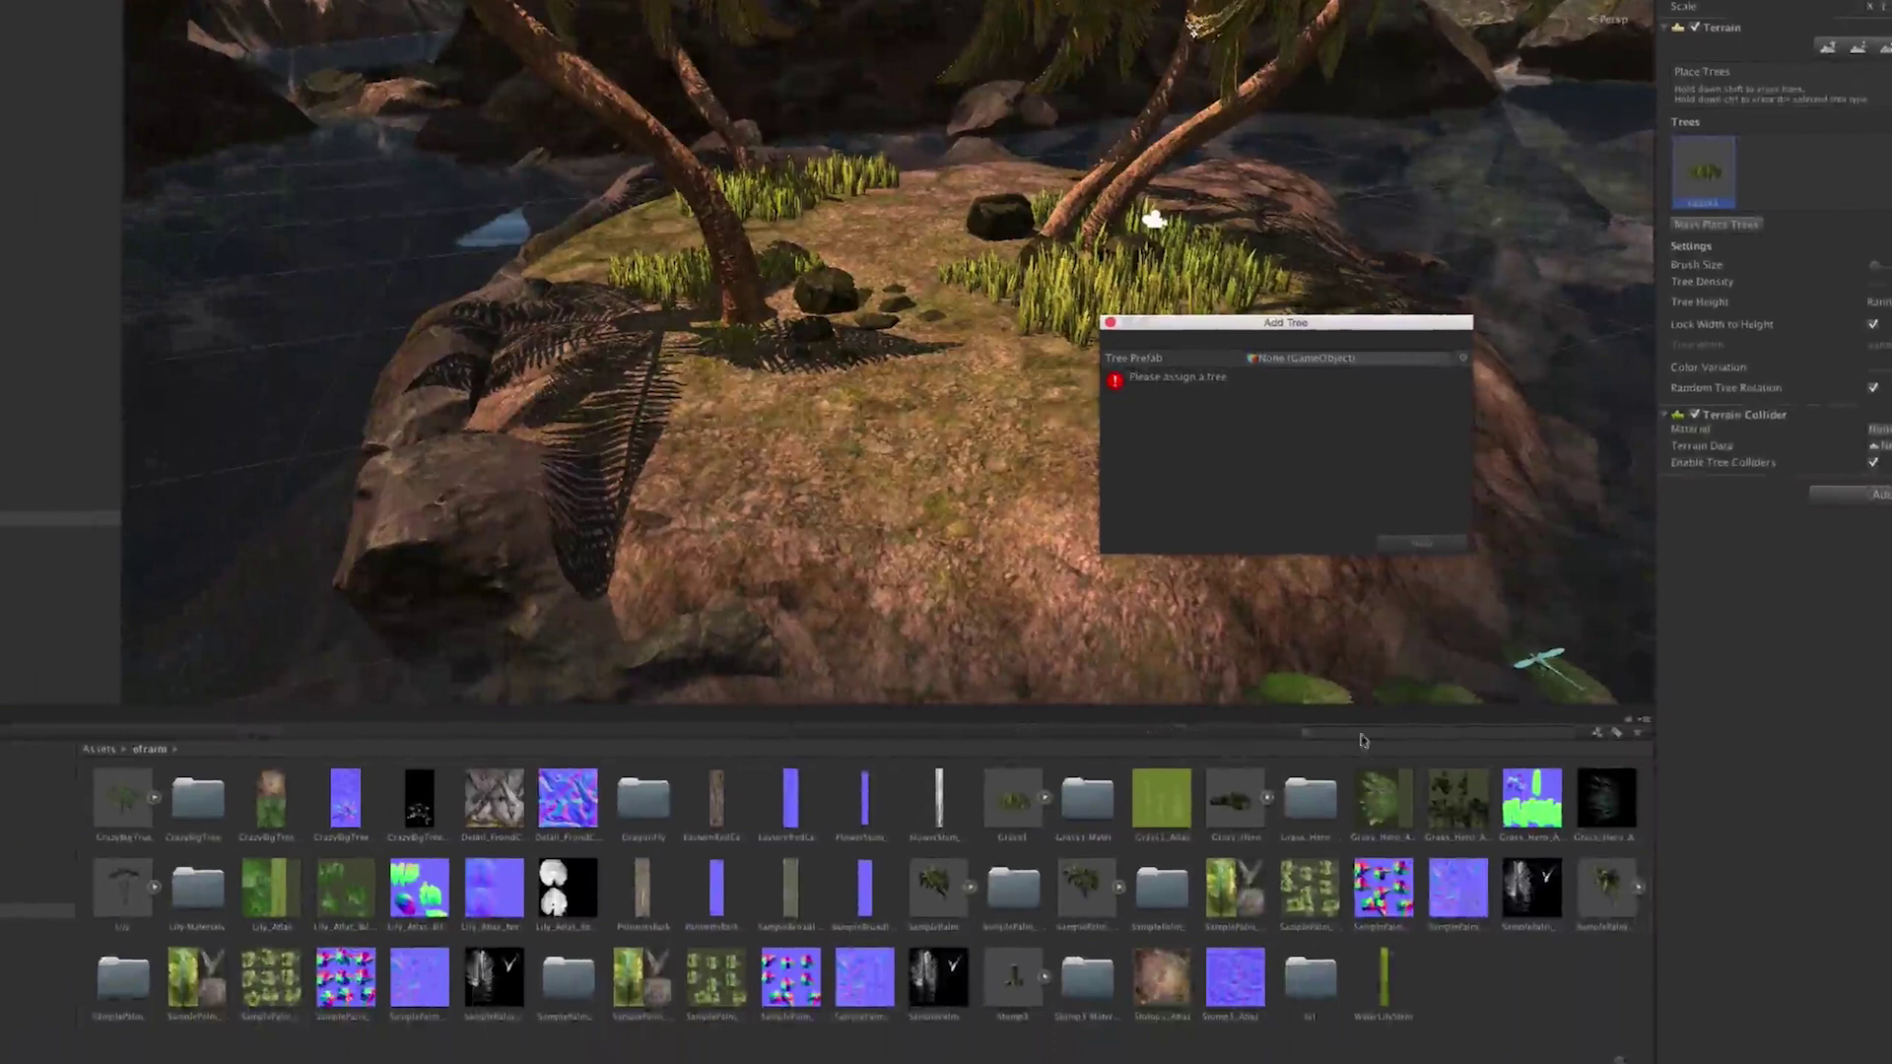
{"action": "left_click", "coordinate": [1181, 814]}
{"action": "type", "text": "fern"}
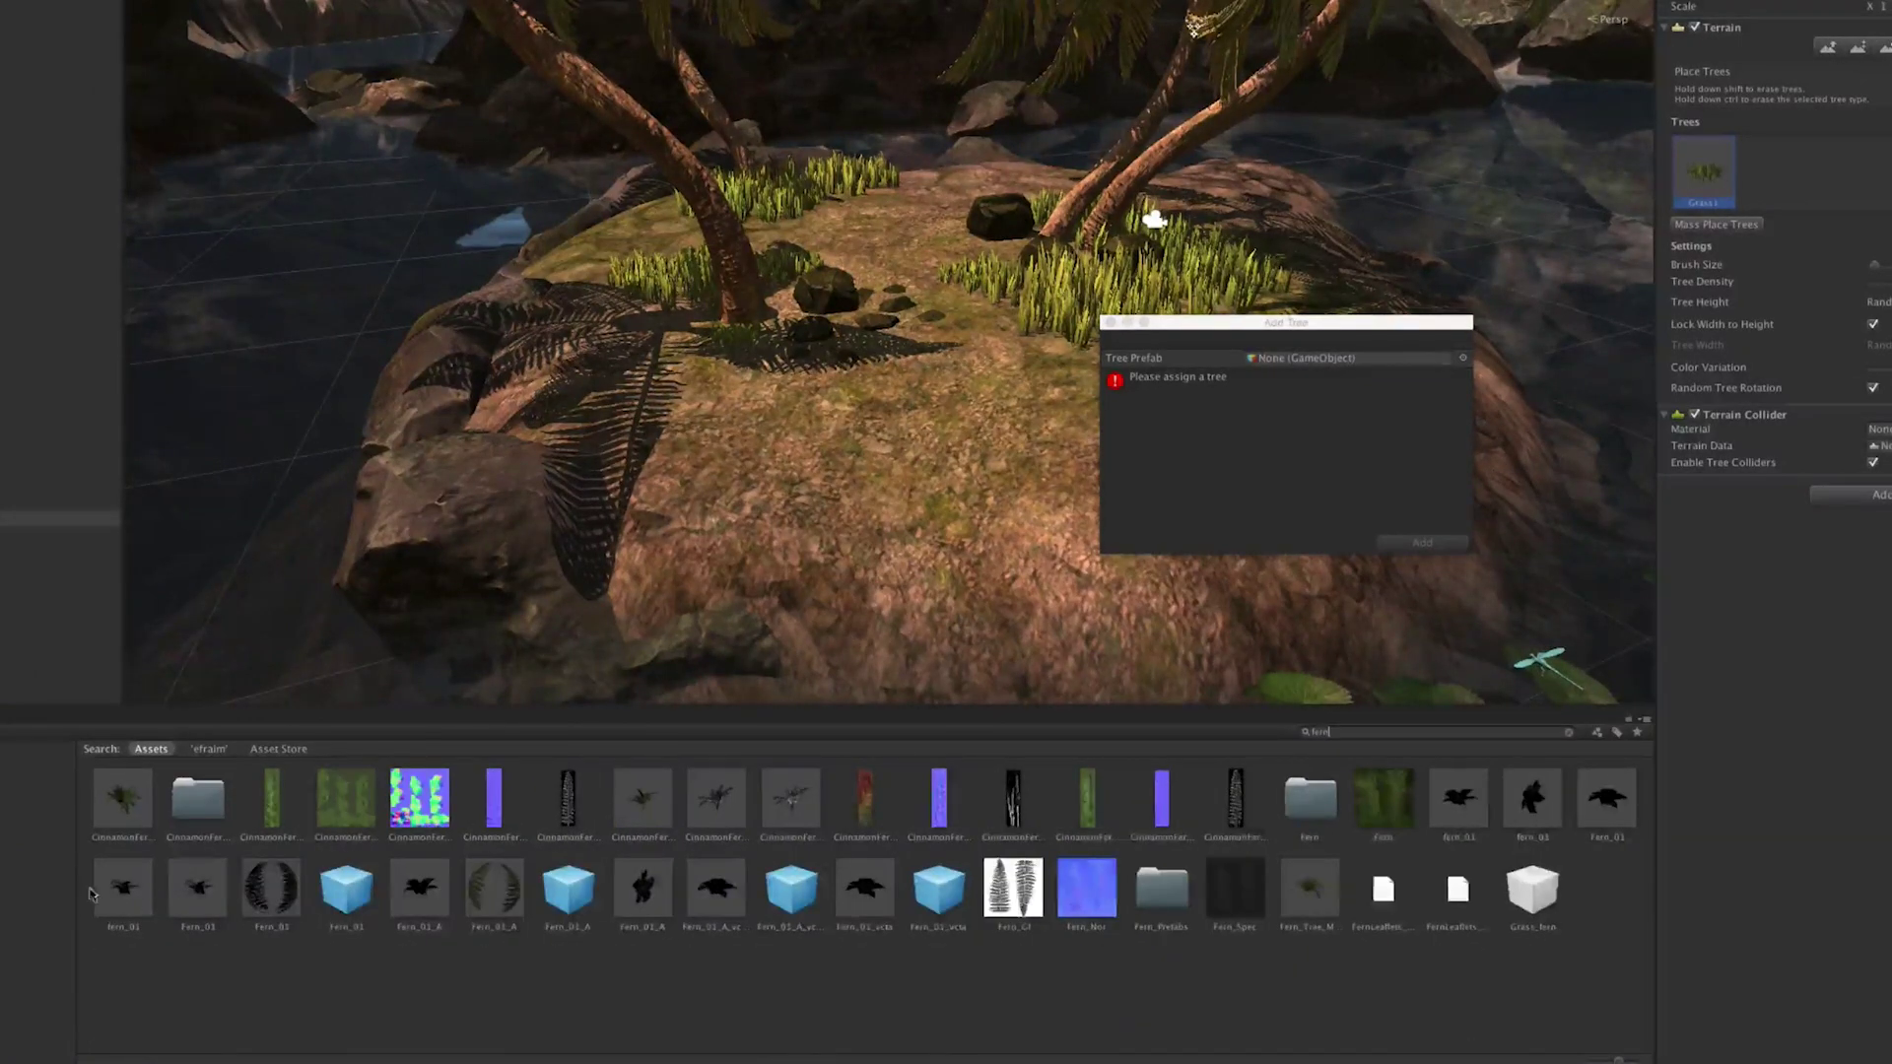
{"action": "left_click_drag", "start_coordinate": [123, 803], "coordinate": [1286, 366]}
{"action": "left_click", "coordinate": [1422, 543]}
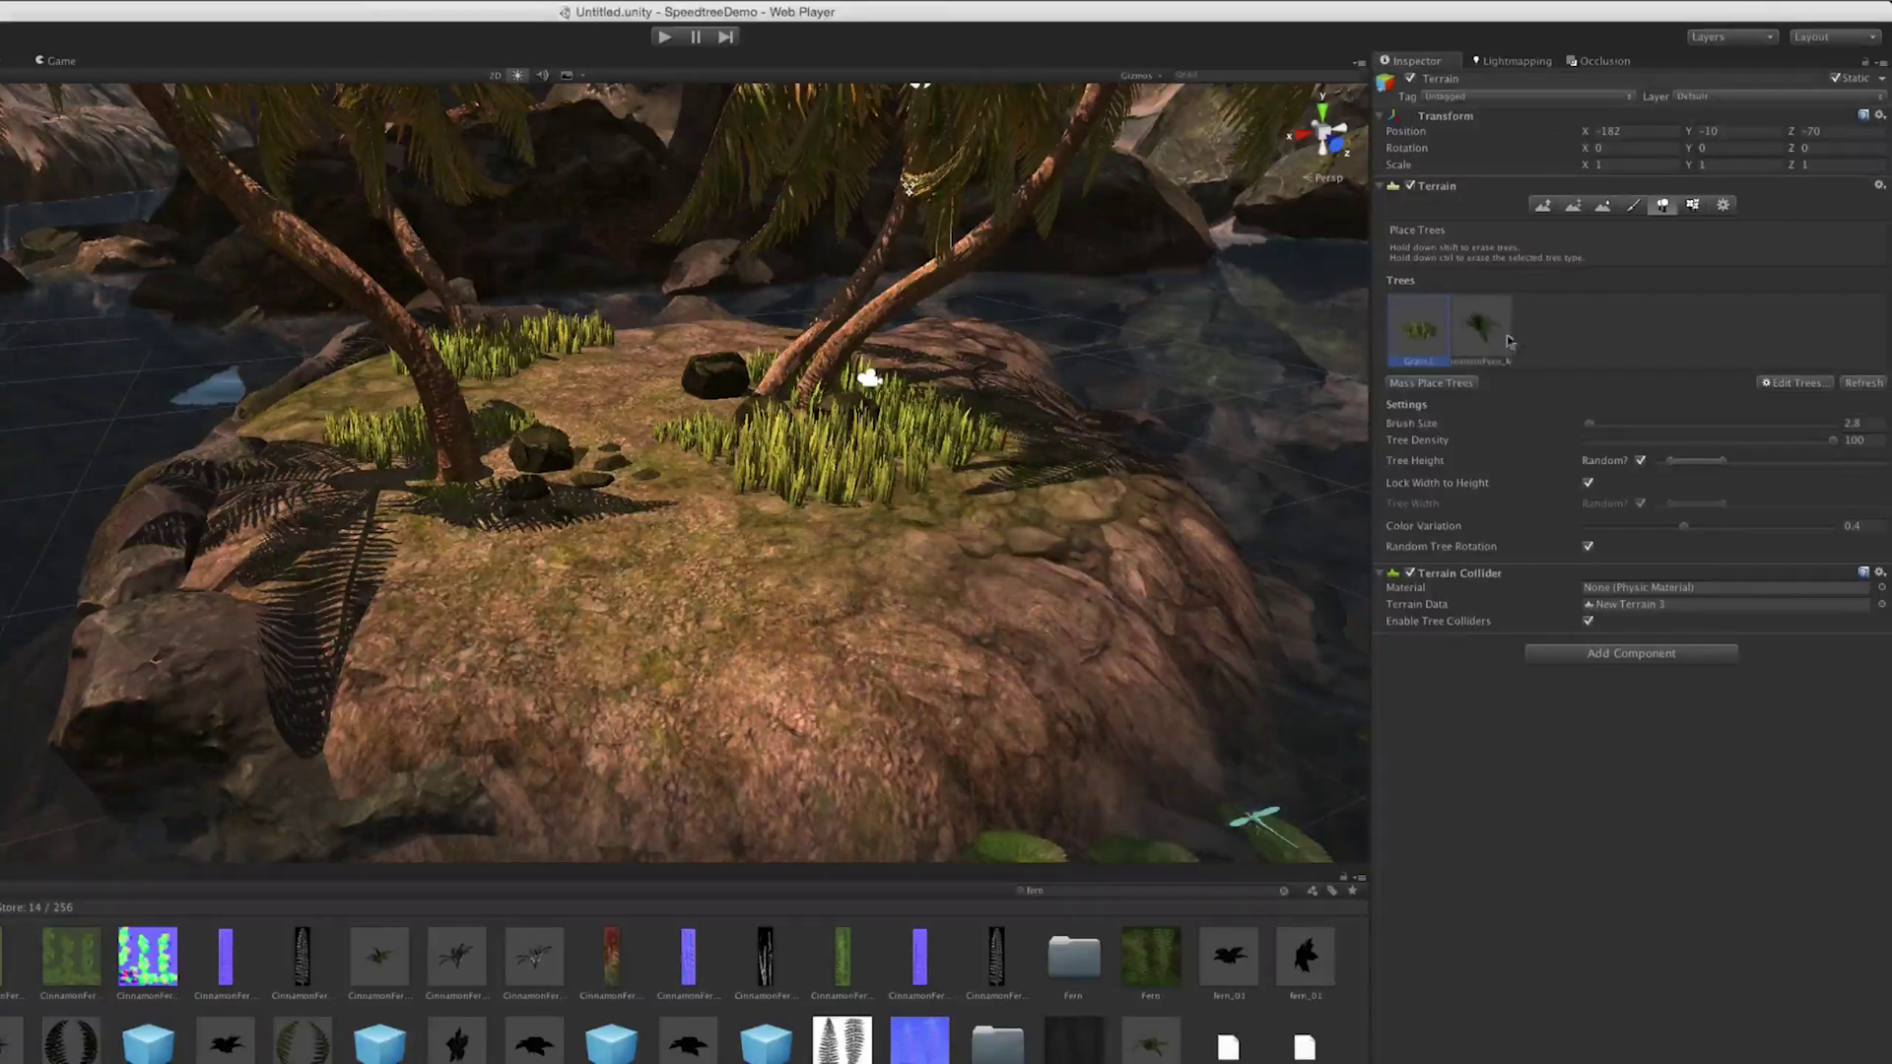
Step: Select the fern, raise its random height range, set tree density to 44 and brush size to 1, and place ferns in the grass by the paired palms
{"action": "scroll", "coordinate": [898, 531], "scroll_direction": "up", "scroll_amount": 5}
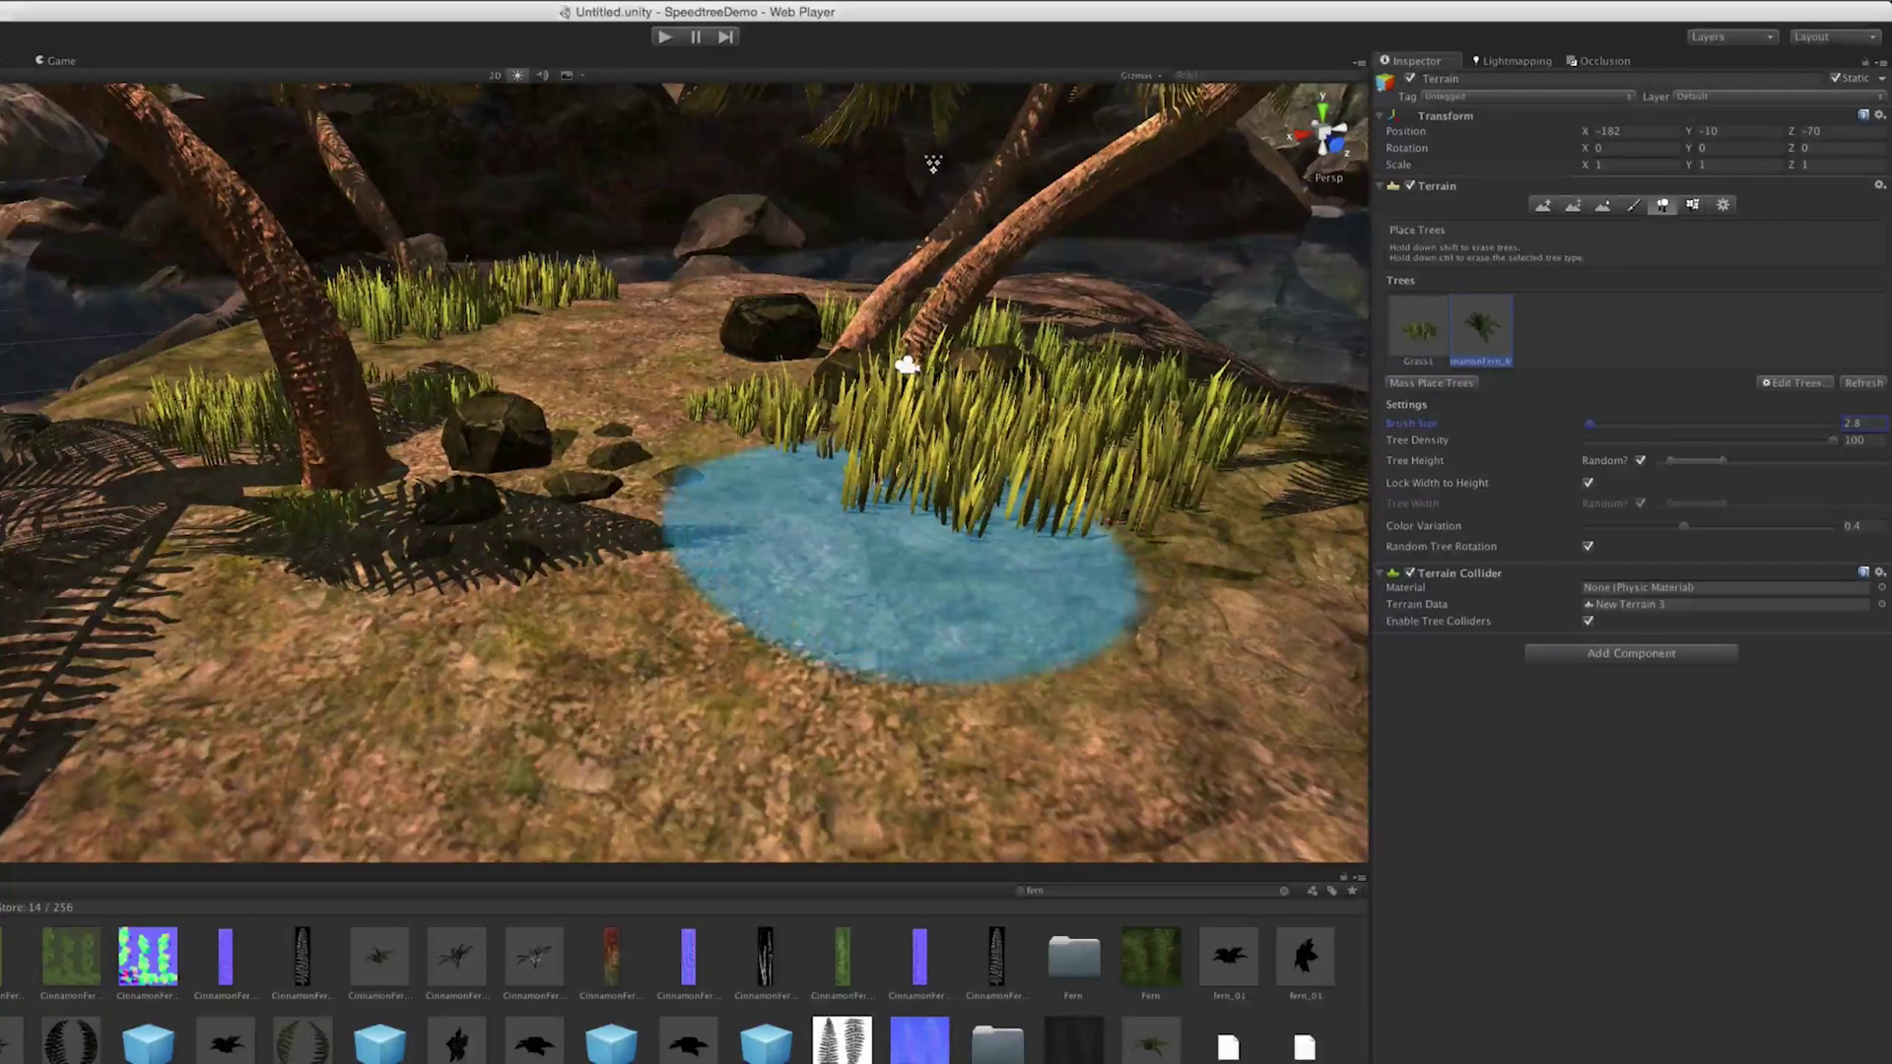
{"action": "mouse_move", "coordinate": [867, 471]}
{"action": "middle_mouse_down"}
{"action": "mouse_move", "coordinate": [792, 577]}
{"action": "mouse_move", "coordinate": [792, 611]}
{"action": "middle_mouse_up"}
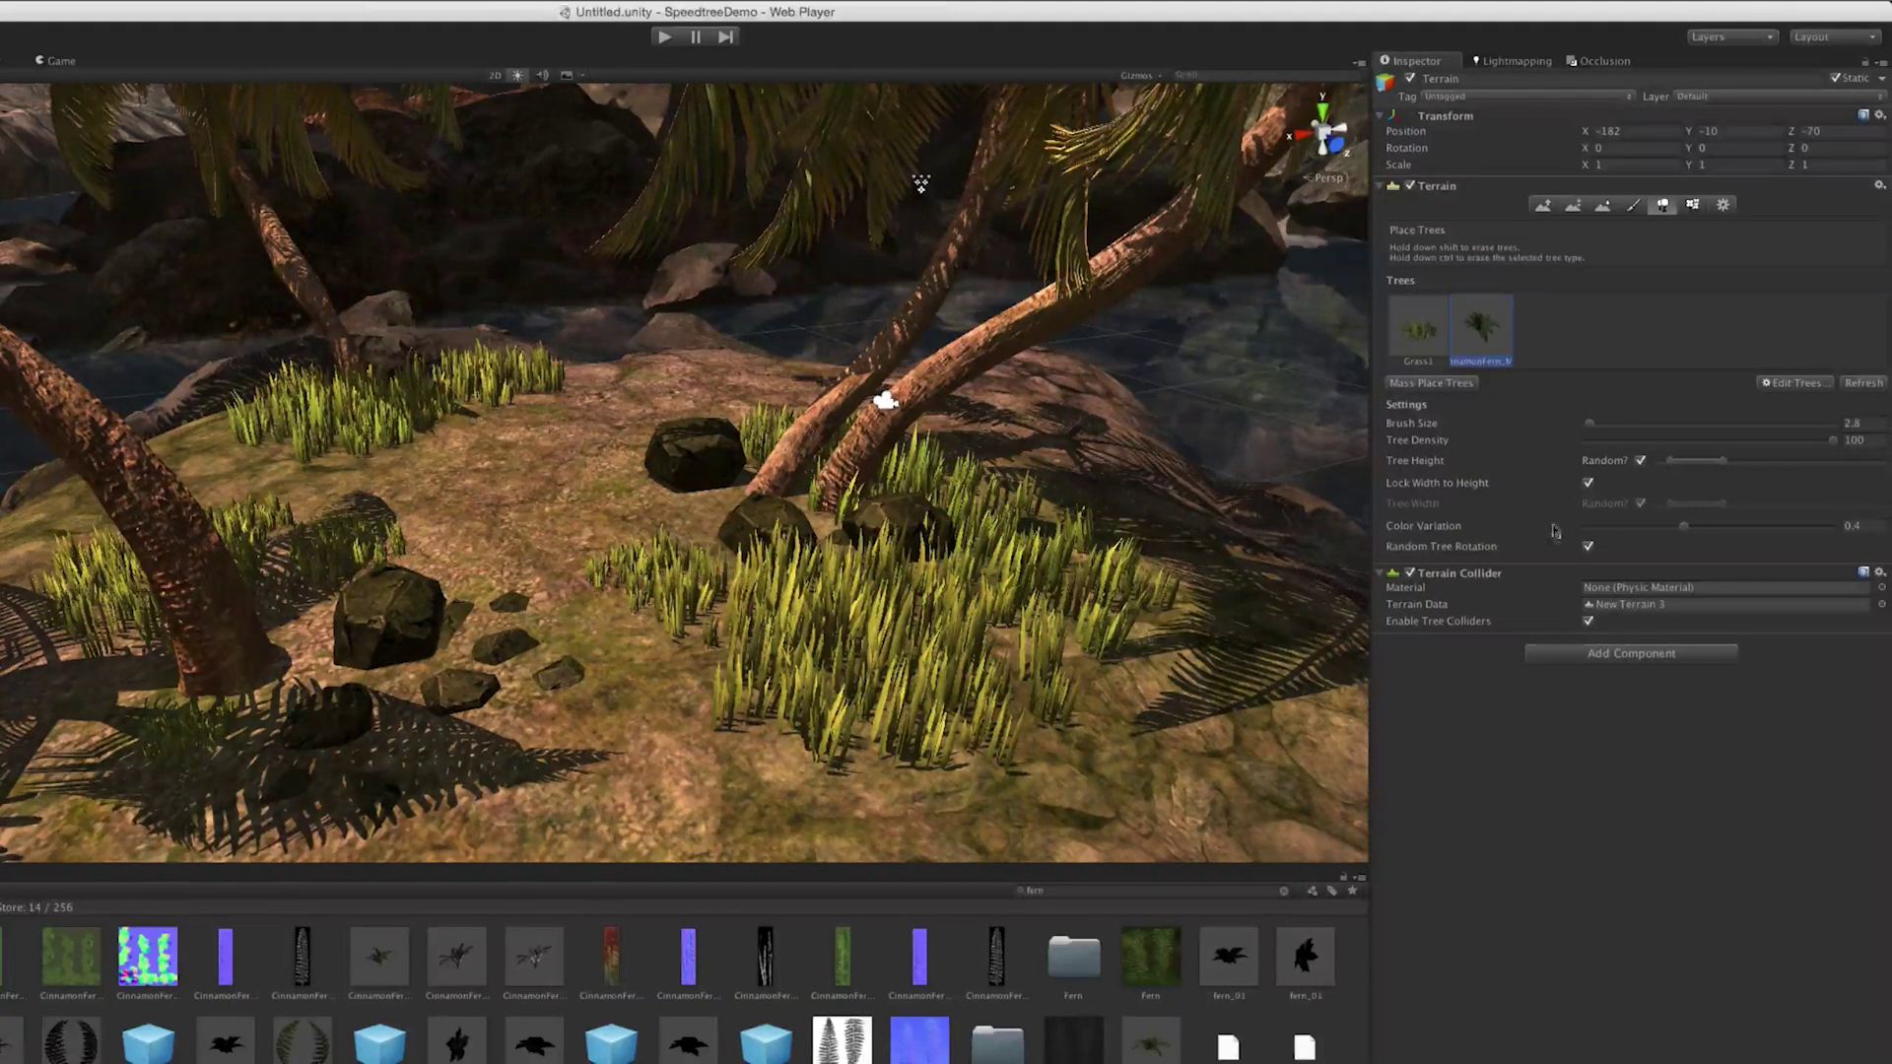
{"action": "left_click_drag", "start_coordinate": [1687, 475], "coordinate": [1746, 471]}
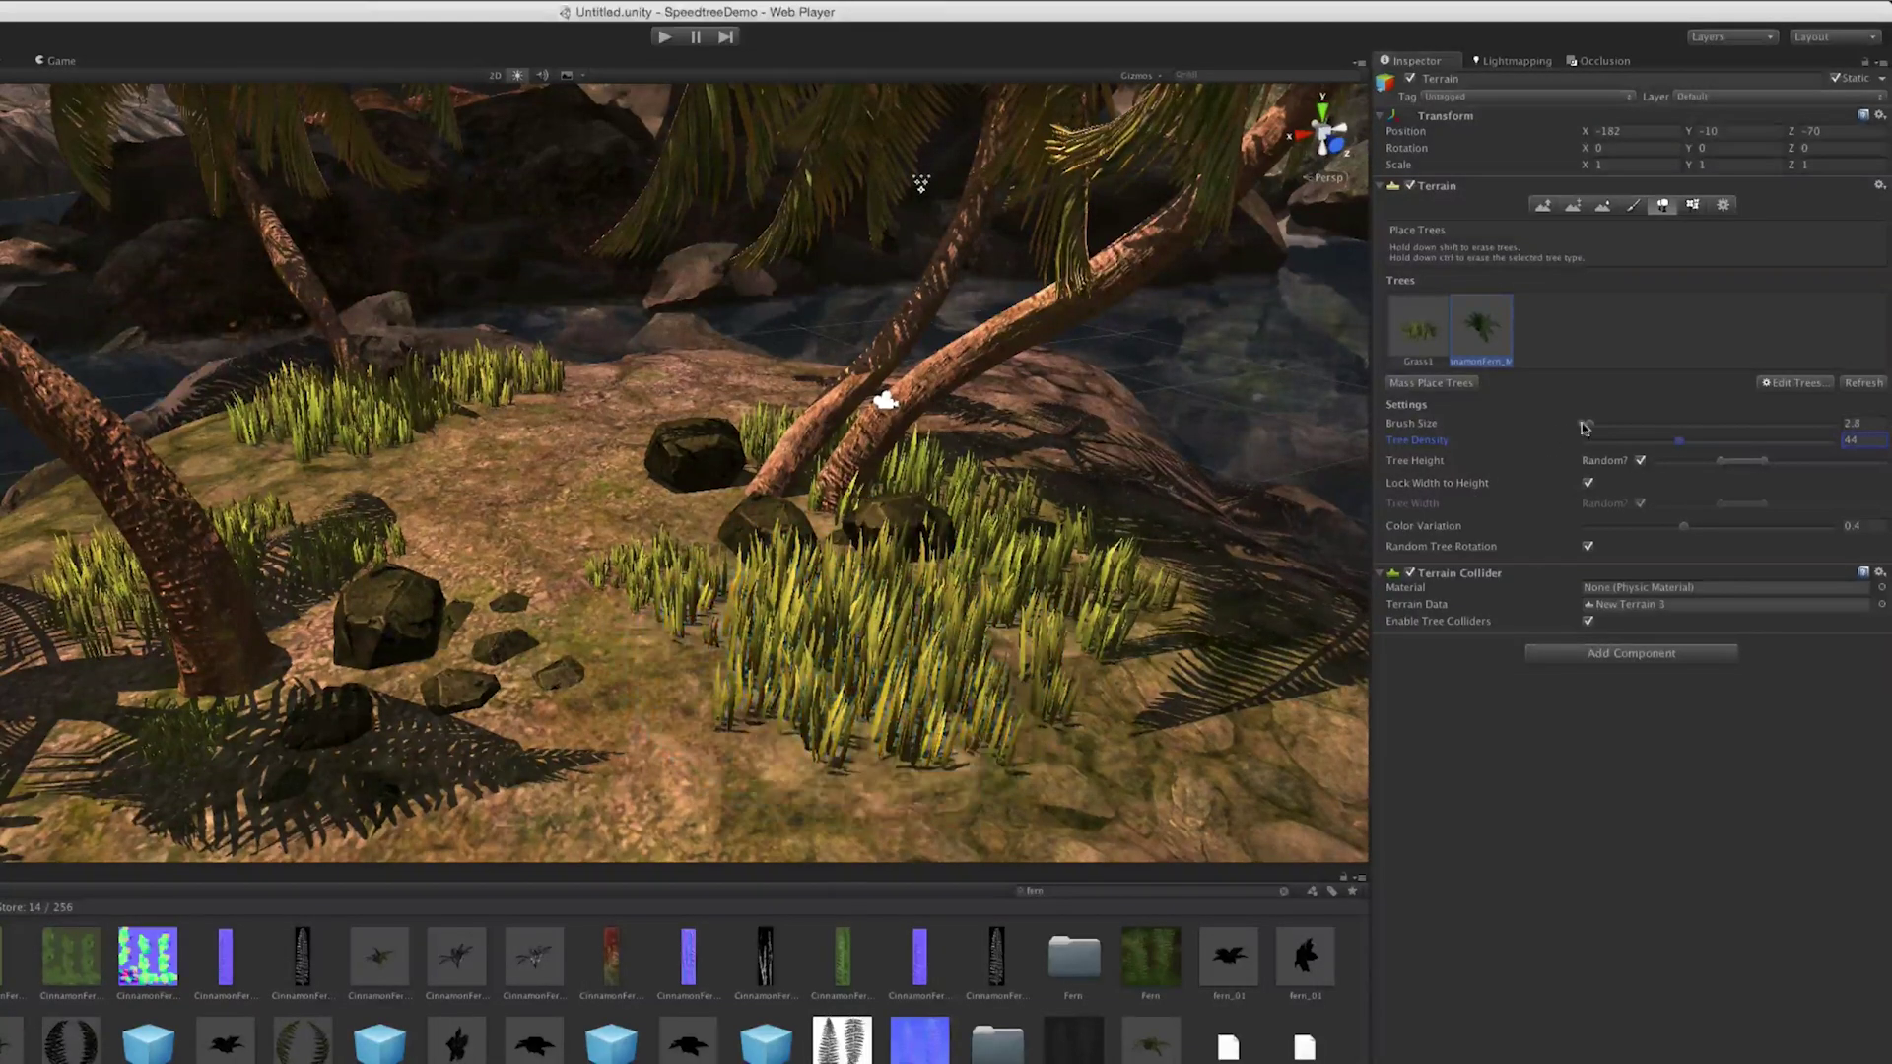
{"action": "left_click", "coordinate": [946, 623]}
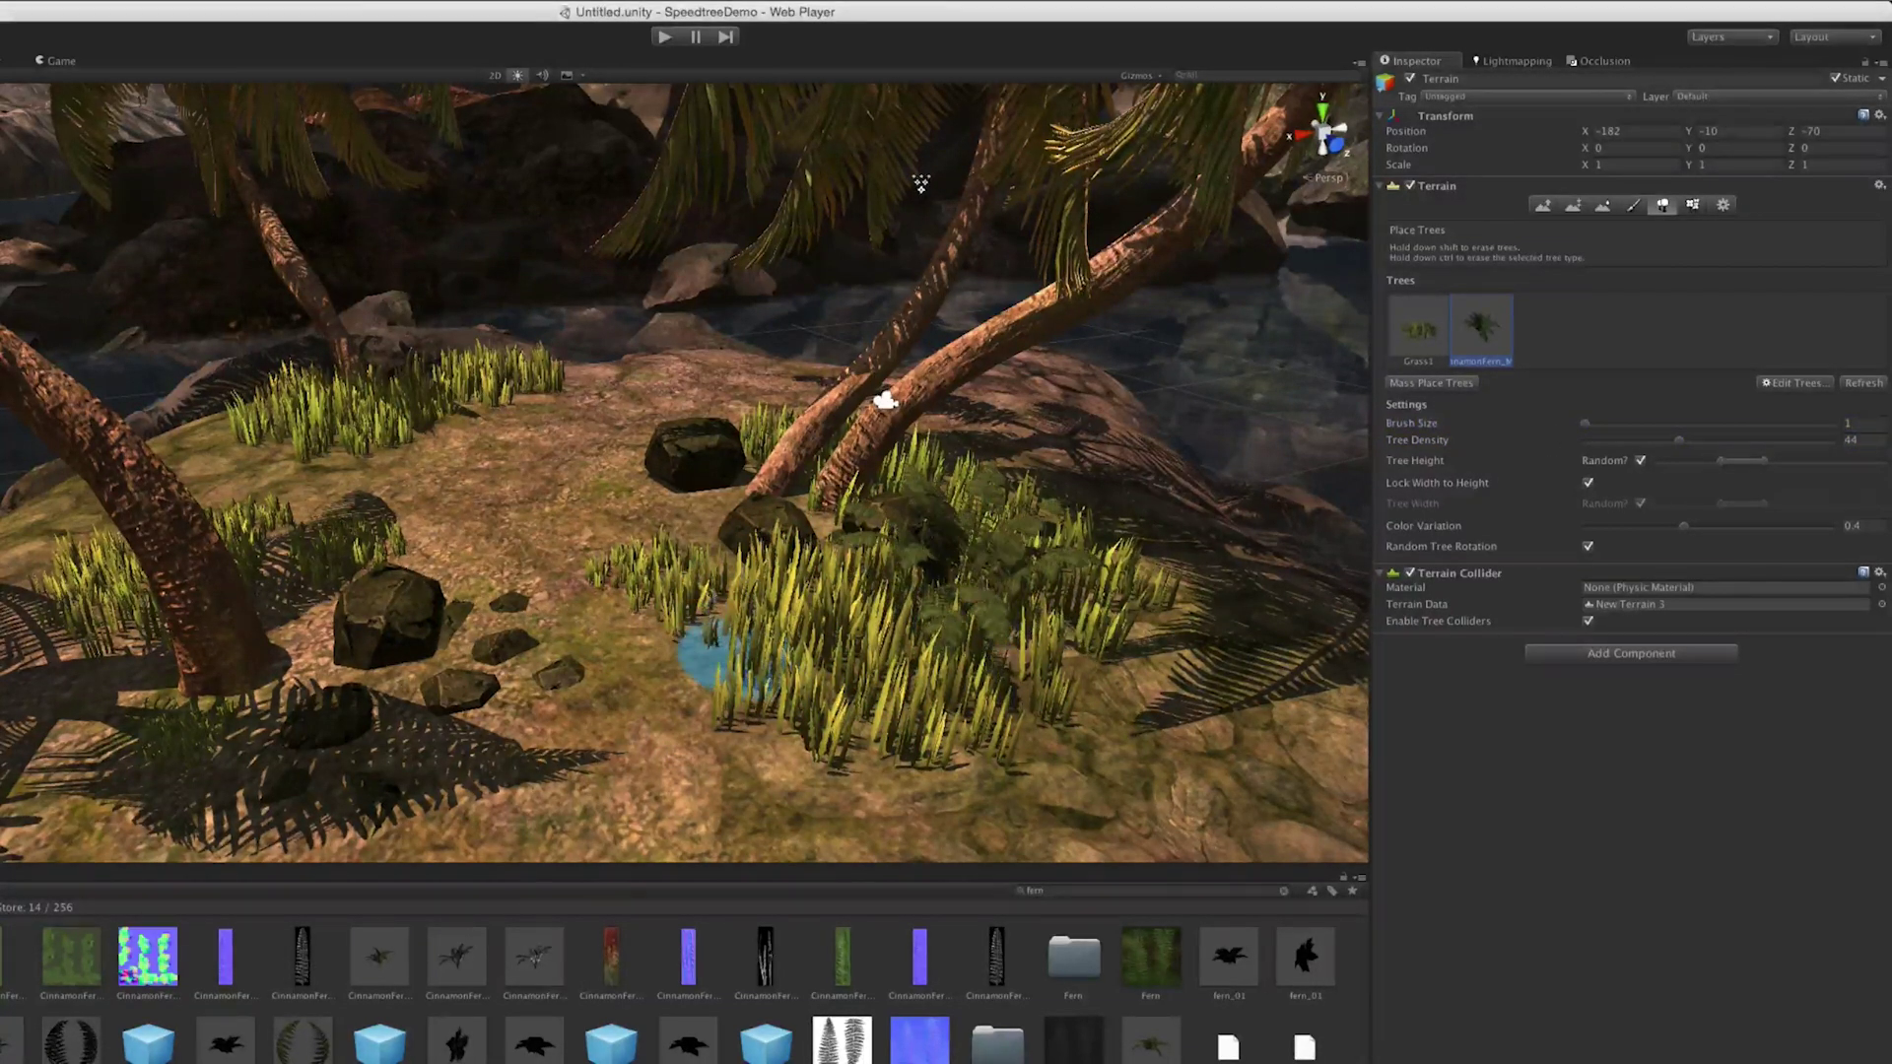
Step: Place ferns in the grass around the palm at the far end of the island
{"action": "left_click_drag", "start_coordinate": [724, 628], "coordinate": [1032, 671], "text": "alt"}
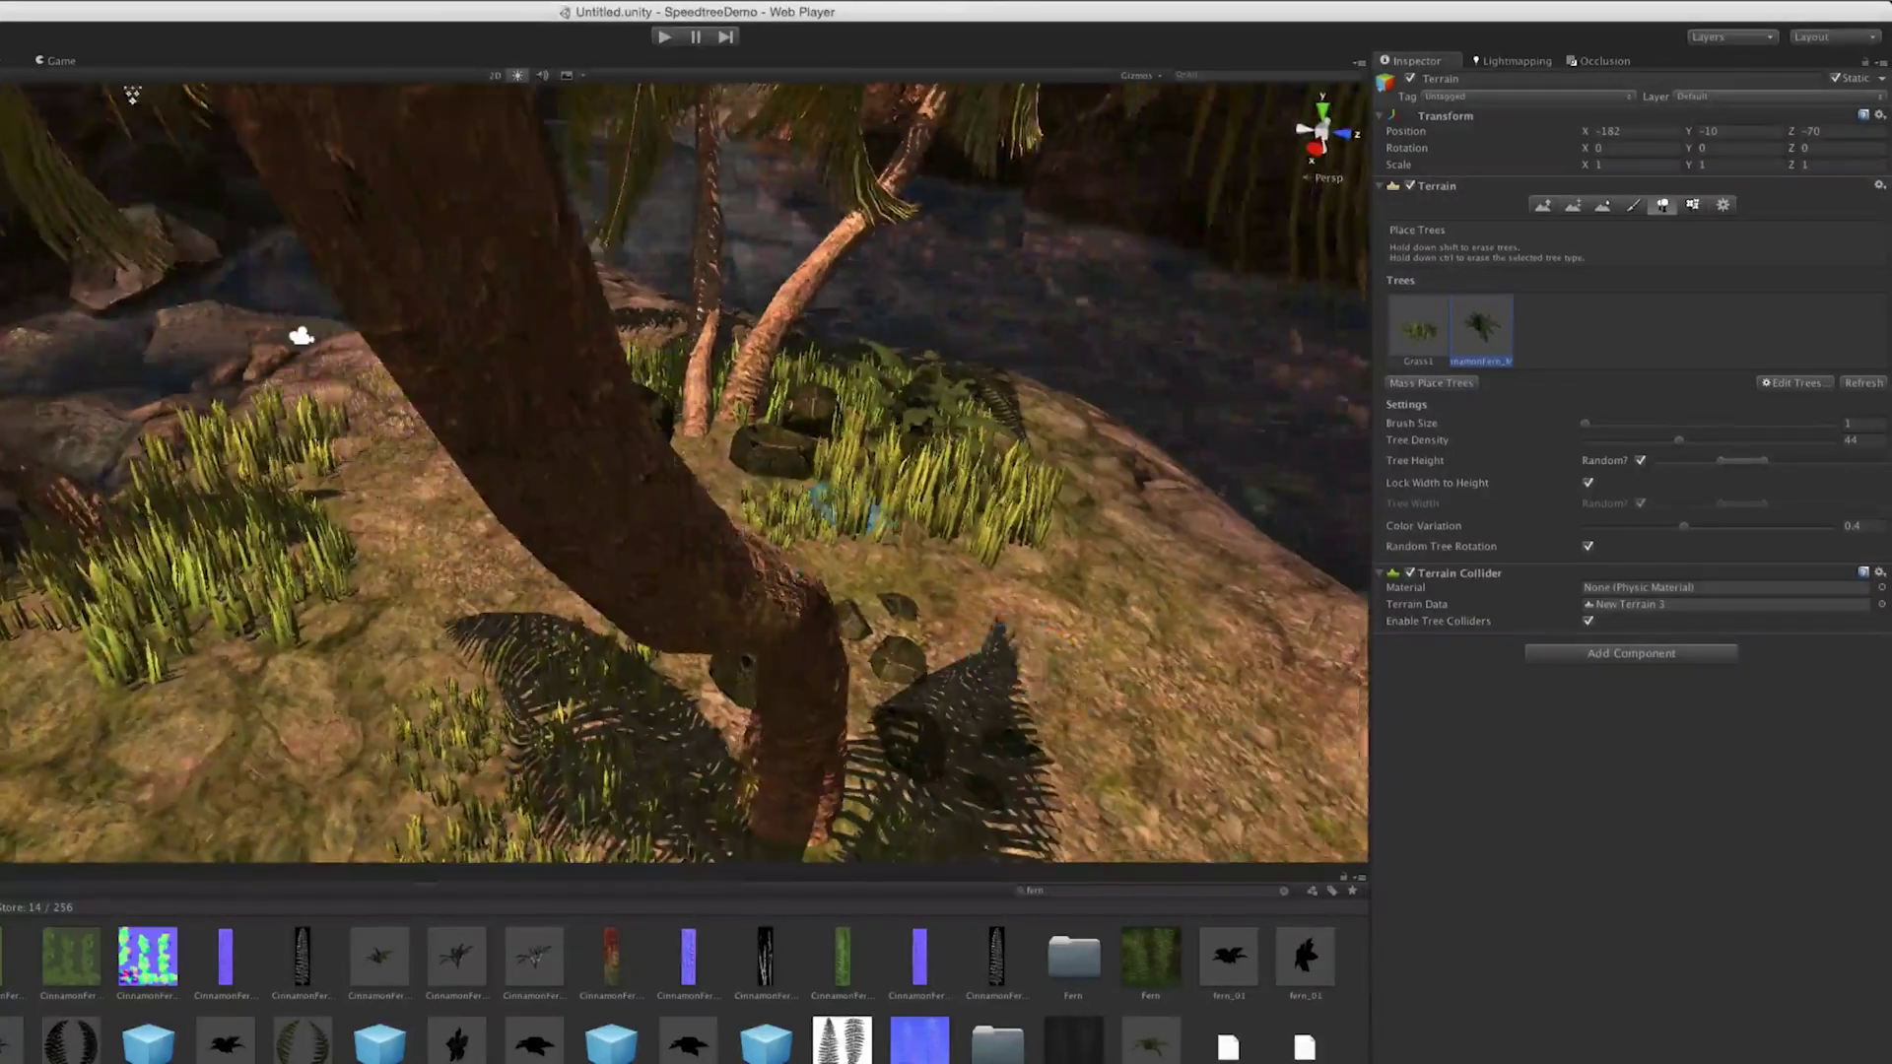
{"action": "scroll", "coordinate": [808, 552], "scroll_direction": "up", "scroll_amount": 6}
{"action": "right_click_drag", "start_coordinate": [232, 341], "coordinate": [984, 326]}
{"action": "left_click", "coordinate": [104, 426]}
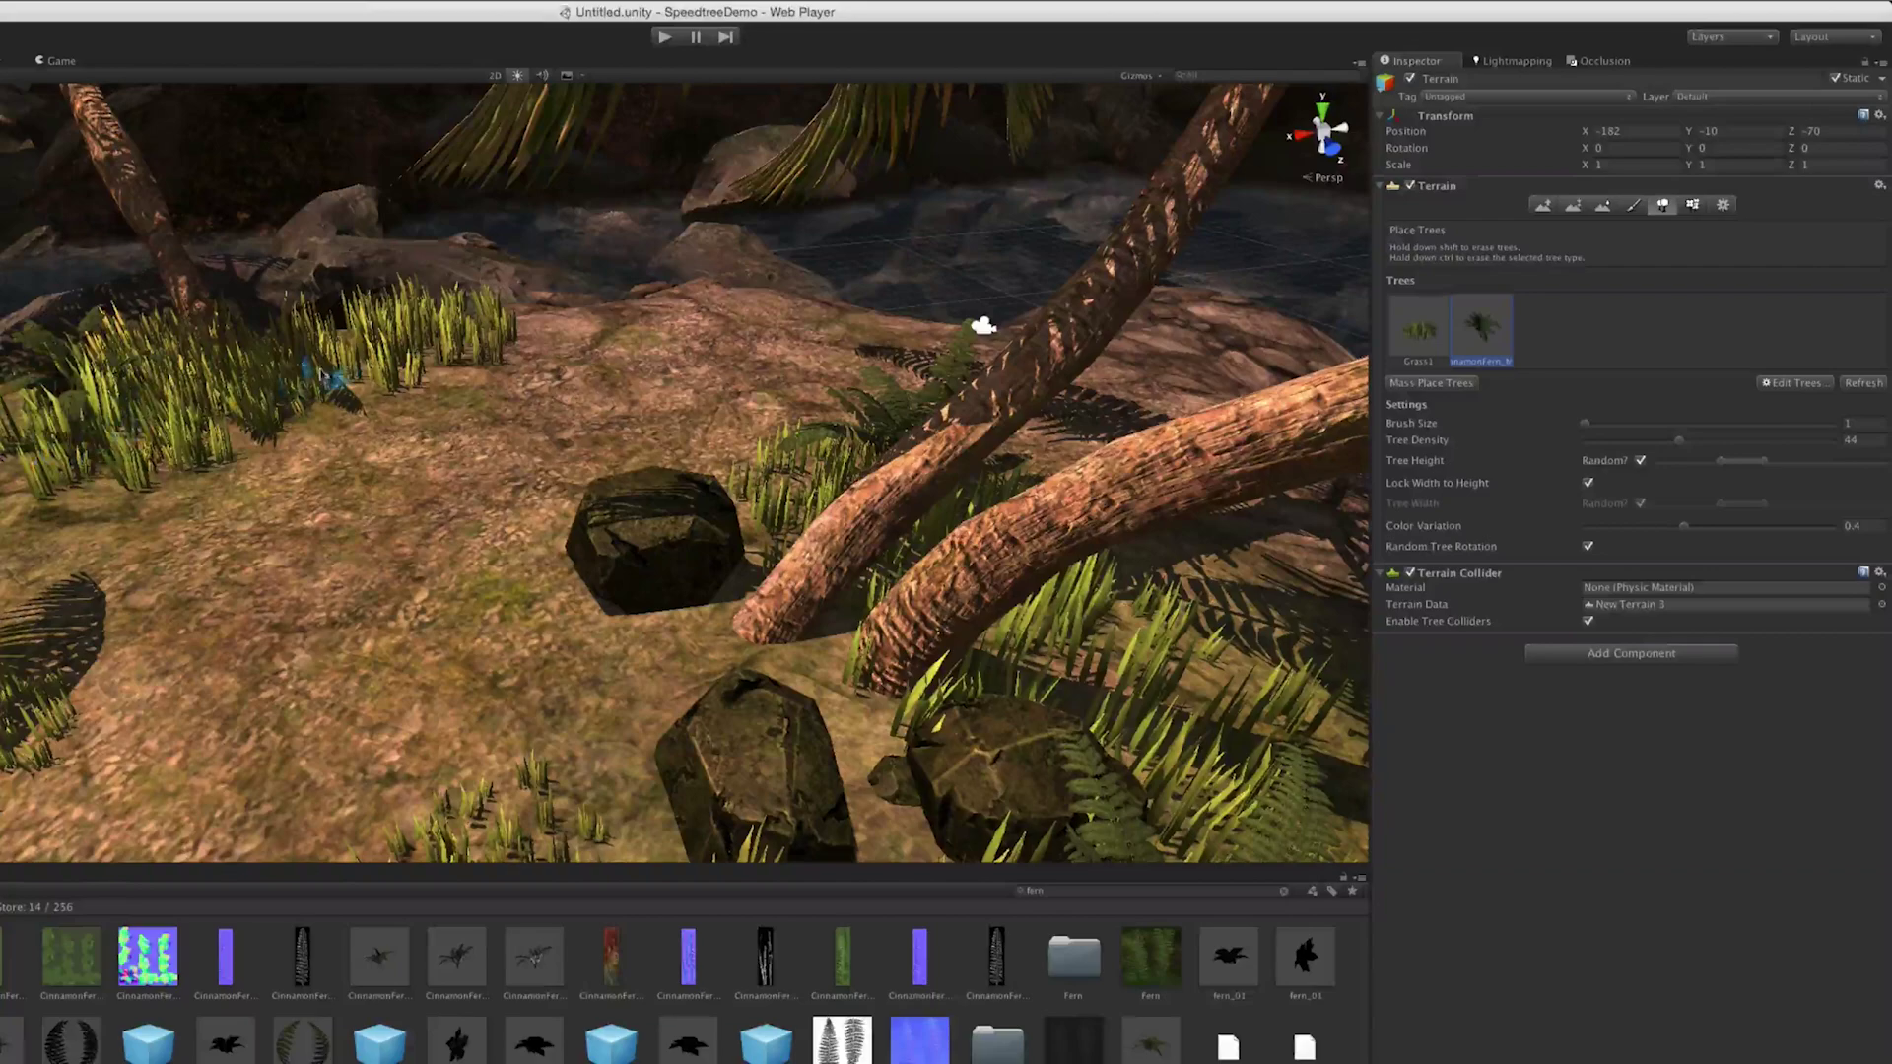
{"action": "left_click", "coordinate": [323, 375]}
Step: Place ferns in the grass beside the single palm and close to the base of its trunk
{"action": "mouse_move", "coordinate": [202, 500]}
{"action": "left_mouse_down", "text": "alt"}
{"action": "mouse_move", "coordinate": [612, 570]}
{"action": "mouse_move", "coordinate": [962, 564]}
{"action": "mouse_move", "coordinate": [754, 496]}
{"action": "left_mouse_up", "text": "alt"}
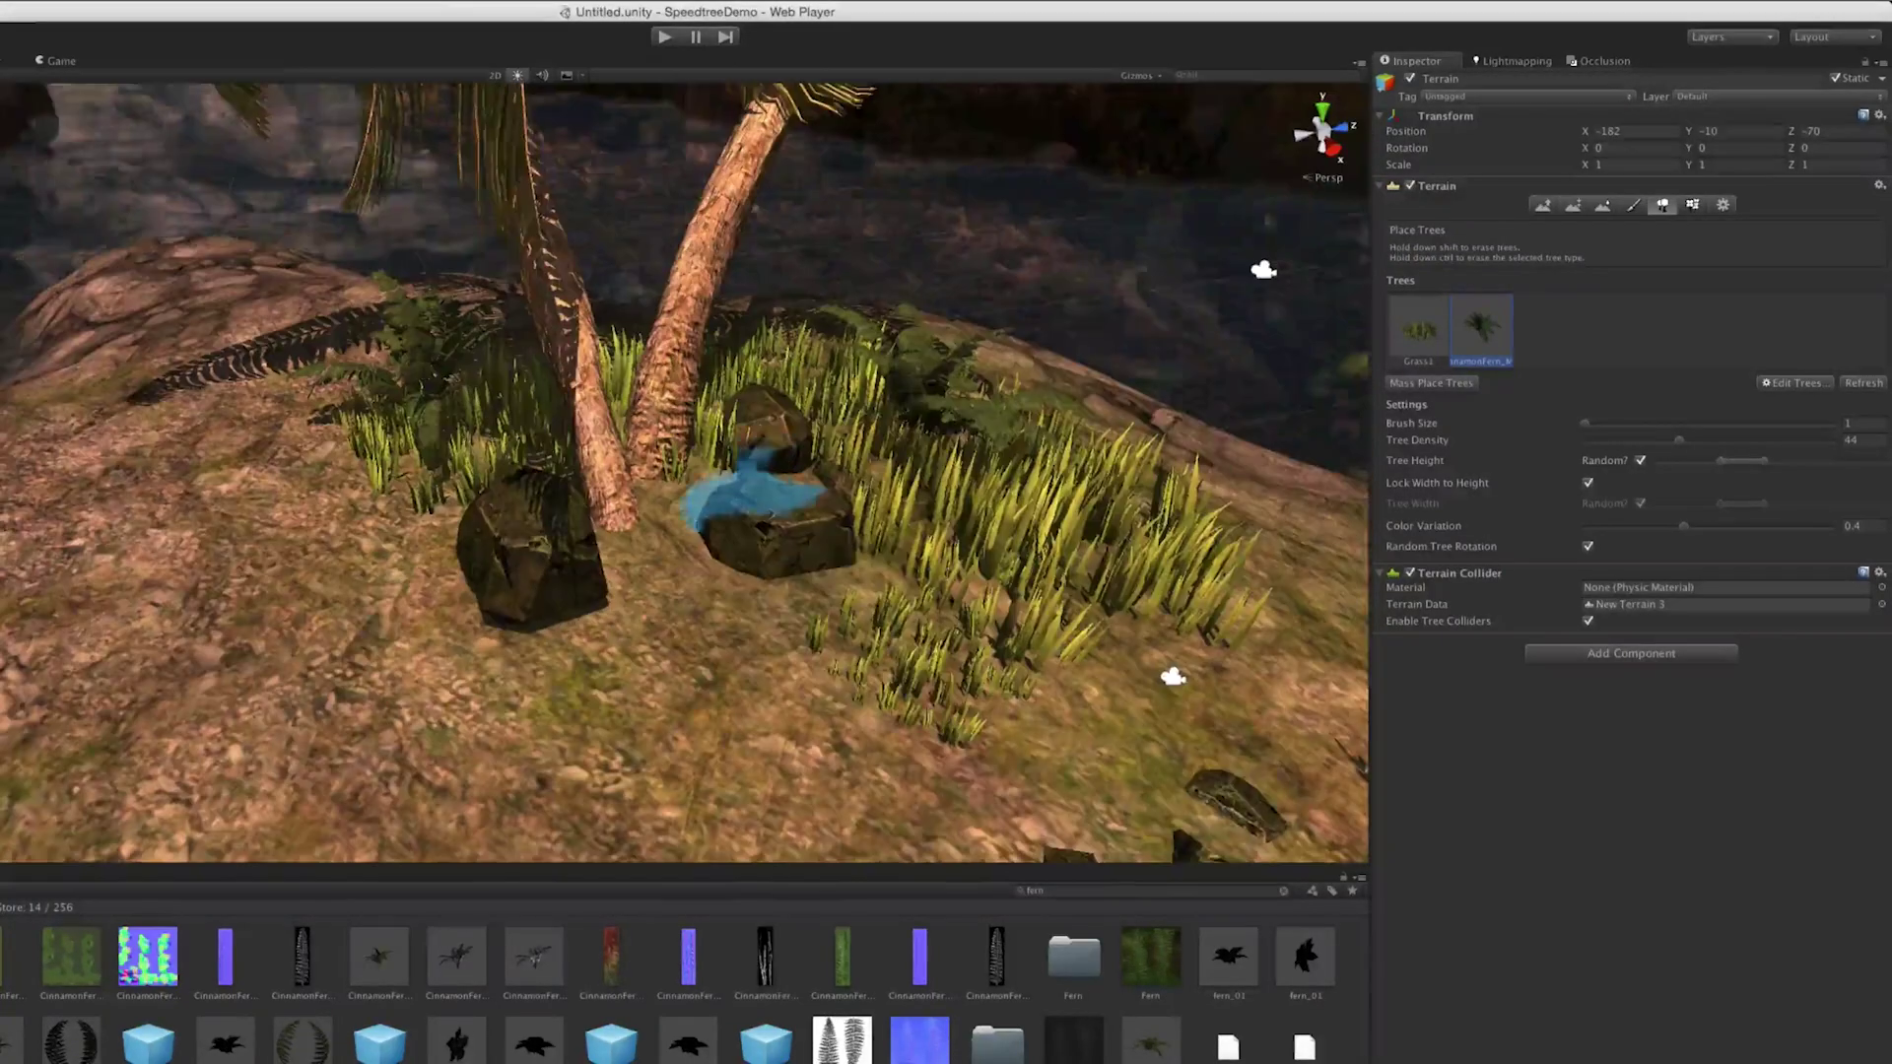
{"action": "middle_click_drag", "start_coordinate": [880, 551], "coordinate": [616, 412]}
{"action": "mouse_move", "coordinate": [616, 412]}
{"action": "left_mouse_down", "text": "alt"}
{"action": "mouse_move", "coordinate": [895, 507]}
{"action": "mouse_move", "coordinate": [1044, 465]}
{"action": "left_mouse_up", "text": "alt"}
{"action": "middle_click_drag", "start_coordinate": [1045, 465], "coordinate": [872, 439]}
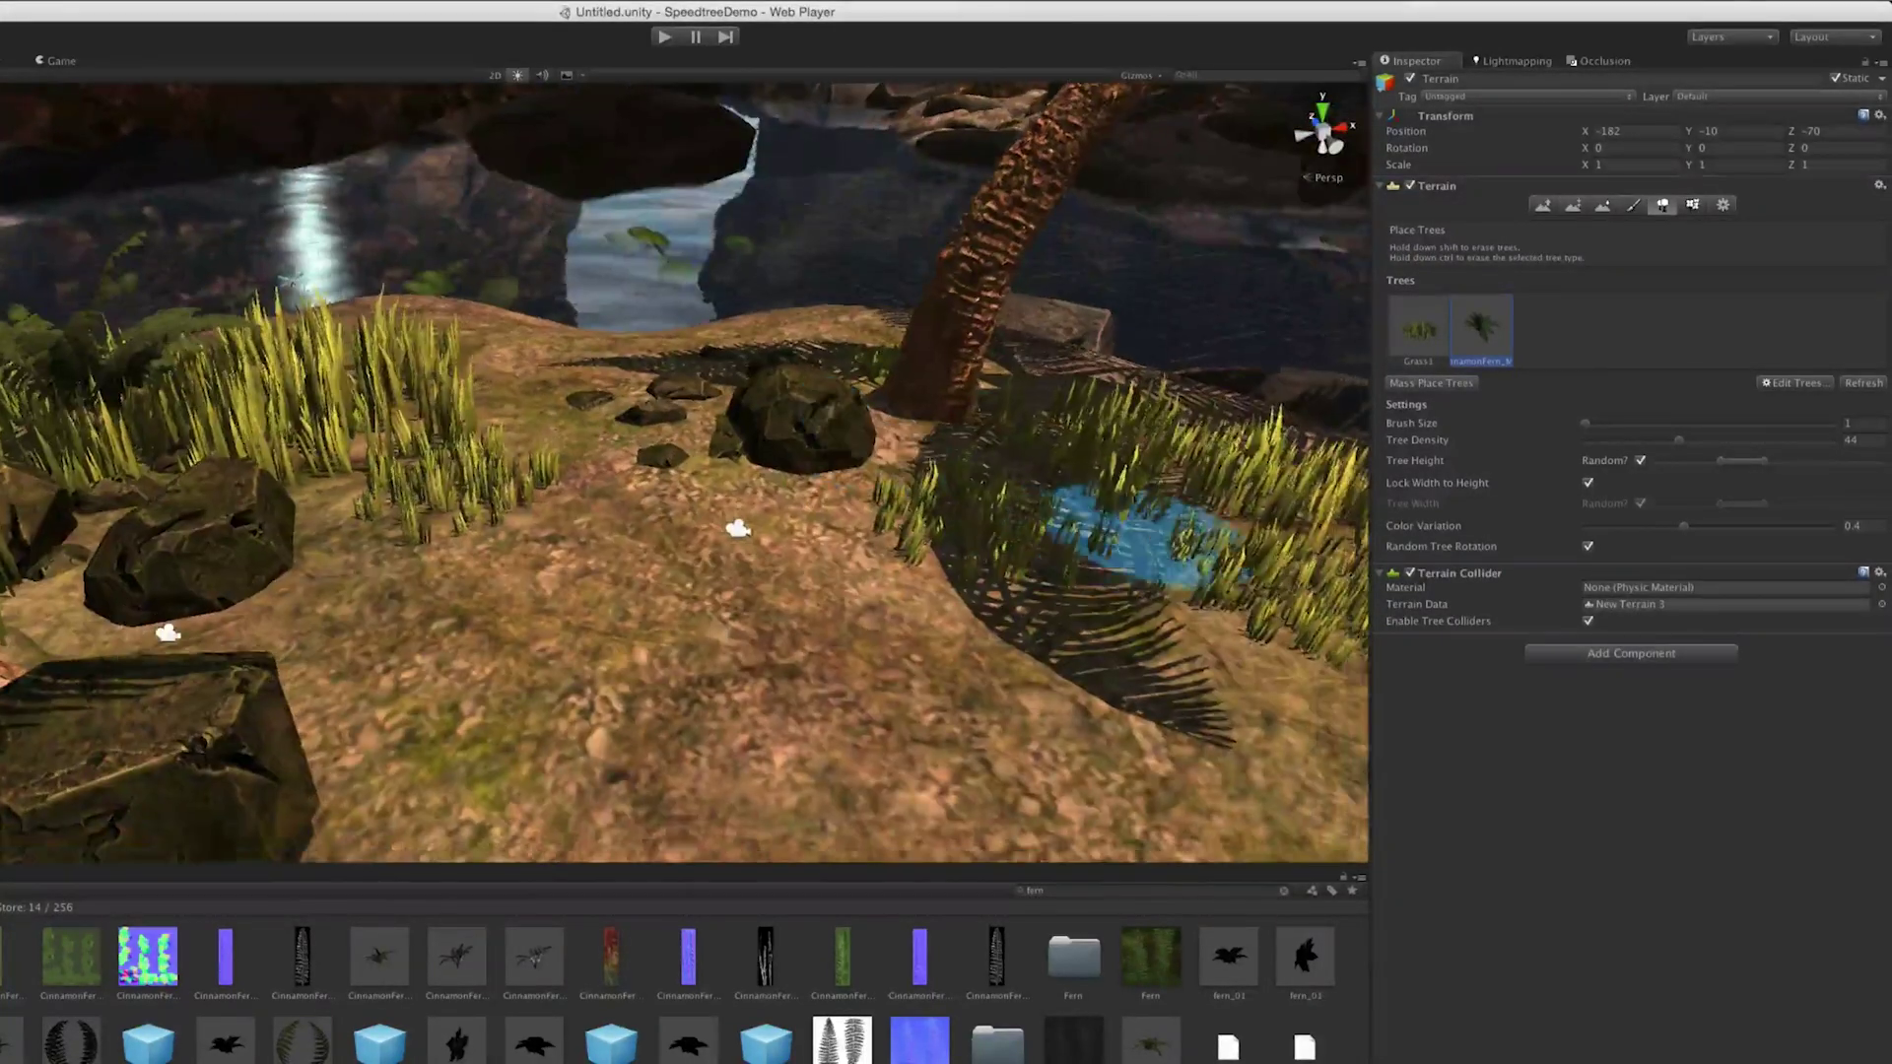
{"action": "left_click", "coordinate": [1151, 535]}
{"action": "left_click", "coordinate": [980, 463]}
{"action": "scroll", "coordinate": [960, 604], "scroll_direction": "down", "scroll_amount": 5}
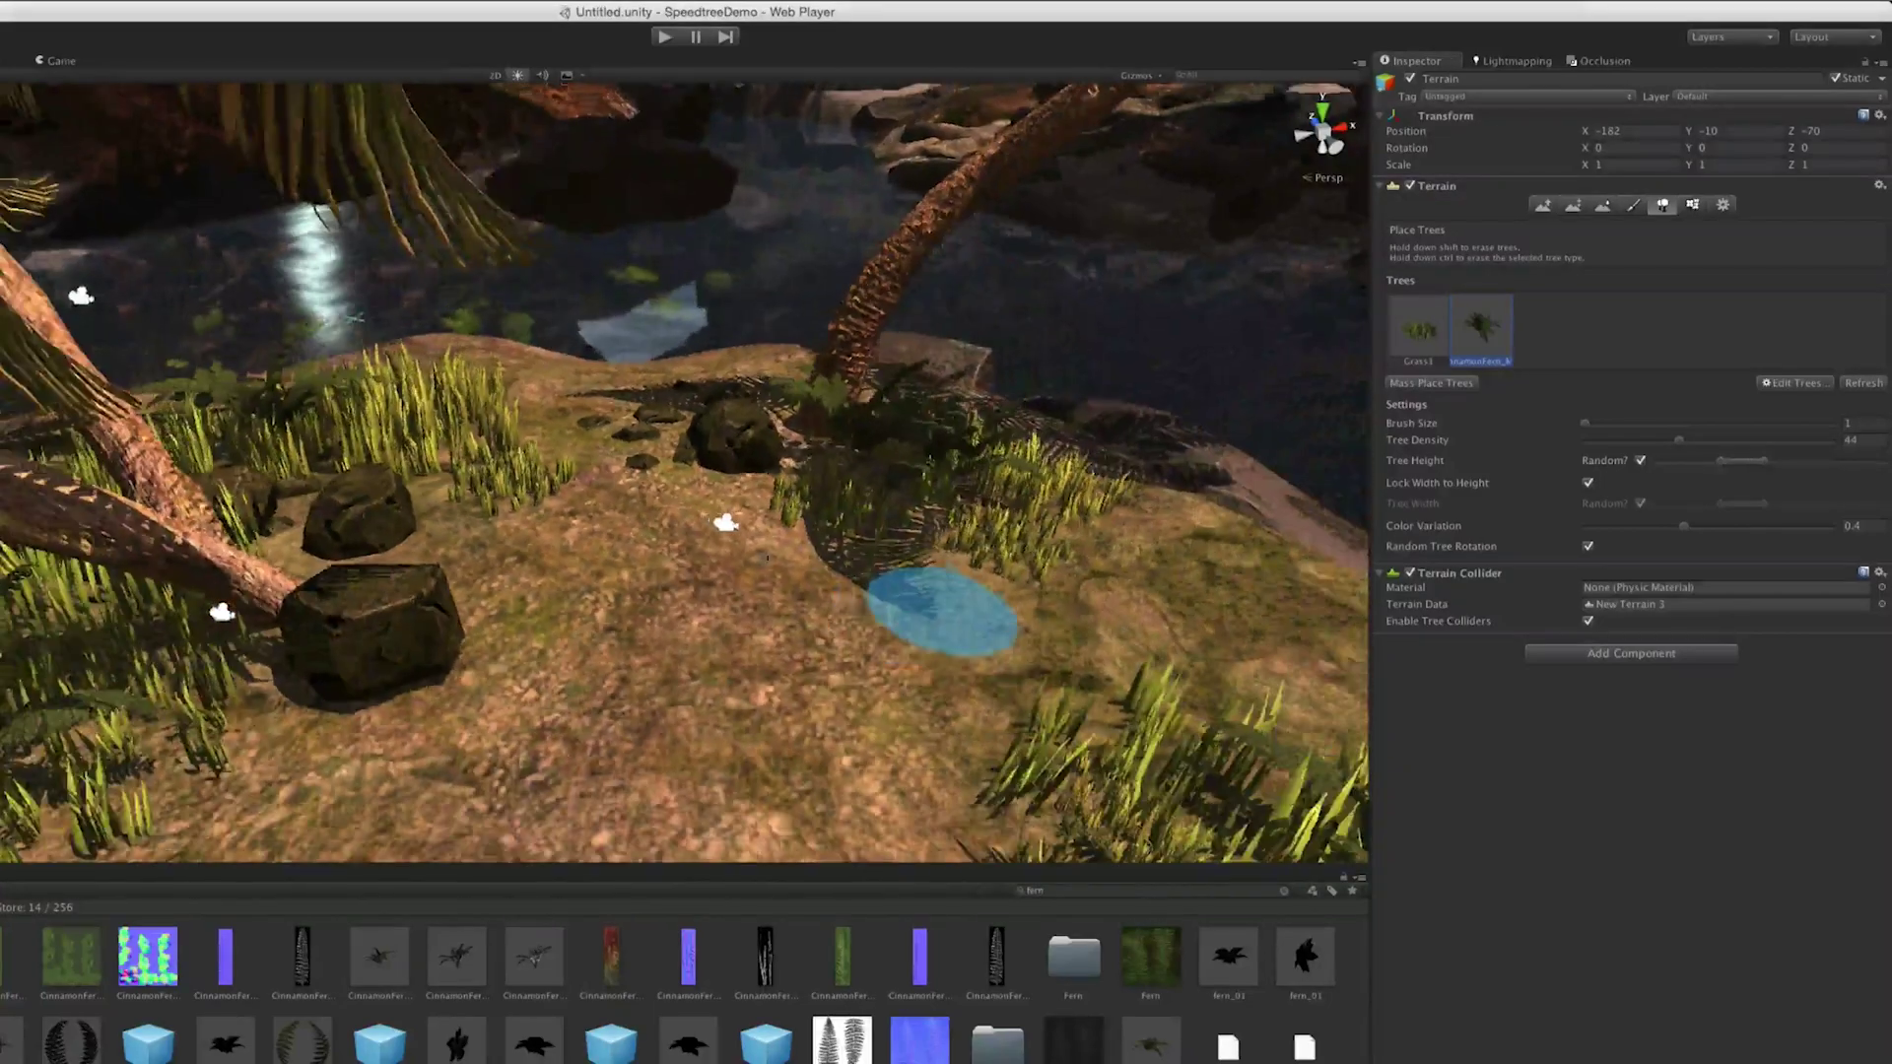
{"action": "right_click_drag", "start_coordinate": [726, 523], "coordinate": [384, 476]}
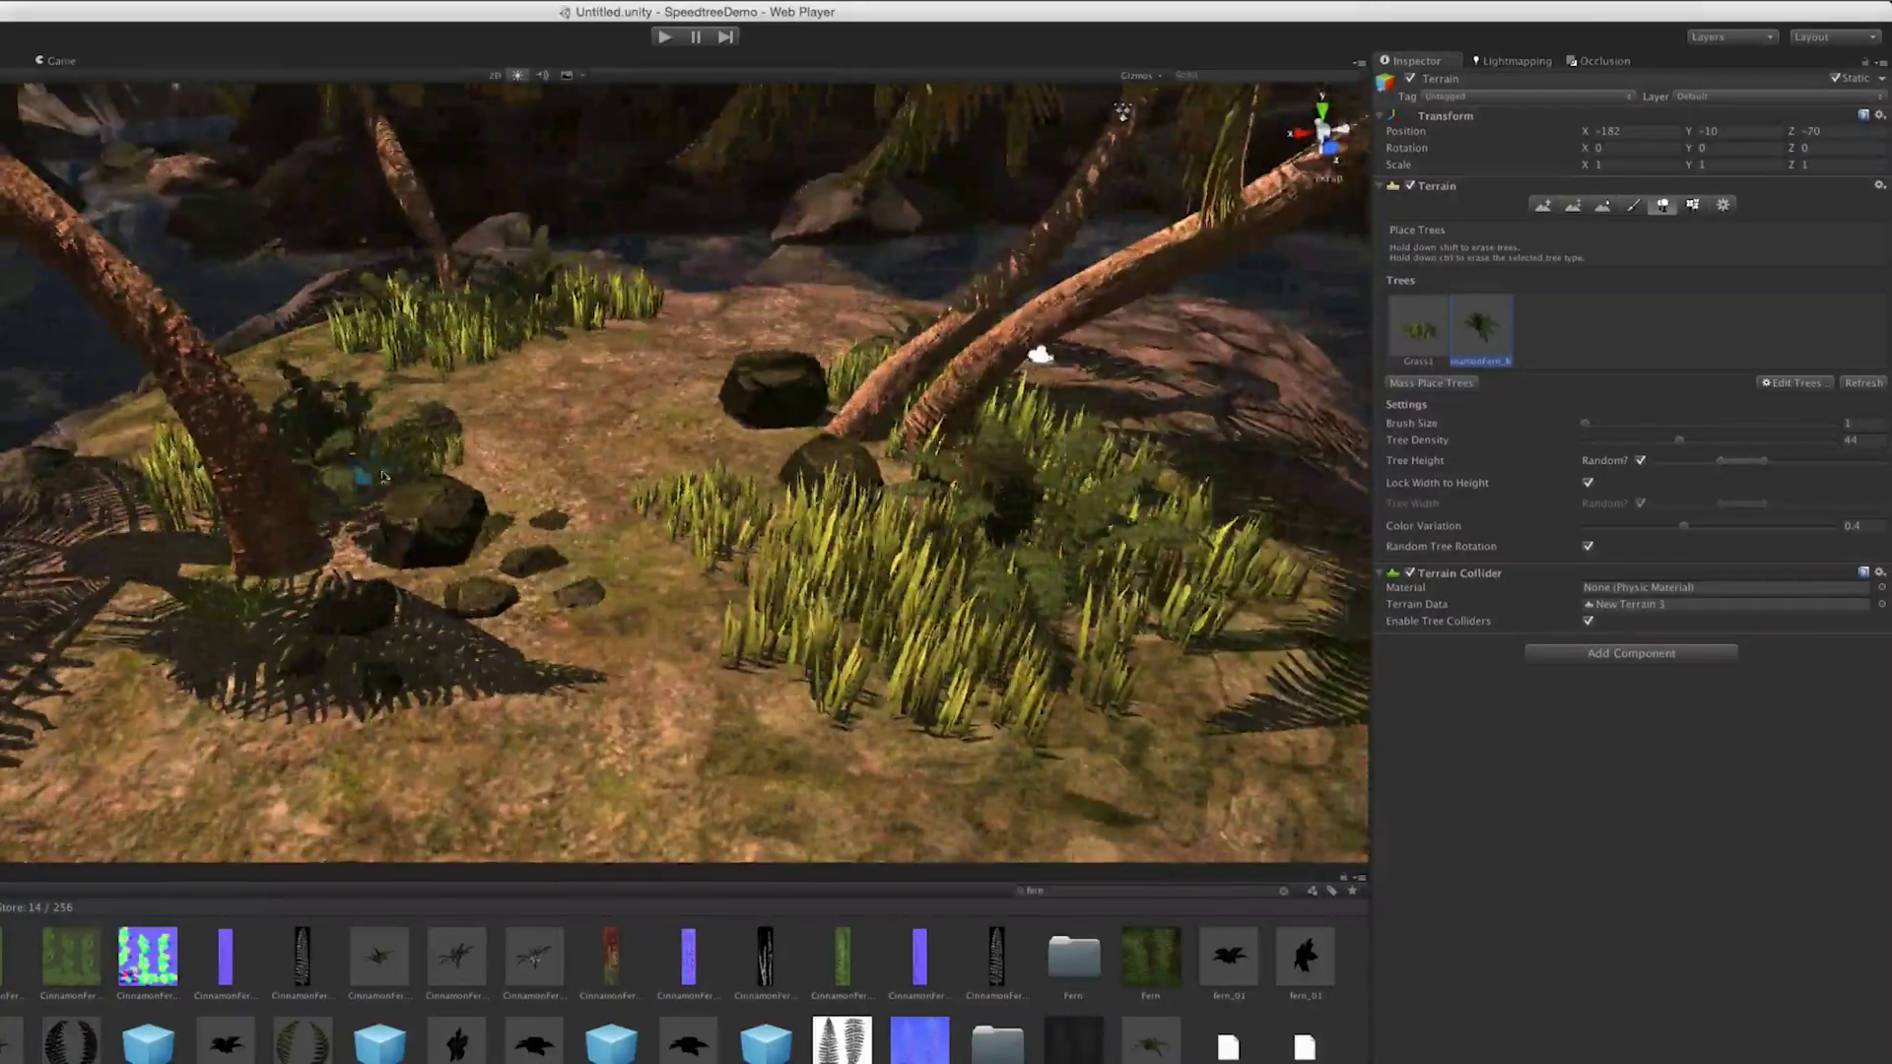
{"action": "scroll", "coordinate": [724, 603], "scroll_direction": "down", "scroll_amount": 10}
{"action": "left_click_drag", "start_coordinate": [680, 645], "coordinate": [654, 607], "text": "alt"}
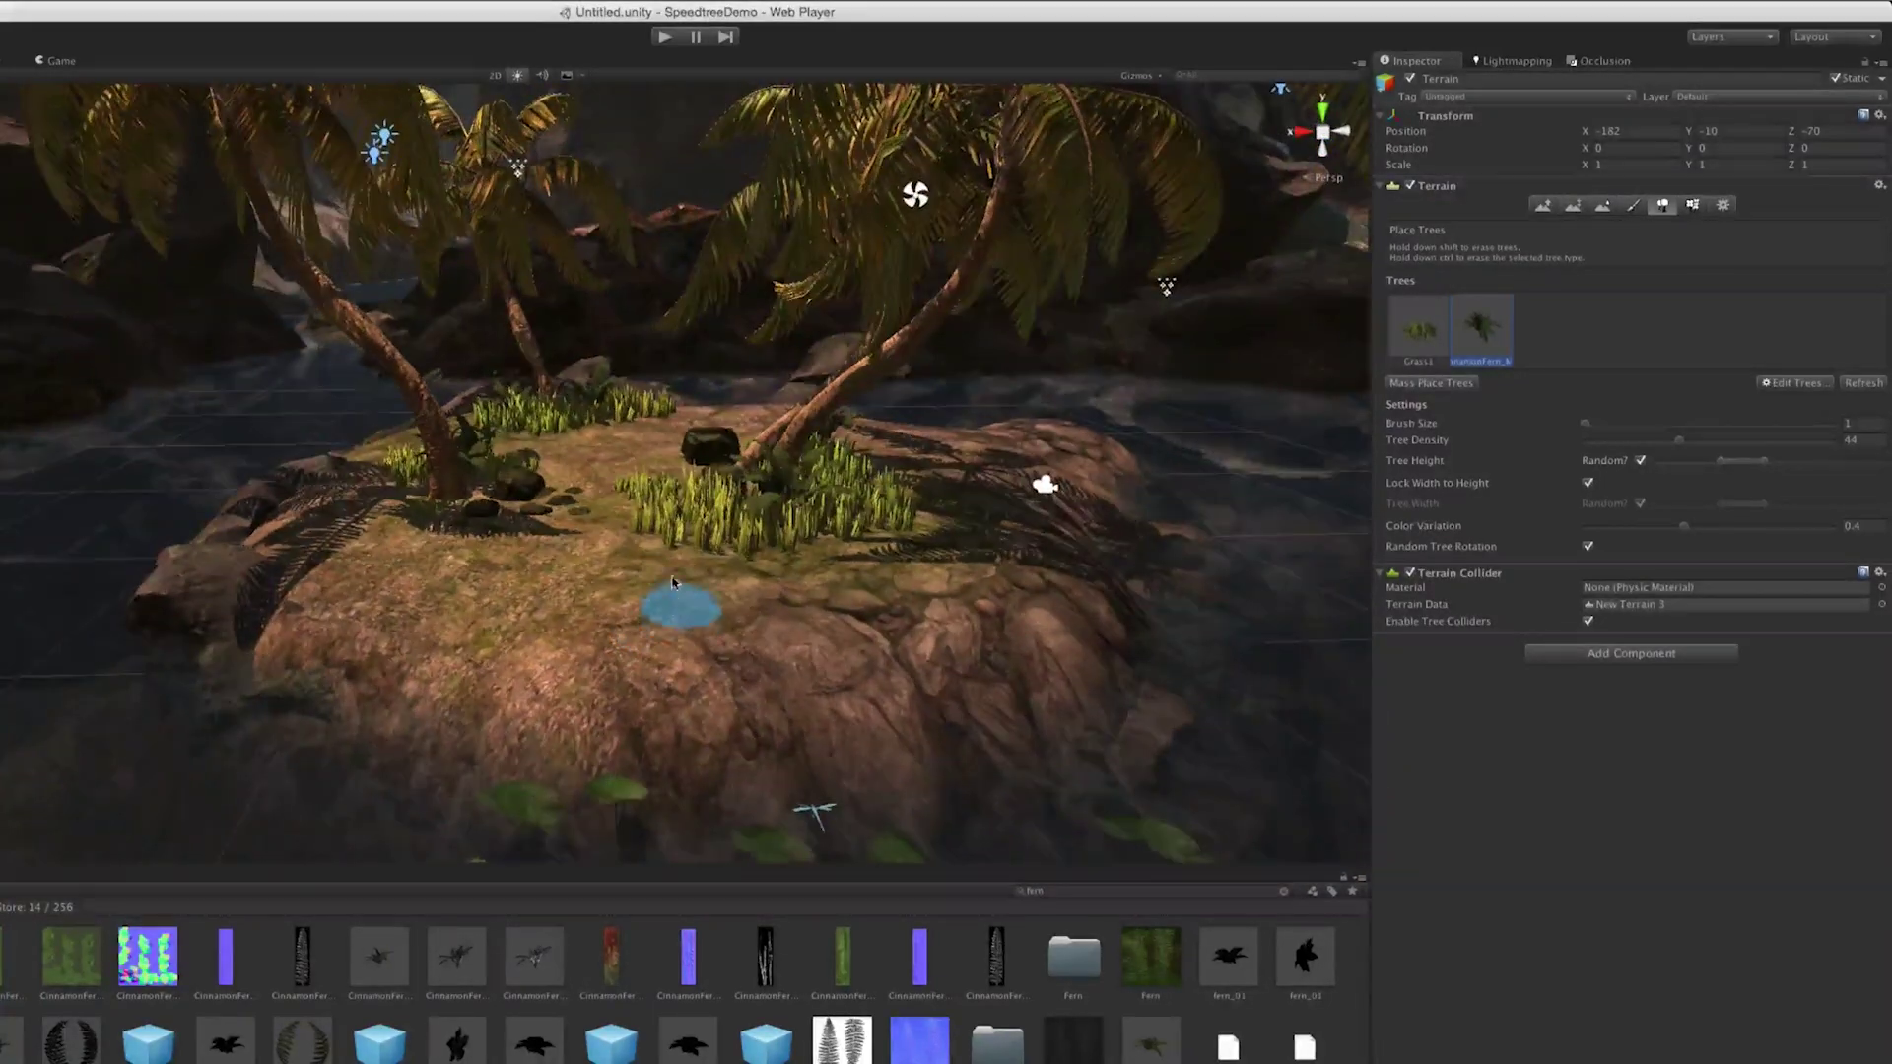